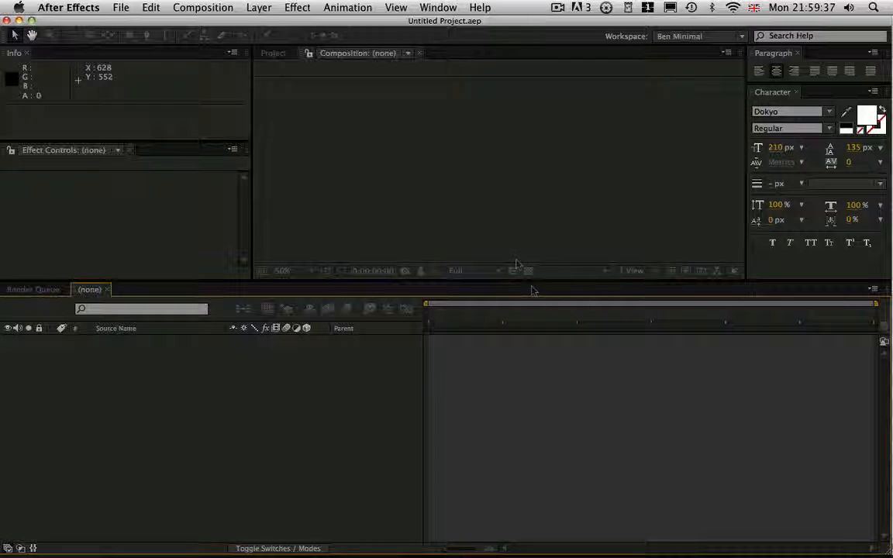
Create a 1024 × 576 px composition at 25 frames per second with a 15-second duration.
click(203, 8)
click(209, 24)
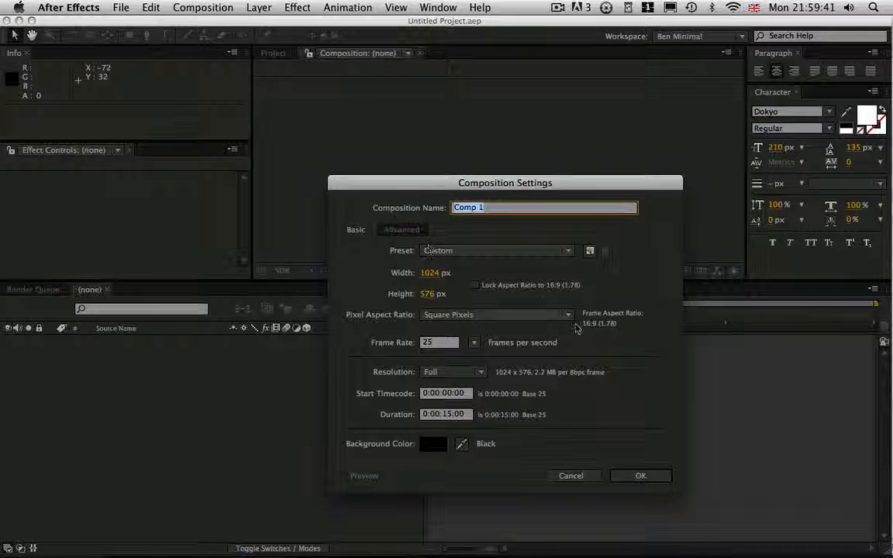
click(655, 479)
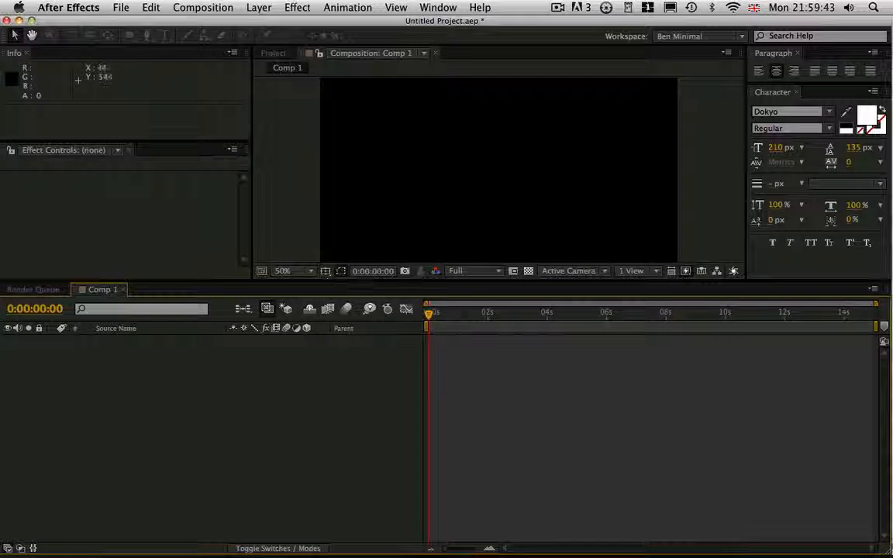
Add a 150 × 150 px pale royal blue solid and give it an elliptical mask that fills the layer.
drag(350, 280, 349, 324)
click(259, 8)
mouse_move(372, 24)
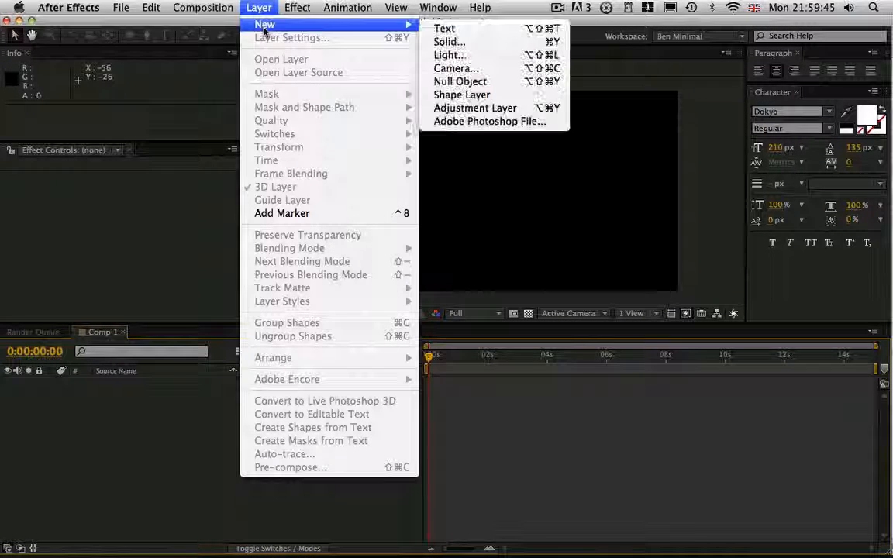
click(479, 43)
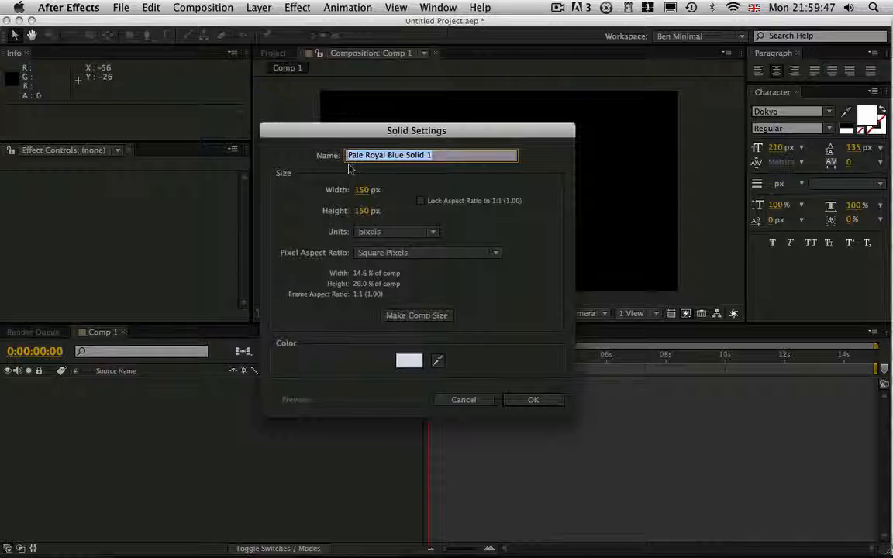
click(533, 399)
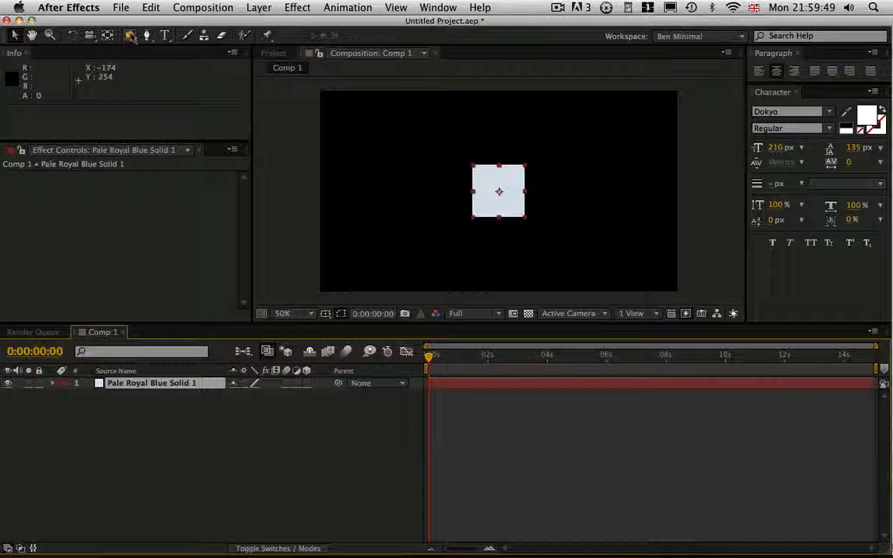
double_click(130, 35)
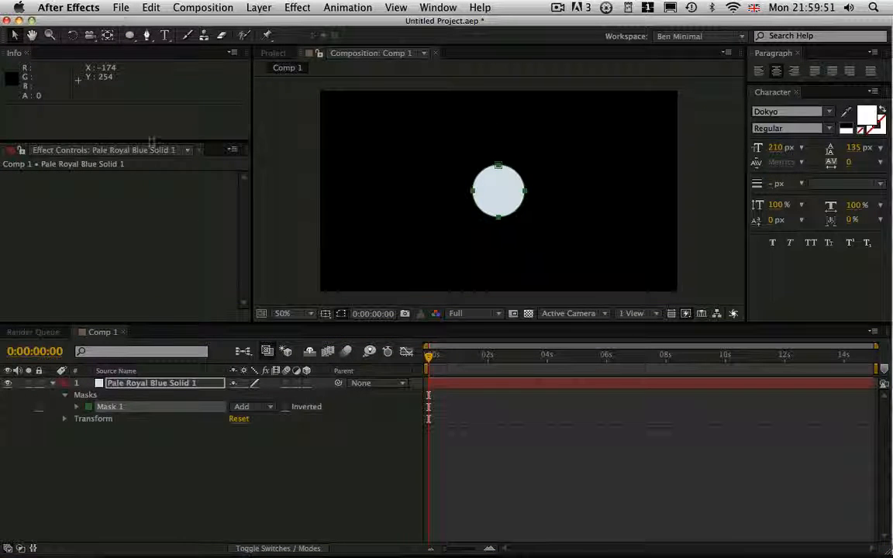
Rename the masked solid layer as blue.
click(119, 465)
click(146, 384)
key(Return)
text(bl)
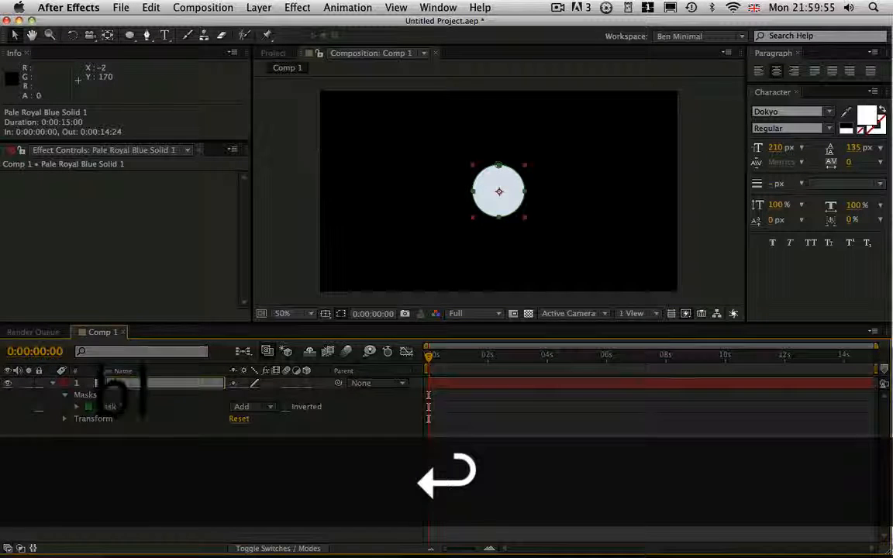
text(ue)
key(Return)
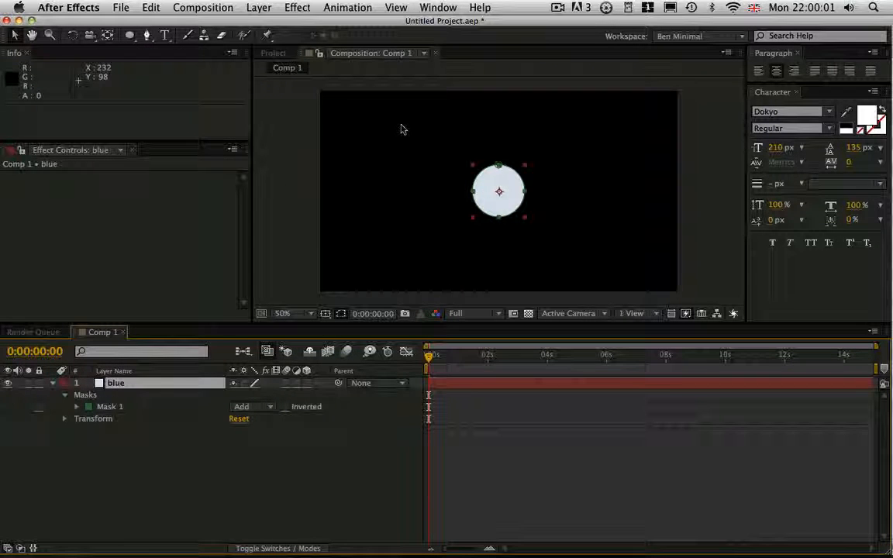
Try to drive the blue layer's Scale with the expression random(); and dismiss the resulting message.
key(s)
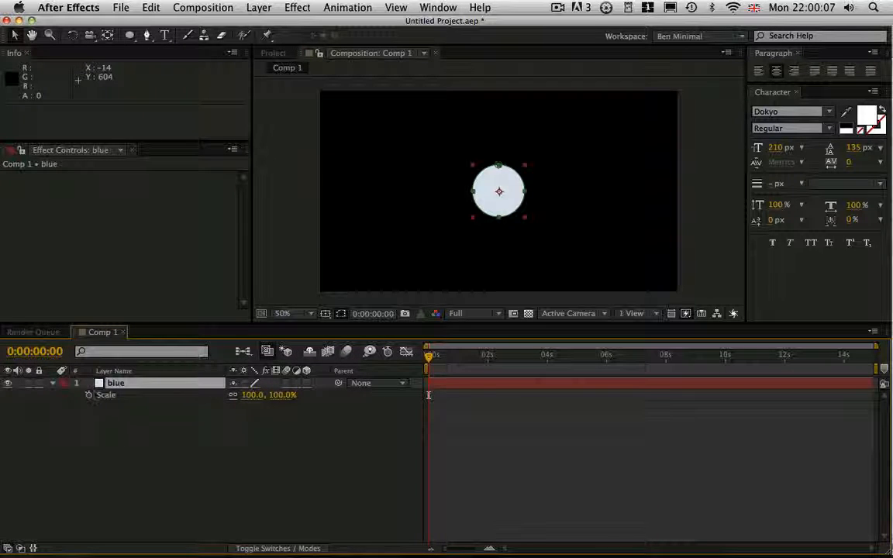
key(alt)
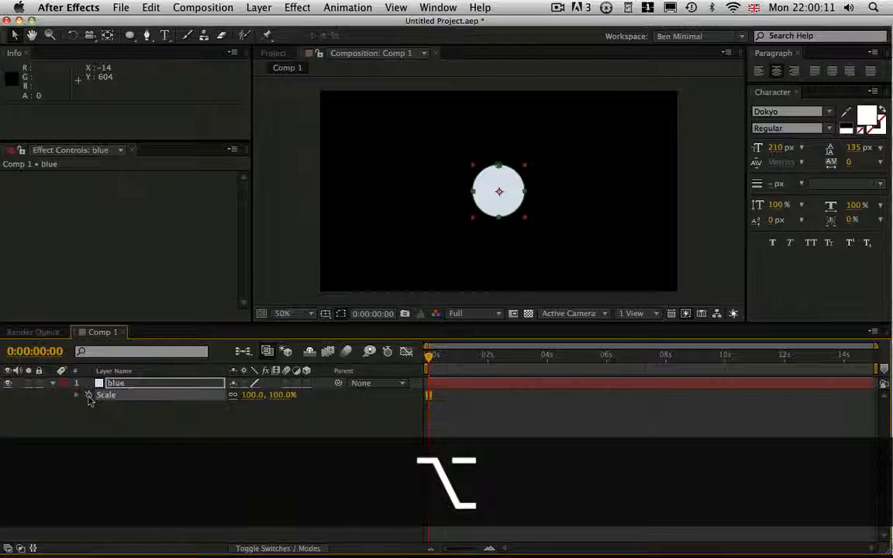
alt+click(90, 396)
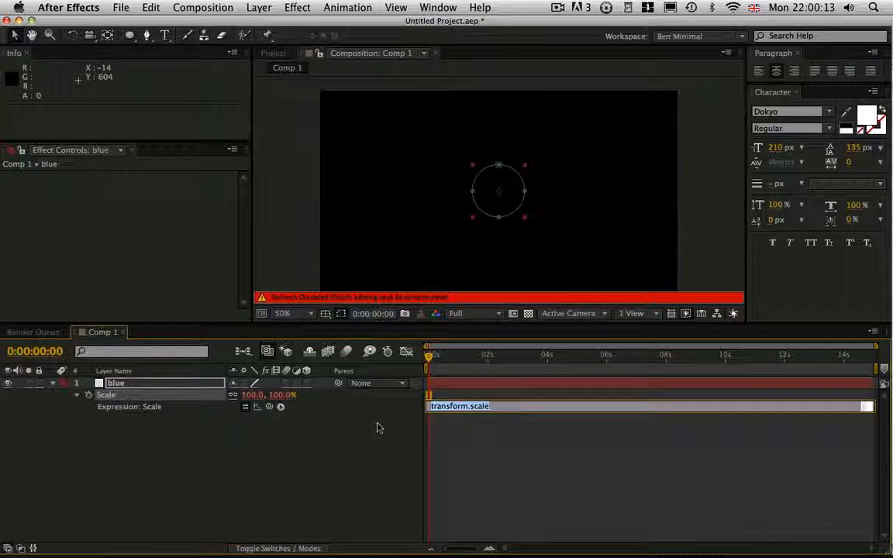
click(280, 408)
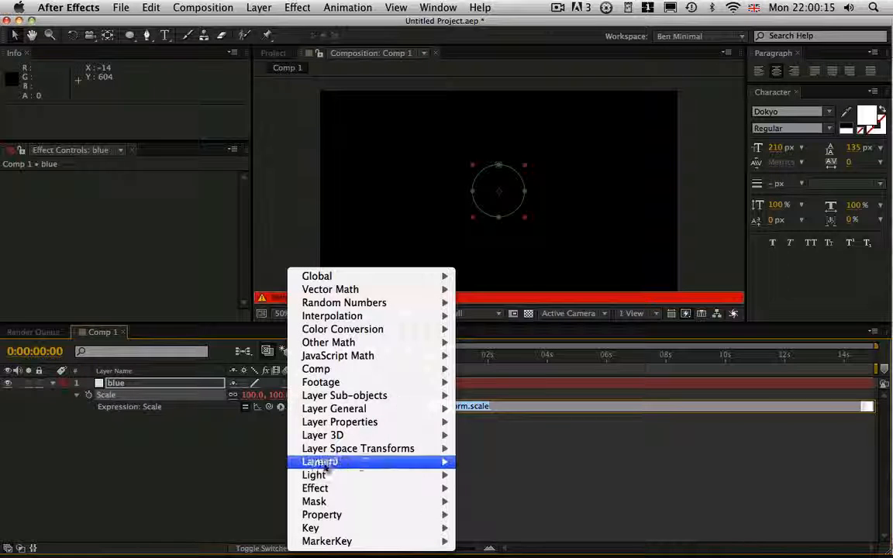
mouse_move(394, 308)
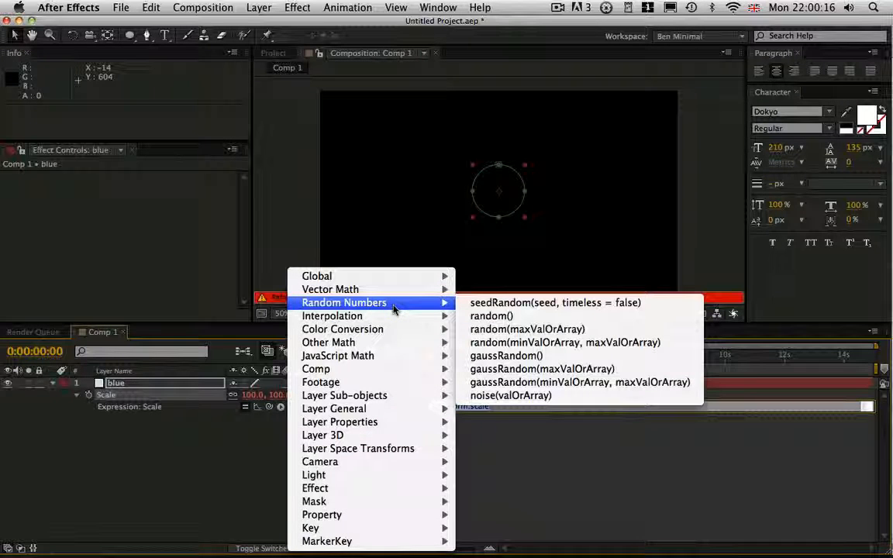
click(506, 317)
text(;)
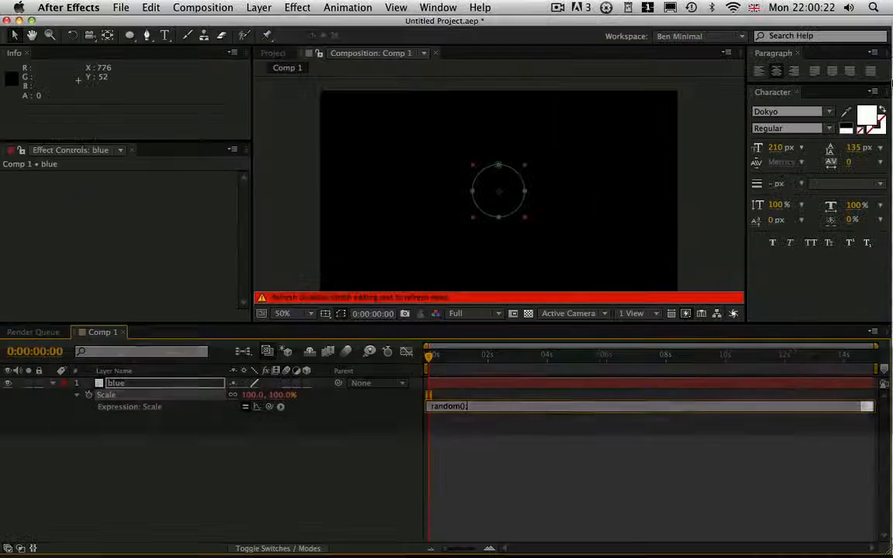
key(Return)
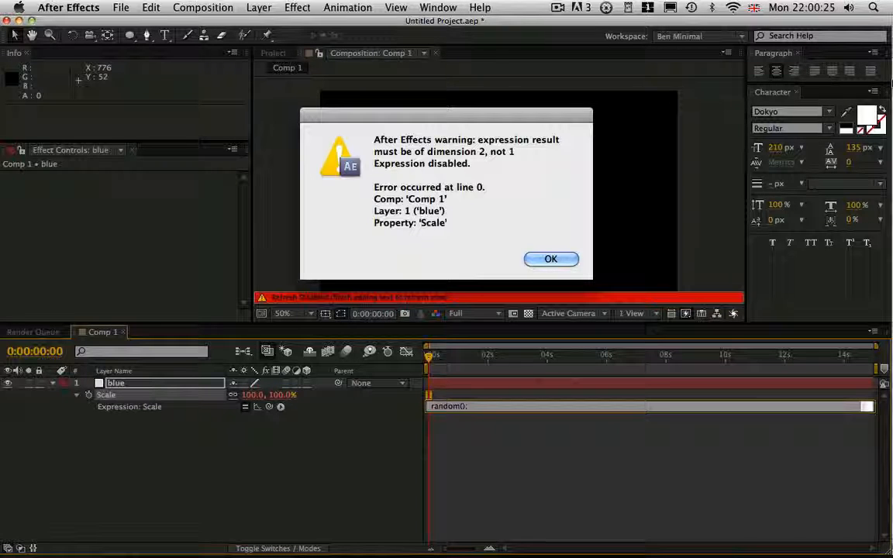
drag(527, 141, 542, 138)
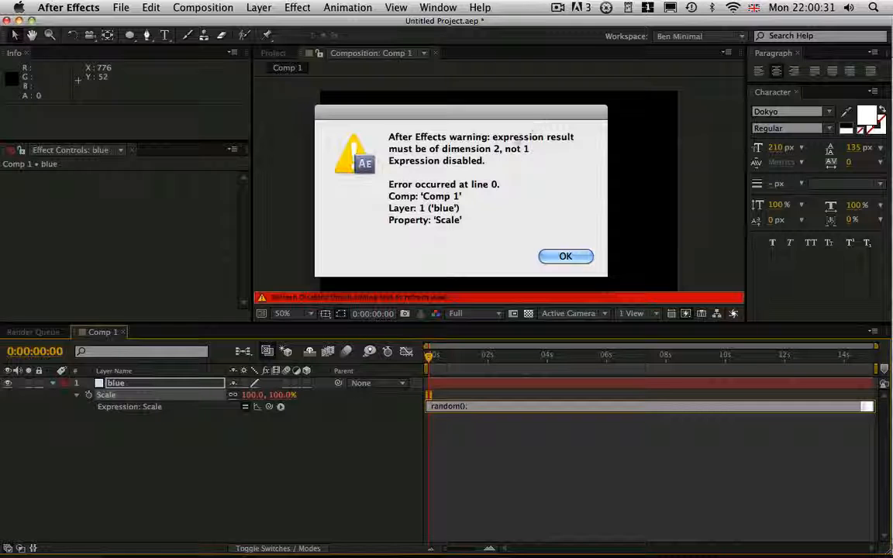
drag(492, 138, 564, 147)
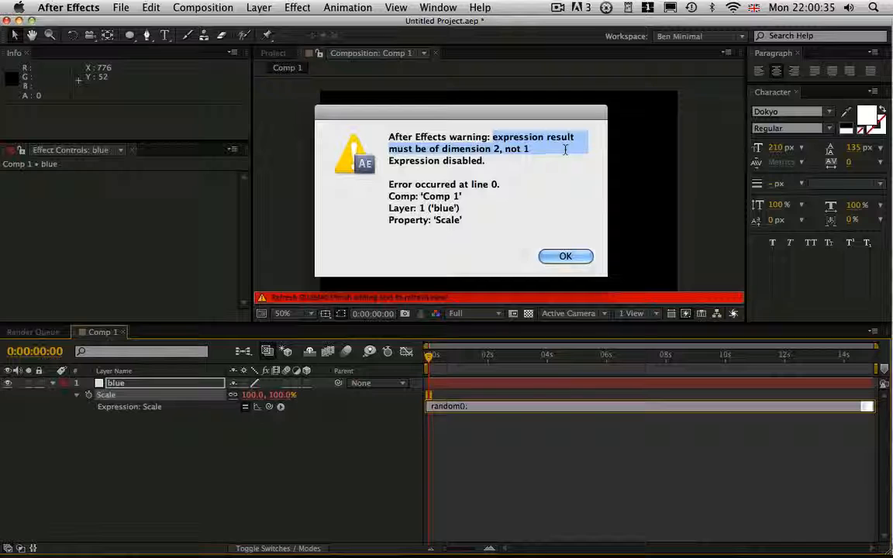
click(565, 256)
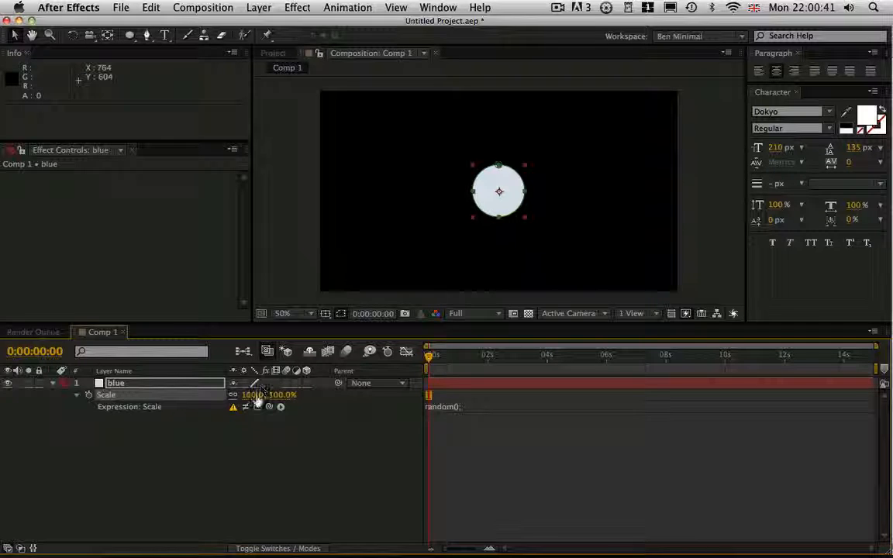
Edit the Scale expression to assign the random value to a variable, as x = random();.
click(450, 409)
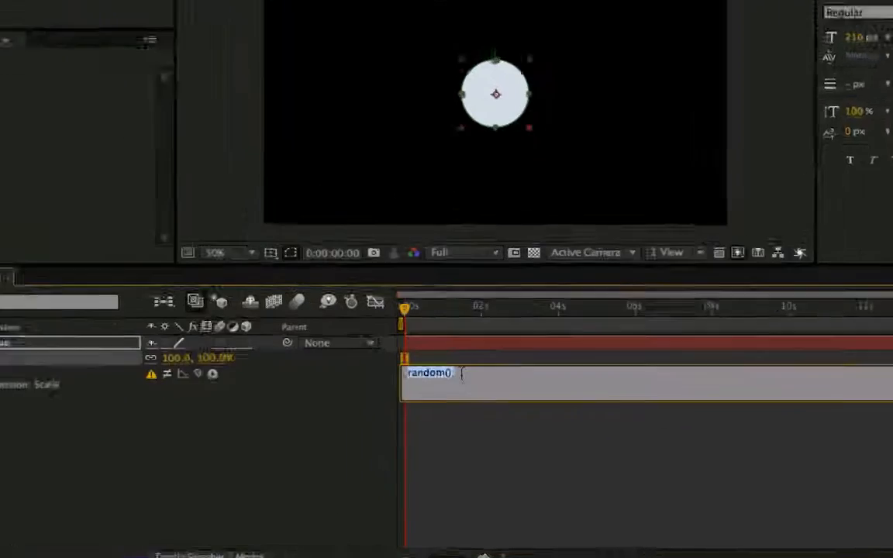
click(471, 407)
click(431, 407)
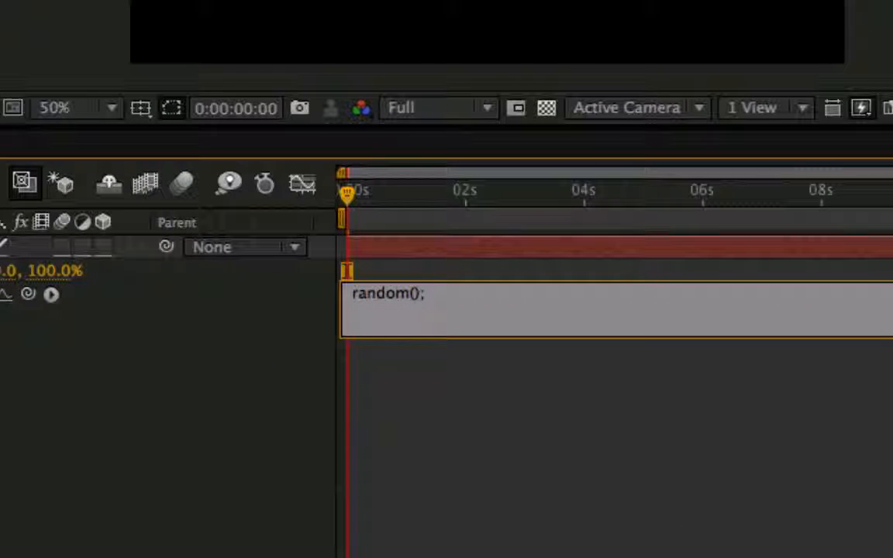
text(x )
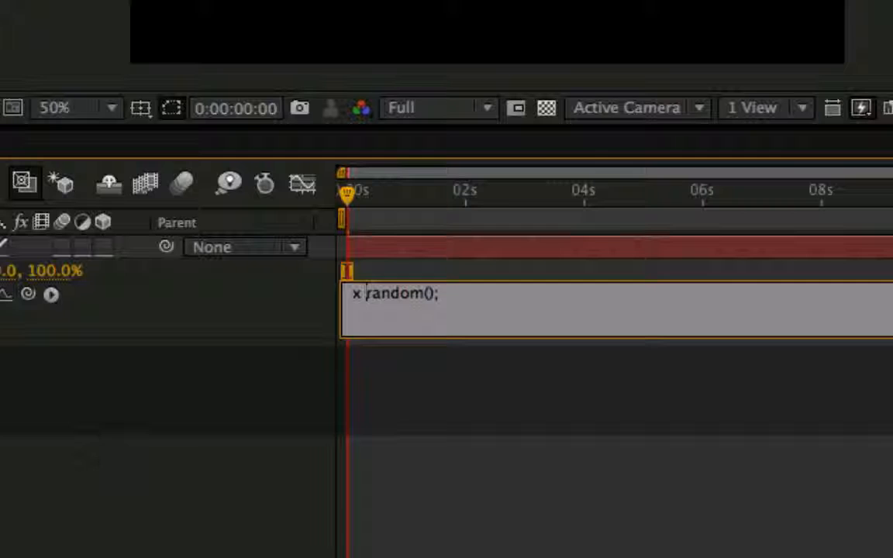
text(=)
Try ffwgadg as the variable name in the Scale expression, and restore the name x.
double_click(359, 296)
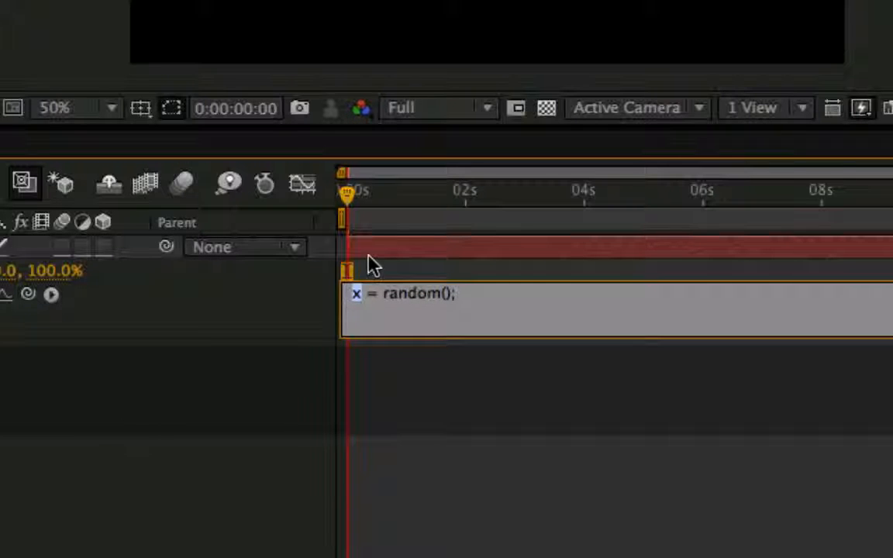
text(ffwgadg)
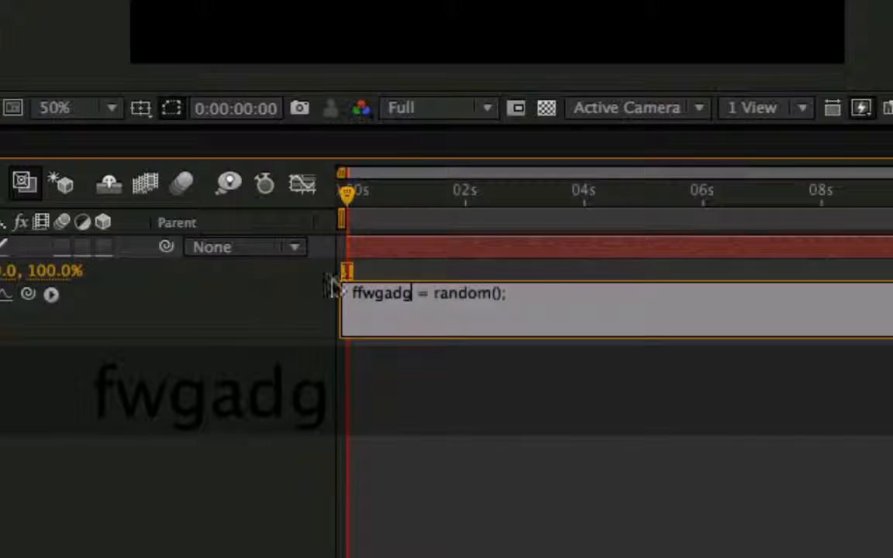
key(shift+End)
drag(360, 312, 335, 303)
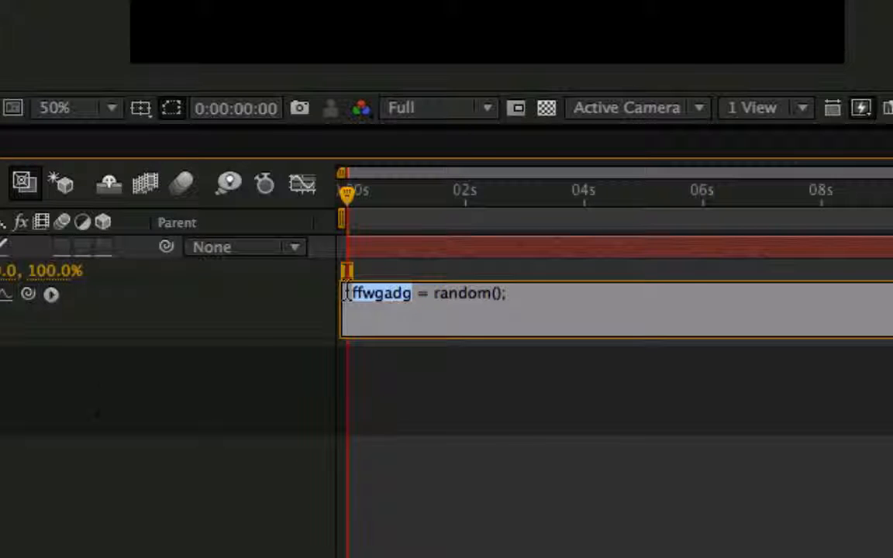
text(x)
Add [x,x]; as the second line of the Scale expression and apply it.
key(Return)
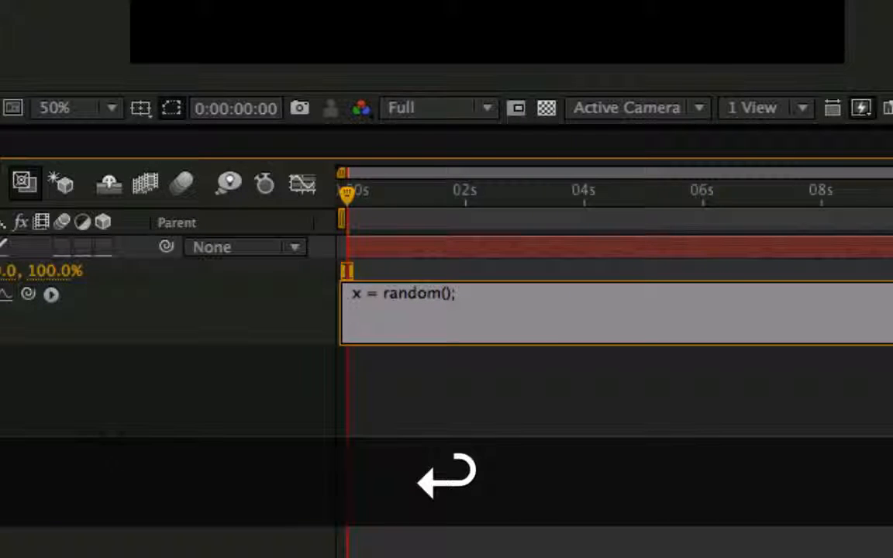
text([)
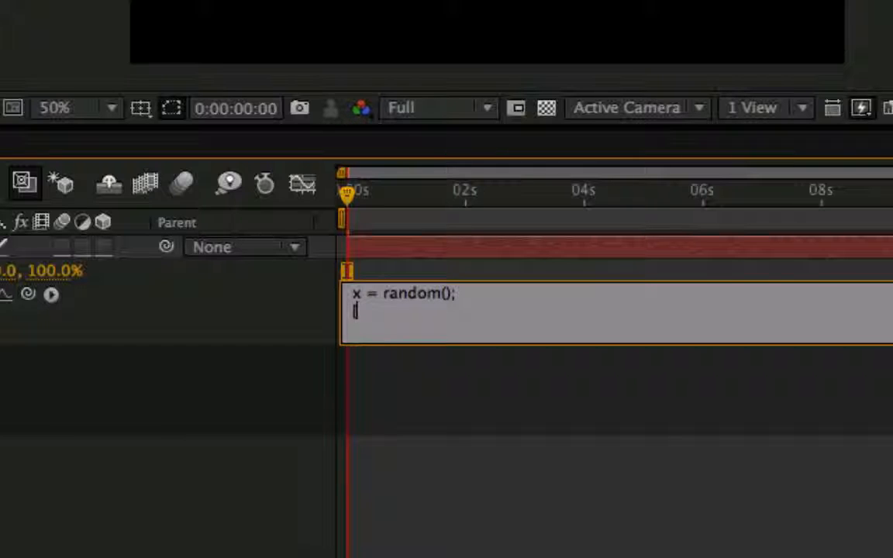
text(x,x)
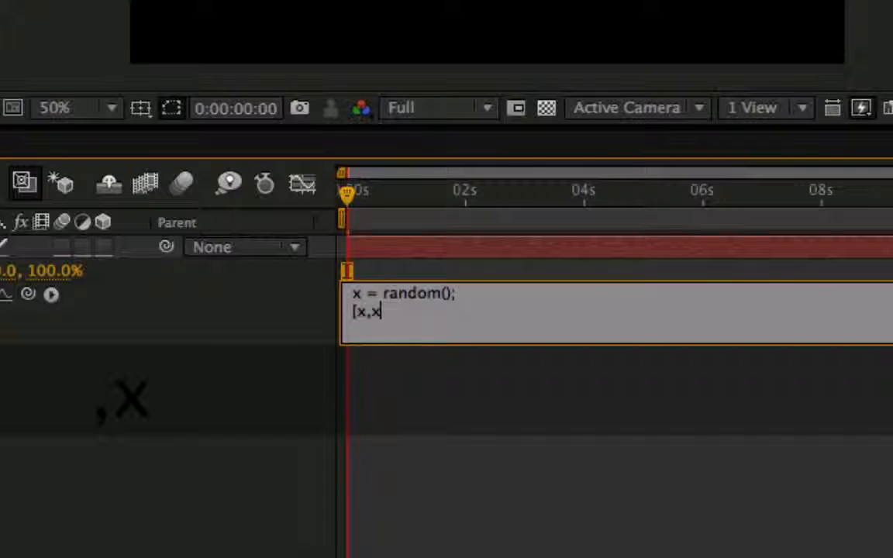
text(];)
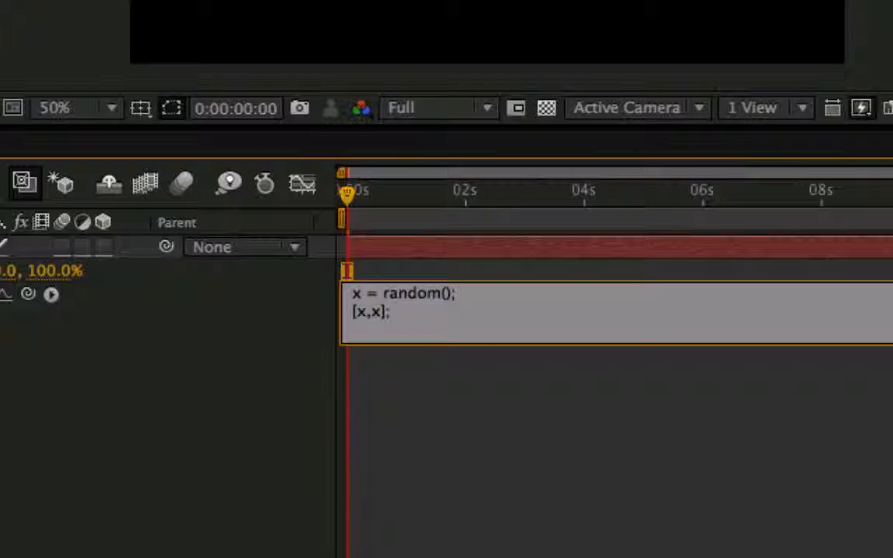
key(KP_Enter)
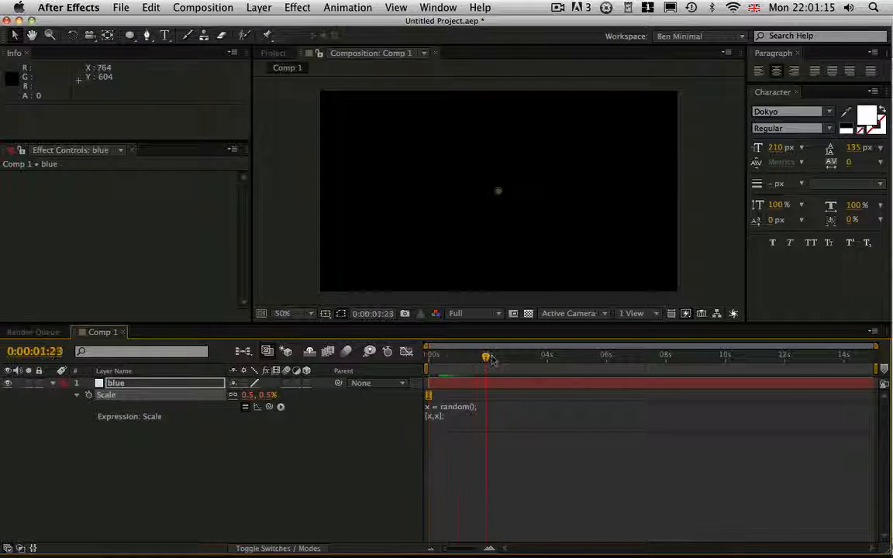
Check the random Scale at different times and examine its expression curve up close in the Graph Editor.
drag(491, 359, 521, 359)
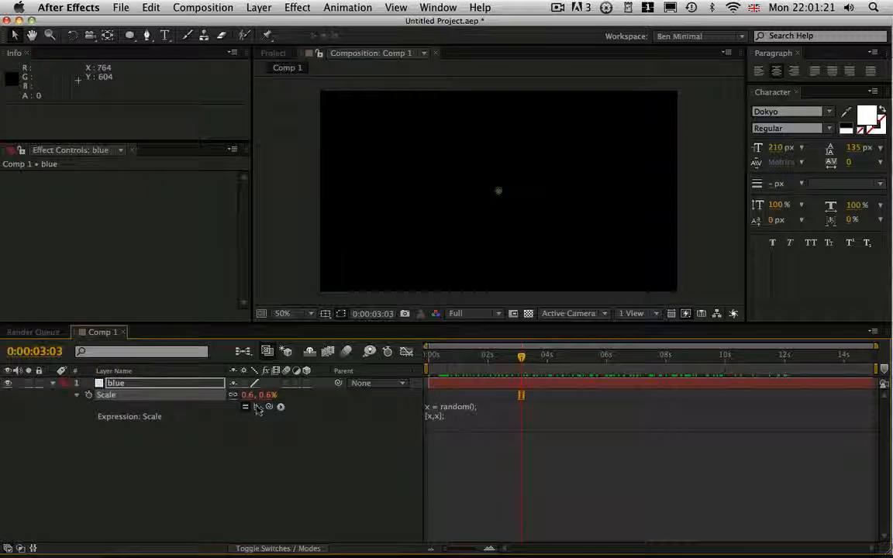
click(407, 353)
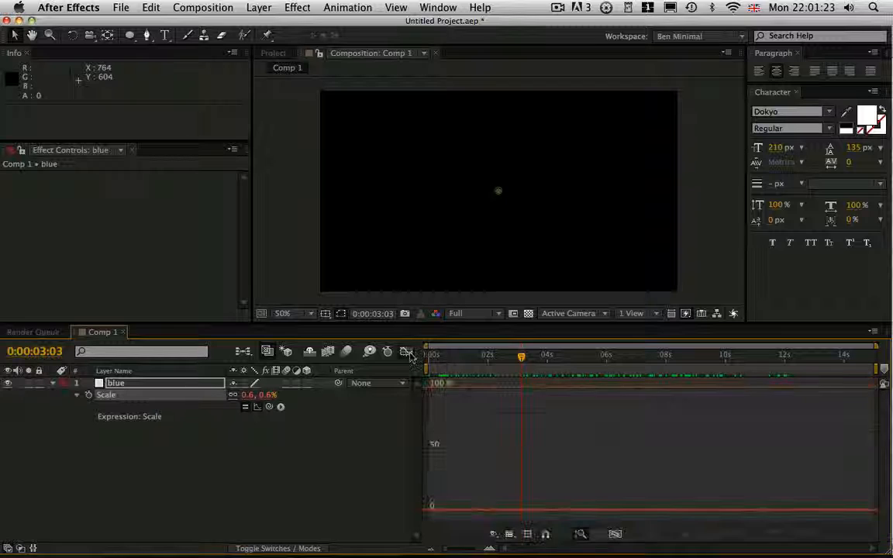
click(469, 364)
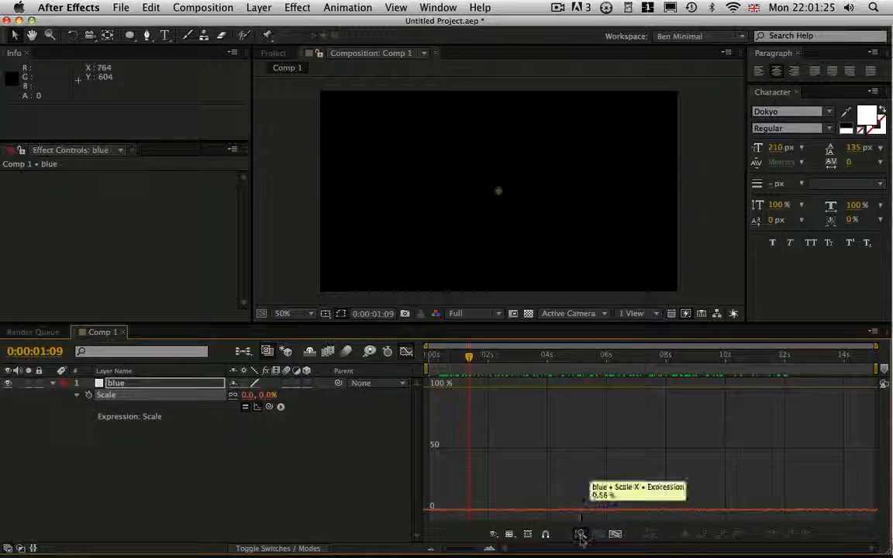
key(alt)
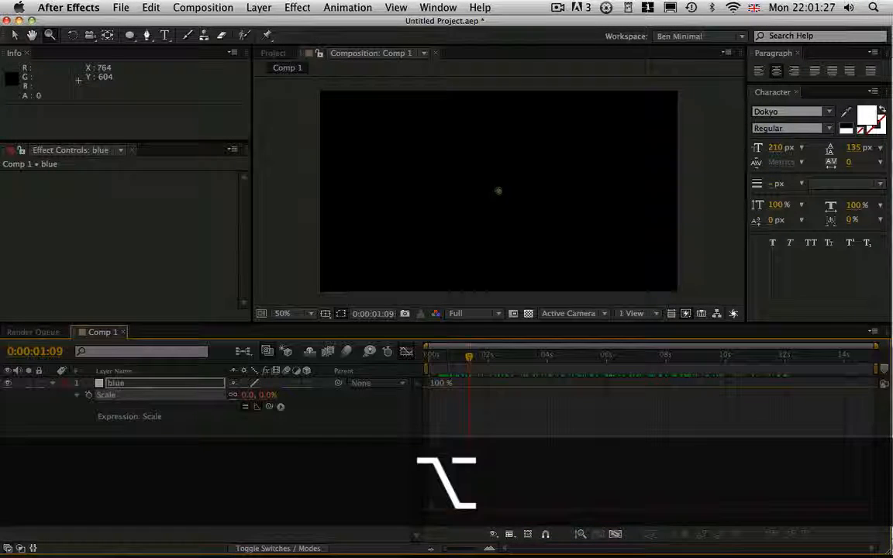
scroll(563, 444, up, 5)
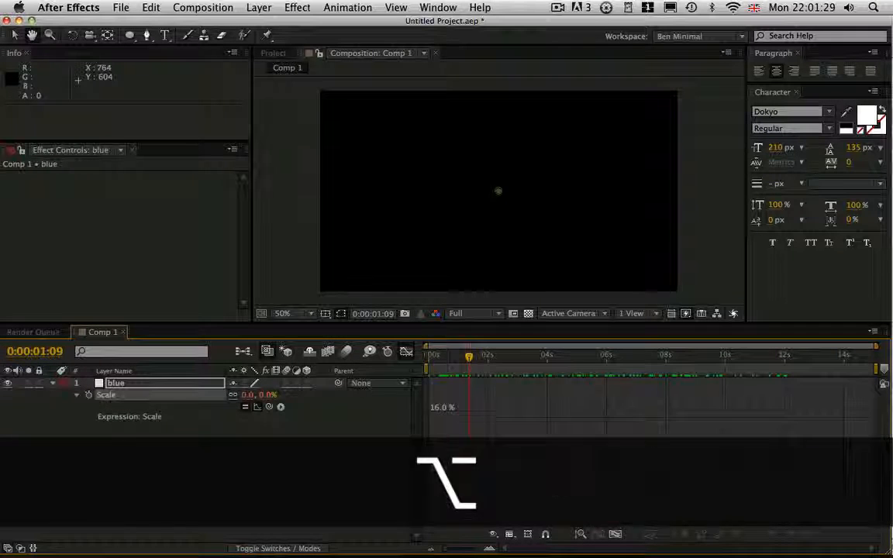
drag(564, 443, 580, 419)
drag(580, 497, 580, 423)
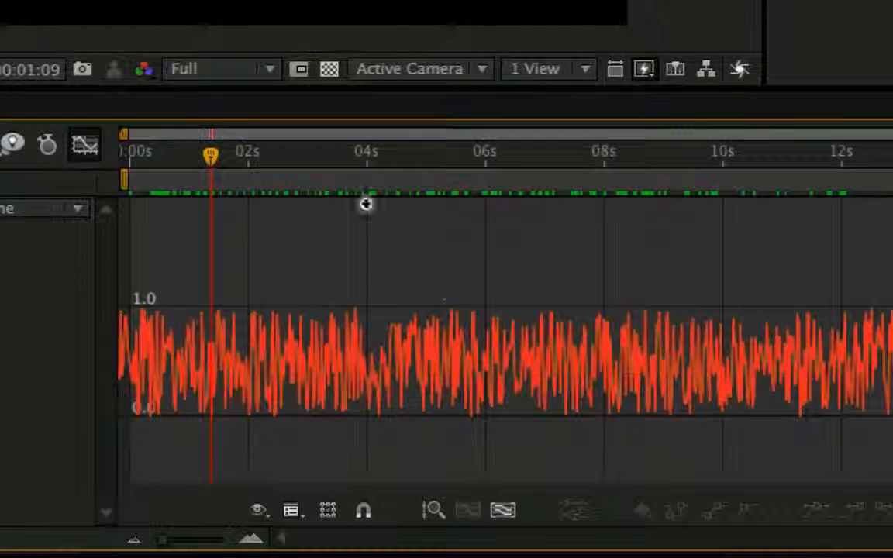
Compare the Scale expression text with its curve in the Graph Editor, stepping the time forward to 0:00:01:14.
click(406, 351)
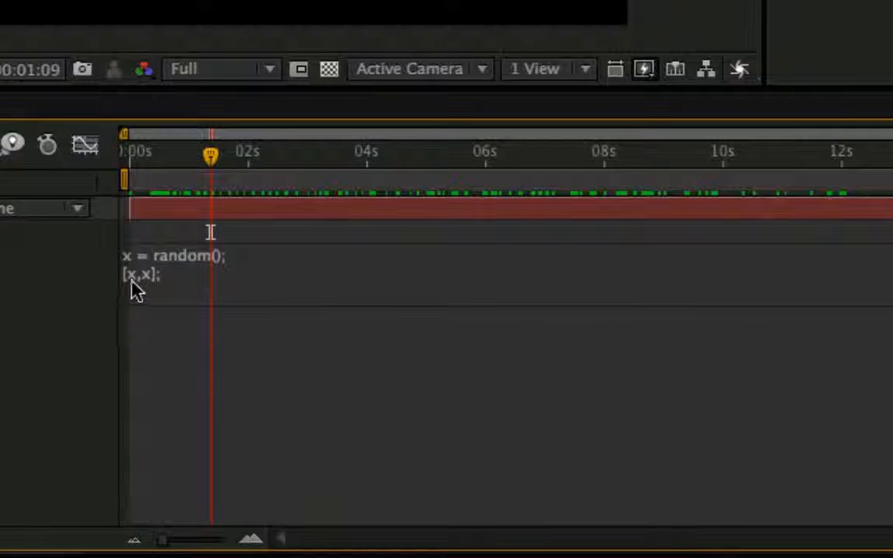
click(256, 280)
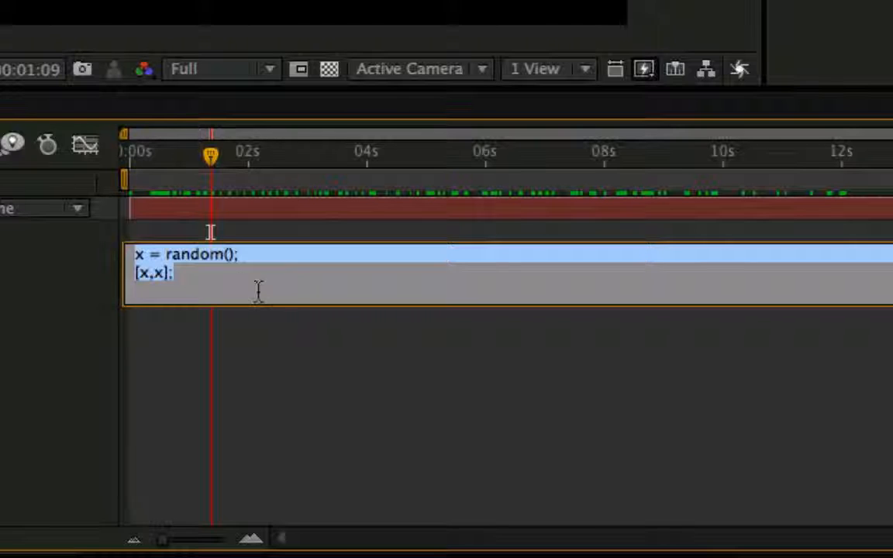
click(210, 232)
click(85, 147)
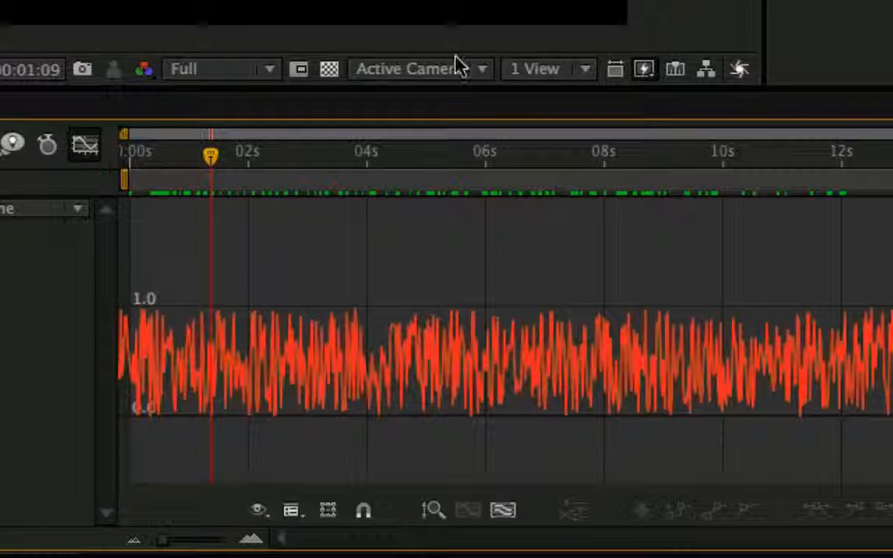
key(super+Right)
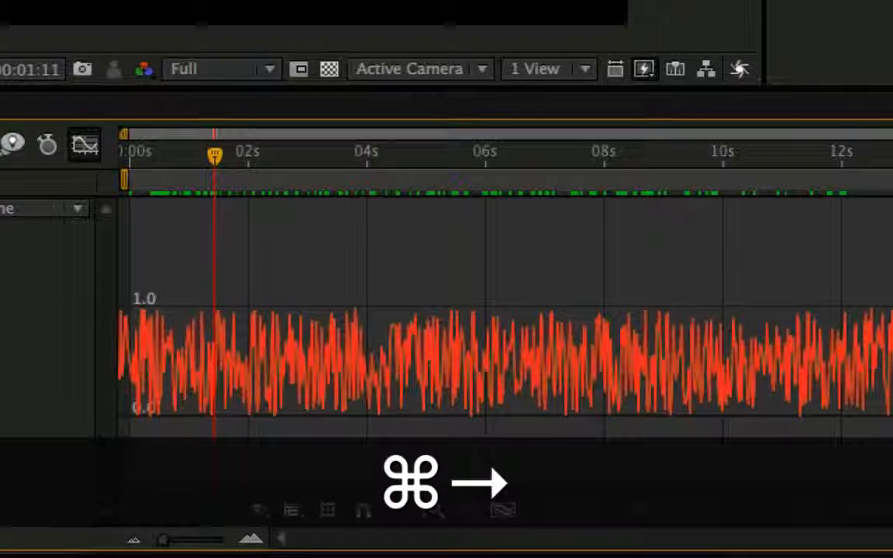
key(super+Right)
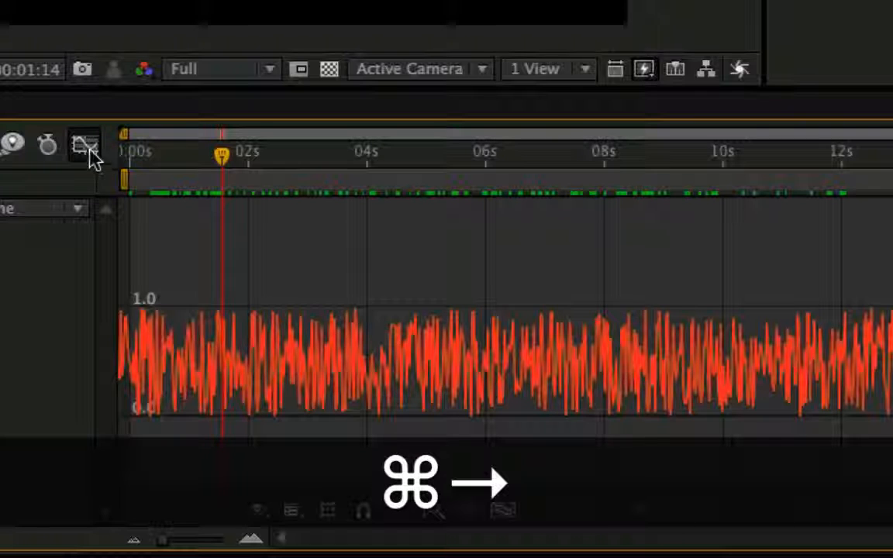
Change the first line of the Scale expression to x = random()*100; and fit its curve to the Graph Editor height.
click(85, 147)
click(213, 285)
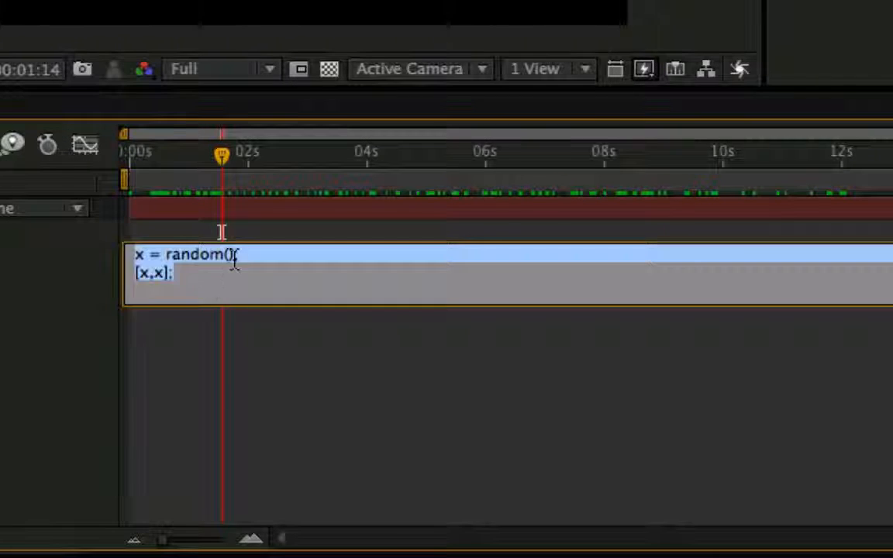
click(234, 262)
text(*)
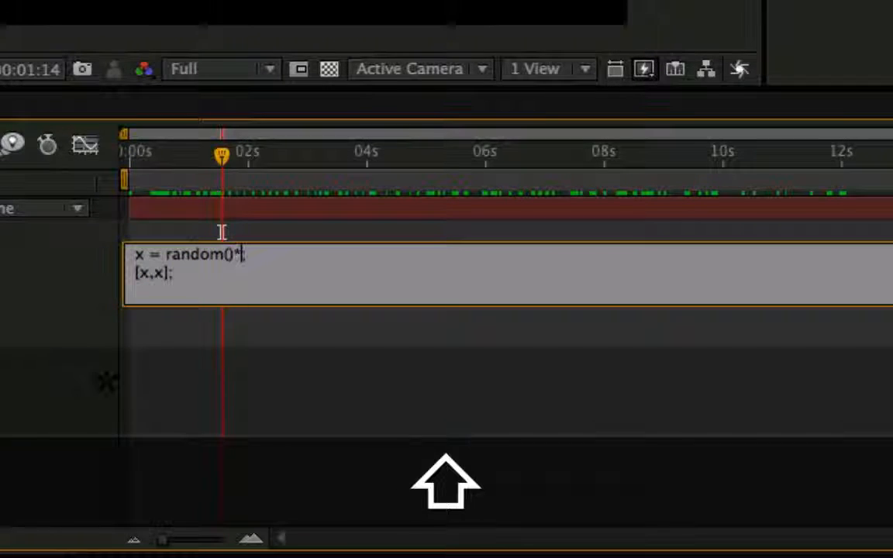
text(100)
key(KP_Enter)
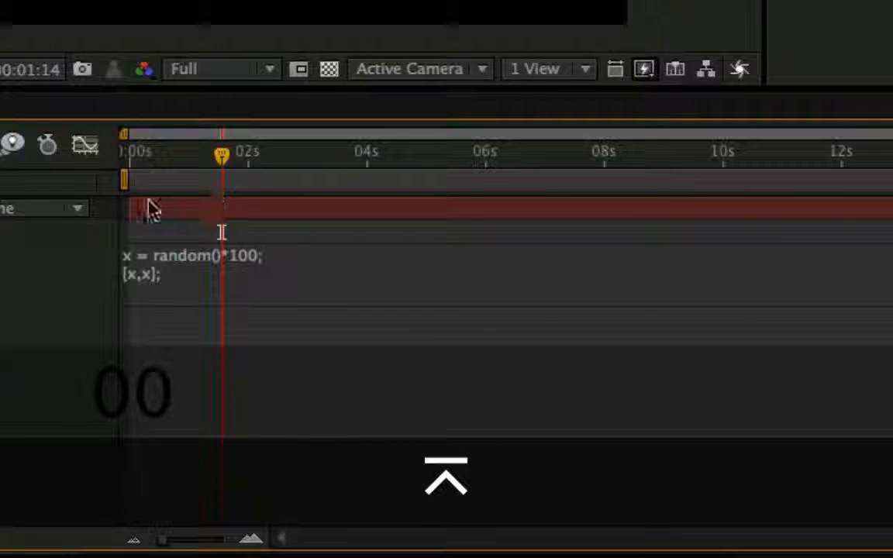
click(85, 146)
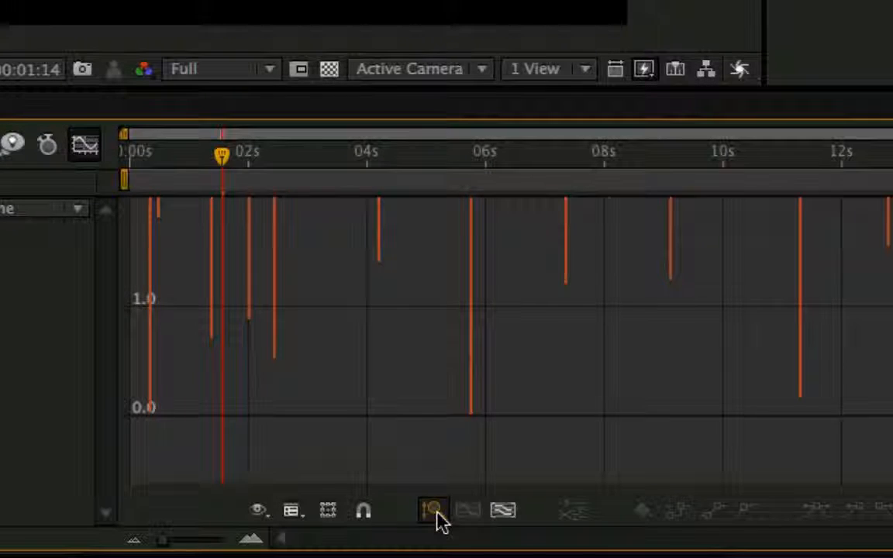
click(433, 514)
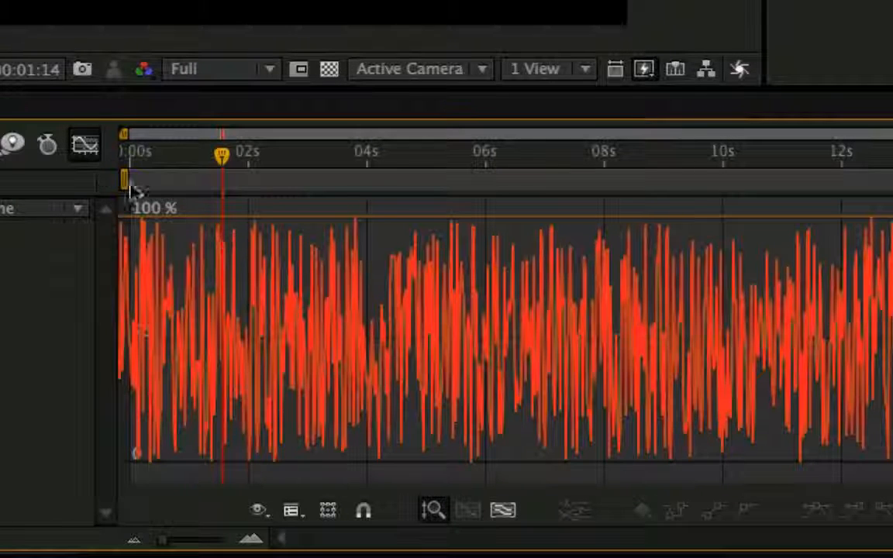
Remove the multiplication and give random() a maximum of 100 instead, applying the first line as x = random(100);.
click(85, 148)
click(252, 271)
click(270, 257)
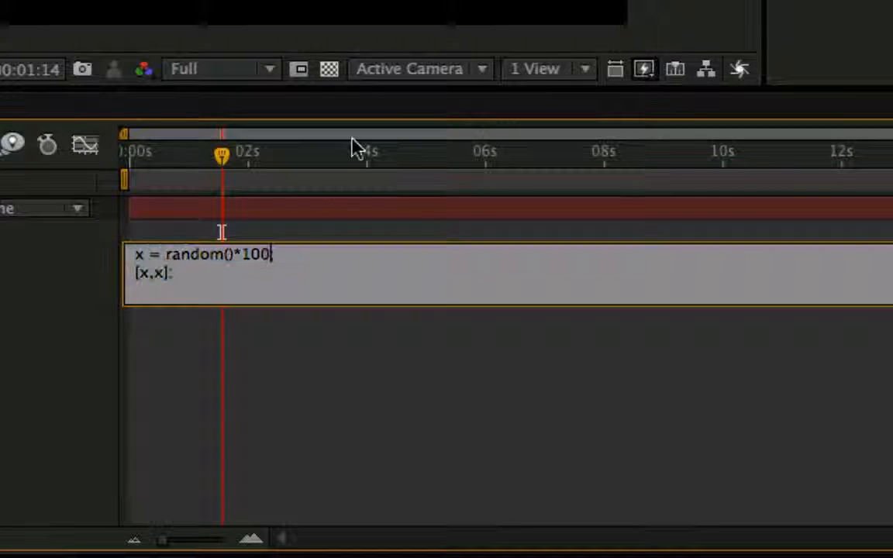
key(BackSpace)
key(BackSpace)
key(BackSpace)
key(BackSpace)
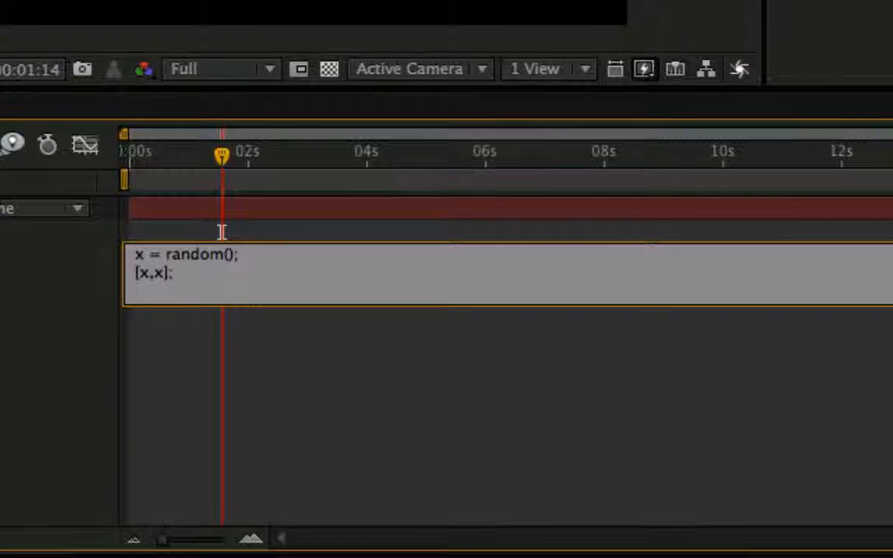
key(Left)
text(100)
key(KP_Enter)
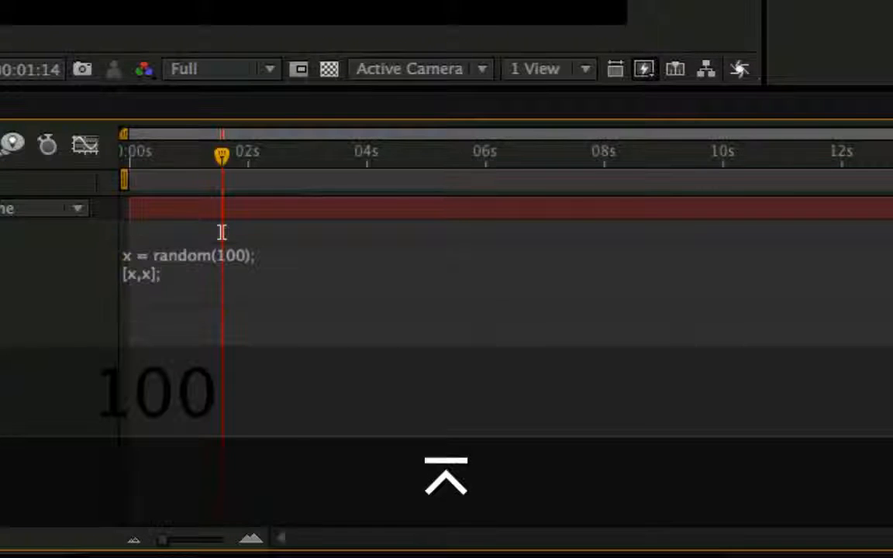
Check the random(100) curve in the Graph Editor, scrub the timeline, and play a RAM preview of the circle's scaling.
click(86, 147)
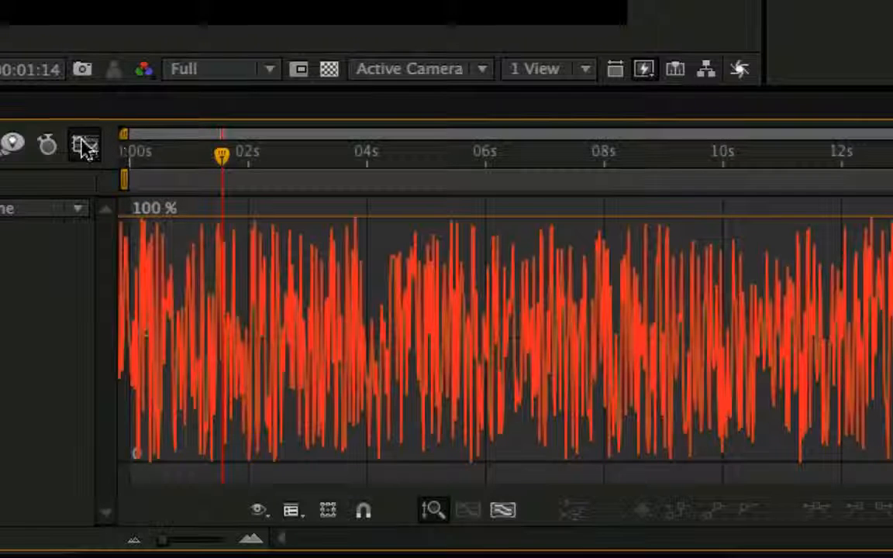
click(86, 147)
drag(213, 175, 386, 192)
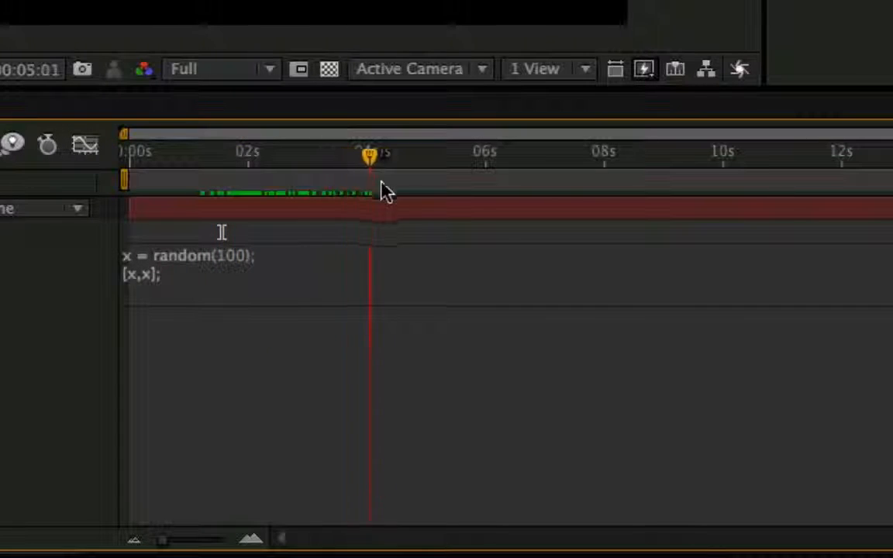
key(KP_0)
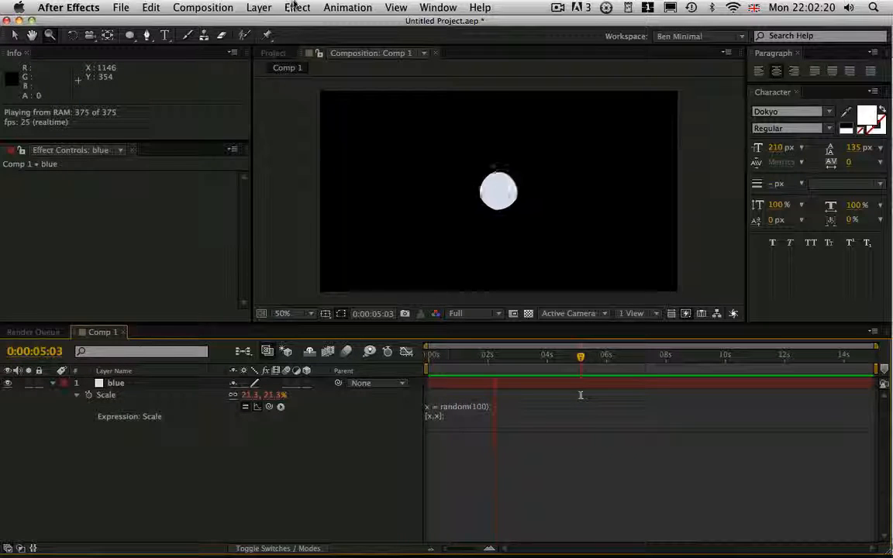
key(space)
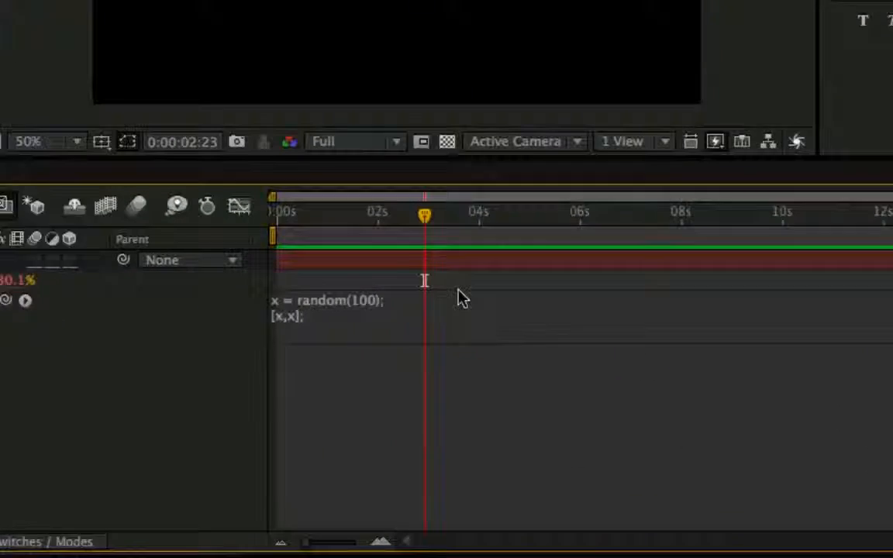
Replace the argument of random(100) in the Scale expression with the array [100,100].
click(536, 410)
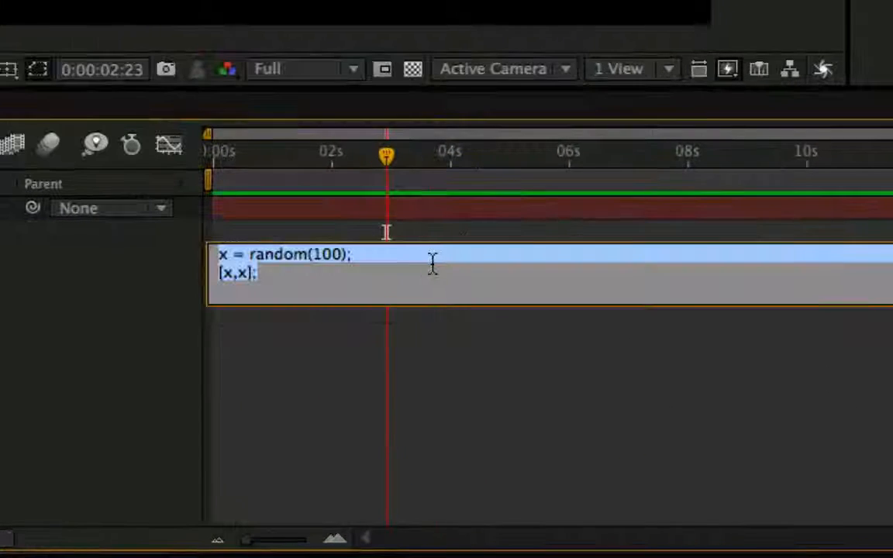
click(432, 268)
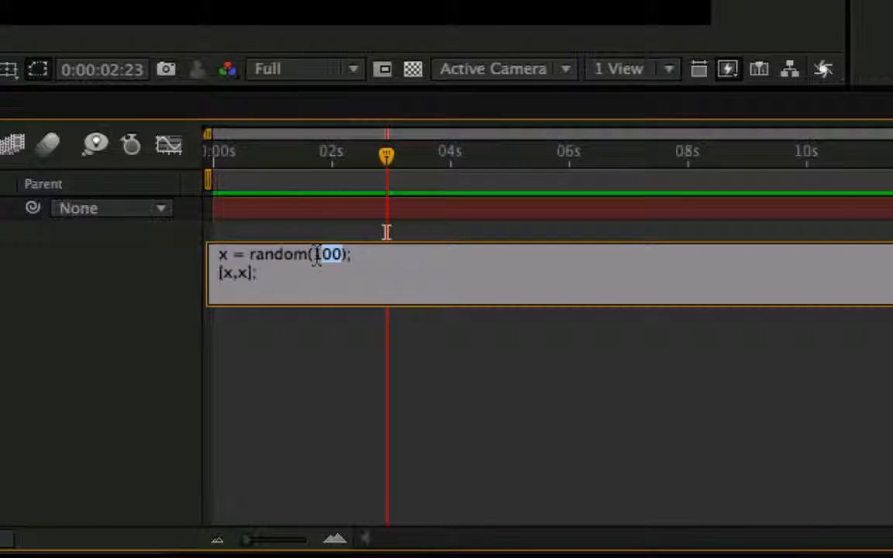
key(BackSpace)
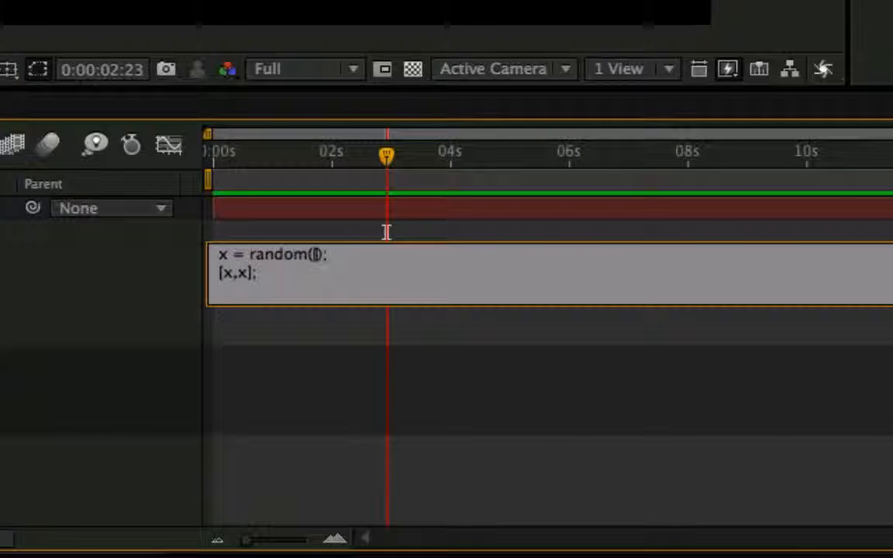
text([50)
key(BackSpace)
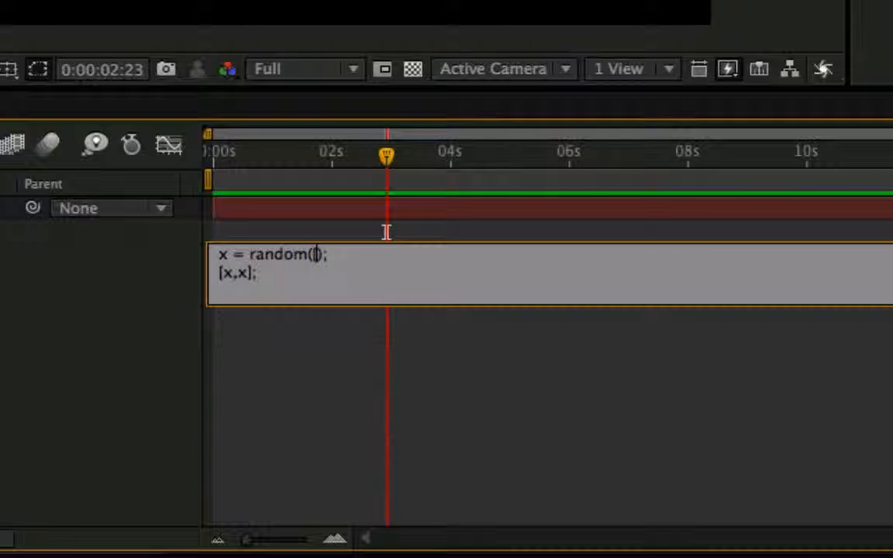
text(100,100])
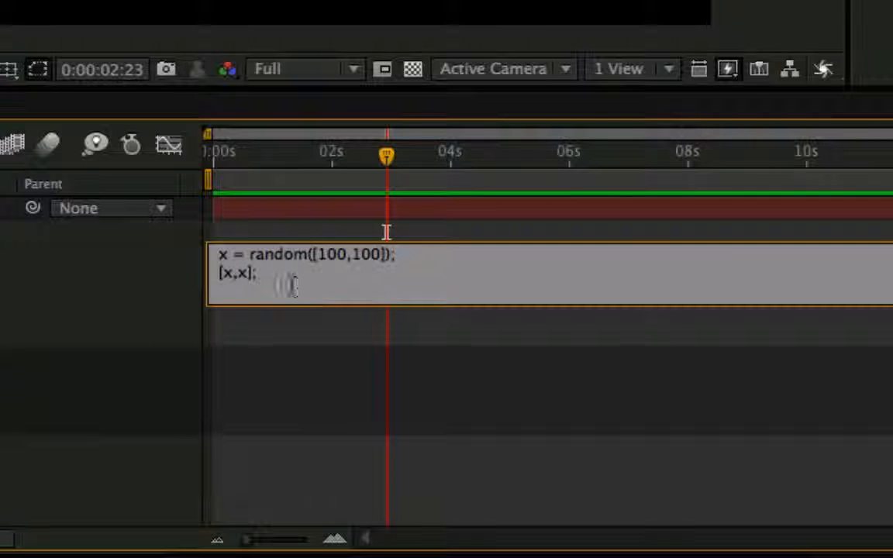
Delete the [x,x]; line from the Scale expression and apply it as x = random([100,100]);.
drag(289, 281, 219, 273)
key(BackSpace)
key(BackSpace)
key(BackSpace)
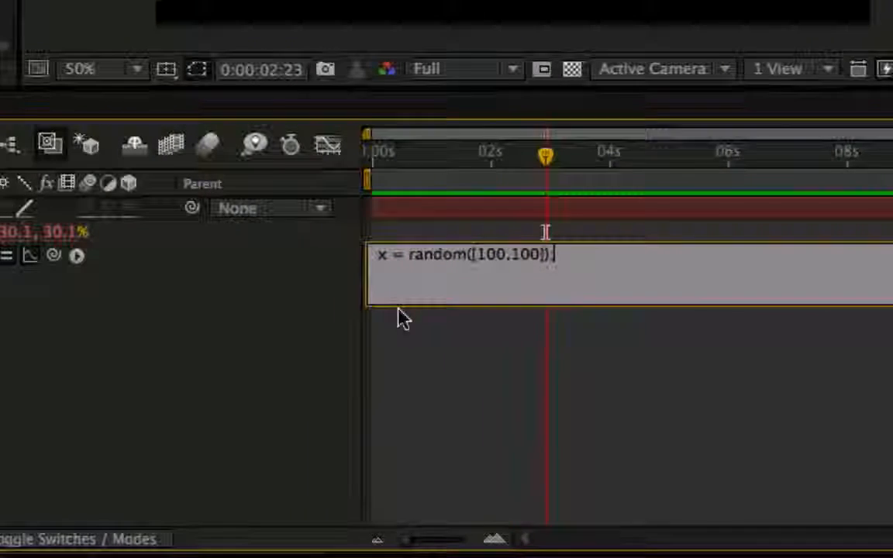
text(;)
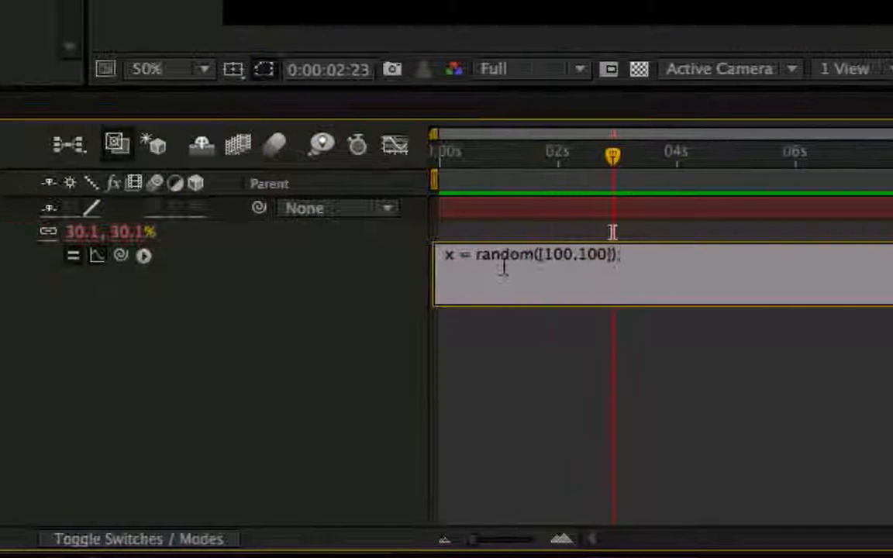
key(KP_Enter)
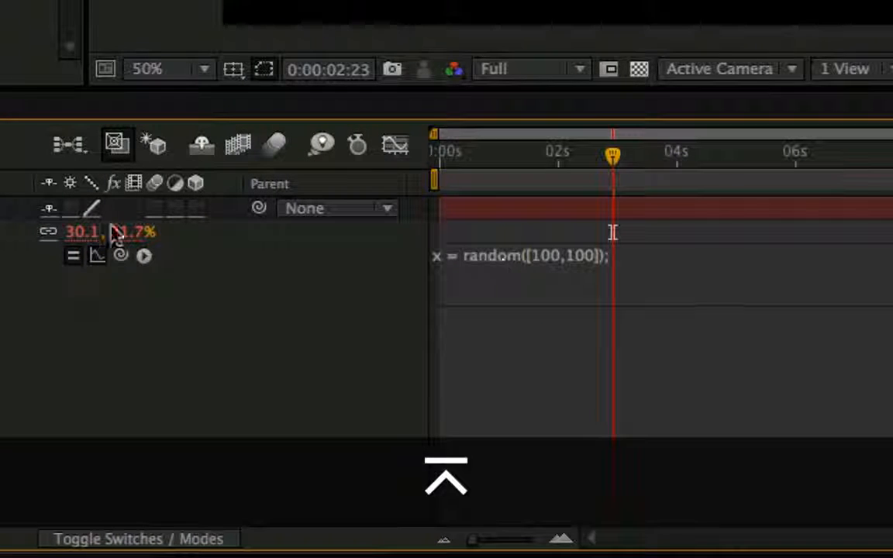
Examine the separate X and Y scale curves in the Graph Editor and play a RAM preview of the array-based randomness.
click(395, 145)
drag(624, 169, 675, 159)
key(KP_0)
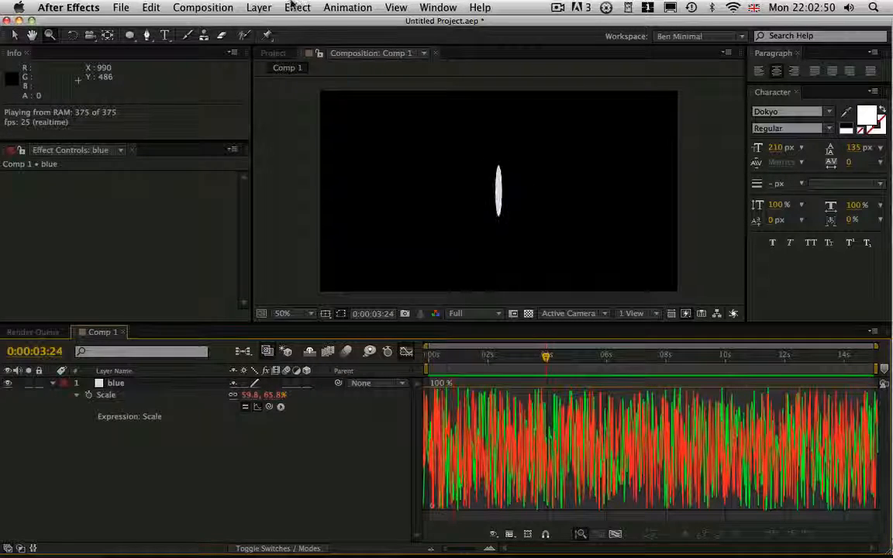
key(space)
Restore the Scale expression to x = random(100); with [x,x]; two lines below, and apply it.
click(406, 351)
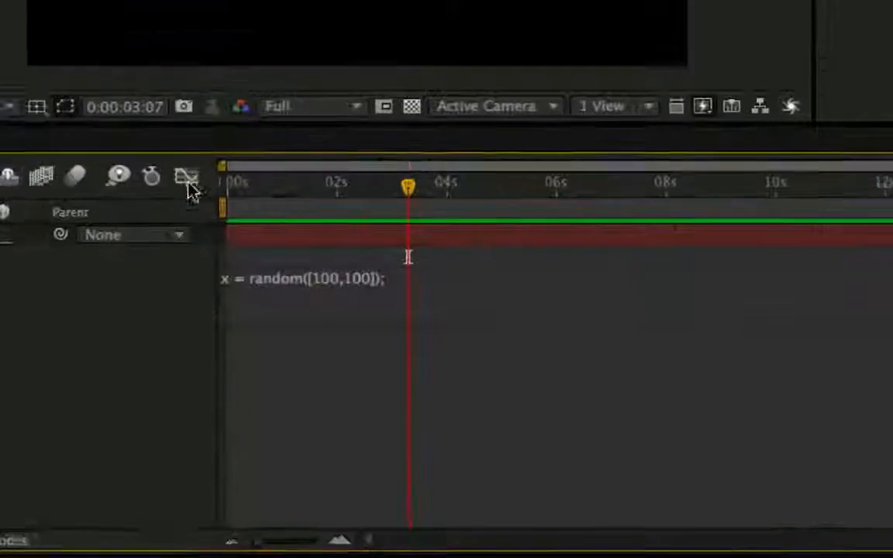
click(482, 425)
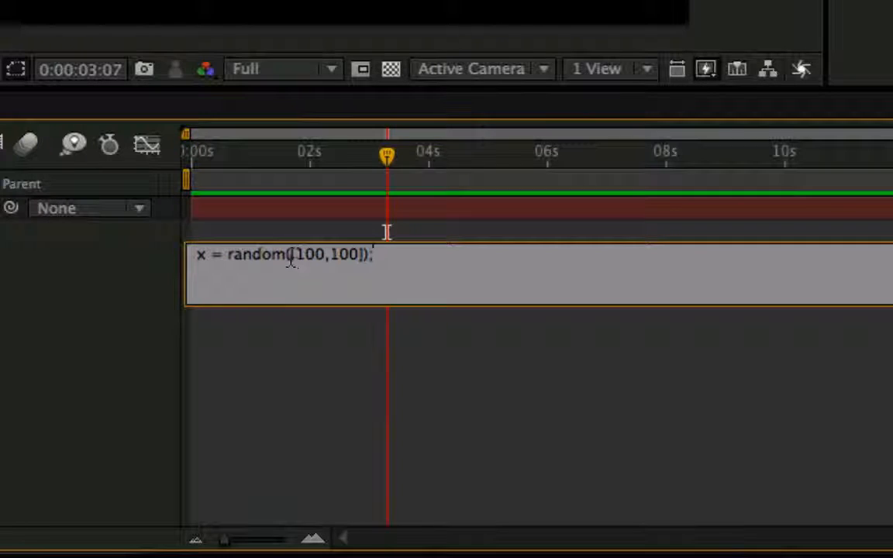
drag(291, 262, 361, 257)
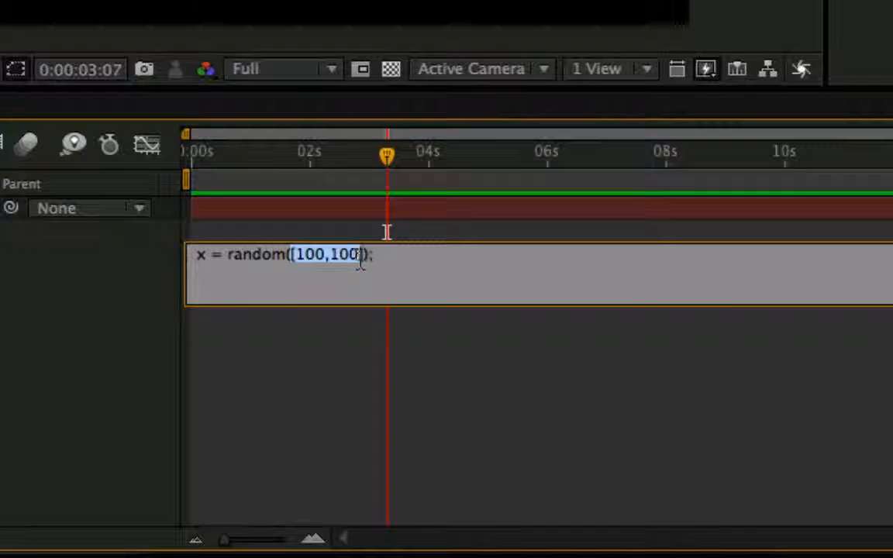
text(1)
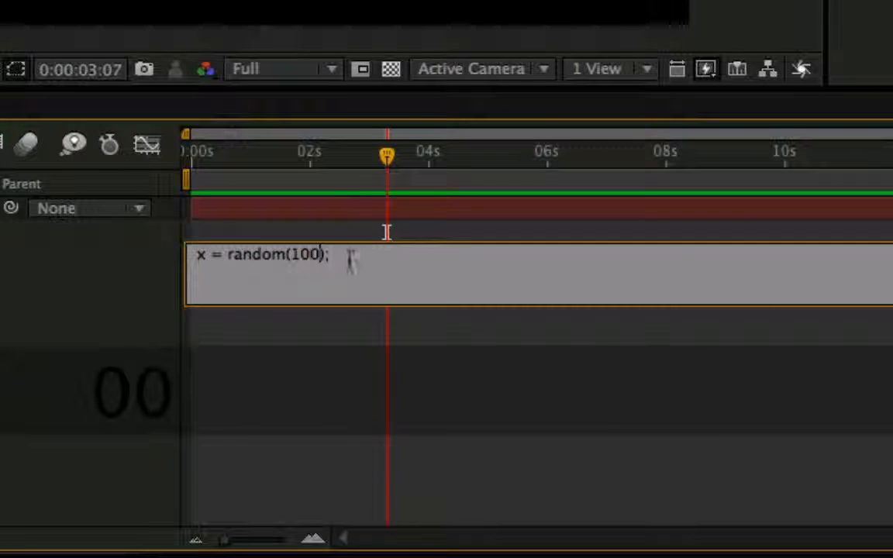
key(Return)
key(Return)
text([x)
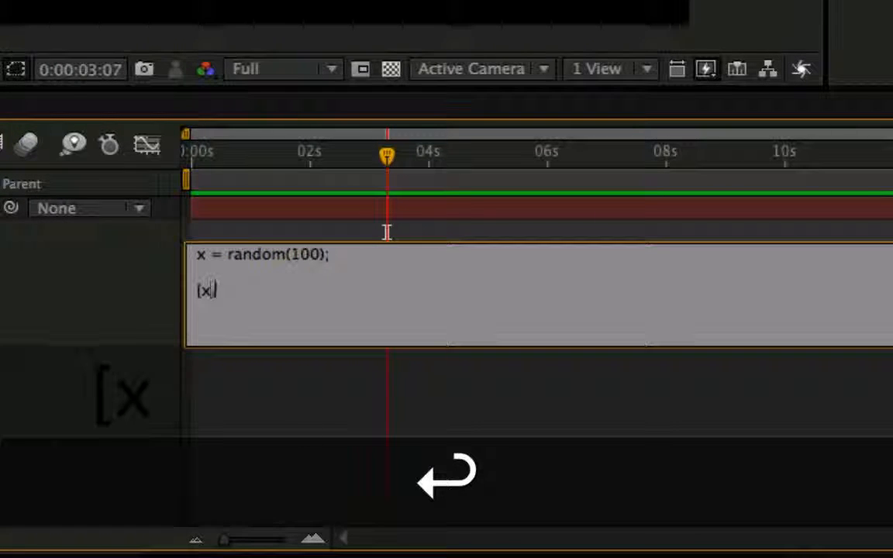
text(,x];)
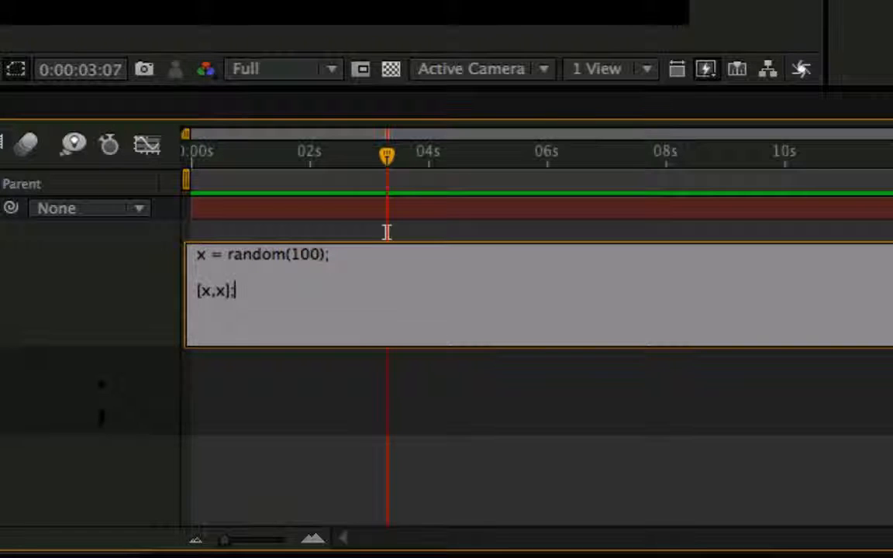
key(KP_Enter)
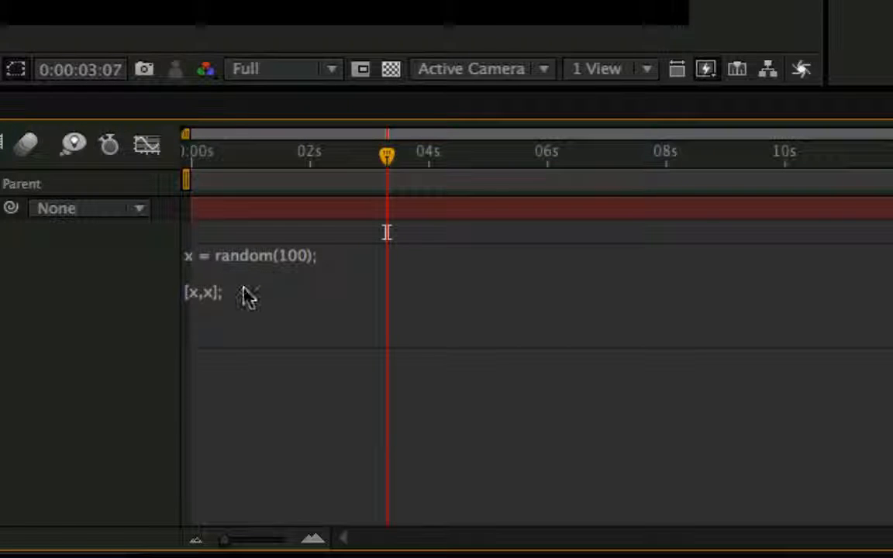
Change the function in the Scale expression's first line to gaussRandom, keeping the maximum of 100.
click(235, 264)
click(232, 258)
text(gaussR)
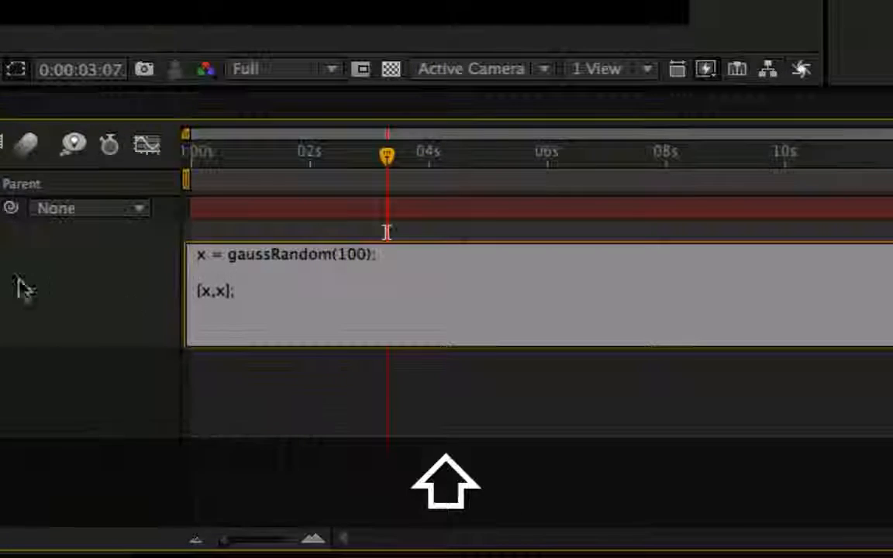
Look up the gaussRandom variants among the Random Numbers expression functions, and apply the edited Scale expression.
click(58, 256)
mouse_move(200, 69)
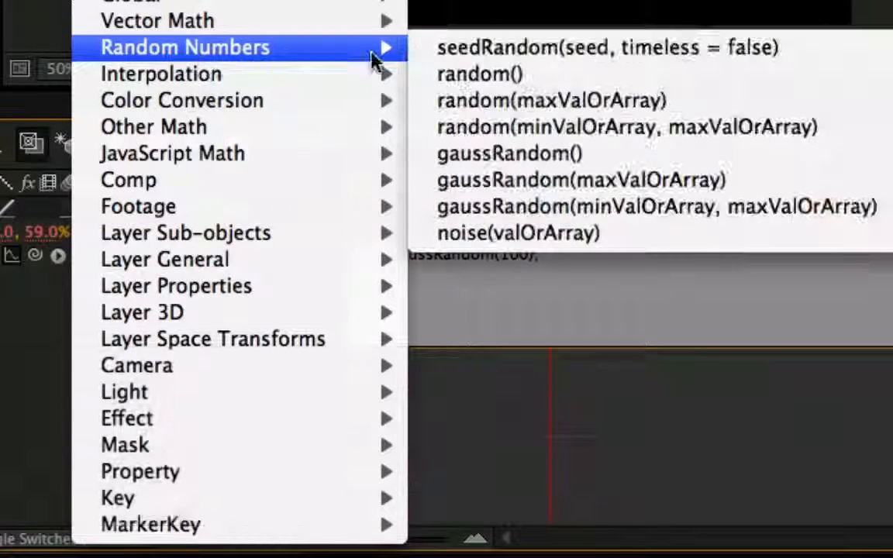
click(463, 432)
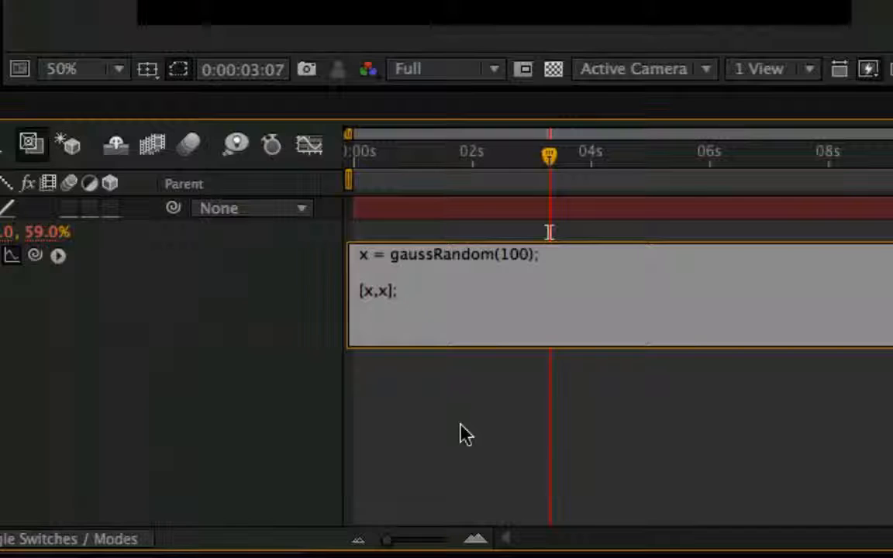
click(217, 461)
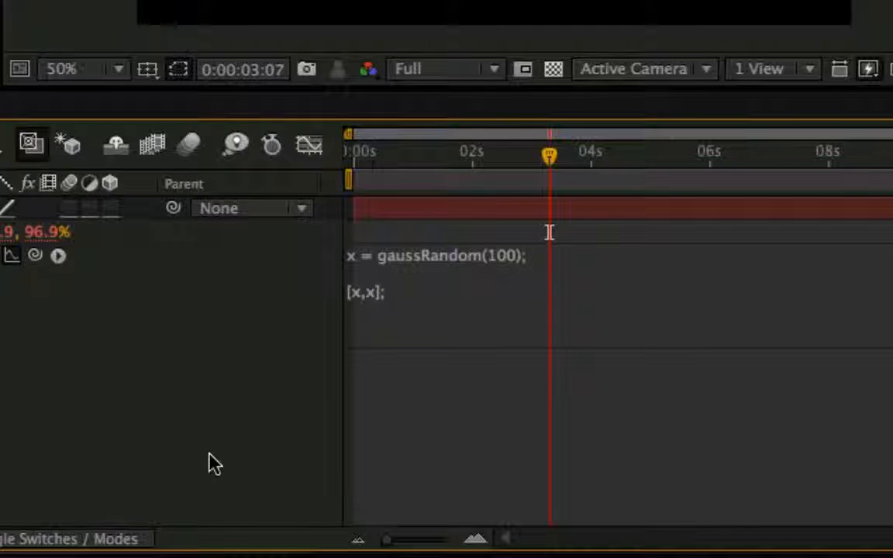
Examine the gaussRandom Scale curve in the Graph Editor and play a RAM preview of the animation.
click(309, 147)
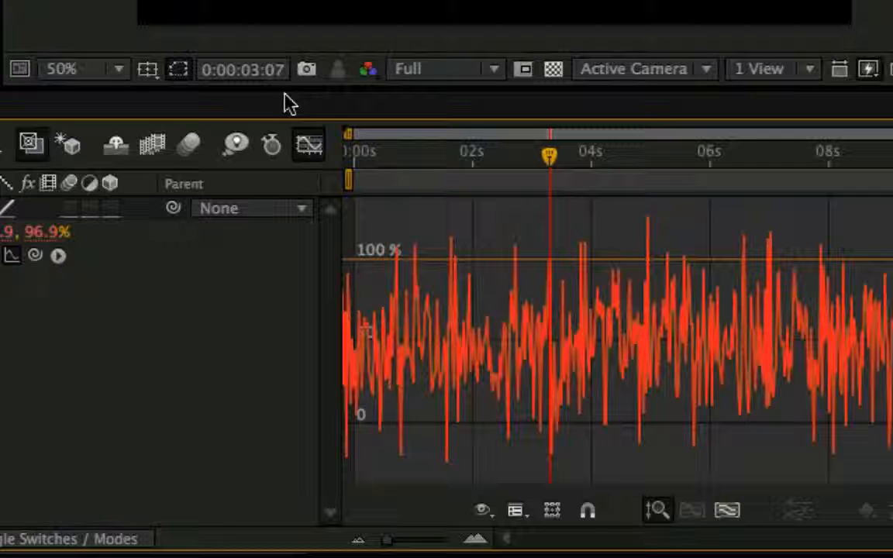
key(KP_0)
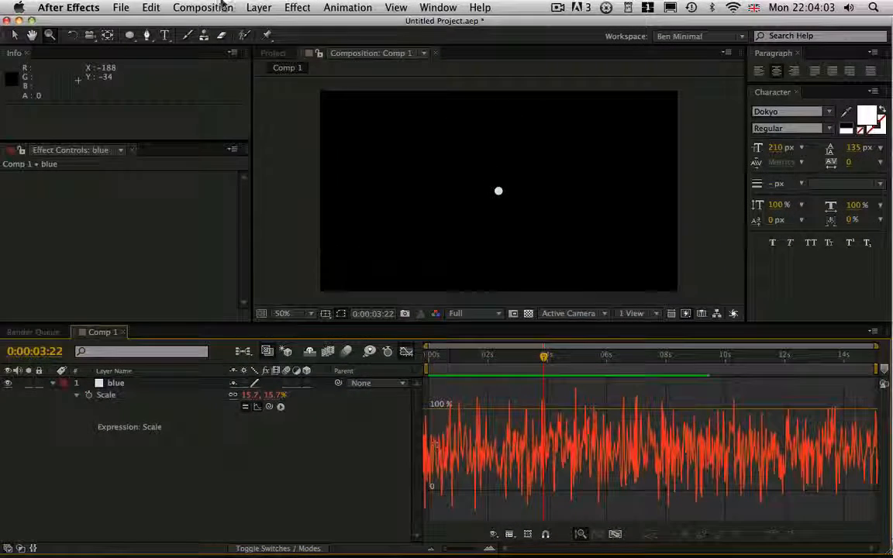
Create a new 1024 × 576 px composition at 25 frames per second, 15 seconds long, with a black background.
click(214, 8)
click(219, 26)
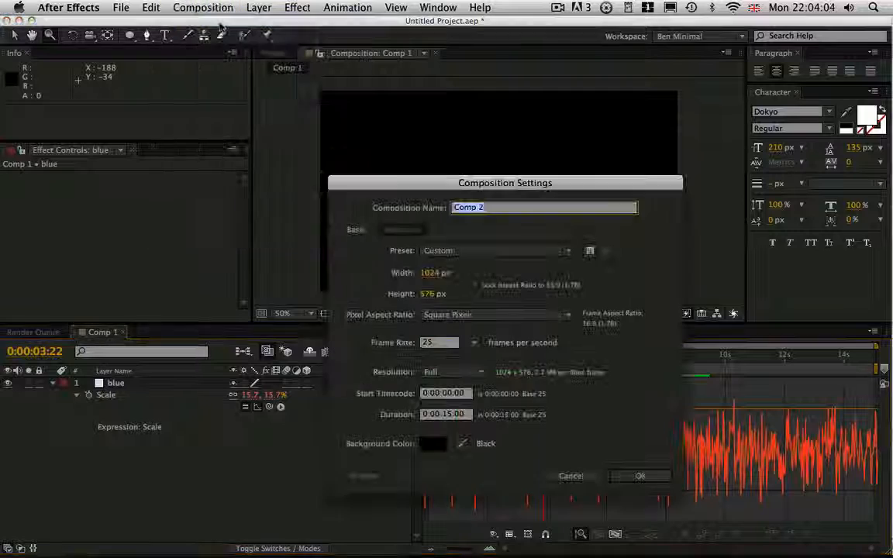
click(628, 476)
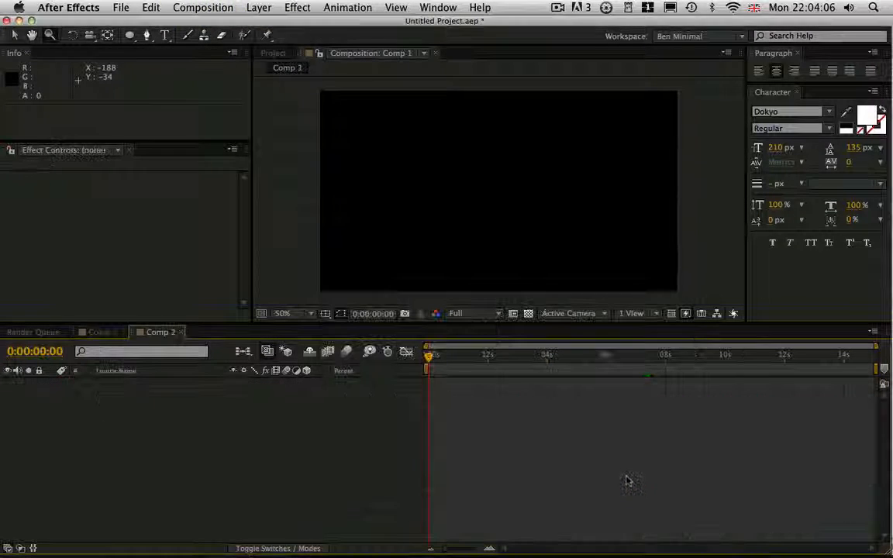
Add a solid layer 6 pixels wide and 6 pixels high to the new composition.
click(259, 7)
mouse_move(400, 28)
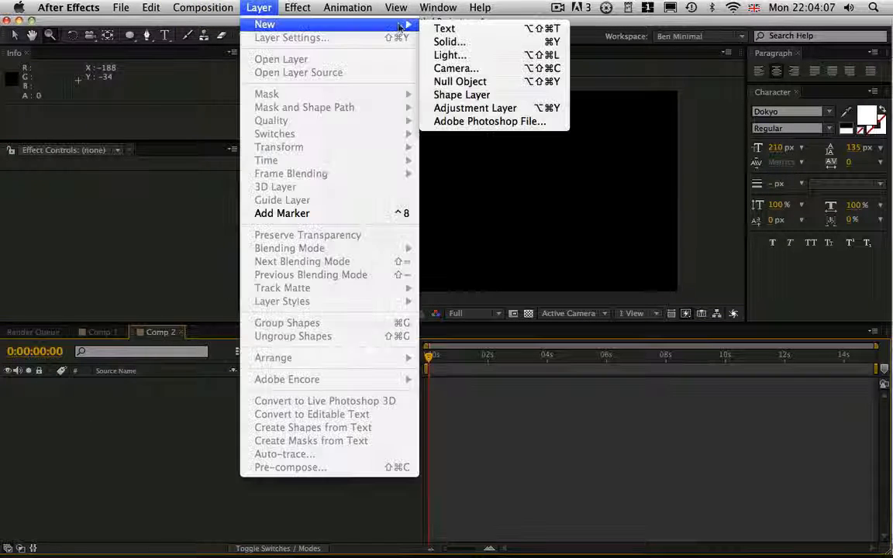
click(449, 41)
click(381, 190)
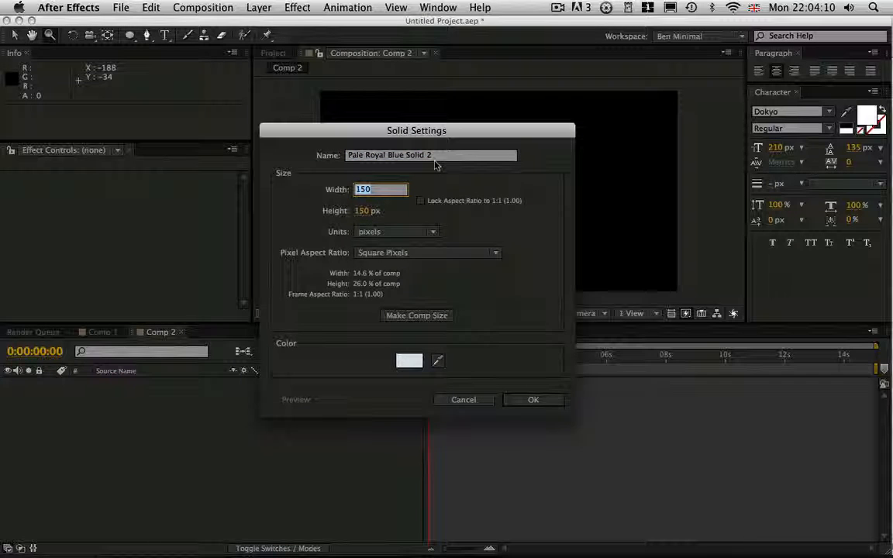
text(6)
key(Tab)
text(6)
key(Return)
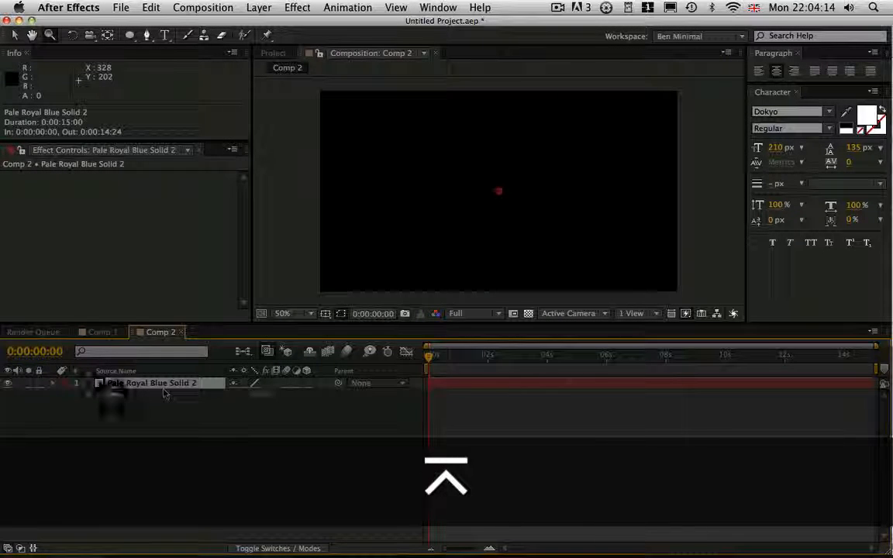
Add the expression gaussRandom([thisComp.width, thisComp.height]); to the small solid's Position property.
key(p)
alt+click(89, 395)
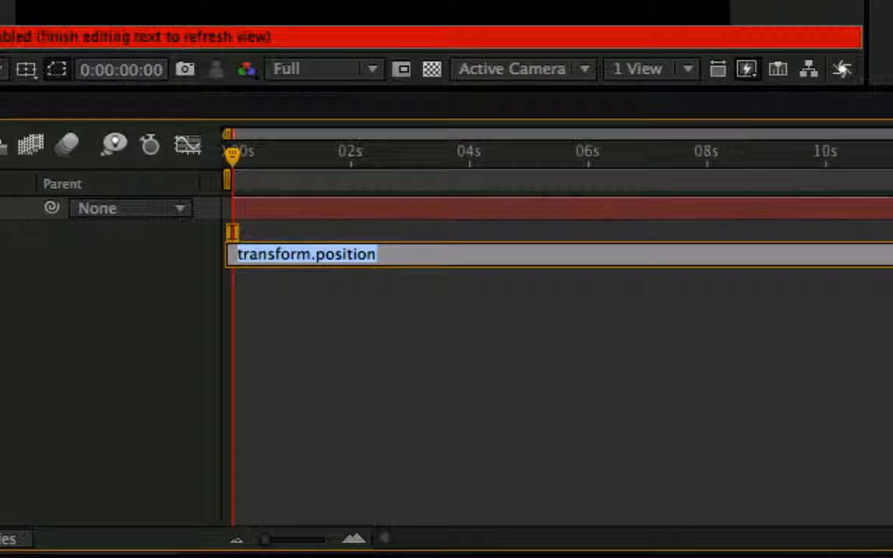
text(ga)
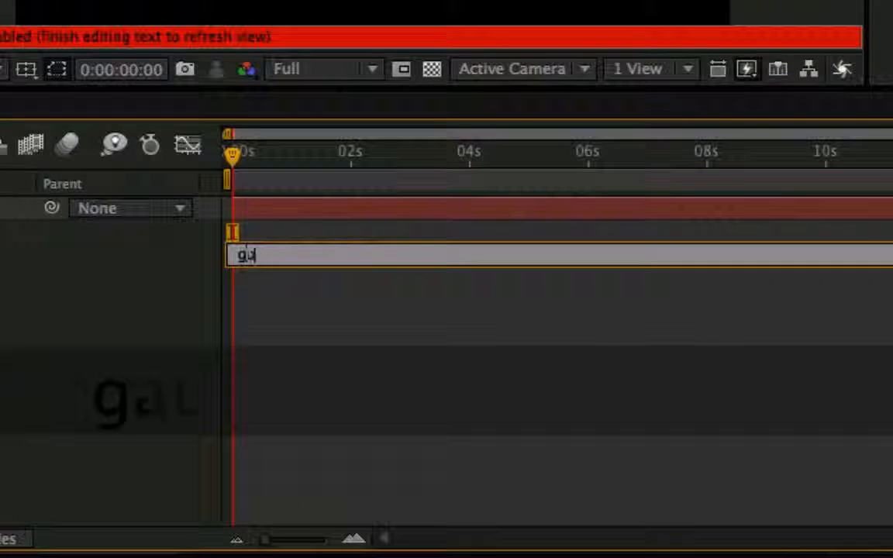
text(ussRandom)
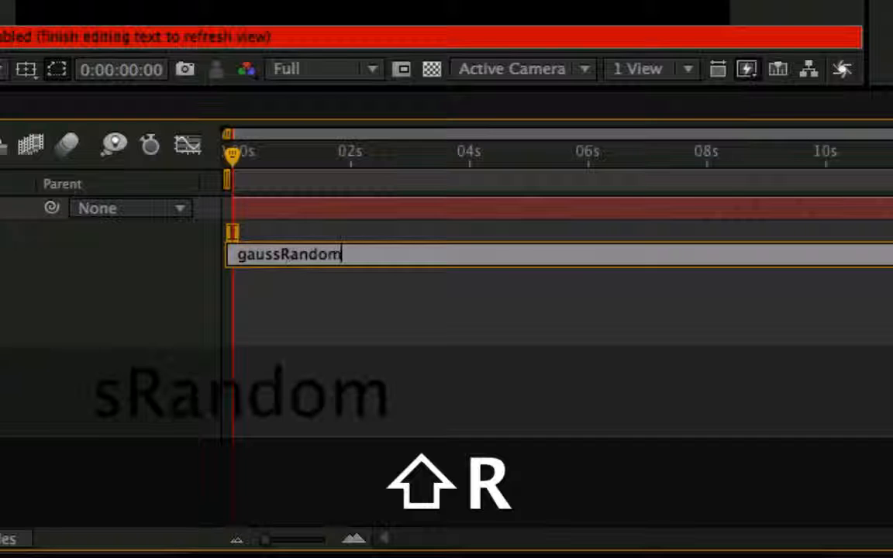
text(([)
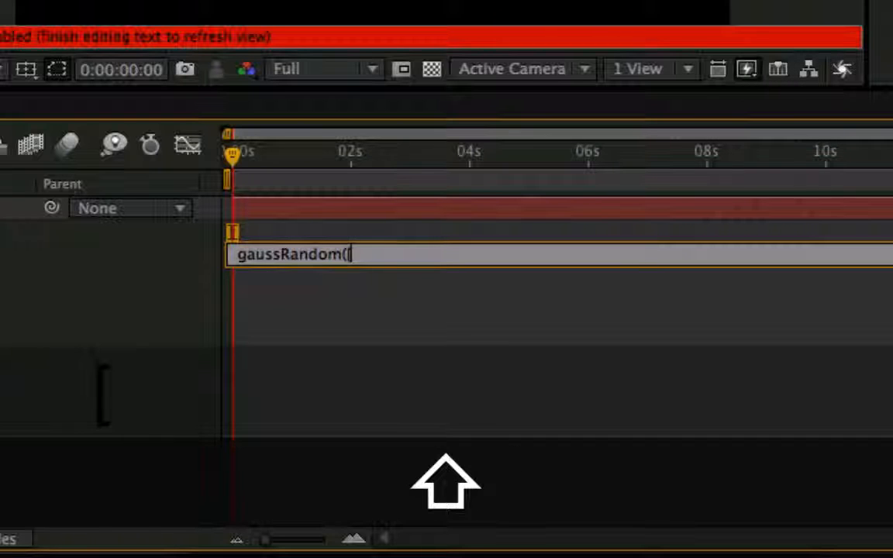
text(this)
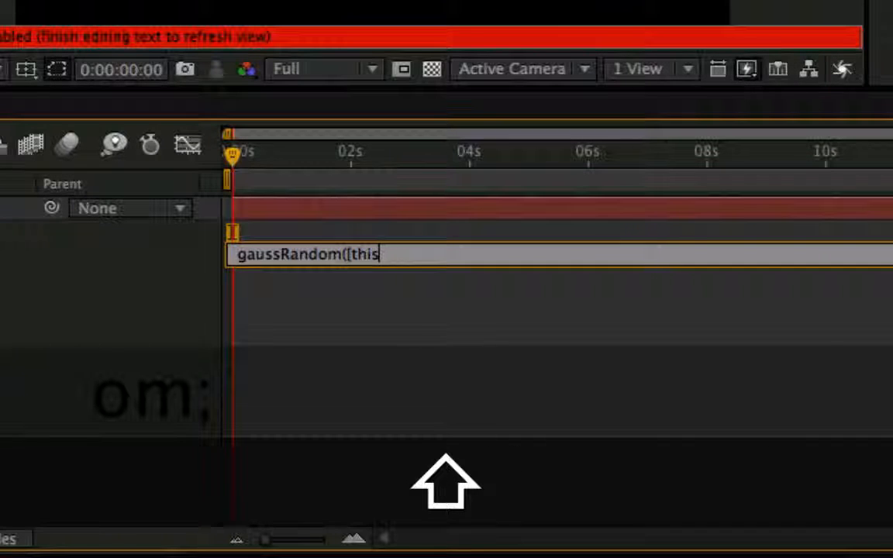
text(coComp.width)
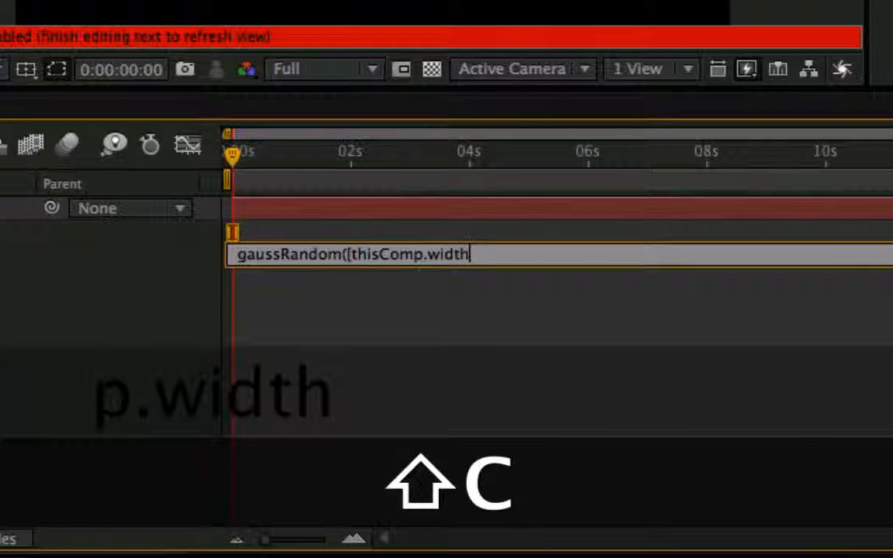
text(,)
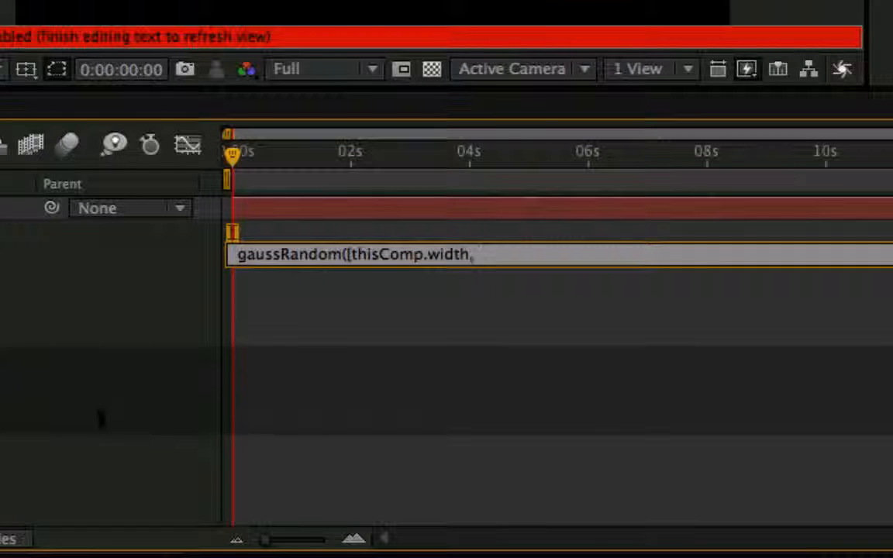
text( thisComp.h)
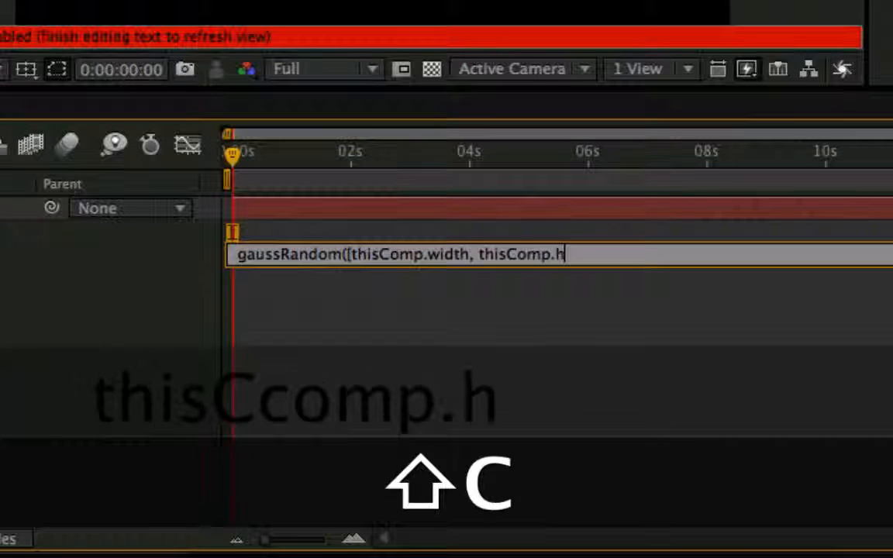
text(eight)
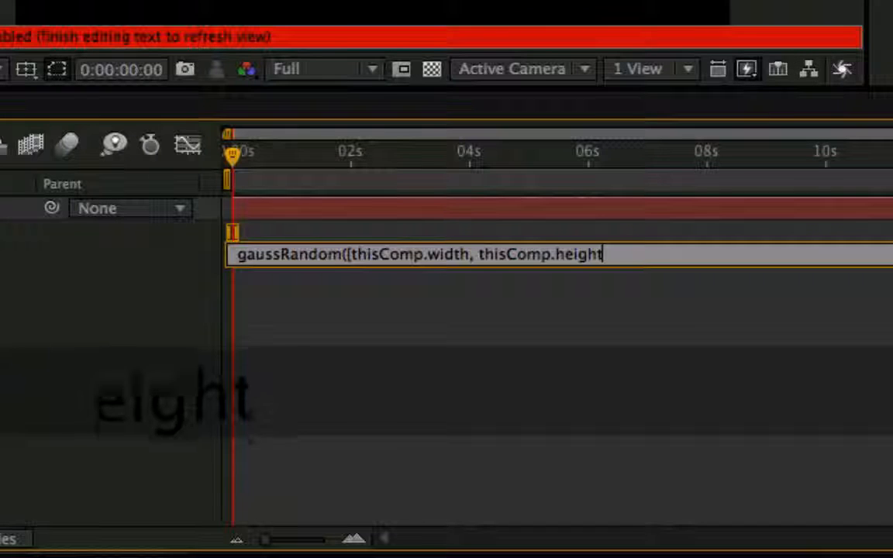
text(]);)
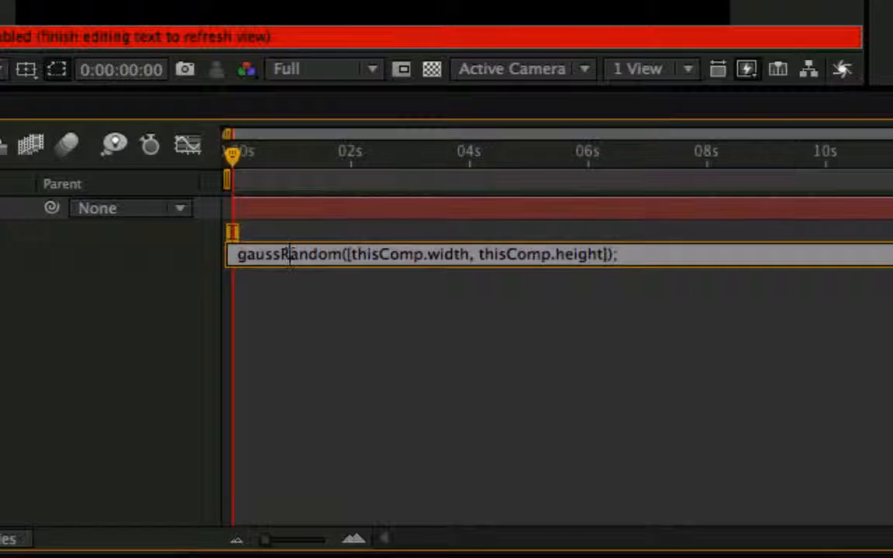
Change the function in the Position expression to random and apply it.
drag(290, 255, 224, 253)
text(r)
key(KP_Enter)
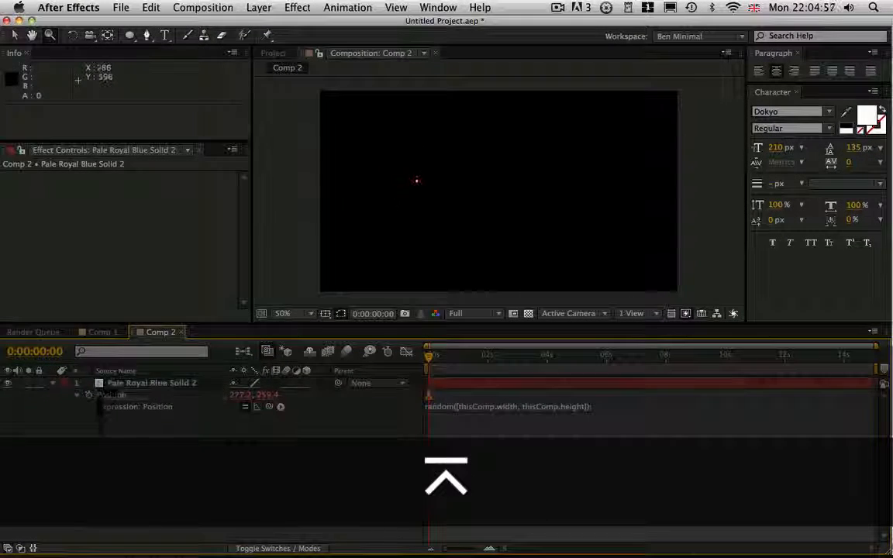
Duplicate the random-positioned solid repeatedly, including whole groups of layers, to scatter many dots across the frame.
click(174, 385)
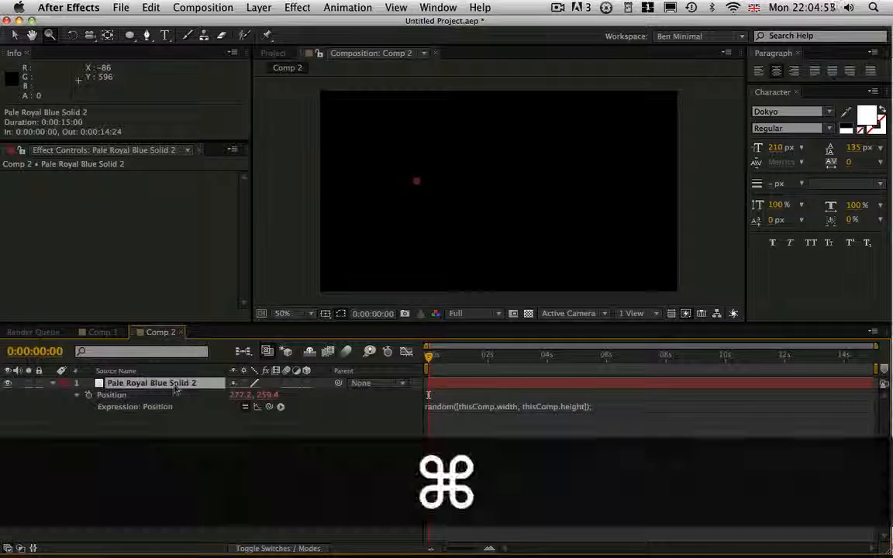
key(super+d)
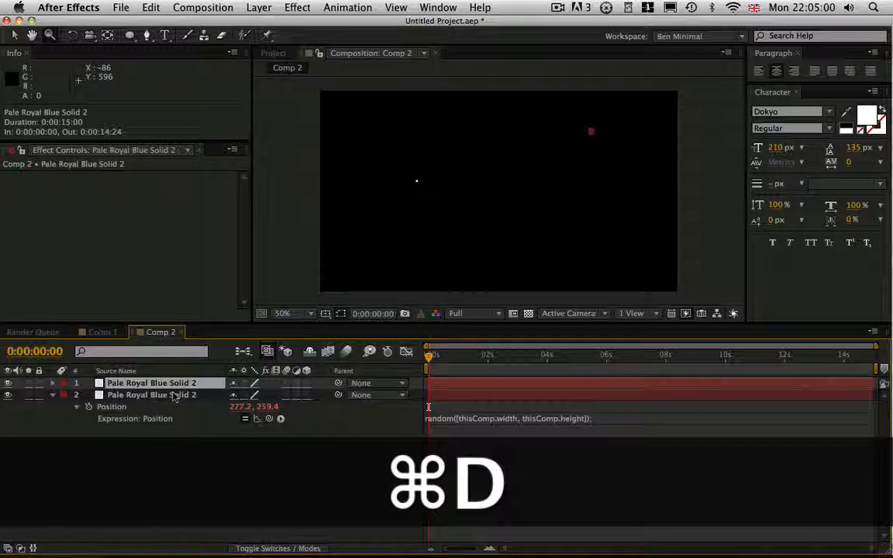
key(super+d)
key(super+d)
key(super+d)
key(super+d)
key(super+d)
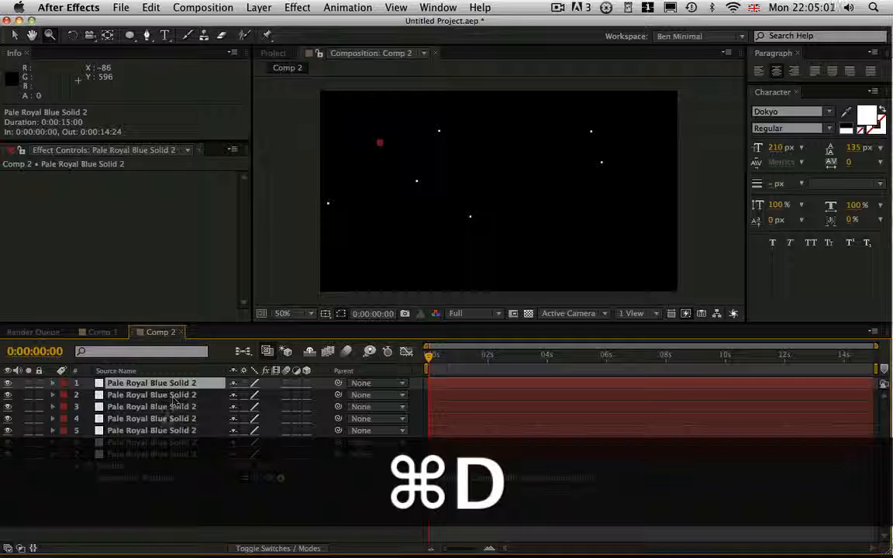
key(super+a)
key(super+d)
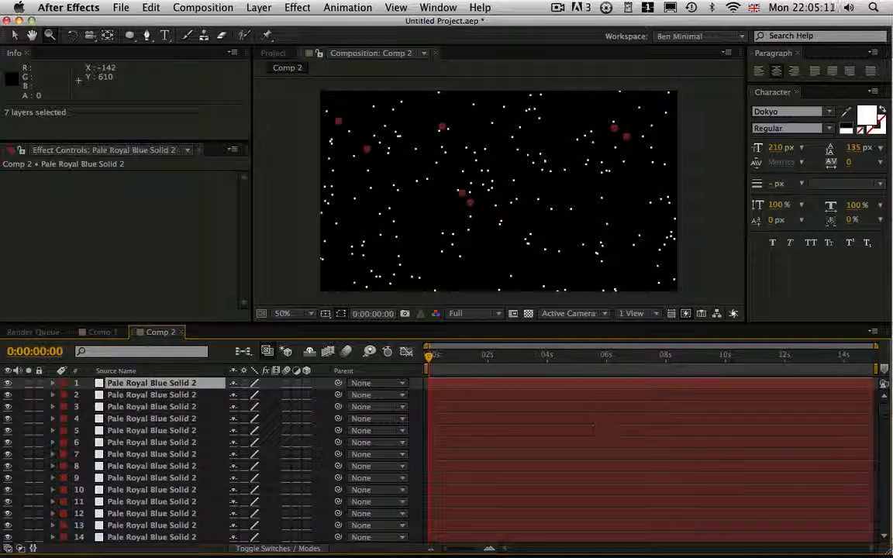
Delete all the duplicated solids, keeping only the original layer with the random Position expression.
drag(884, 409, 884, 528)
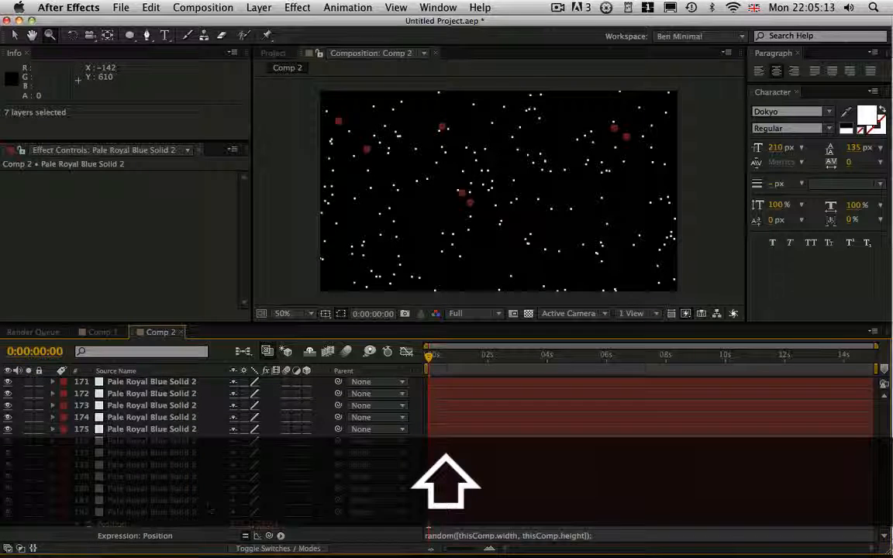
shift+click(152, 500)
key(Delete)
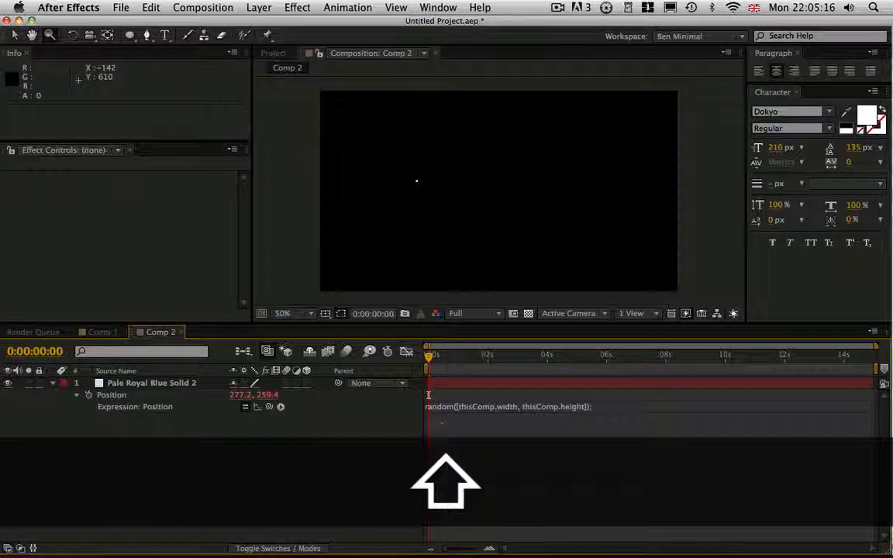
Change the function in the remaining solid's Position expression from random to gaussRandom.
click(485, 411)
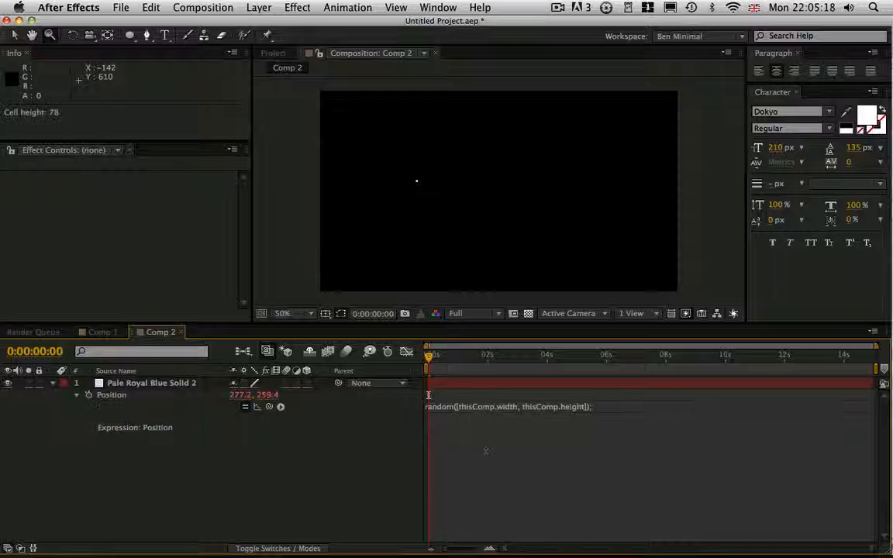
text(gauss)
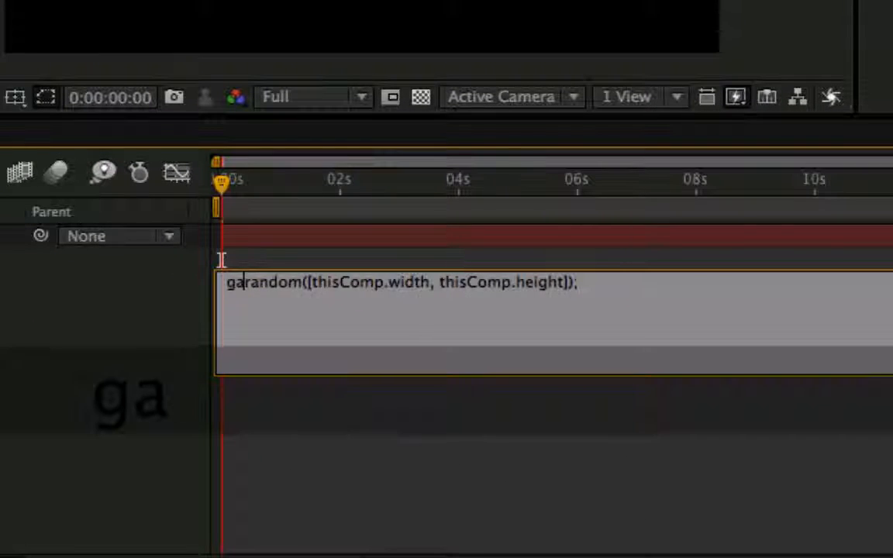
text(R)
key(Delete)
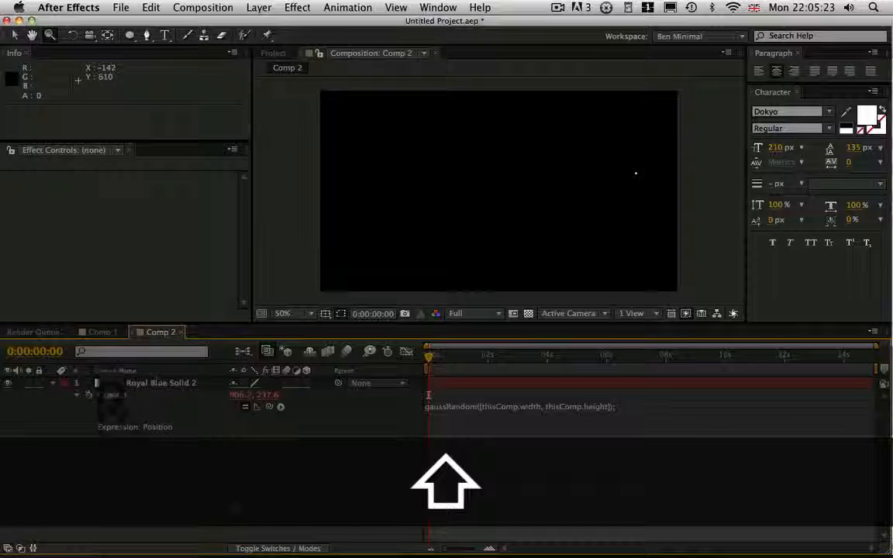
Apply the gaussRandom expression and duplicate the solid repeatedly, then in groups of layers, to show the dots' distribution around the frame.
click(163, 385)
key(super+d)
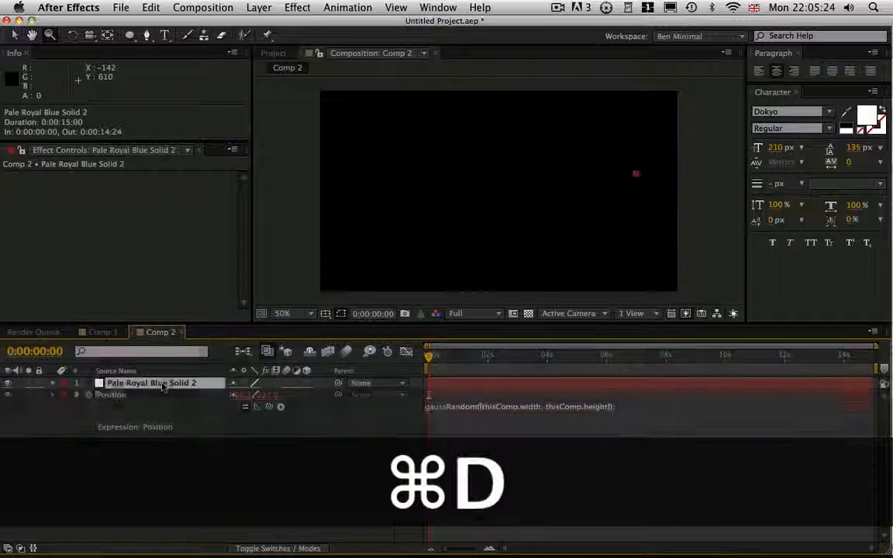
key(super+d)
key(super+d)
key(super+d)
key(super+d)
key(super+d)
key(super+d)
key(super+d)
key(super+d)
key(super+d)
key(super+d)
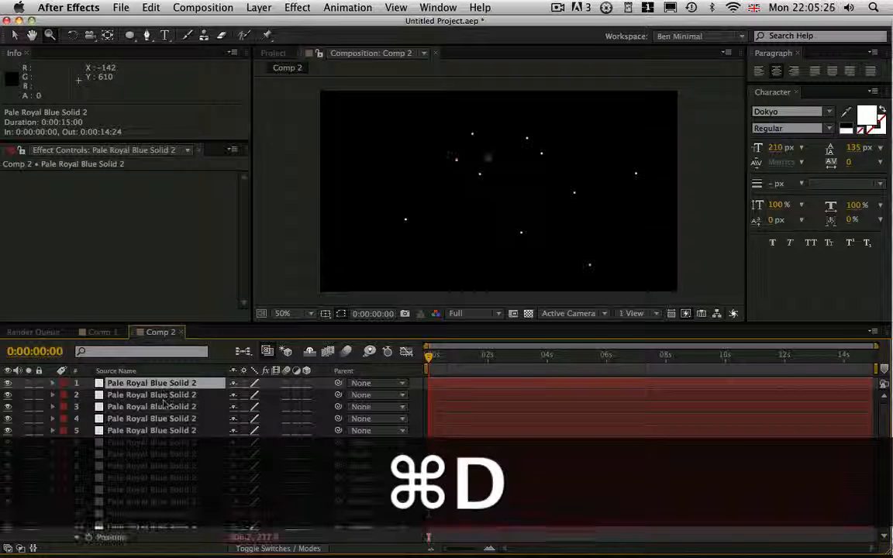
shift+click(180, 527)
key(super+d)
key(super+d)
key(super+d)
key(super+d)
key(super+d)
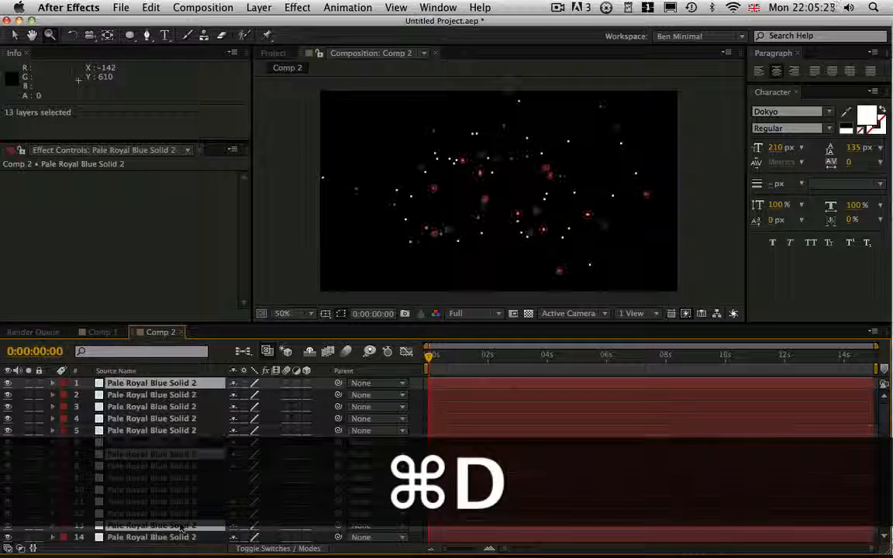
key(super+d)
key(super+d)
key(super+d)
key(super+d)
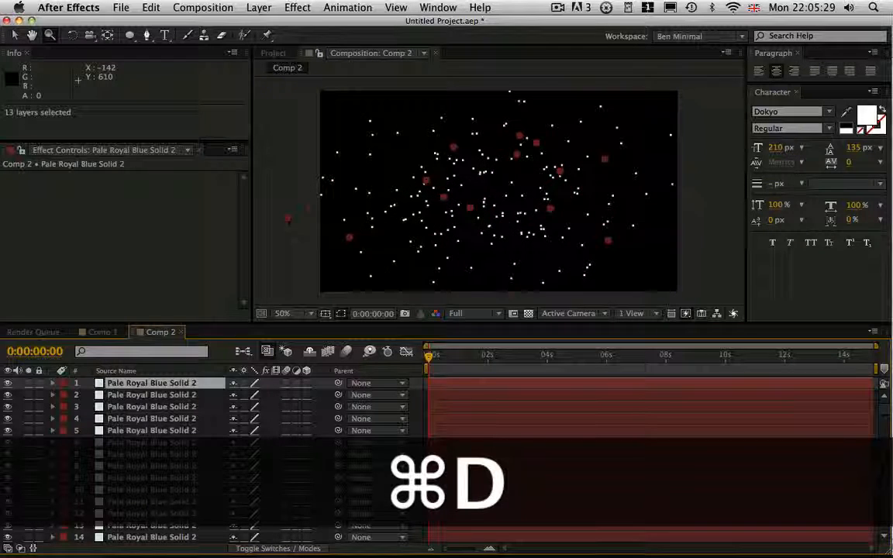
key(super+minus)
key(super+minus)
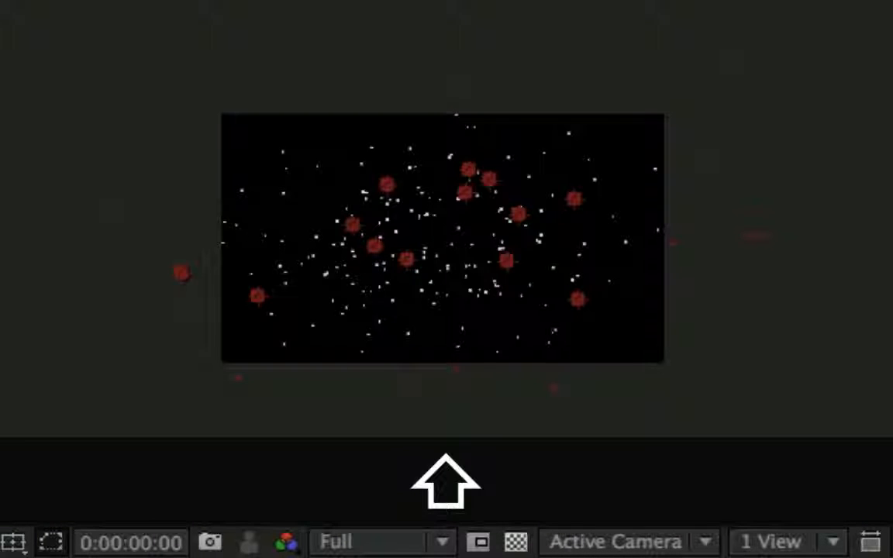
Delete the duplicated gaussRandom solids, keeping only the original layer.
shift+click(4, 508)
key(Delete)
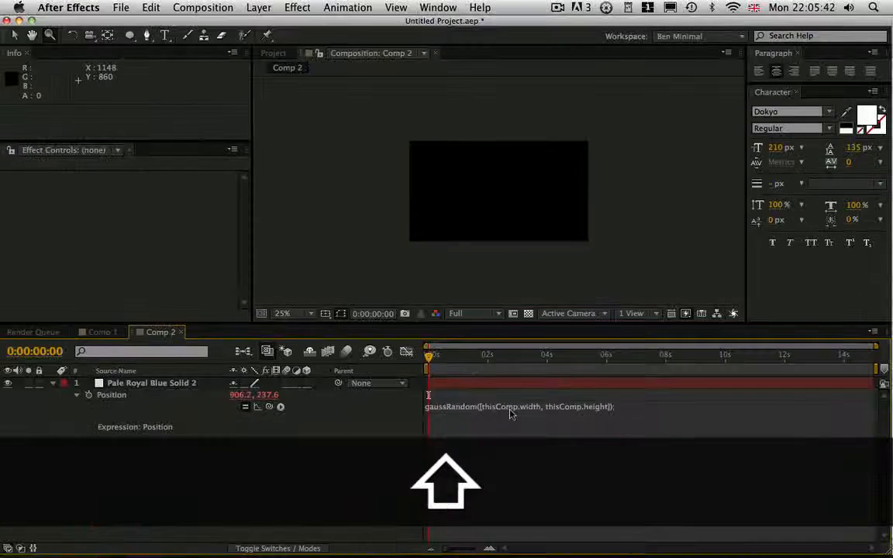
Replace the solid's Position expression with a first line reading x = gaussRandom(thisComp.width).
click(493, 545)
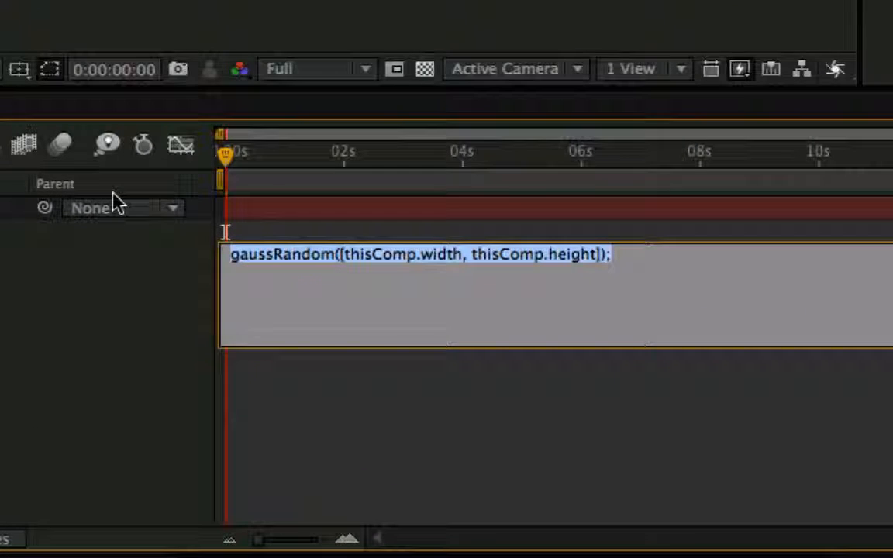
text(x )
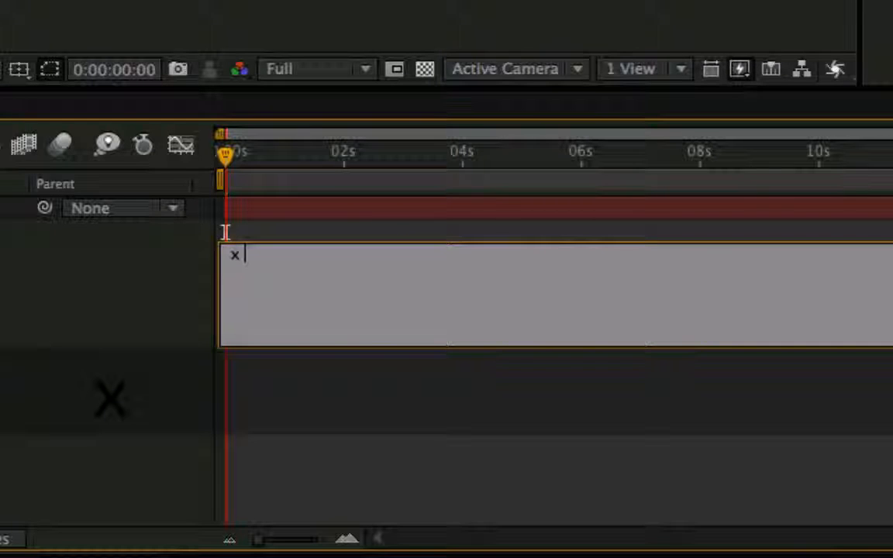
text(= )
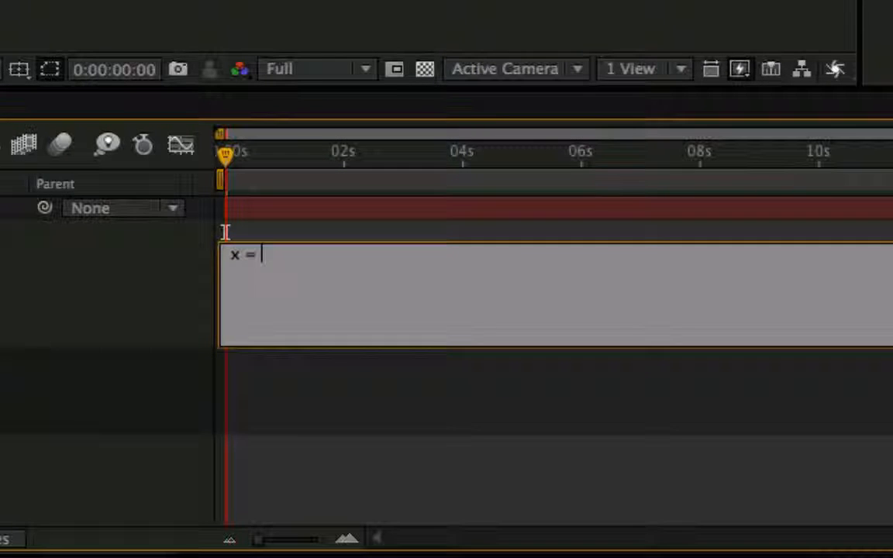
text(r)
key(BackSpace)
text(gauss)
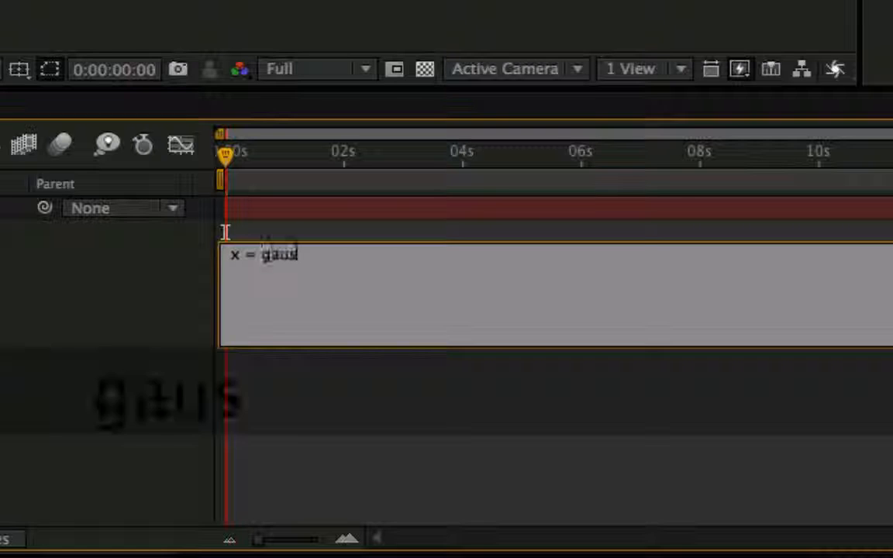
text(Random(this)
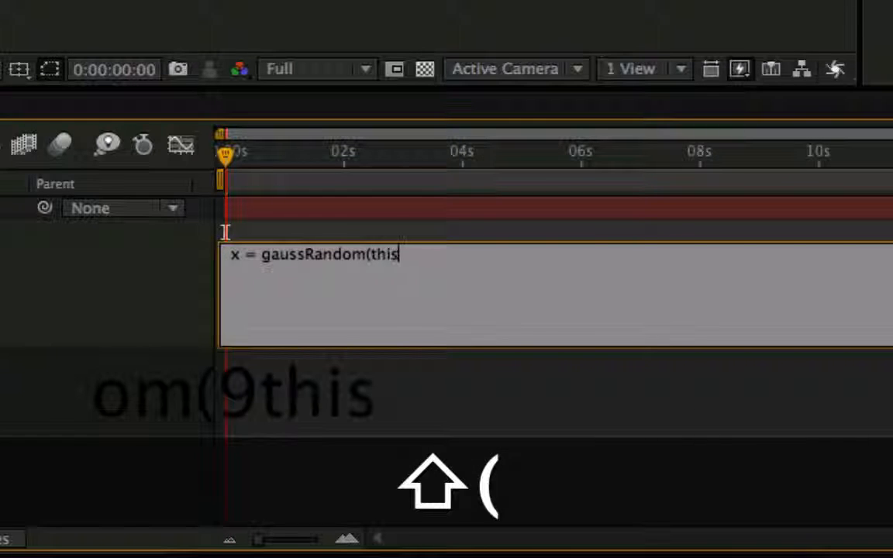
text(Comp.width))
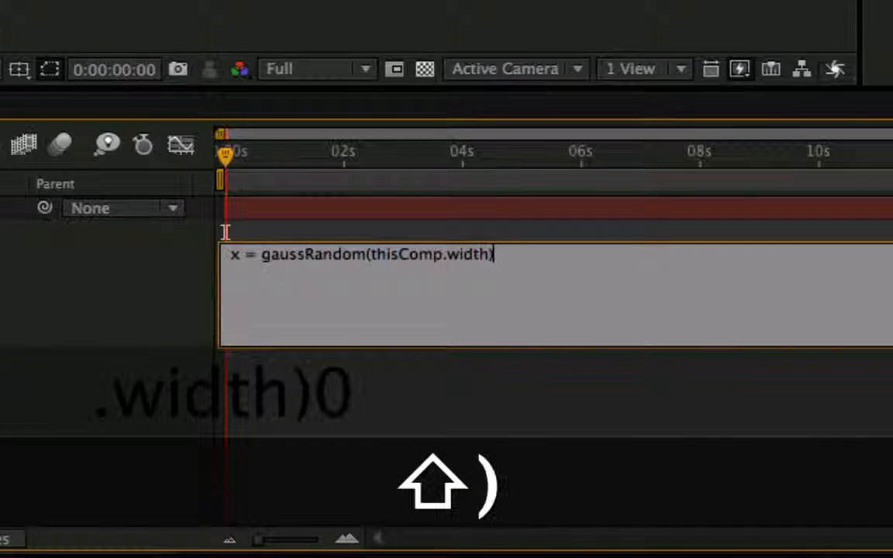
Add the line y = random(thisComp.height) to the Position expression and end both lines with semicolons.
key(Return)
text(y = r)
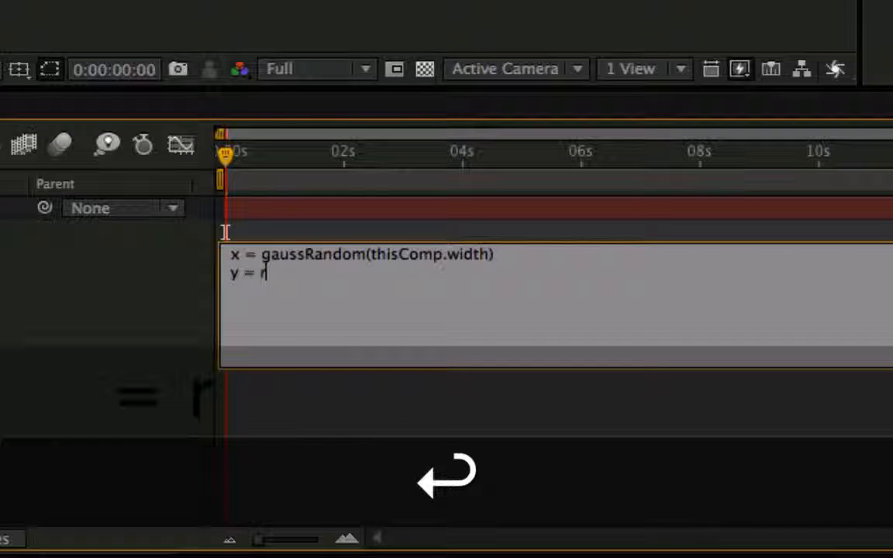
text(andom(this)
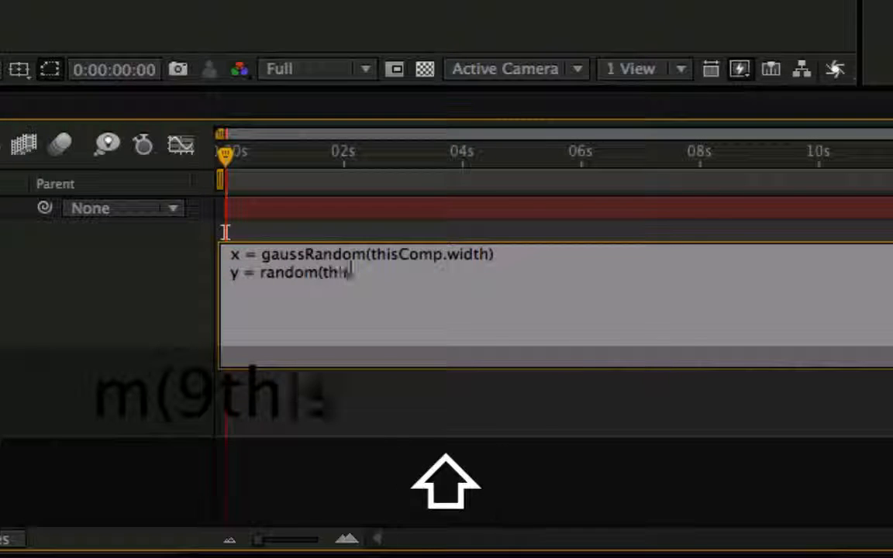
text(Comp.height))
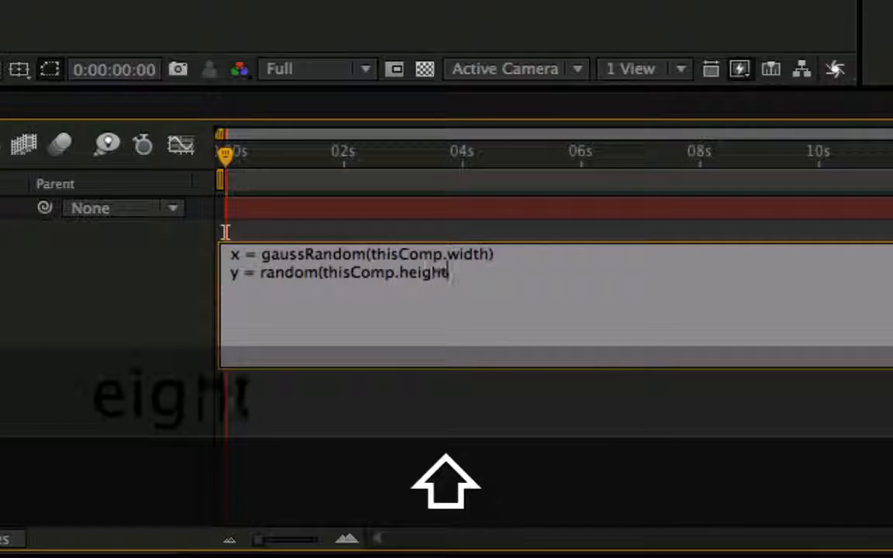
key(Up)
key(Right)
key(Right)
key(Right)
key(Right)
key(Right)
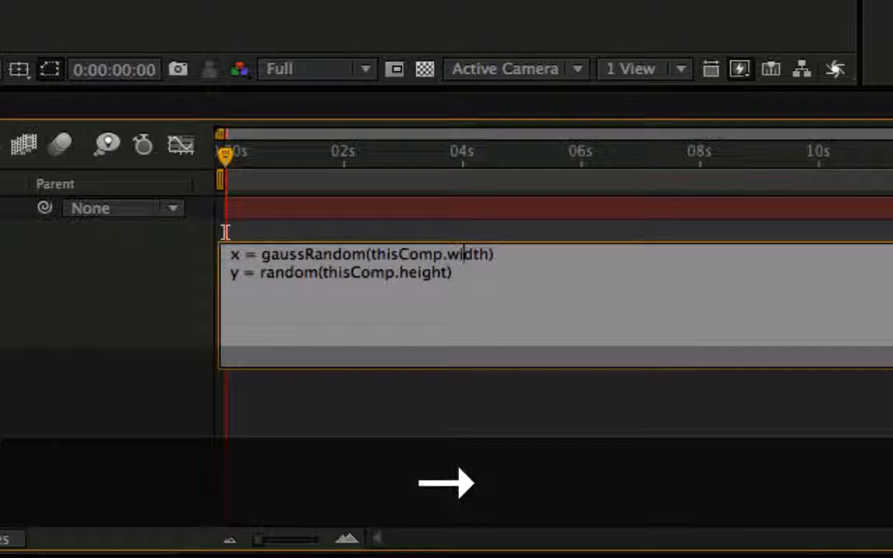
text(;)
key(Down)
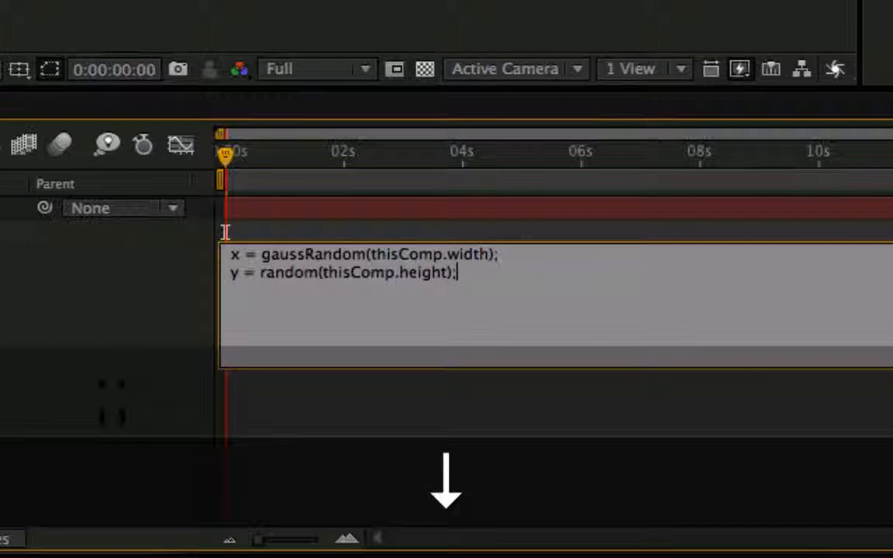
key(KP_Enter)
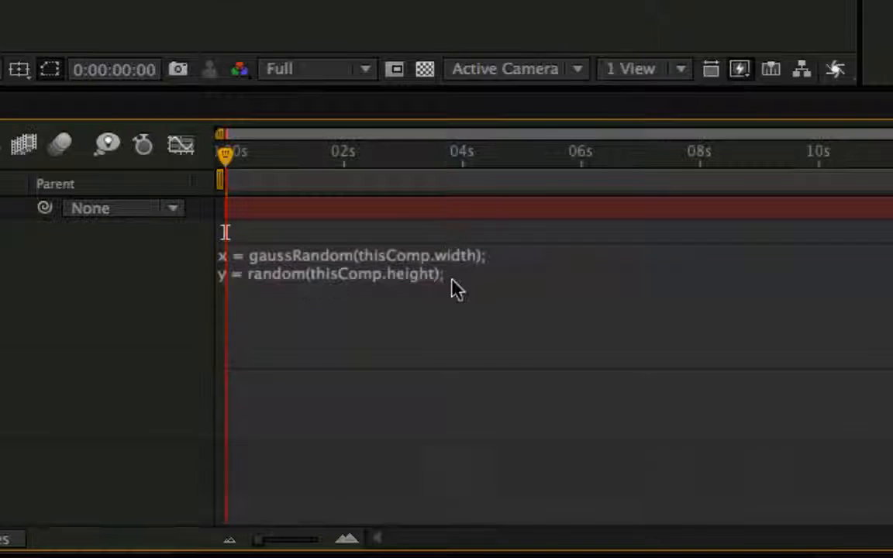
Complete the Position expression with a final line [x,y]; and apply it.
click(474, 275)
key(Return)
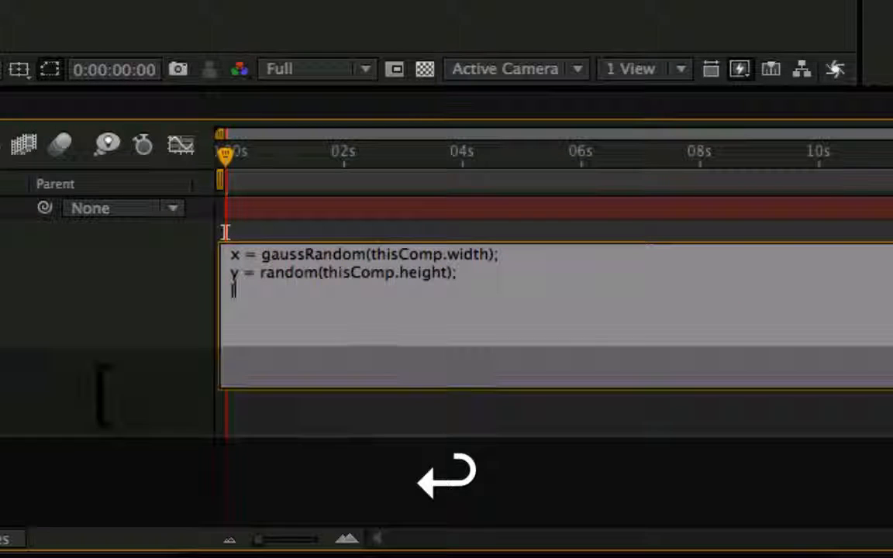
text([x,y];)
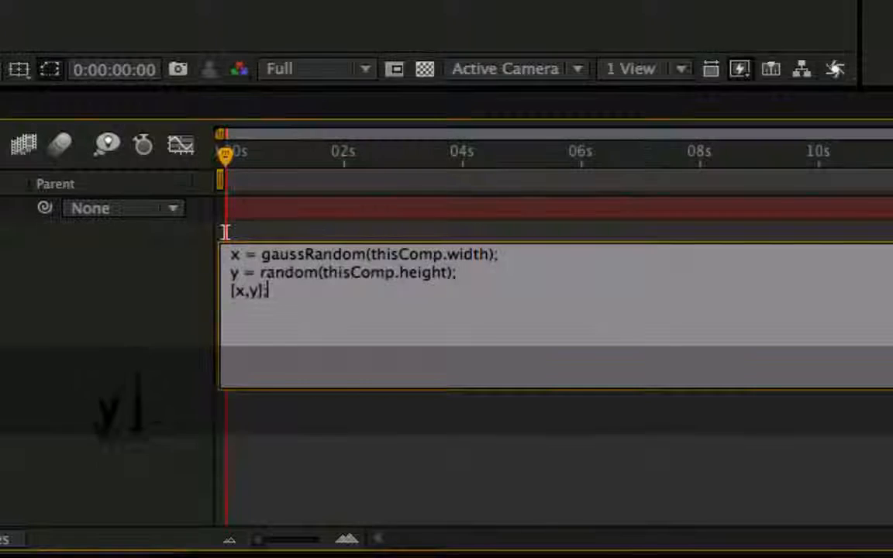
key(KP_Enter)
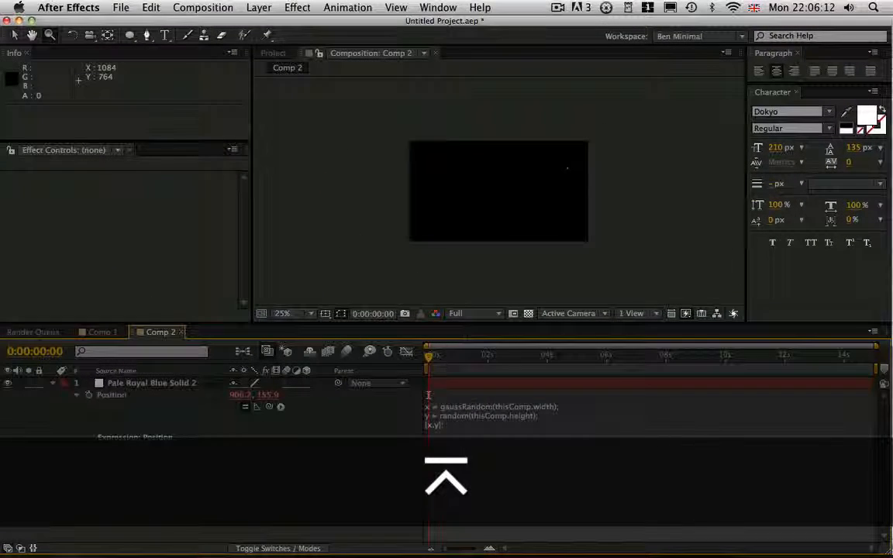
Duplicate the solid repeatedly, then in groups of layers, and hide the layer controls to show how the dots are distributed.
click(155, 384)
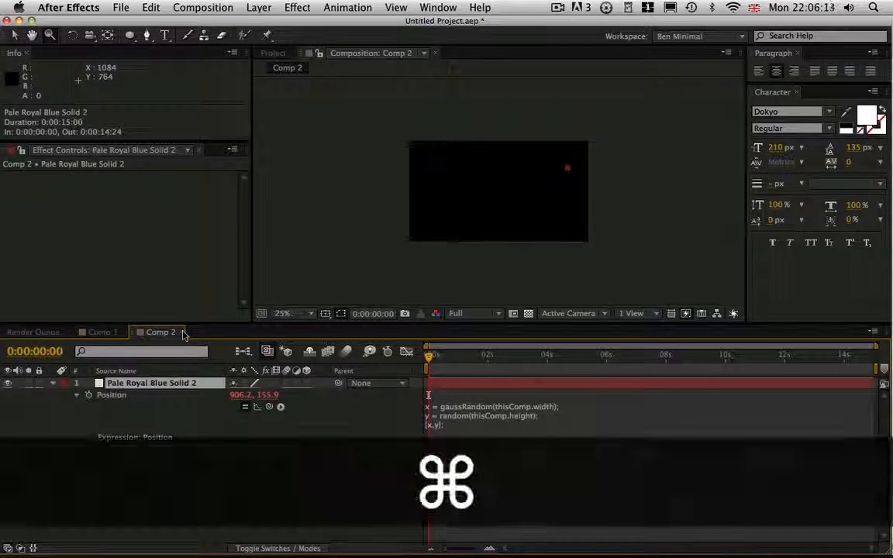
key(super+d)
key(super+d)
key(super+d)
key(super+d)
key(super+a)
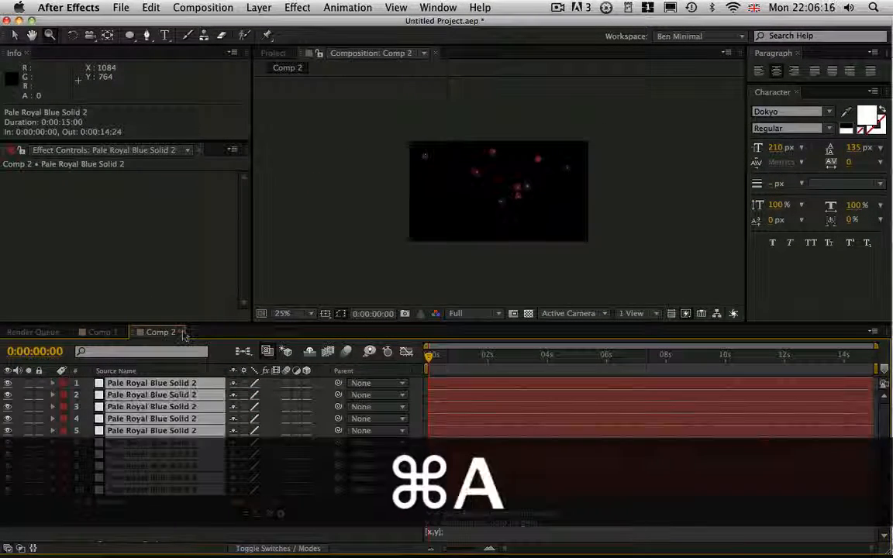
key(super+d)
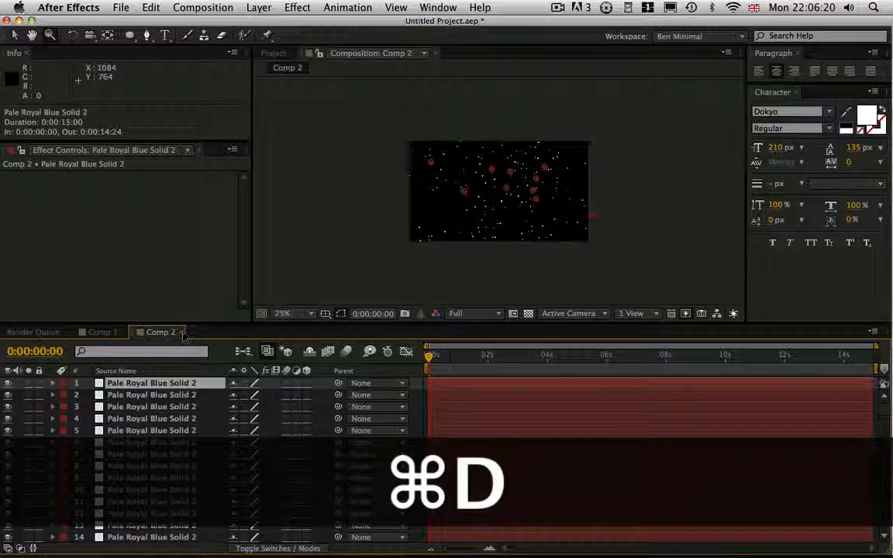
key(super+a)
key(super+d)
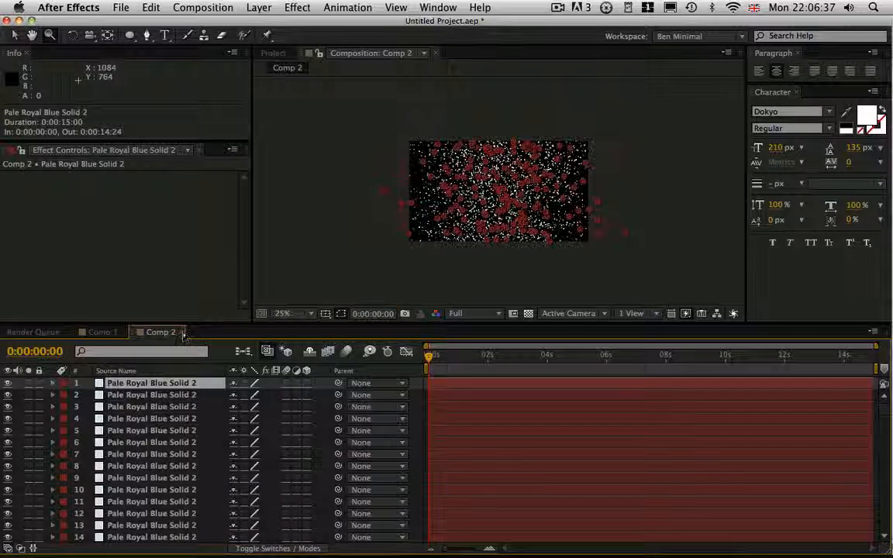
key(super+shift+h)
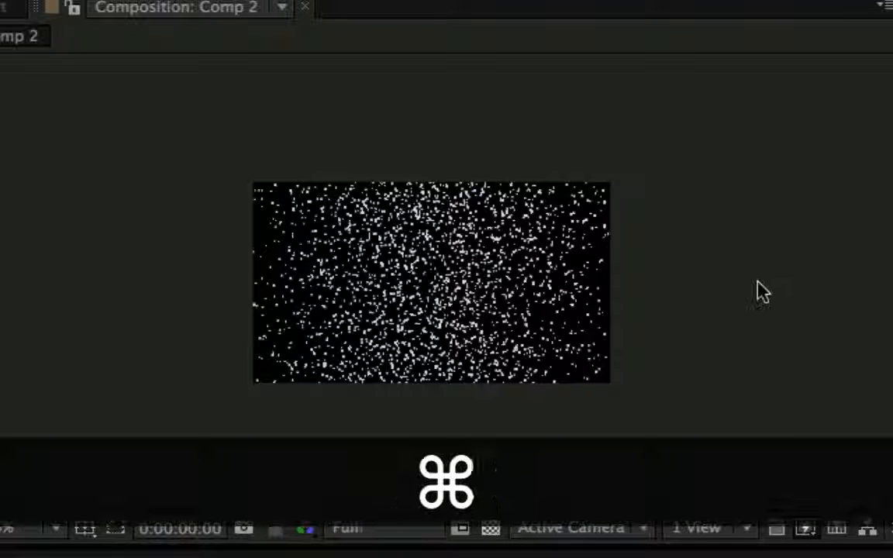
Delete all the scattered solids in Comp 2.
key(super+a)
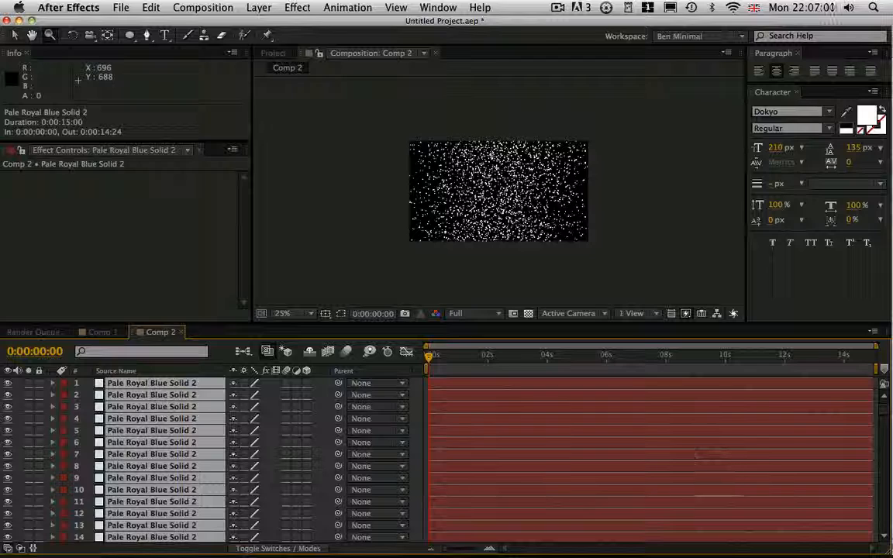
key(Delete)
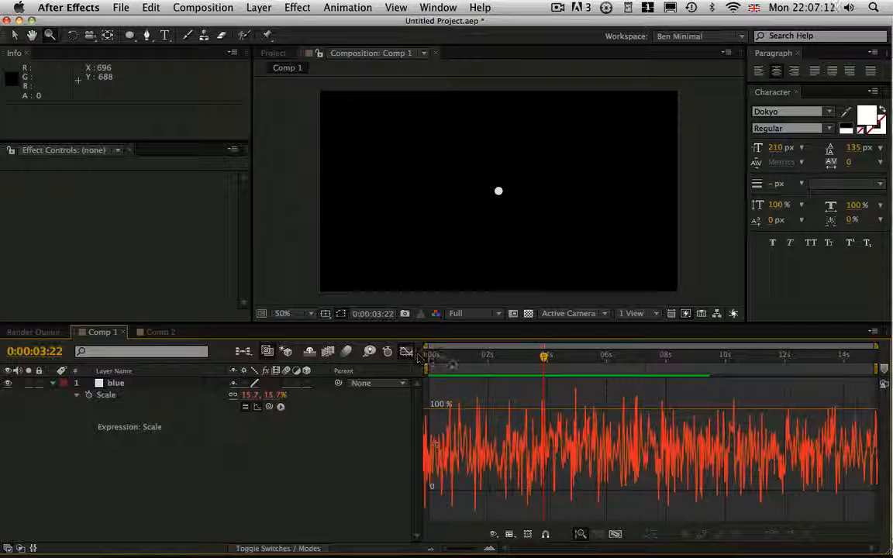
In Comp 1, replace the blue layer's gaussRandom(100) and [x,x] code in the Scale expression with the noise(valOrArray) function.
mouse_move(451, 359)
mouse_down()
mouse_move(558, 357)
mouse_move(445, 358)
mouse_up()
key(shift+F3)
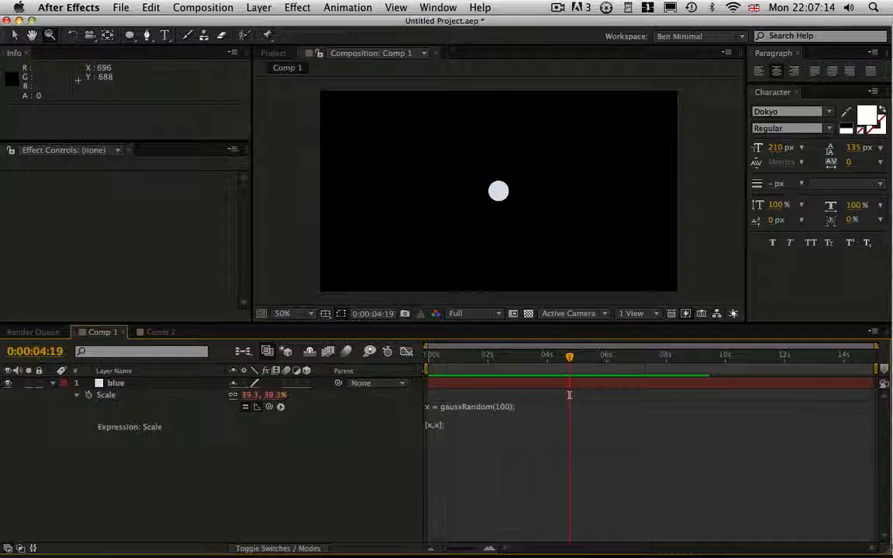
click(569, 395)
double_click(449, 408)
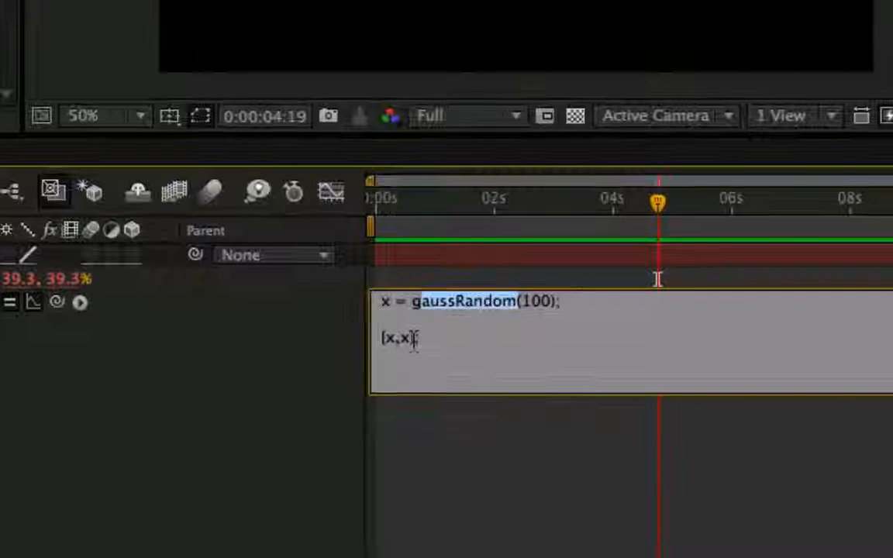
click(524, 407)
key(ctrl+a)
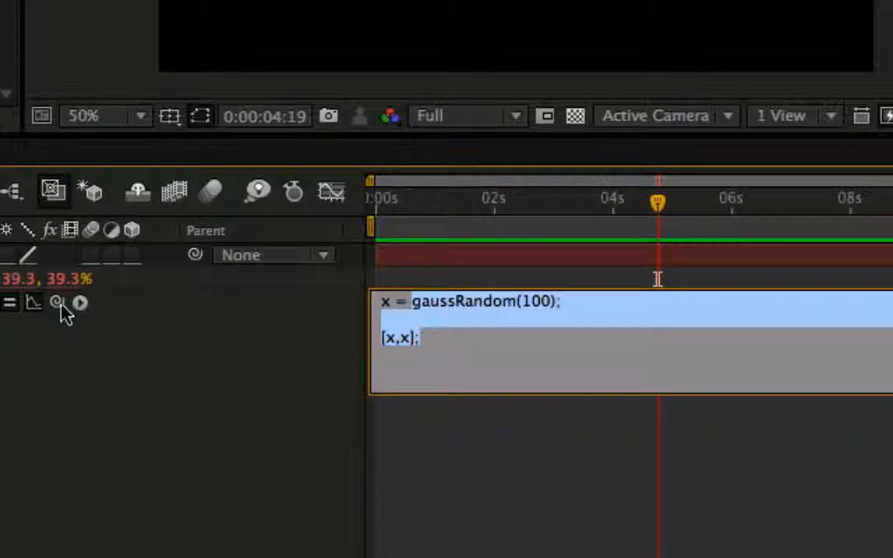
click(80, 303)
mouse_move(273, 95)
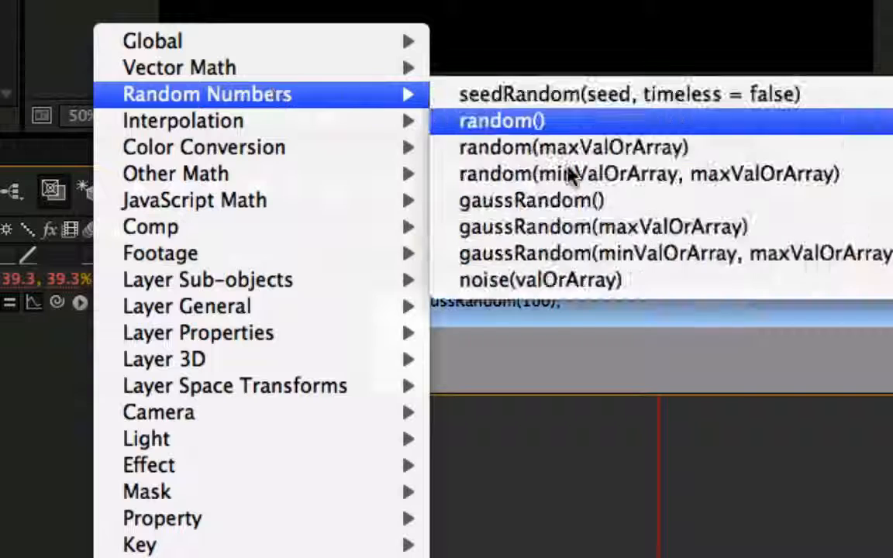
click(574, 281)
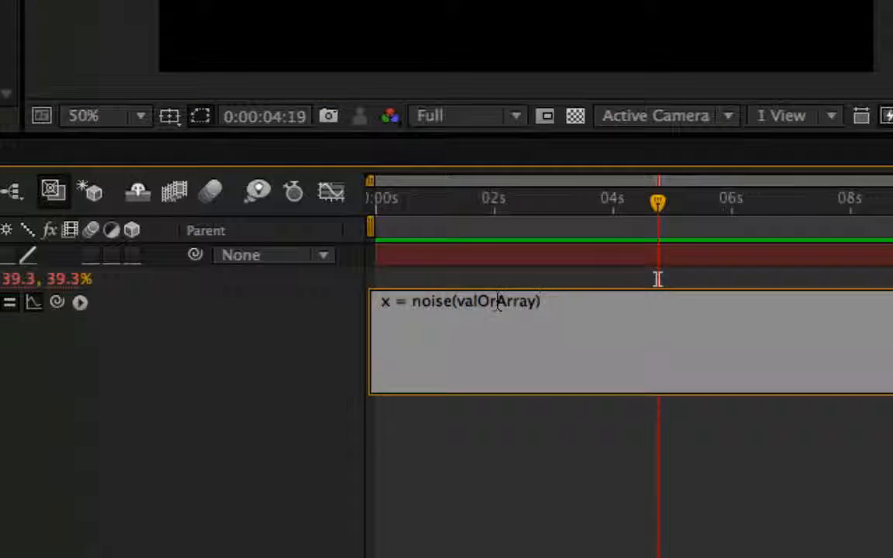
Set the noise function's argument to time, end the line with a semicolon and apply the Scale expression.
double_click(498, 303)
key(BackSpace)
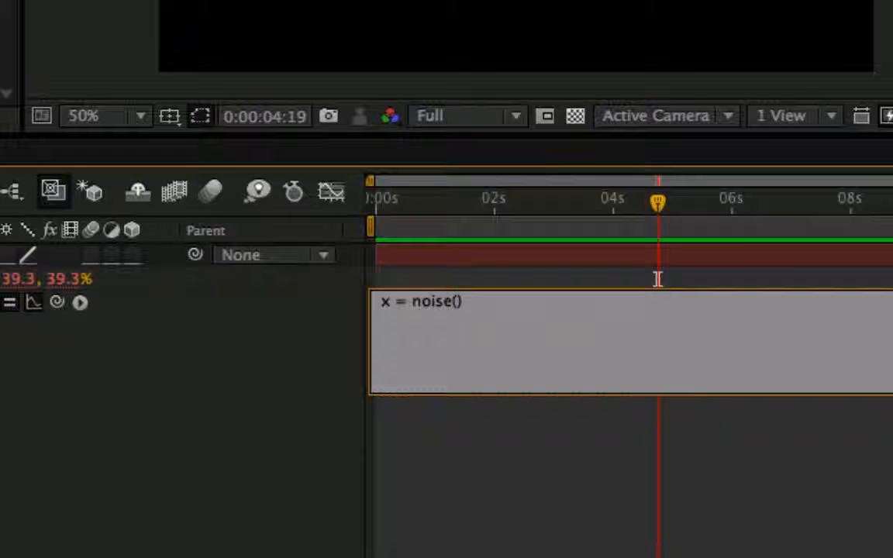
text(time)
key(Right)
text(;)
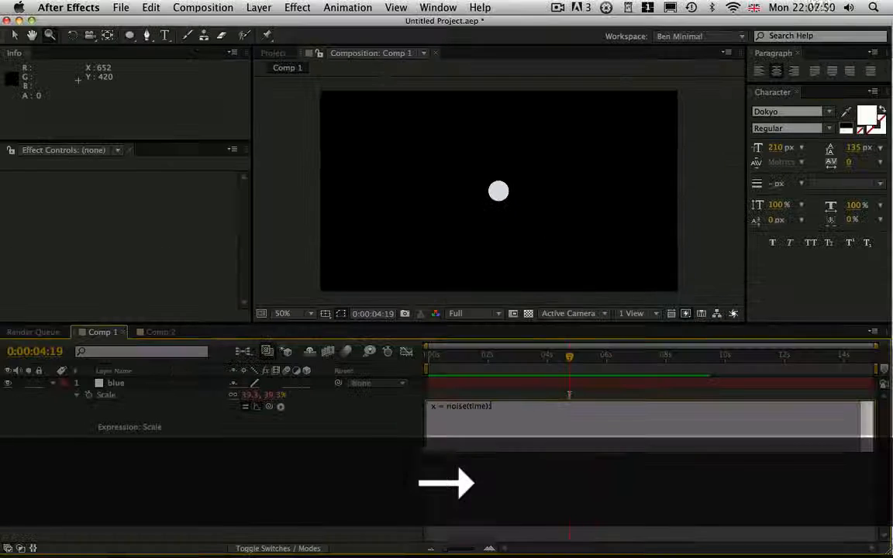
key(KP_Enter)
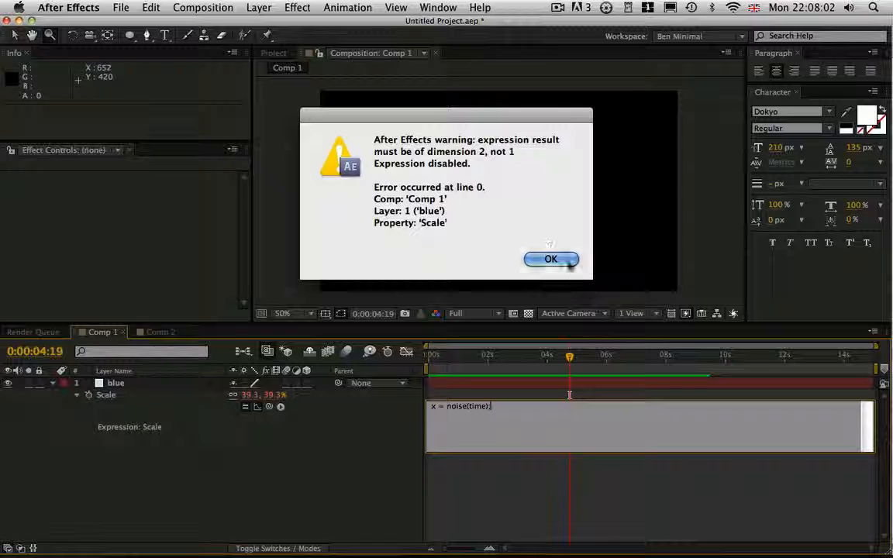
Dismiss the expression warning, add the line [x,x]; below the noise line and apply the Scale expression.
click(555, 259)
key(Return)
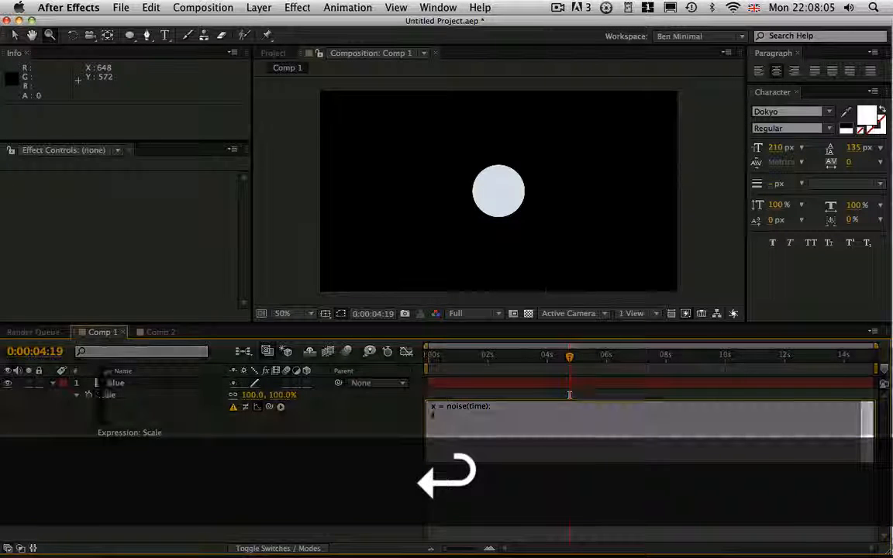
text([x,x];)
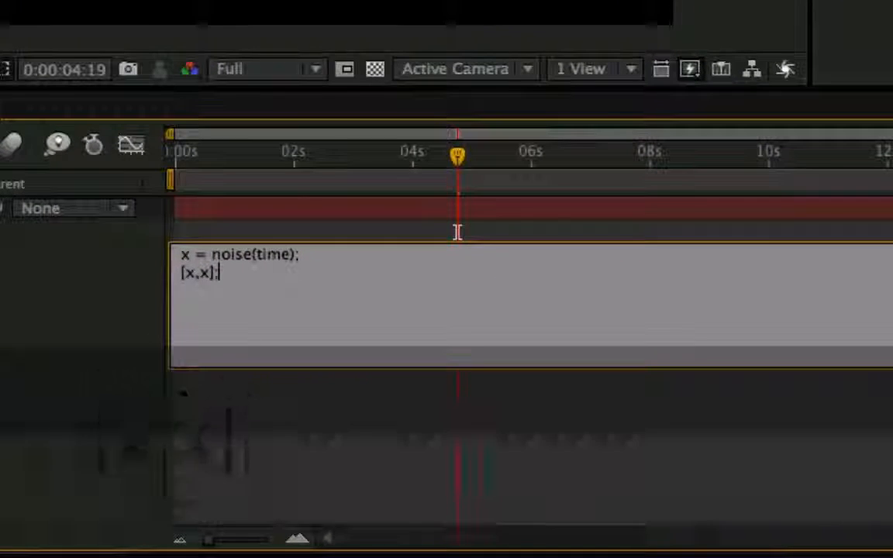
key(KP_Enter)
Examine the noise(time) Scale curve in the Graph Editor, reframing the value range around zero and scrubbing to 0:00:07:01.
click(280, 257)
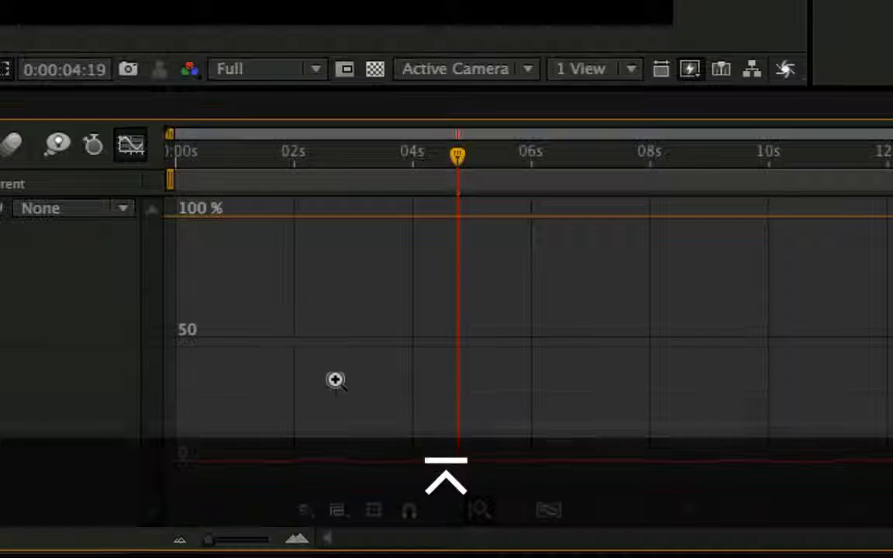
key(alt)
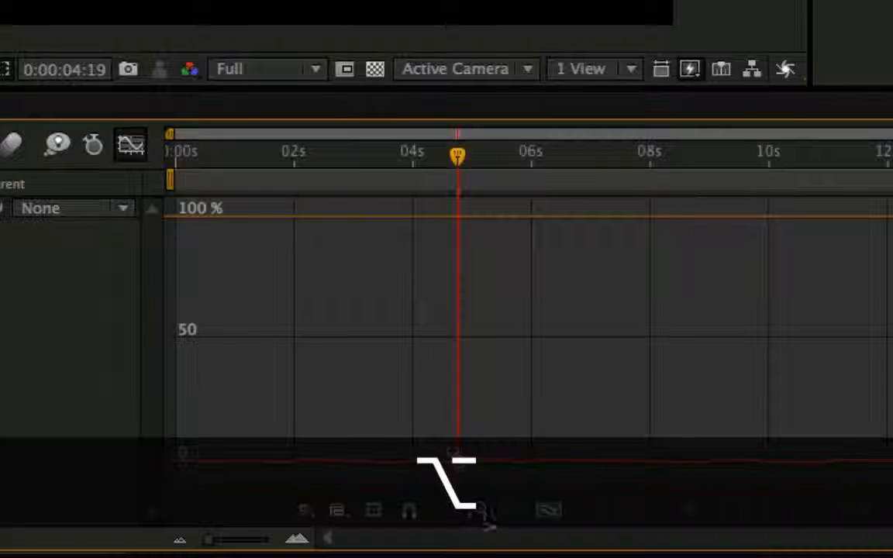
scroll(369, 387, up, 10)
scroll(341, 376, down, 5)
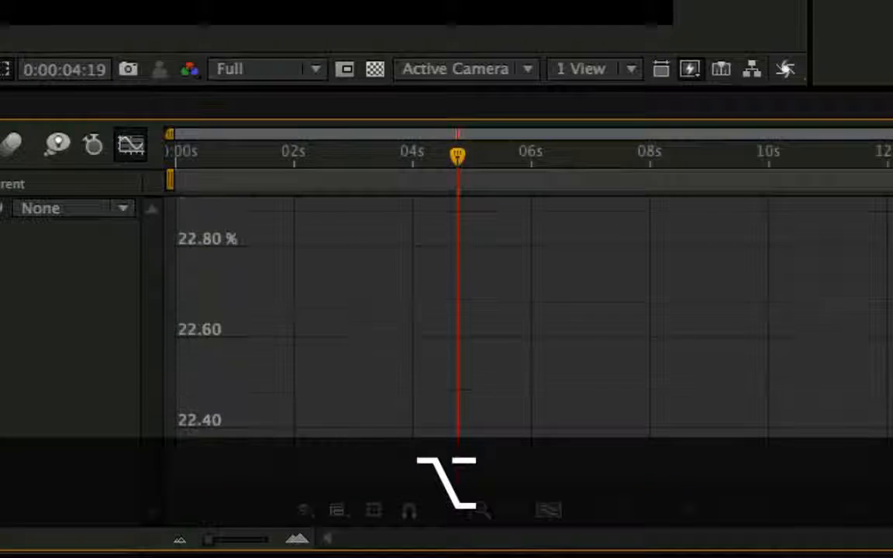
drag(364, 325, 309, 86)
drag(342, 388, 326, 124)
scroll(355, 347, down, 5)
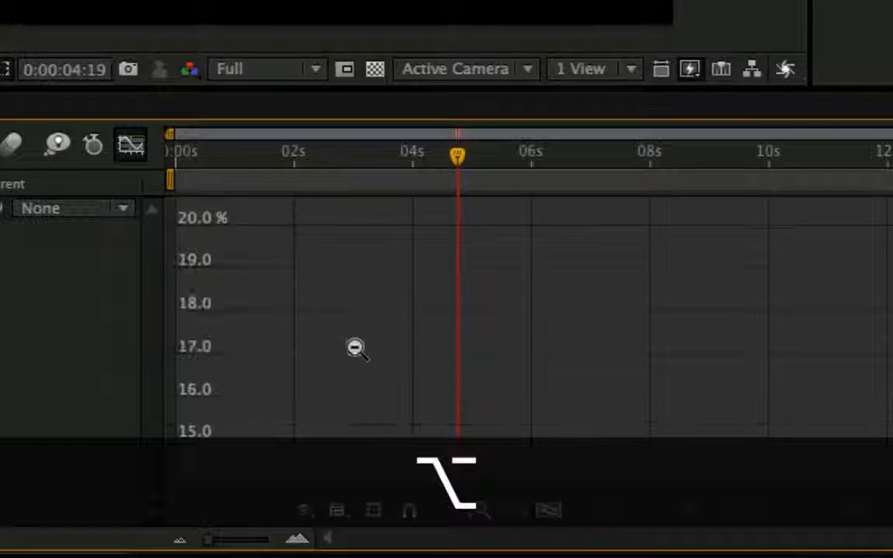
drag(330, 382, 346, 101)
drag(407, 450, 425, 333)
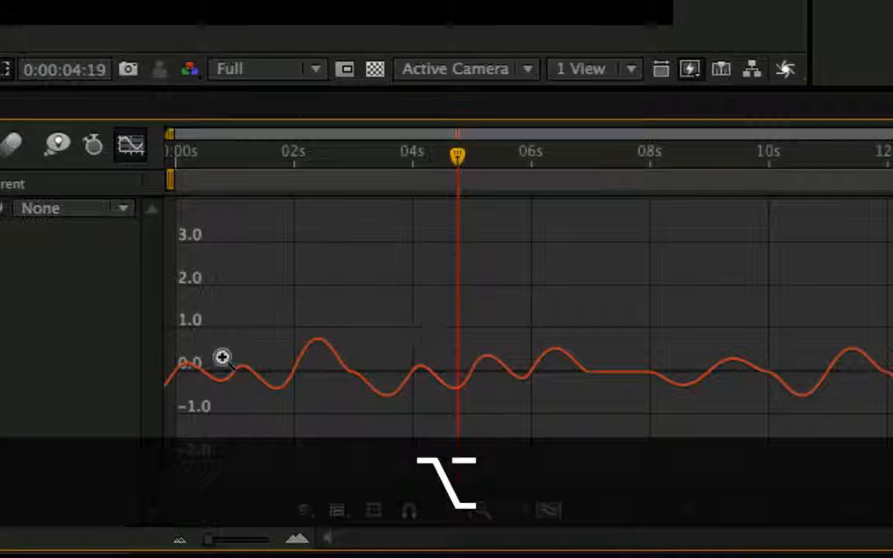
scroll(336, 366, up, 4)
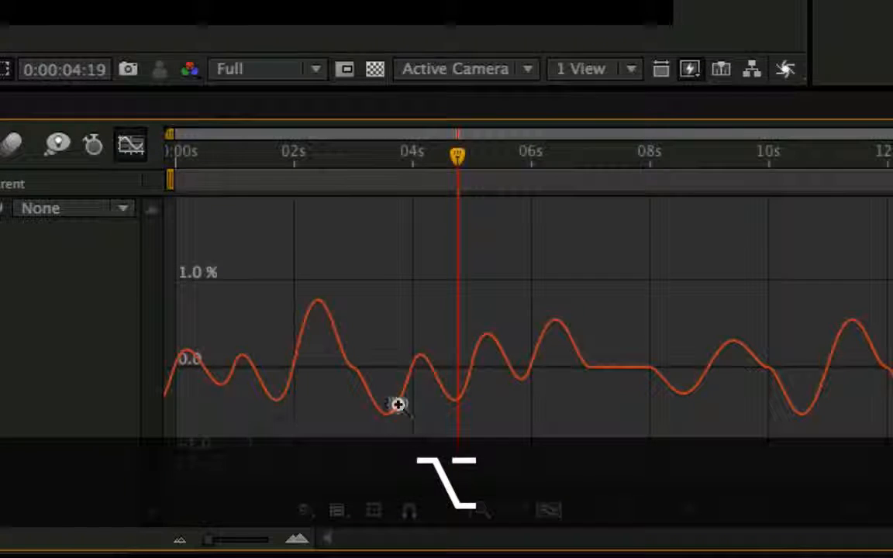
drag(456, 158, 592, 302)
click(131, 145)
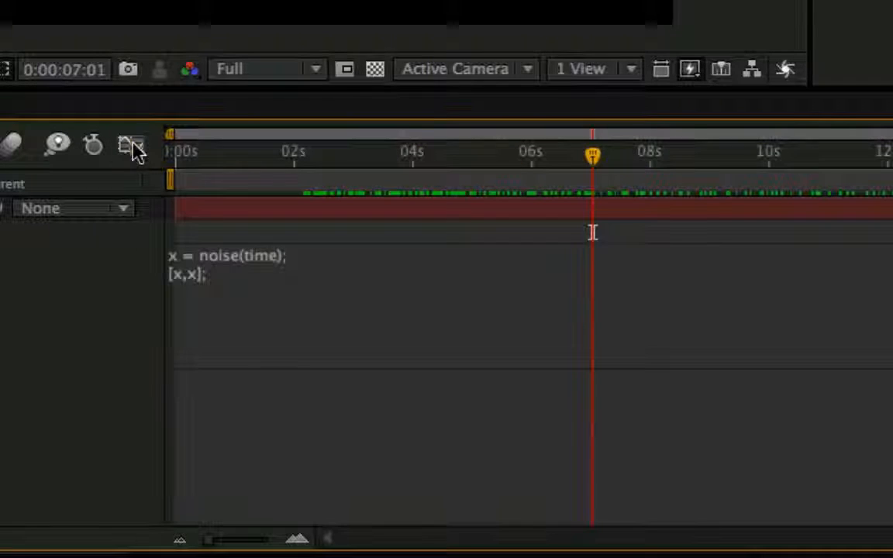
Change the noise argument in the Scale expression to time*2, apply it and inspect the resulting curve in the Graph Editor.
click(258, 268)
click(291, 256)
text(*)
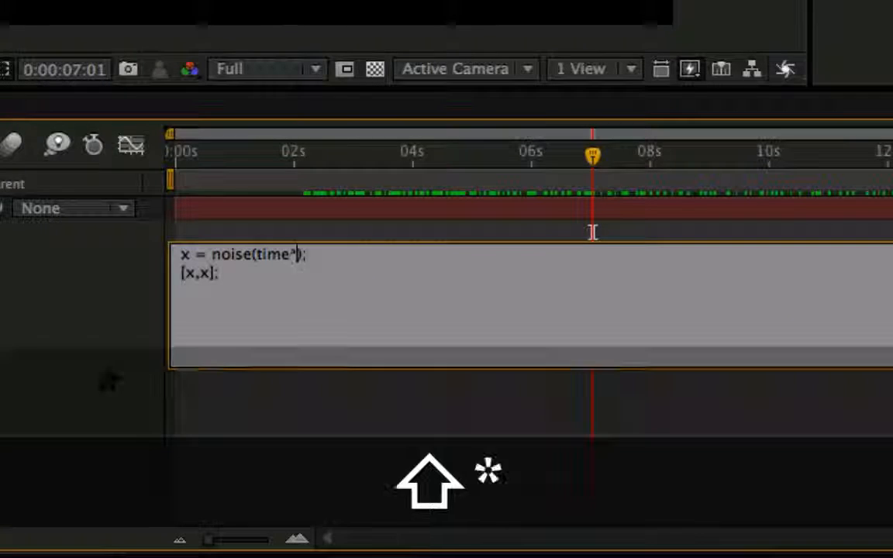
text(2)
key(KP_Enter)
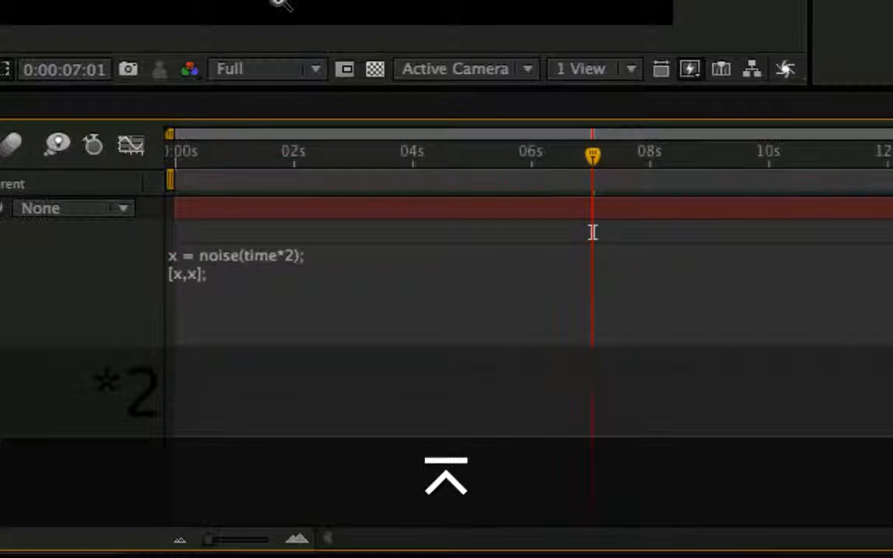
click(131, 145)
drag(235, 158, 332, 159)
click(144, 147)
Set the time multiplier in the noise function to 4, apply the expression and view its curve.
click(293, 260)
click(299, 256)
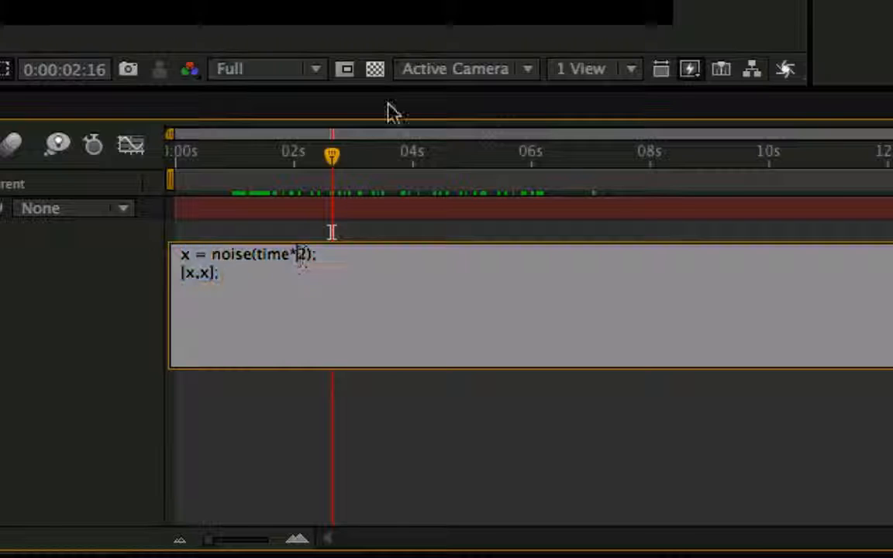
text(4)
key(KP_Enter)
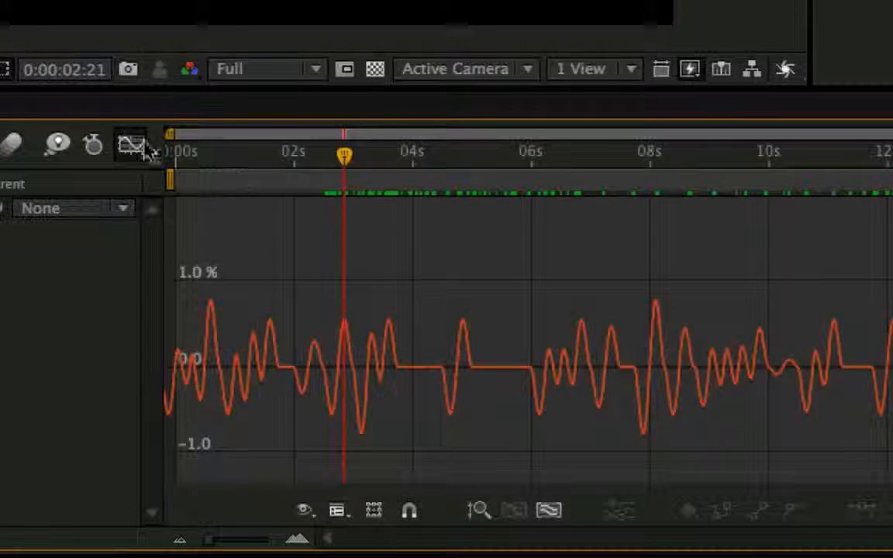
click(141, 147)
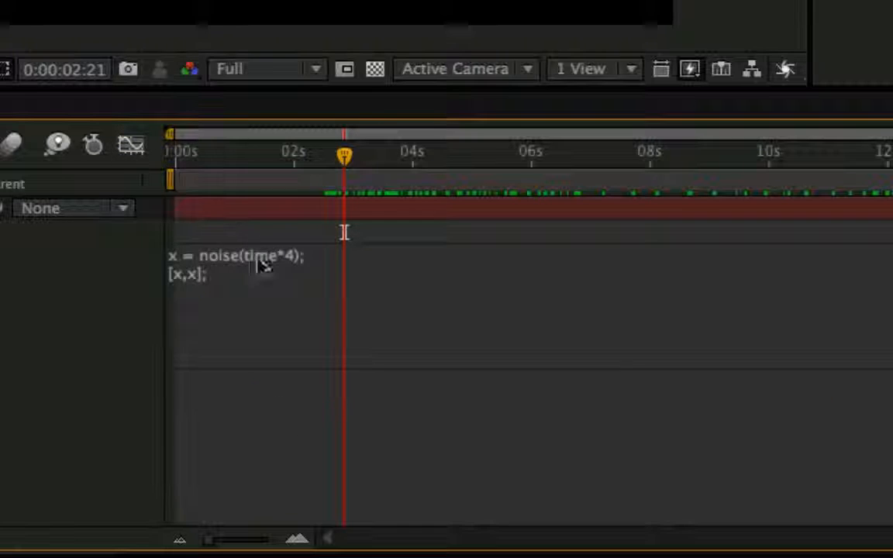
Raise the noise function's time multiplier to 40, apply the expression and check the curve in the Graph Editor.
click(264, 265)
click(303, 256)
text(0)
key(KP_Enter)
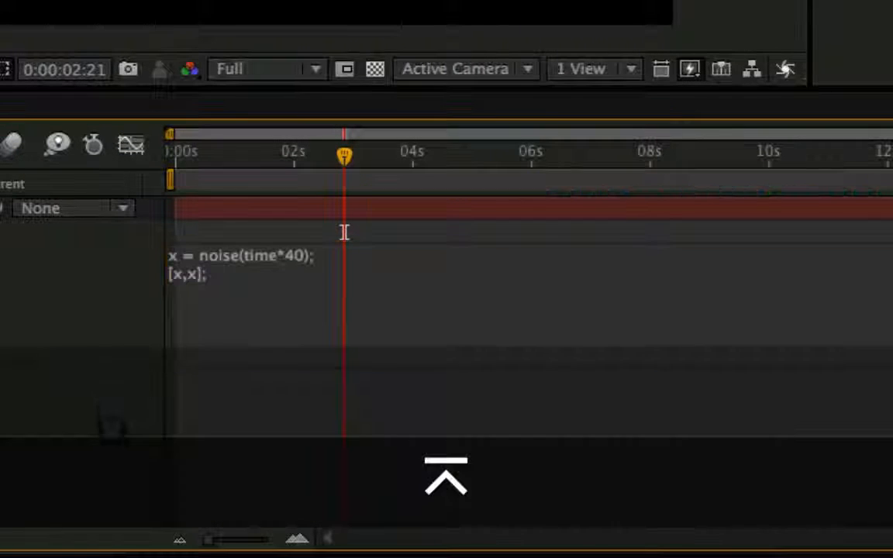
click(134, 147)
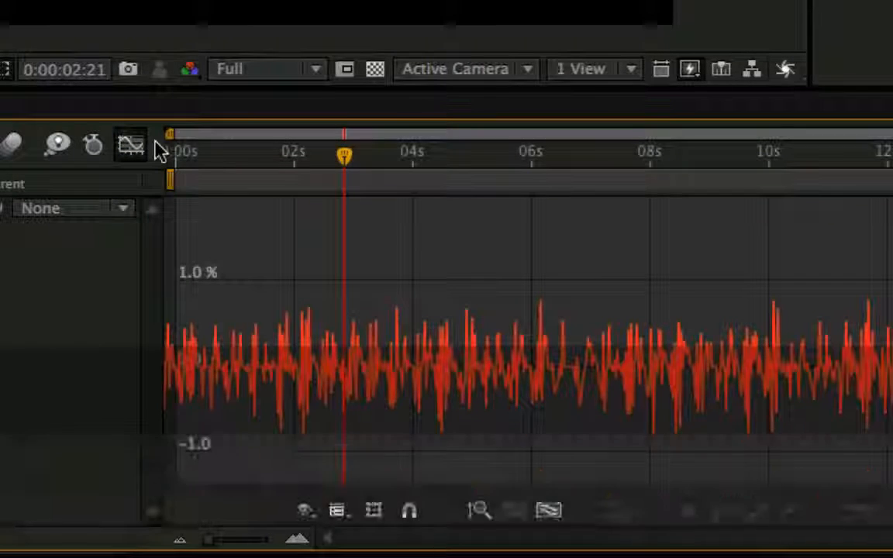
click(131, 147)
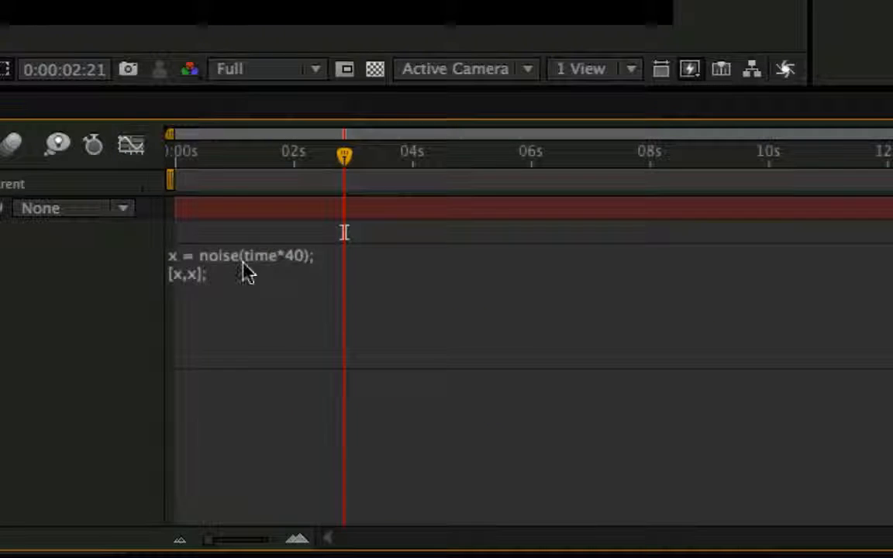
Reduce the noise function's time multiplier to 10, apply the expression and look at its curve.
click(293, 259)
click(305, 254)
key(BackSpace)
text(1)
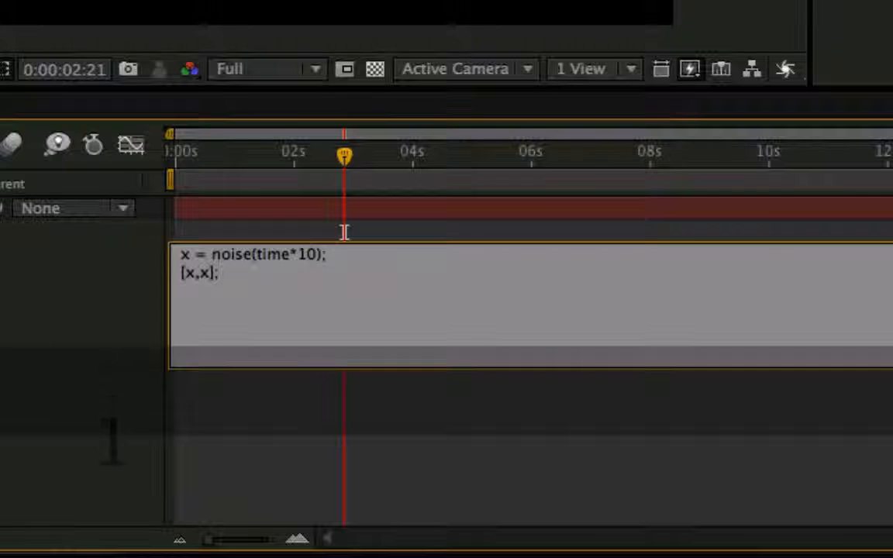
key(KP_Enter)
click(132, 151)
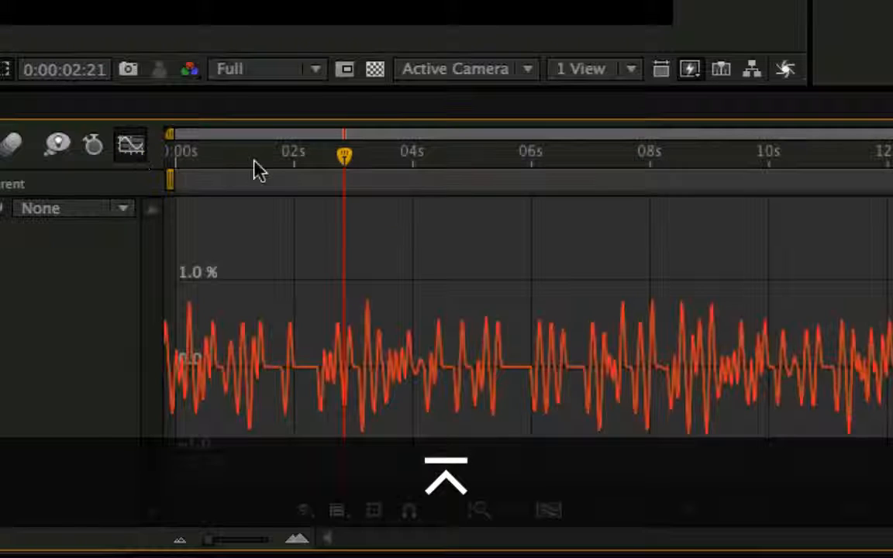
click(130, 147)
Set the noise function's time multiplier to 5, apply the expression and run a RAM preview.
click(299, 268)
click(307, 256)
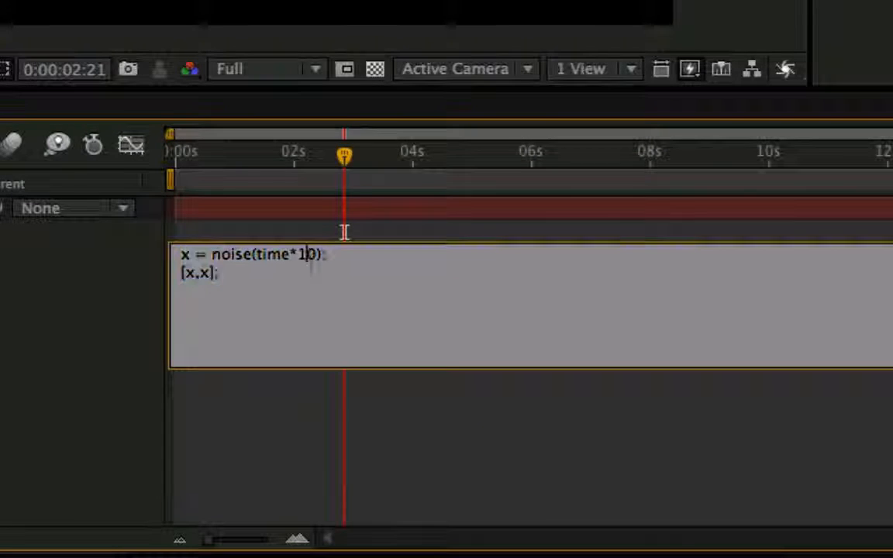
key(BackSpace)
key(Delete)
text(5)
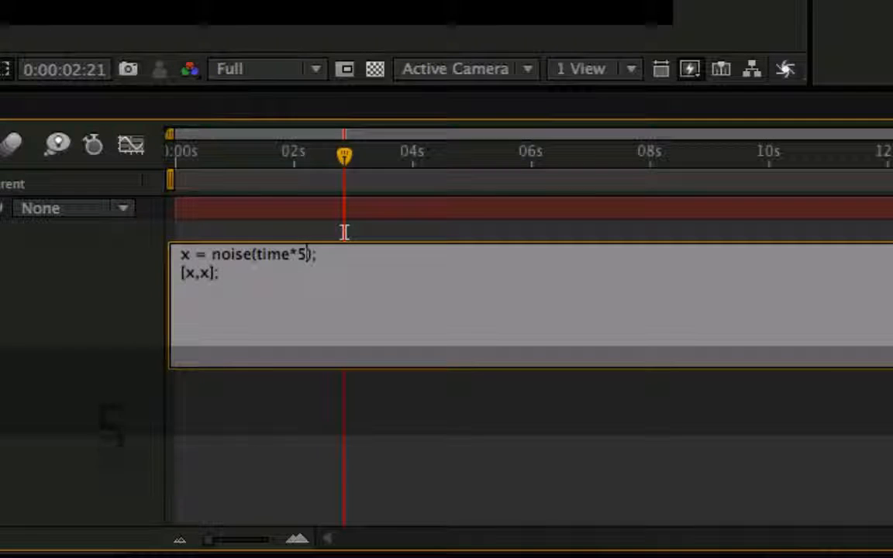
key(KP_Enter)
key(KP_0)
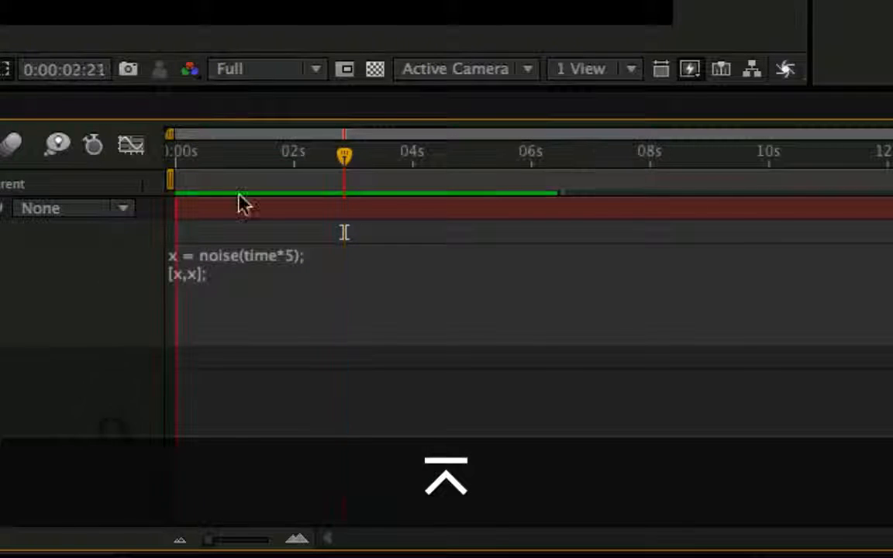
Multiply the noise result by 50 by adding *50 before the first line's semicolon, and apply the Scale expression.
click(286, 286)
click(309, 259)
click(336, 264)
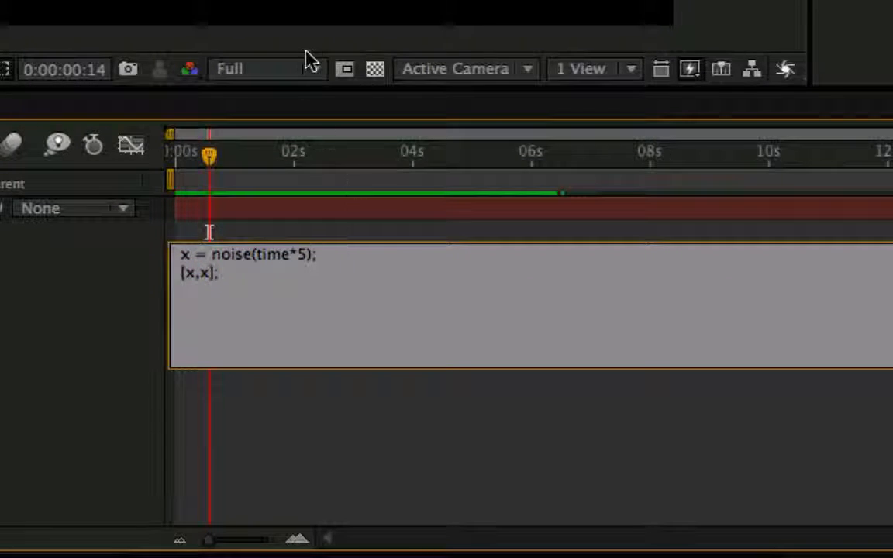
text(*50)
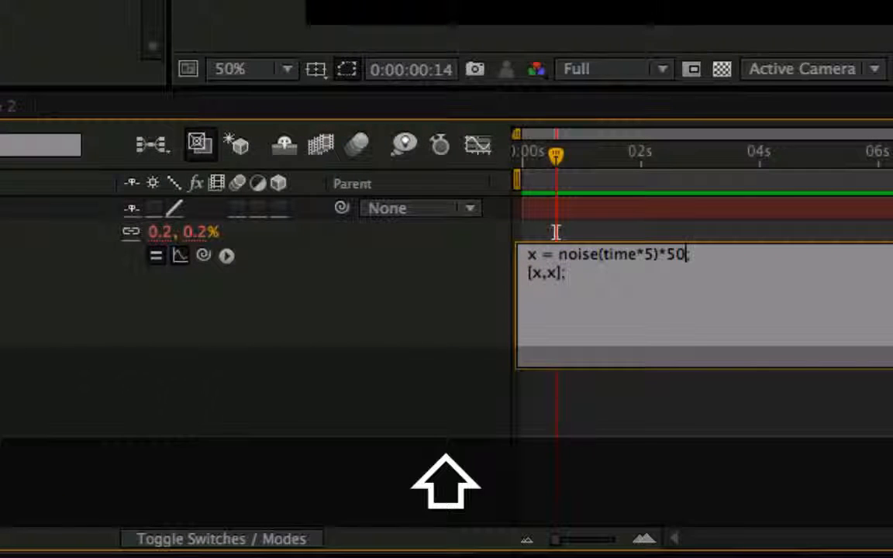
key(KP_Enter)
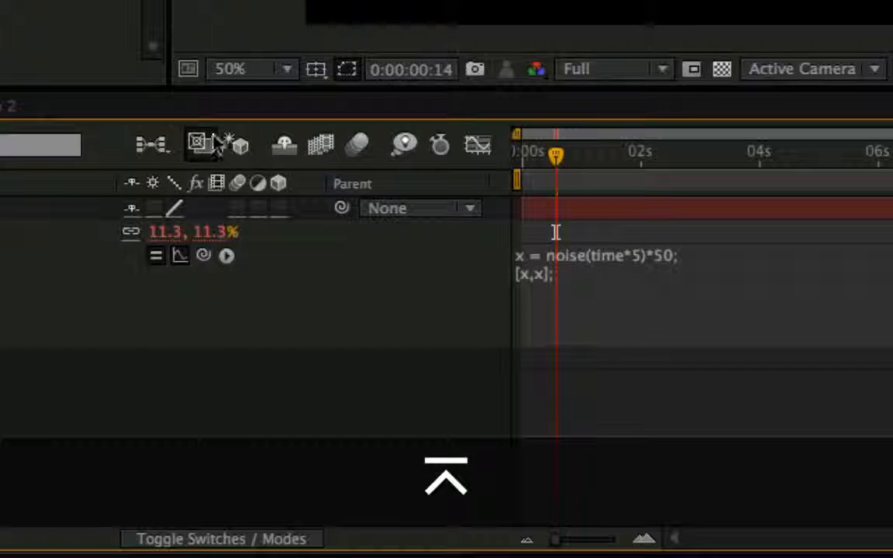
Set the blue layer's base Scale to 50, 50% and toggle its expression off and on to compare the values.
click(172, 232)
text(50)
key(Tab)
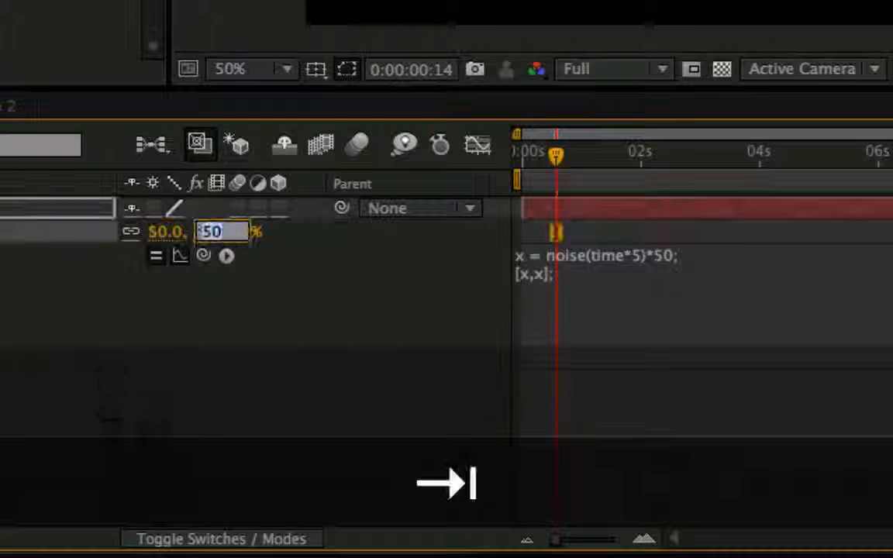
key(KP_Enter)
click(156, 256)
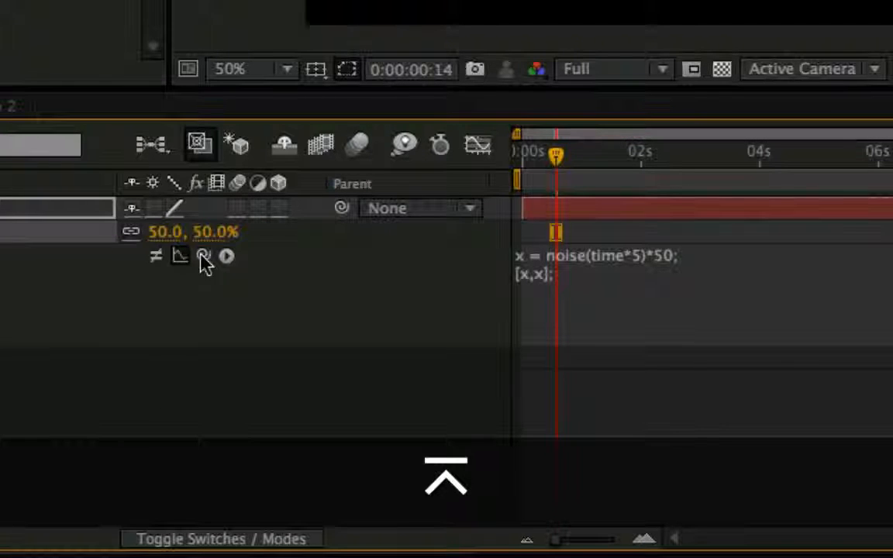
click(156, 256)
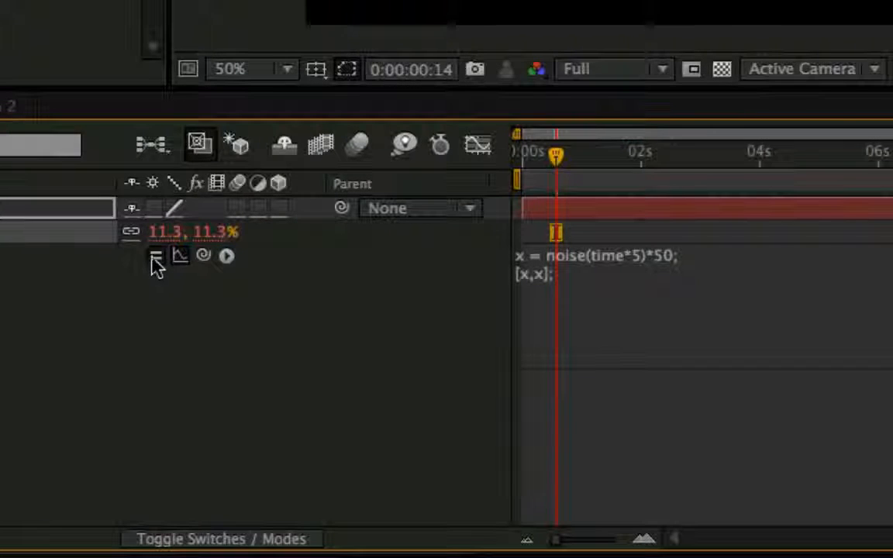
Disable the Scale expression and add a blank line and the line value + x between the noise line and [x,x];.
click(156, 256)
click(638, 304)
click(691, 254)
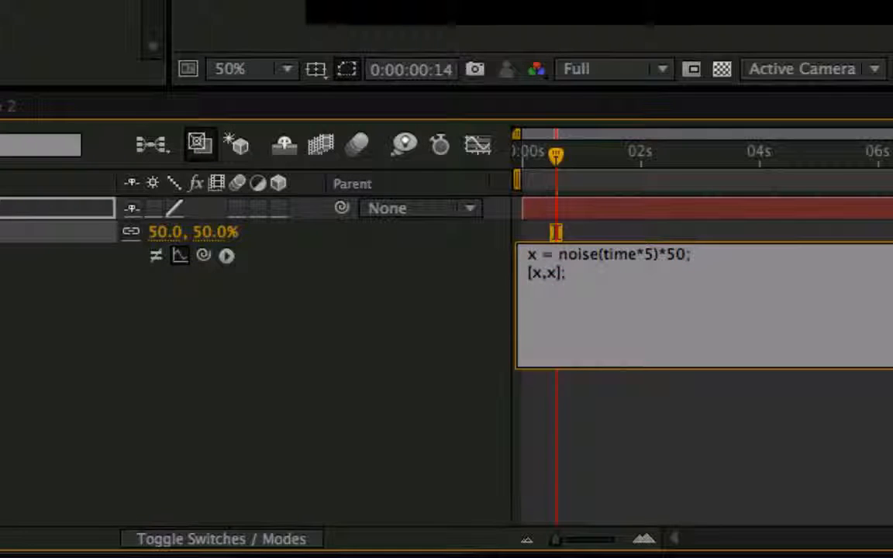
key(Return)
key(Return)
text(valeu)
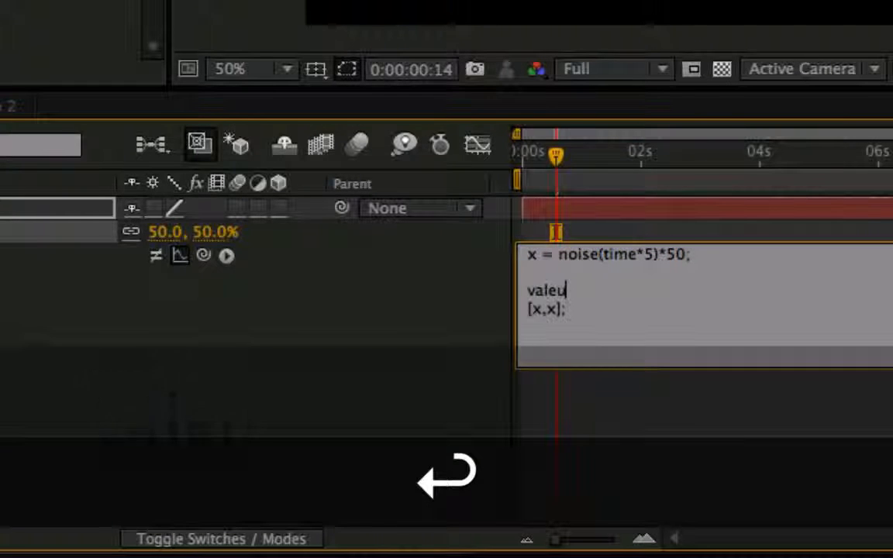
key(BackSpace)
key(BackSpace)
text(ue )
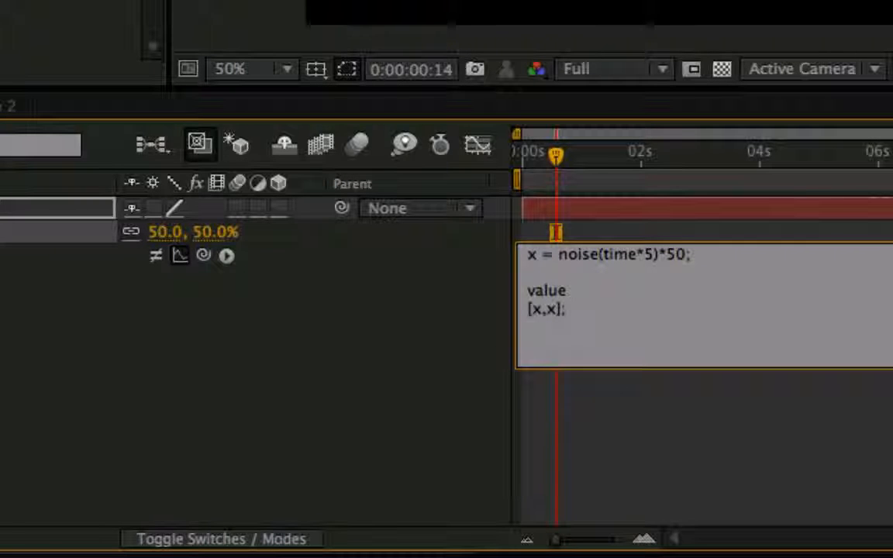
text(+)
text(x)
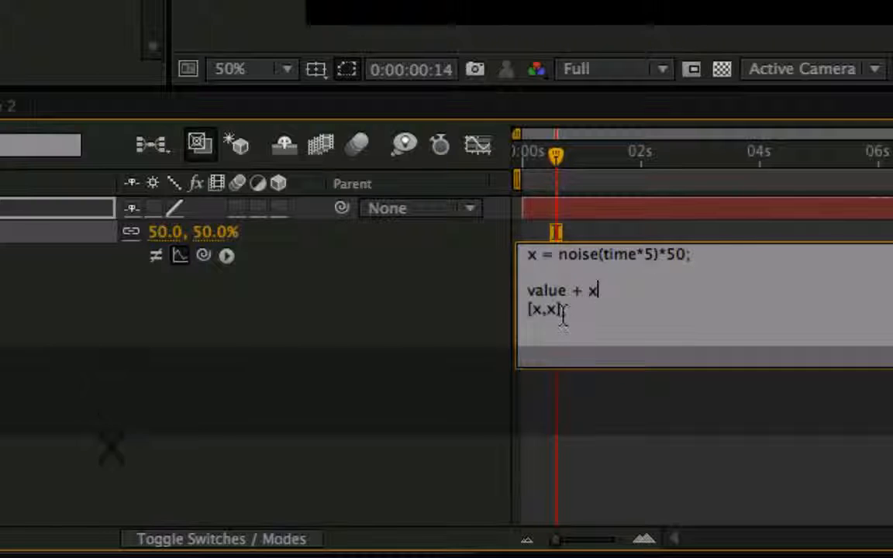
Combine the last two lines into value + [x,x];, apply the Scale expression and play a RAM preview.
drag(587, 291, 601, 294)
key(BackSpace)
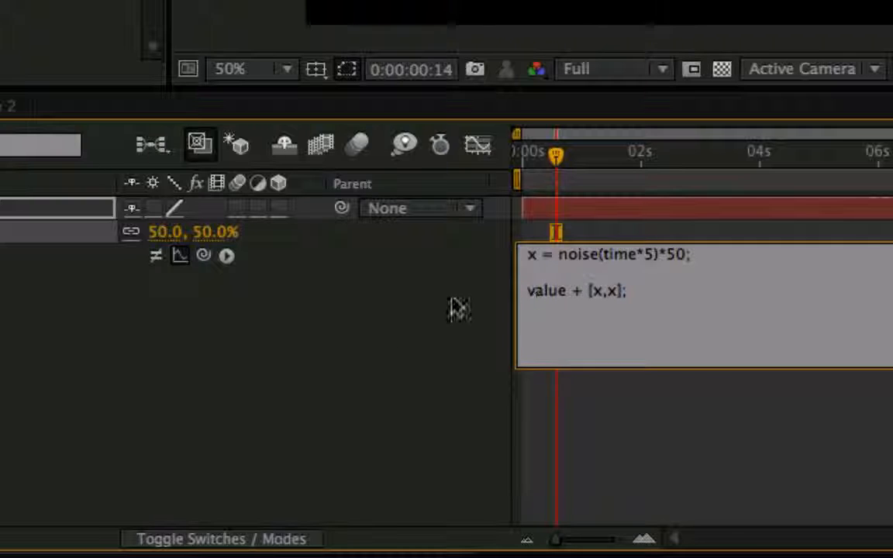
click(355, 359)
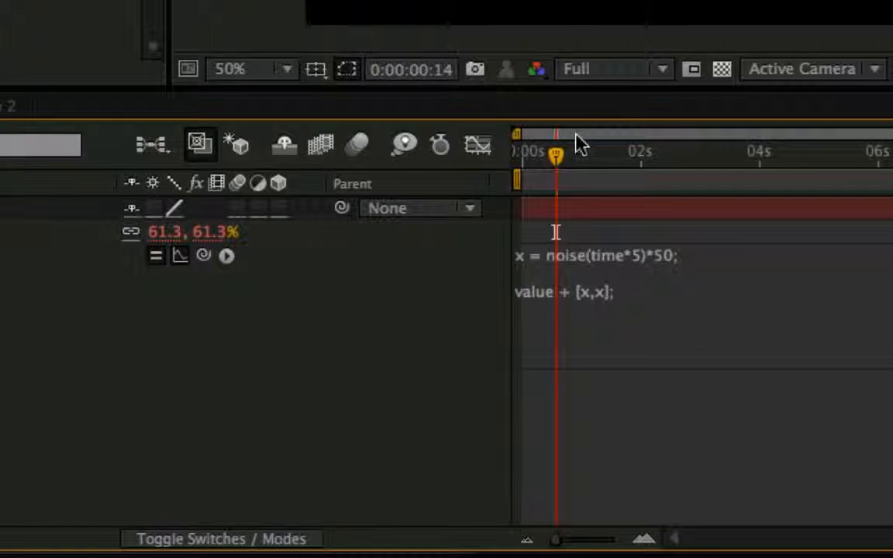
key(KP_0)
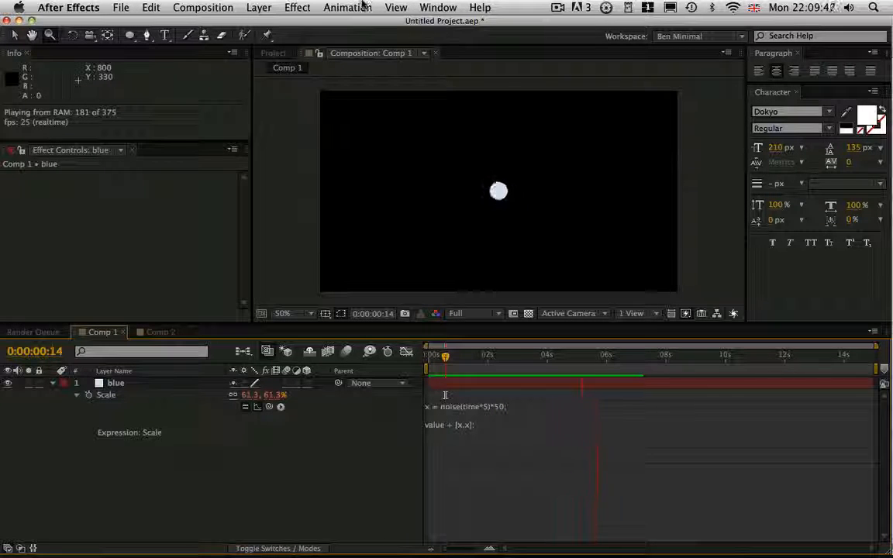
key(space)
Set the noise function's time multiplier to 3, apply the Scale expression and run a RAM preview.
click(480, 428)
double_click(484, 407)
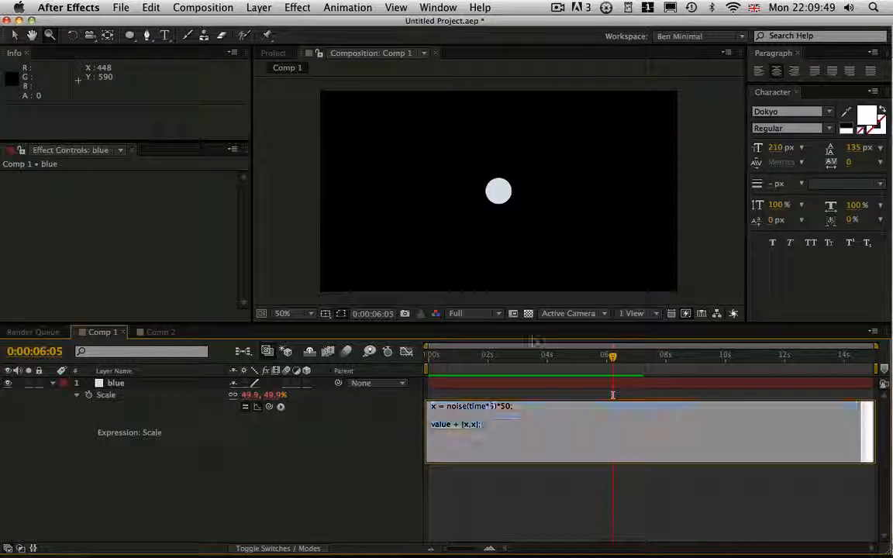
text(3)
key(KP_Enter)
key(KP_0)
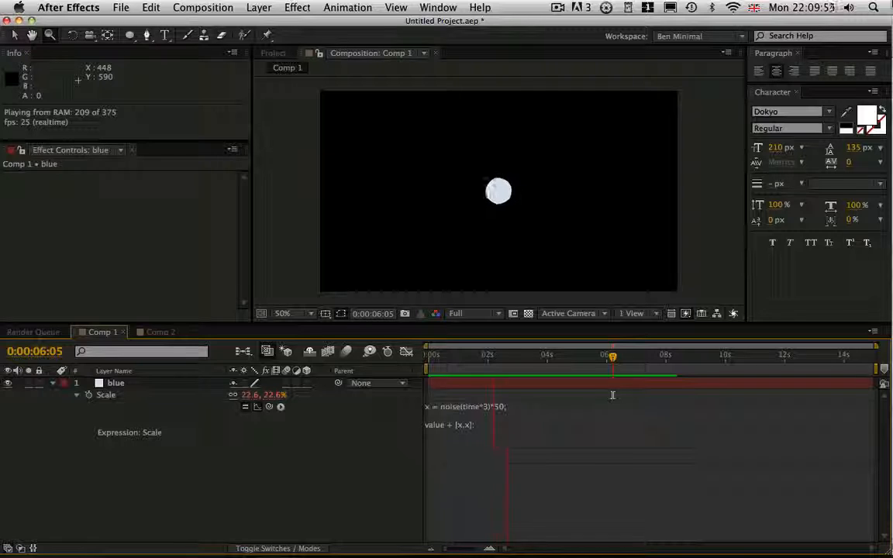
Stop the preview and examine the Scale expression's curve in the graph editor, scrubbing between about 4 and 6 seconds.
key(space)
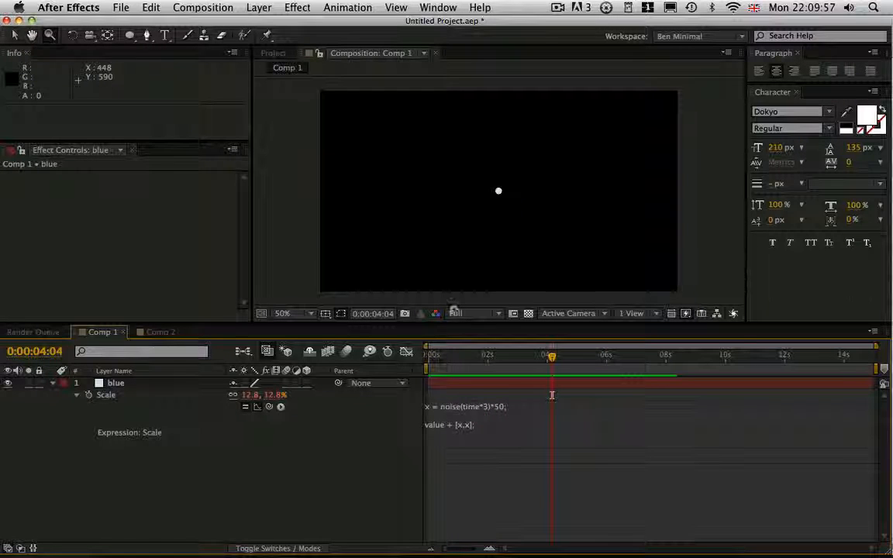
click(407, 352)
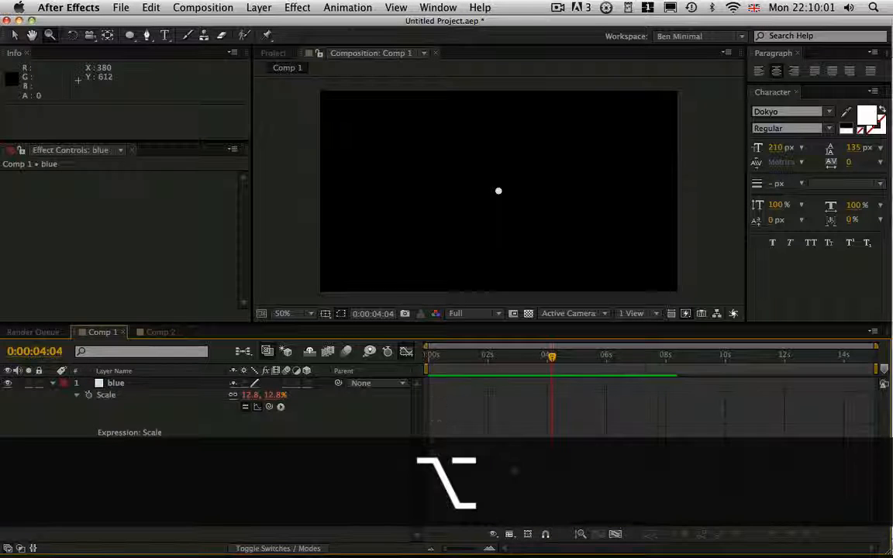
alt+click(511, 489)
alt+click(511, 492)
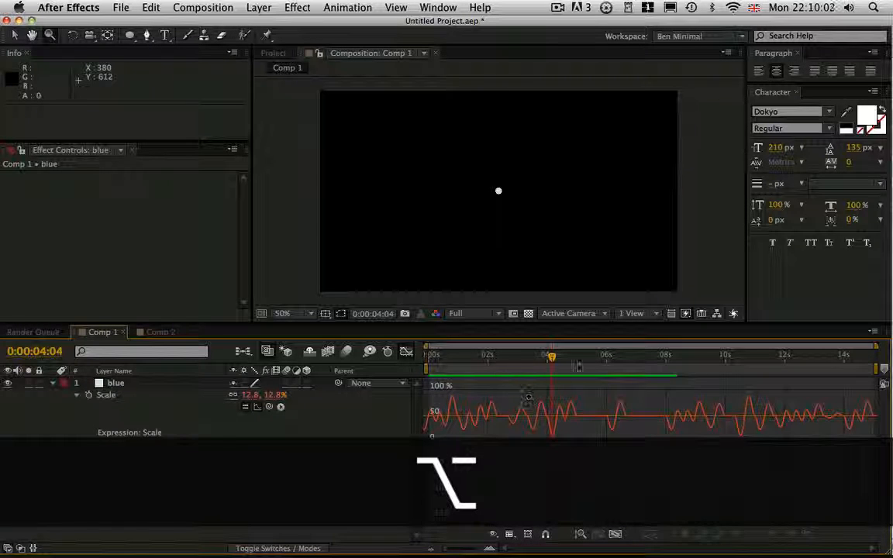
mouse_move(552, 358)
mouse_down()
mouse_move(562, 360)
mouse_move(553, 360)
mouse_up()
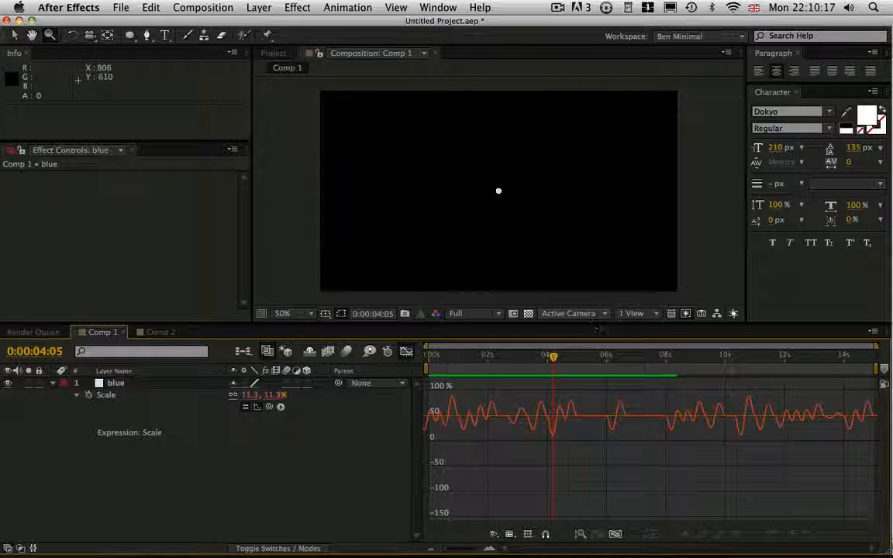
click(579, 366)
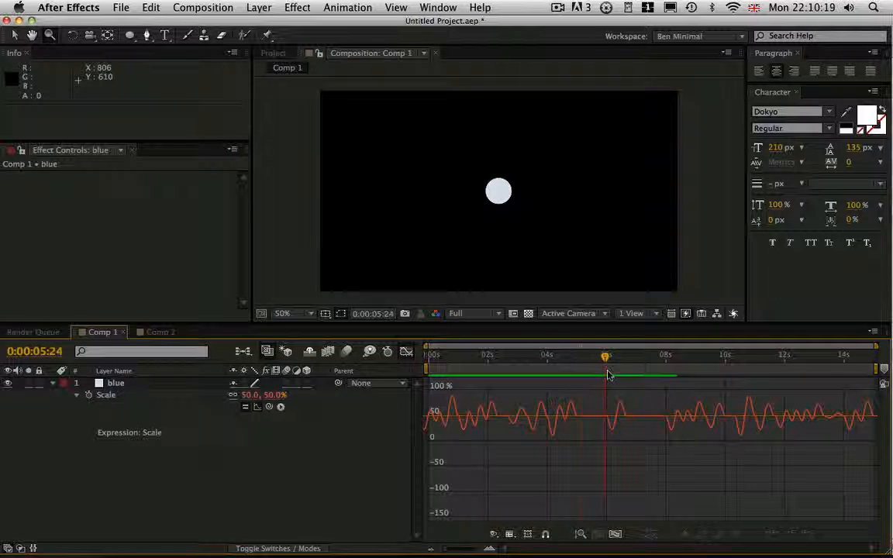
drag(607, 375, 588, 397)
click(406, 352)
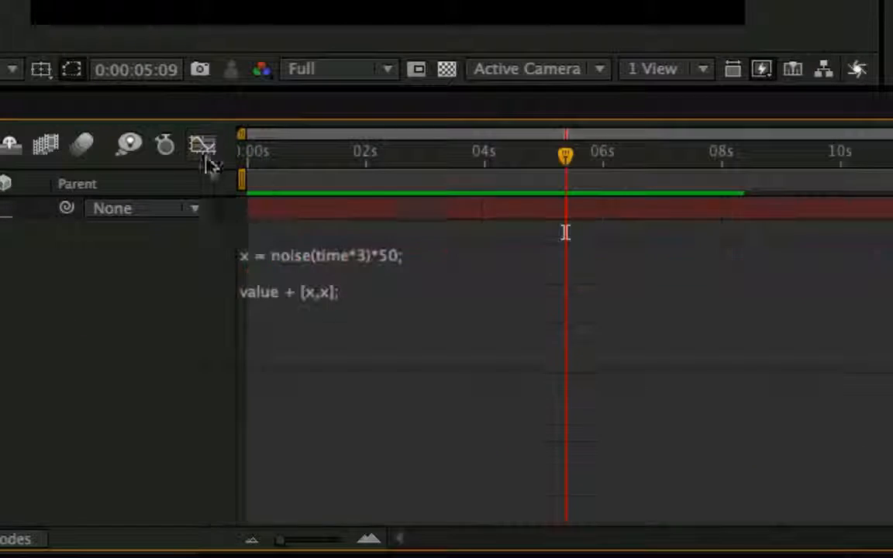
Rewrite the Scale expression as x = noise(100)*50; followed by [x,x]; and apply it.
click(335, 333)
click(335, 333)
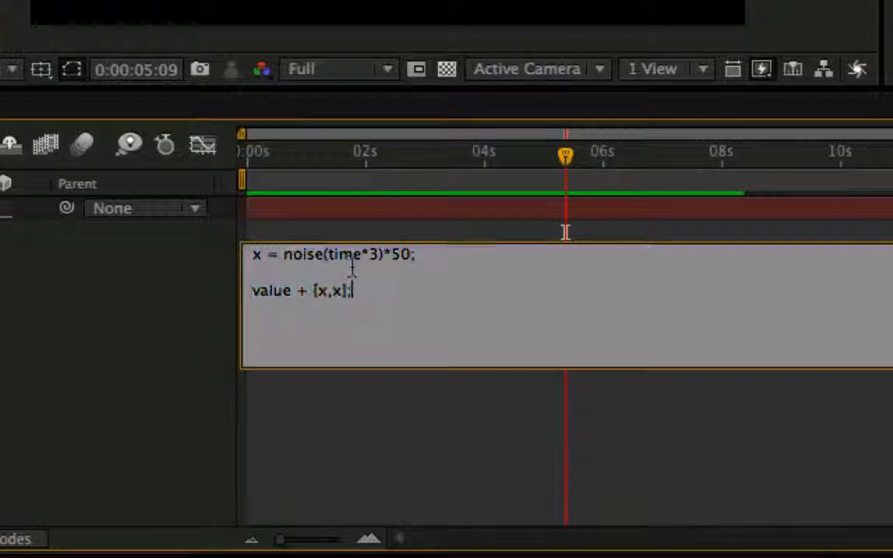
drag(326, 256, 388, 262)
text(100)
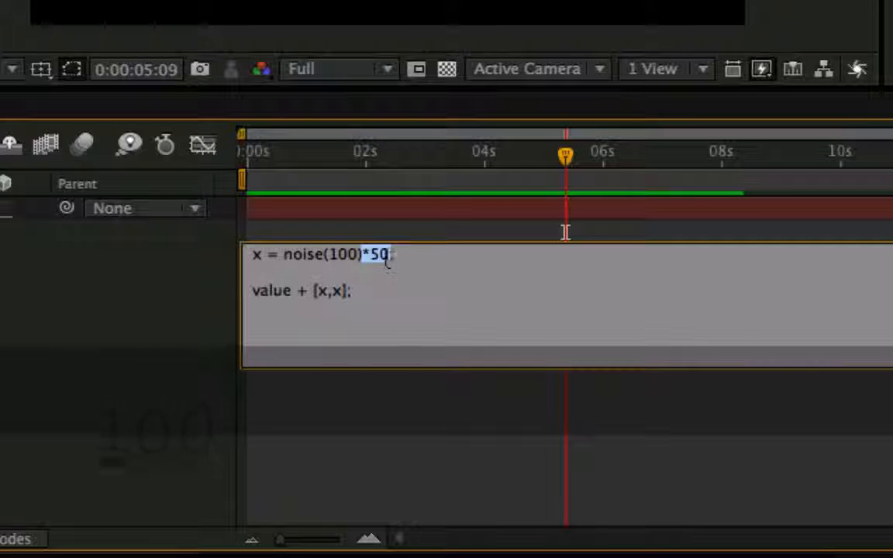
key(BackSpace)
drag(308, 293, 254, 289)
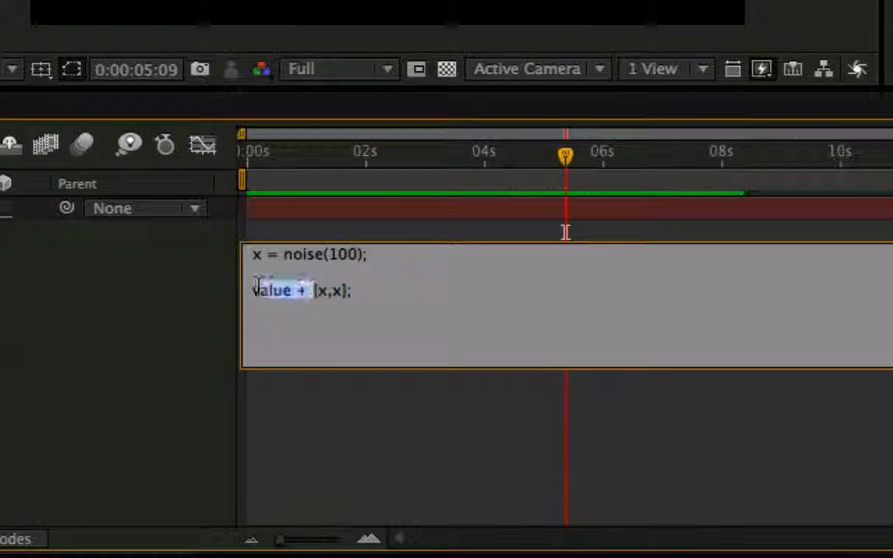
key(BackSpace)
text(*50)
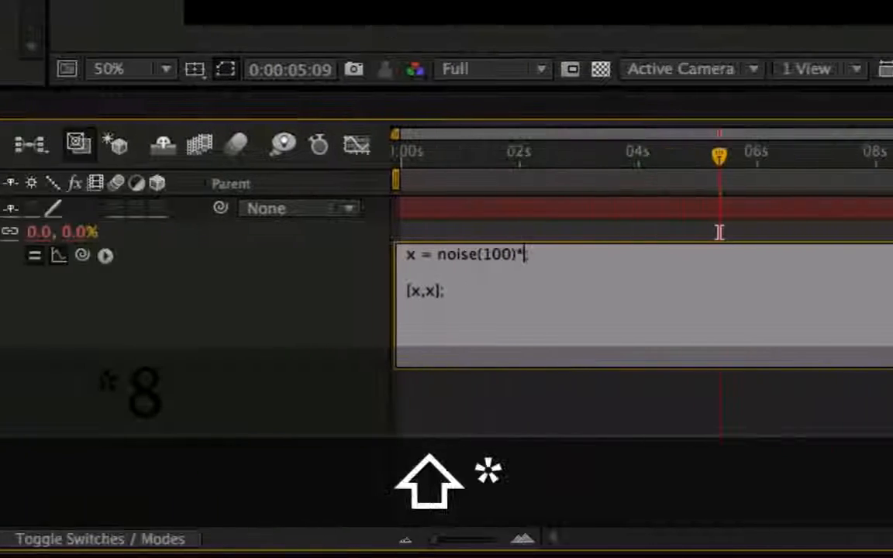
key(KP_Enter)
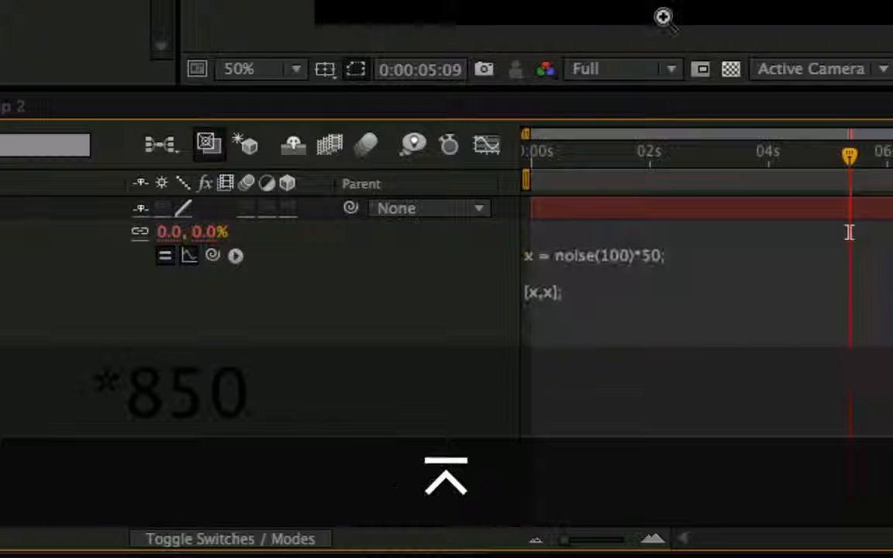
Try 10 and 1 as the noise function's input in the Scale expression, applying each one.
click(609, 280)
click(638, 260)
key(BackSpace)
click(475, 349)
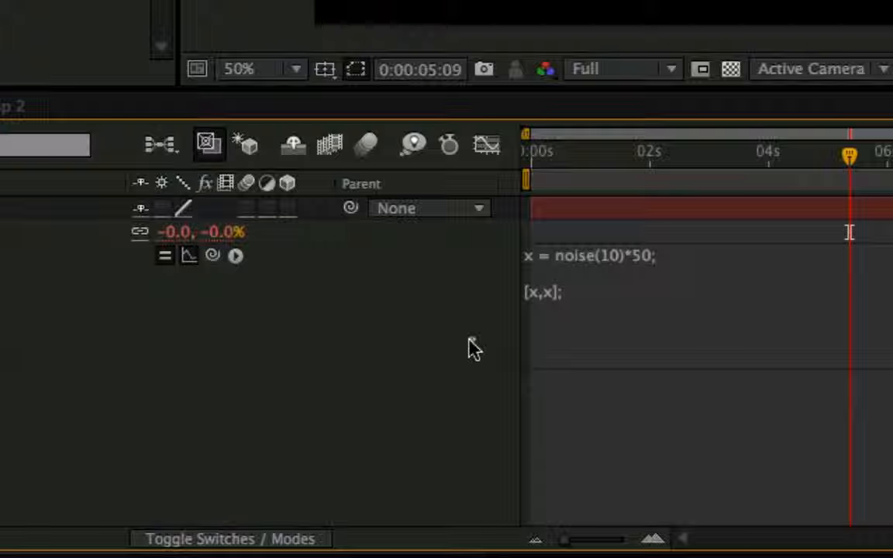
click(612, 287)
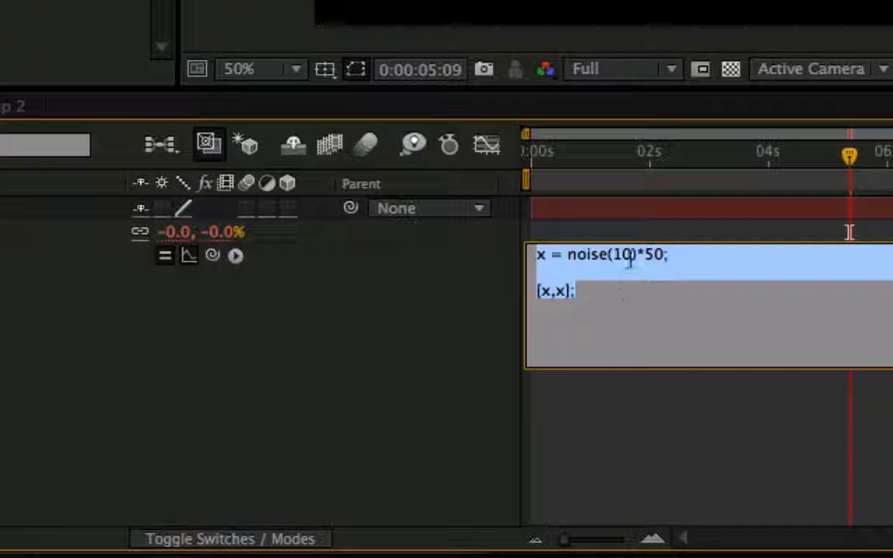
click(630, 262)
key(BackSpace)
click(479, 335)
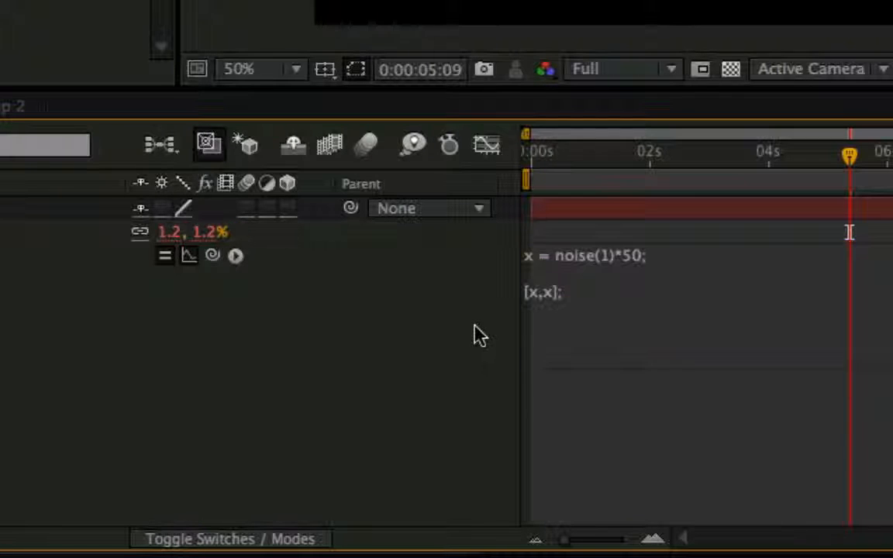
Set the noise function's input to 19.6 and apply the Scale expression.
click(606, 290)
click(620, 261)
text(9)
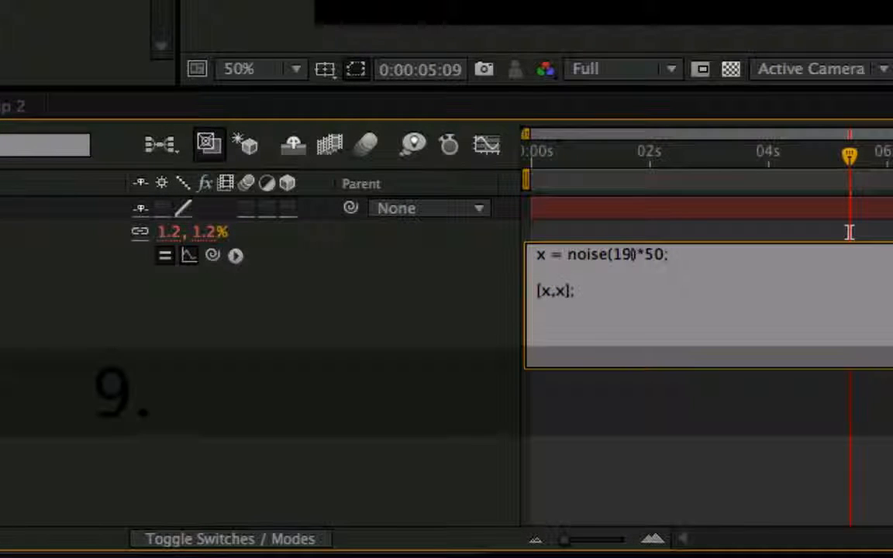
text(.6)
key(KP_Enter)
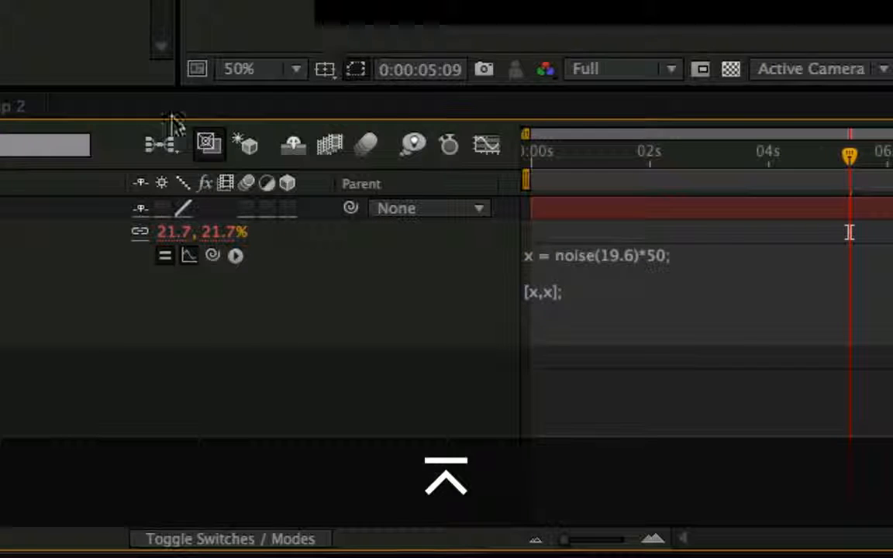
Replace the whole Scale expression with the wiggle(freq, amp, octaves = 1, amp_mult = .5, t = time) template, end it with a semicolon and apply.
click(646, 300)
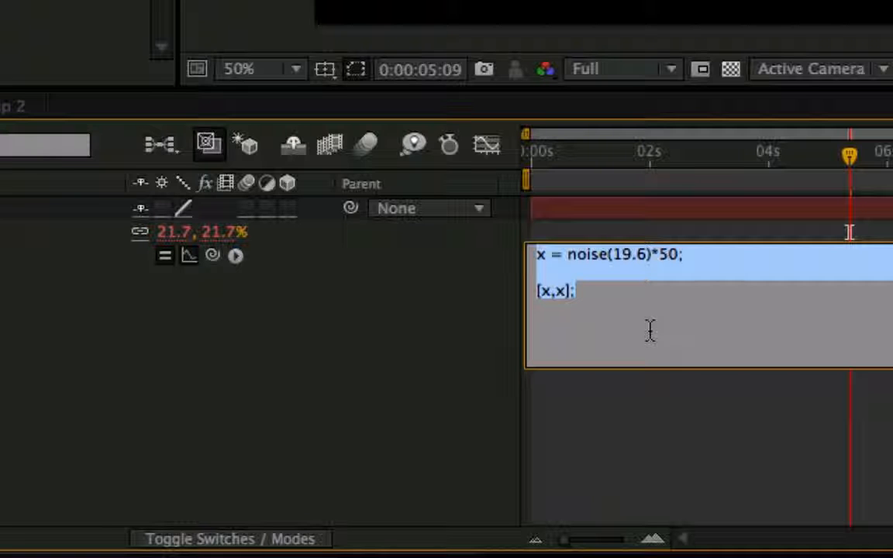
click(236, 255)
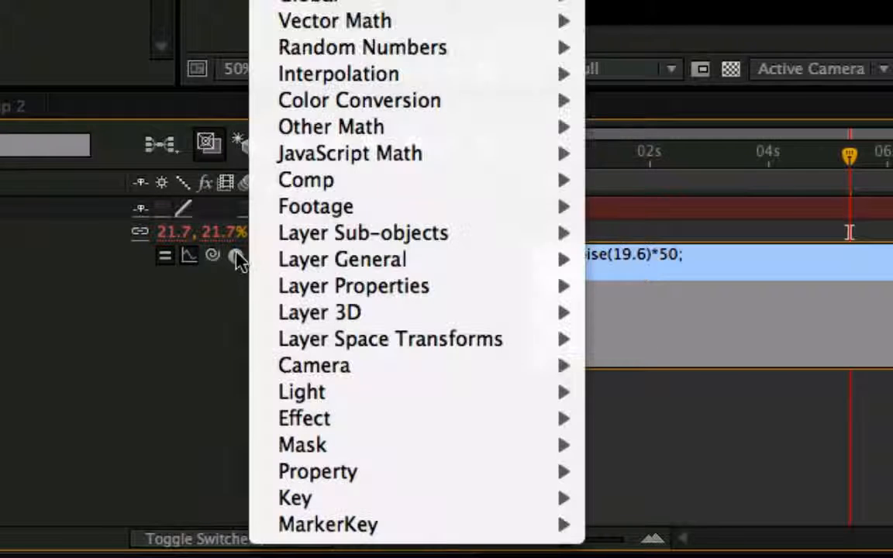
mouse_move(337, 48)
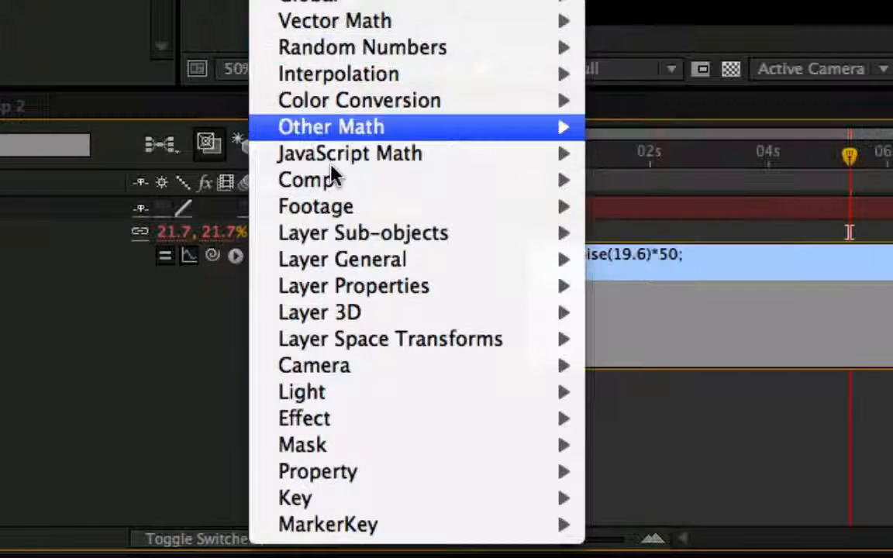
mouse_move(380, 474)
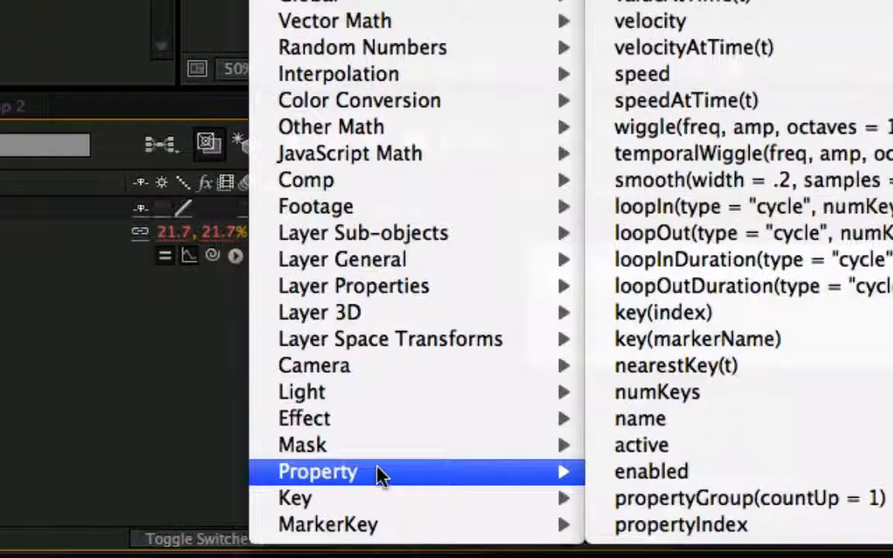
click(869, 135)
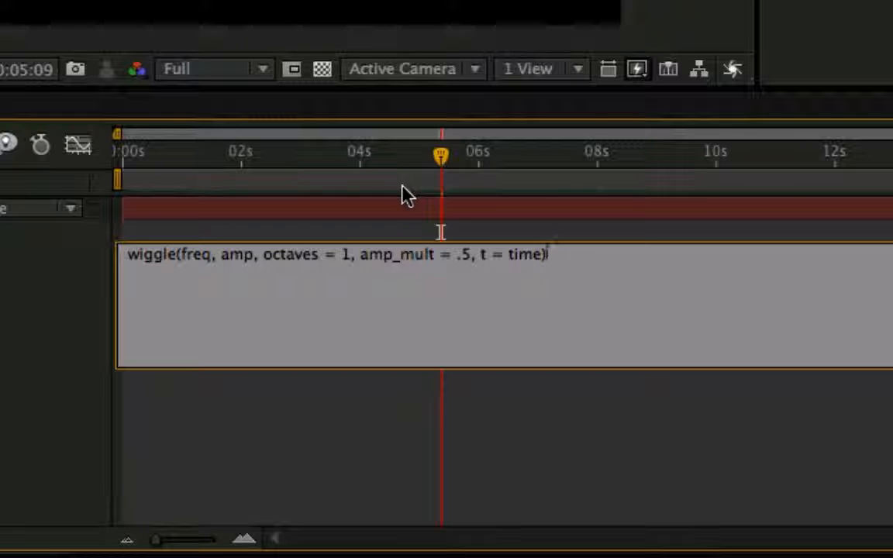
click(471, 235)
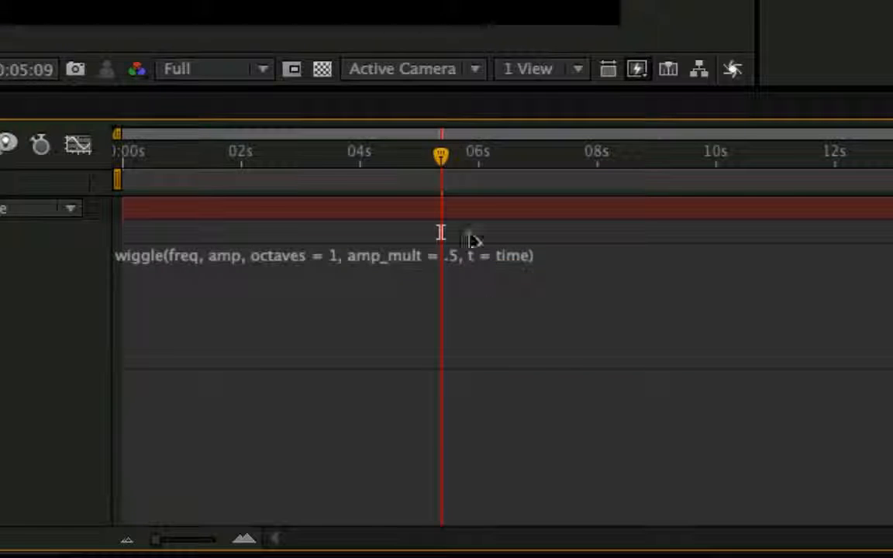
click(441, 232)
key(Right)
text(;)
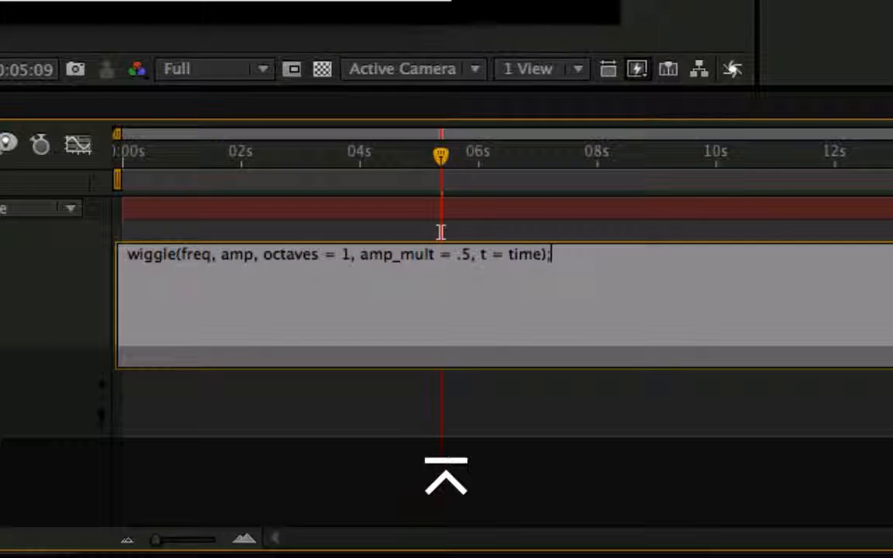
key(KP_Enter)
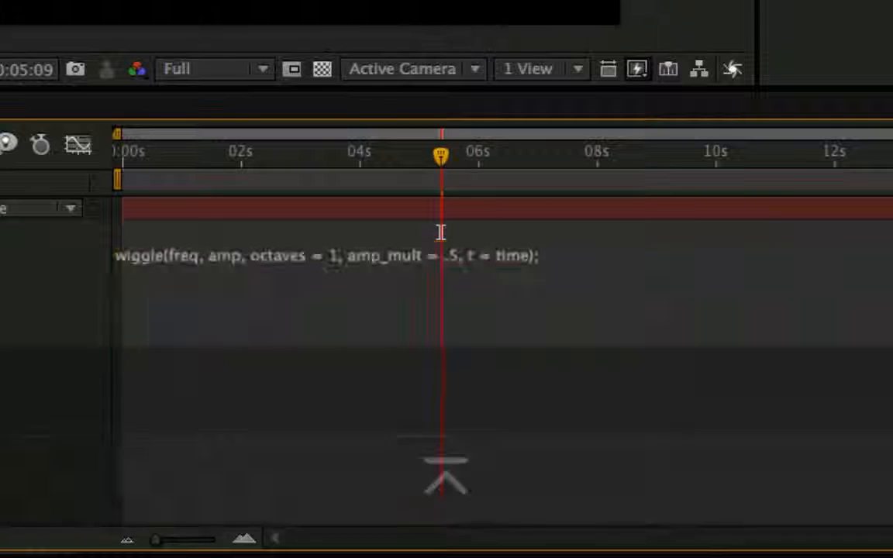
Set the wiggle expression's frequency to 2 and its amplitude to 50, then apply it.
click(204, 268)
click(204, 276)
double_click(203, 259)
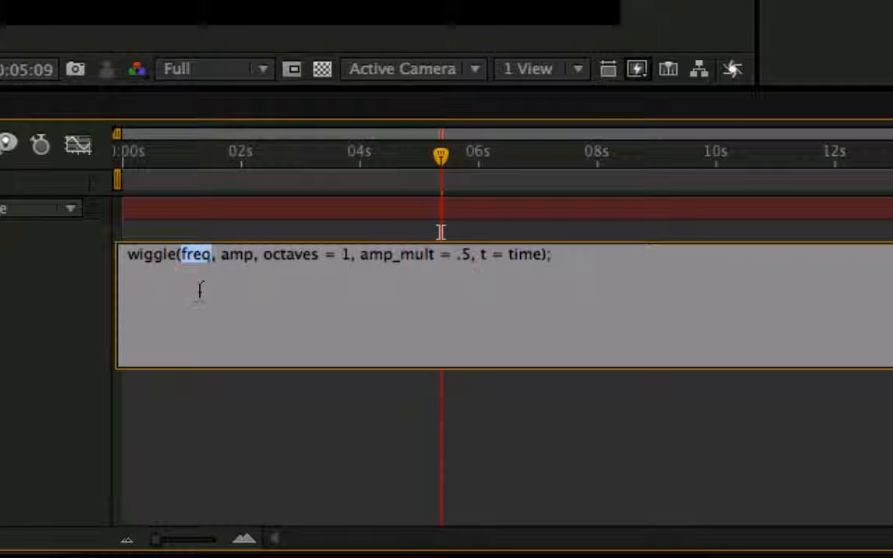
text(2)
double_click(217, 268)
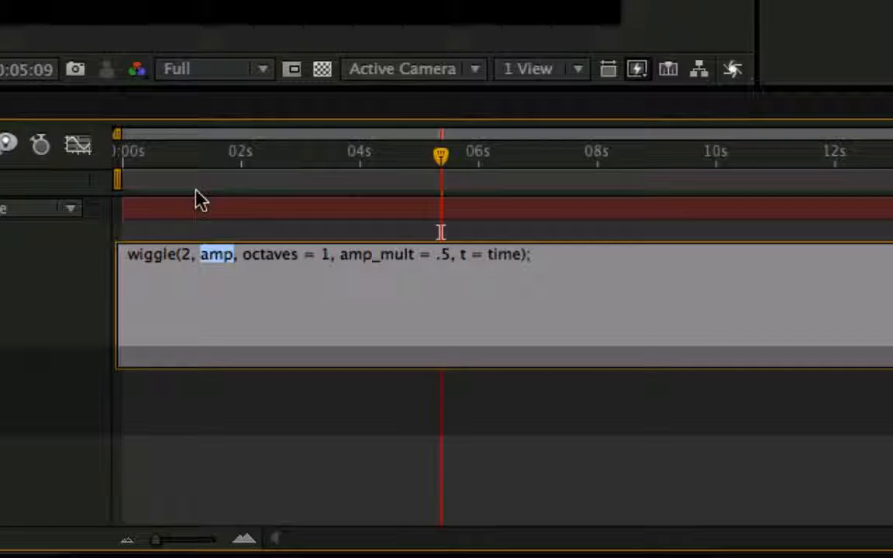
text(50)
key(KP_Enter)
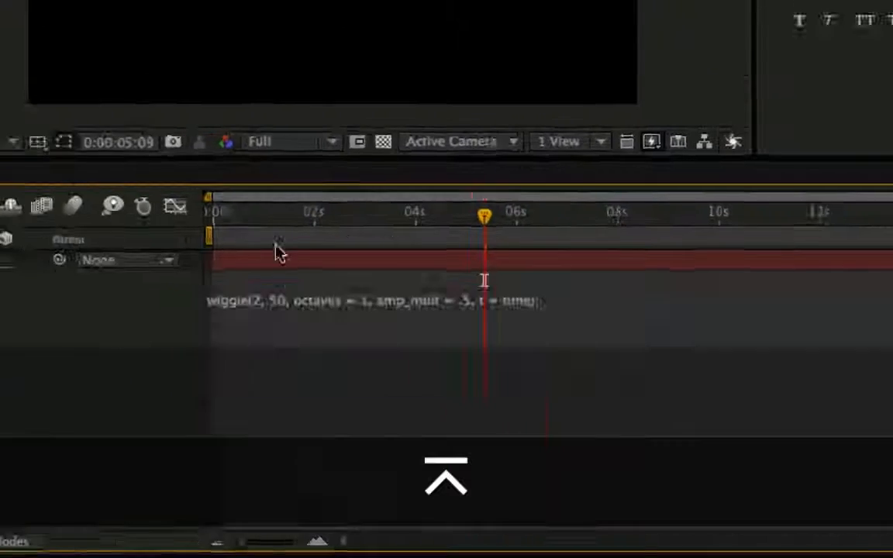
Preview the blue layer's wiggling scale over time and inspect its curves in the graph editor.
drag(313, 145, 209, 175)
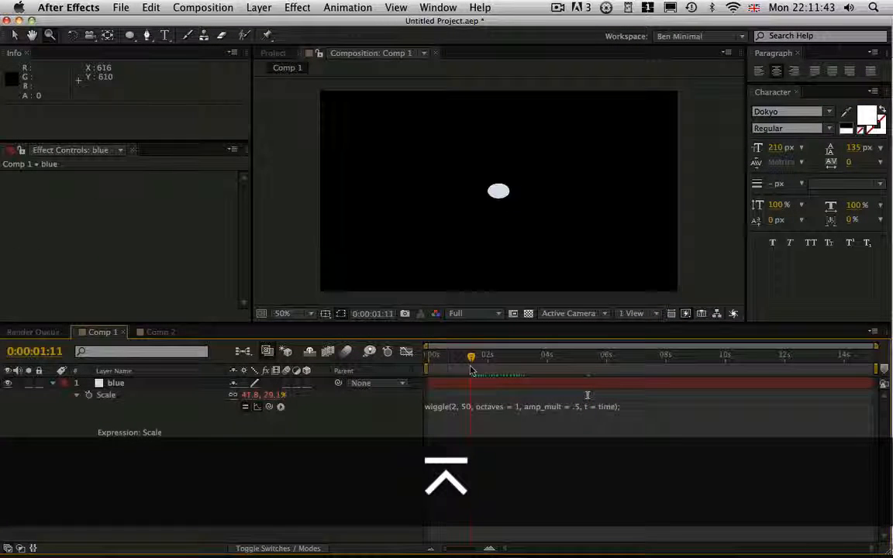
drag(470, 370, 438, 356)
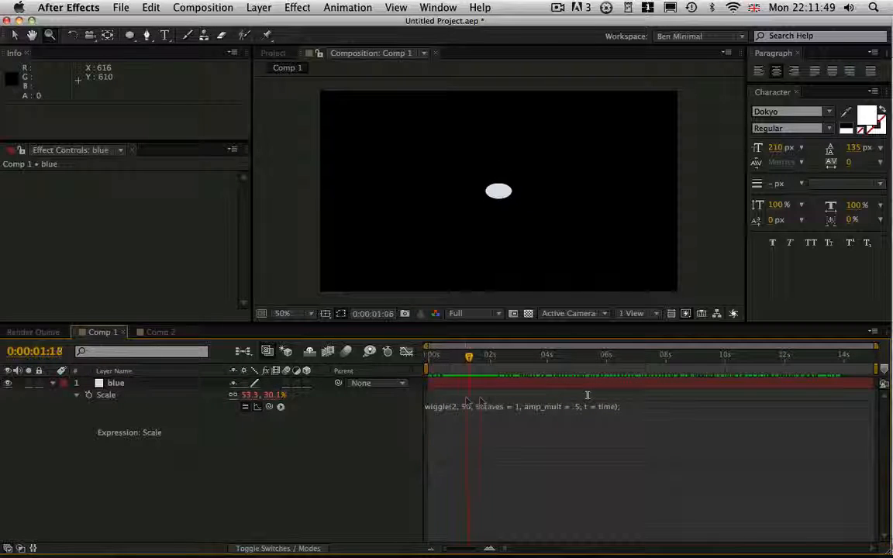
drag(585, 397, 511, 364)
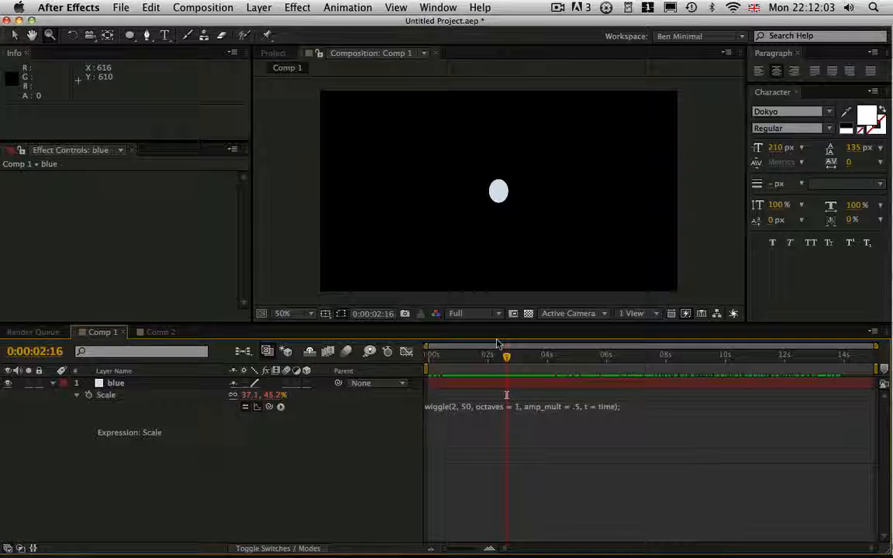
click(406, 352)
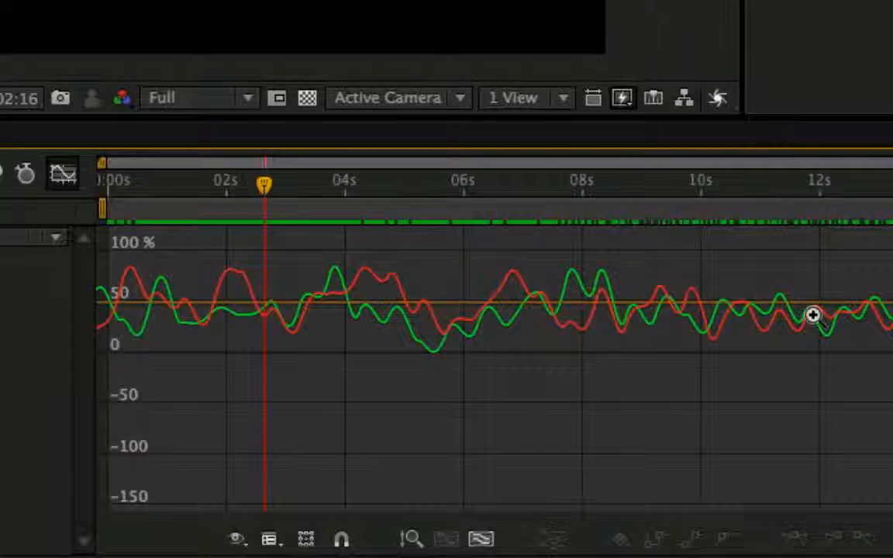
click(63, 173)
Append - value before the final semicolon of the wiggle expression on Scale and apply it.
click(216, 355)
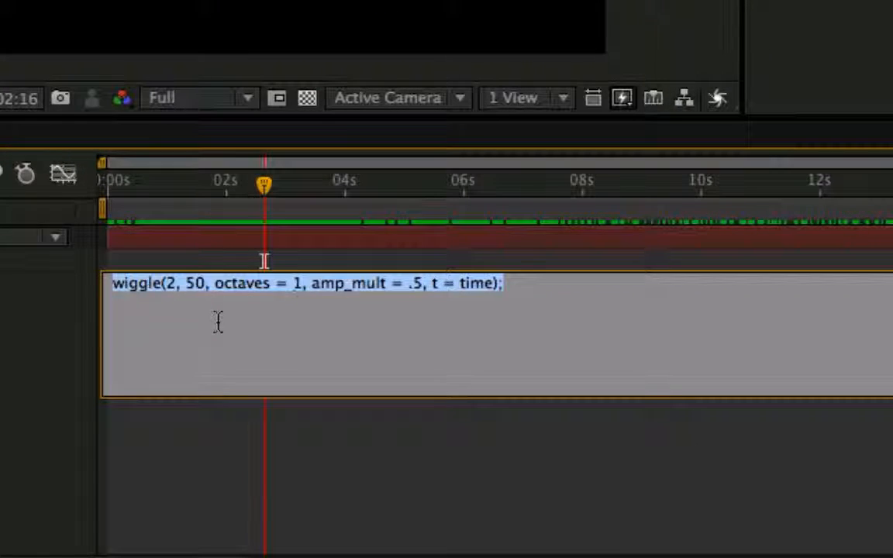
click(524, 301)
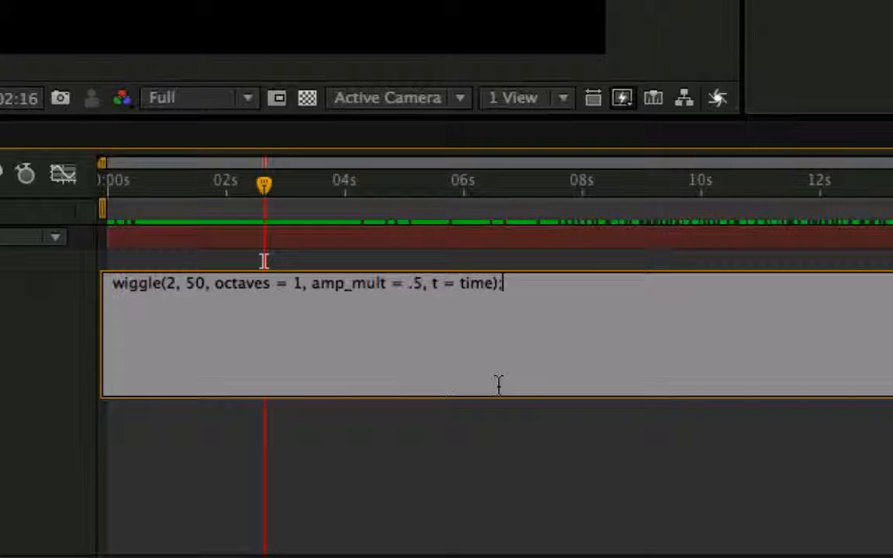
click(343, 283)
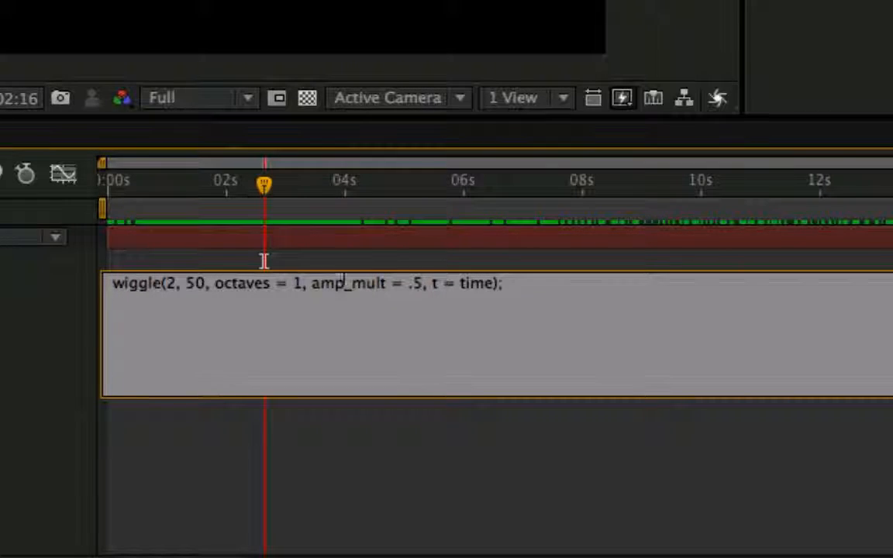
click(501, 287)
text(- )
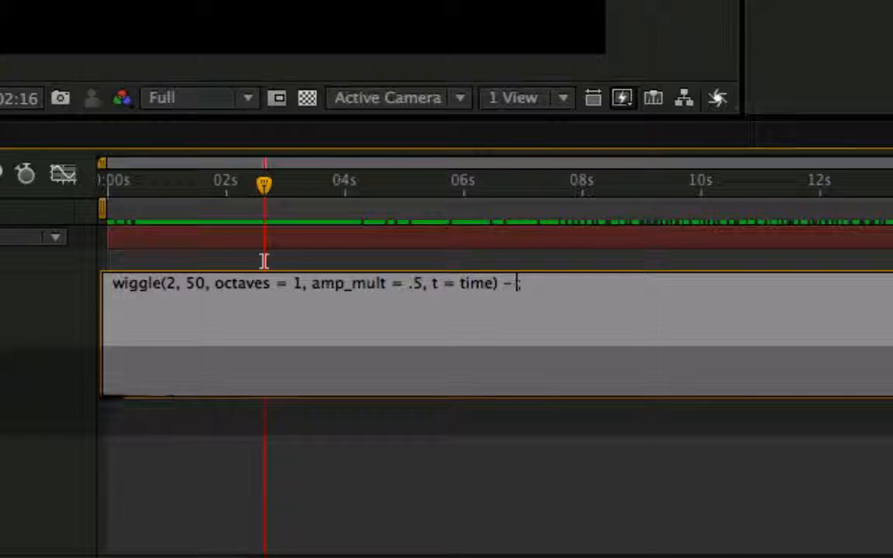
text(value)
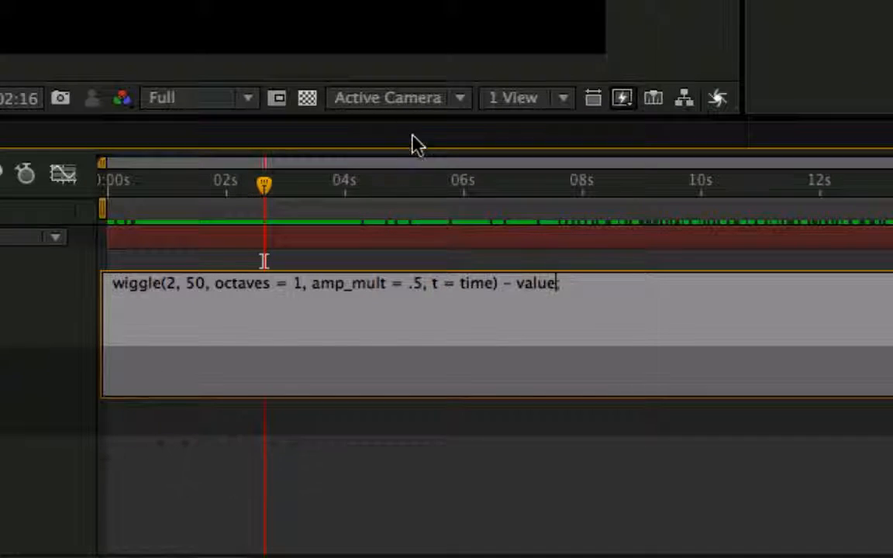
key(KP_Enter)
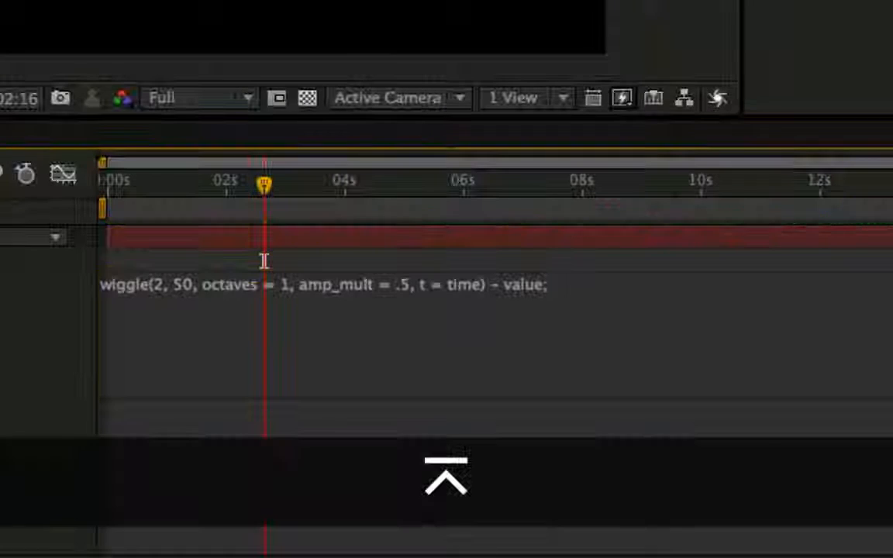
Scrub through the composition and inspect the Scale curves of the wiggle minus value expression in the graph editor.
click(248, 184)
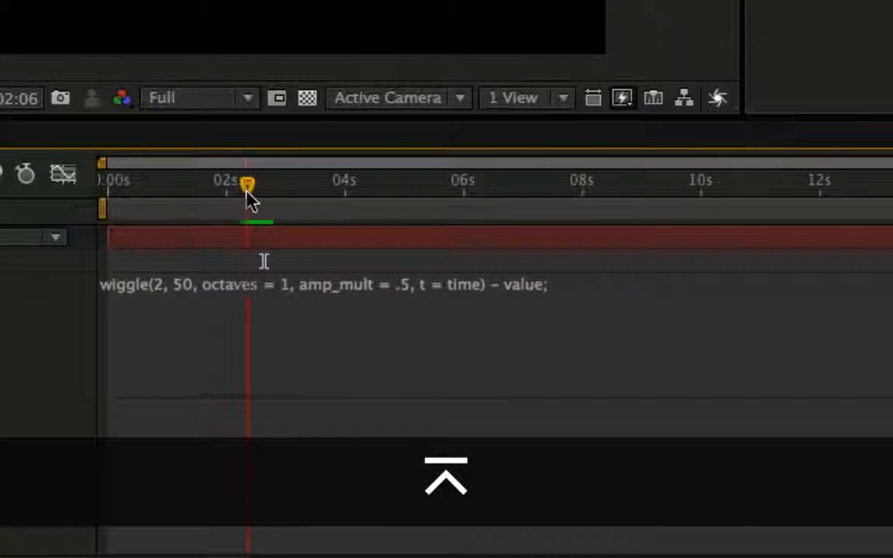
drag(248, 190, 271, 192)
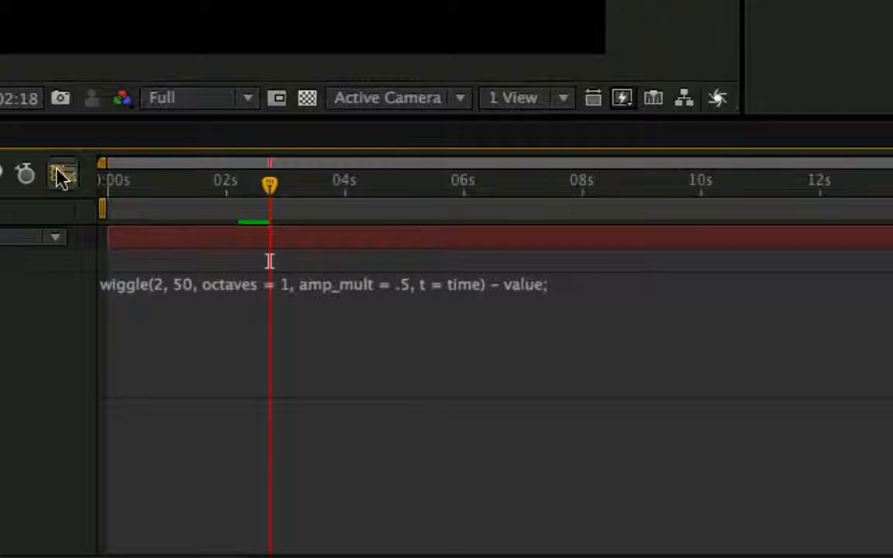
click(62, 173)
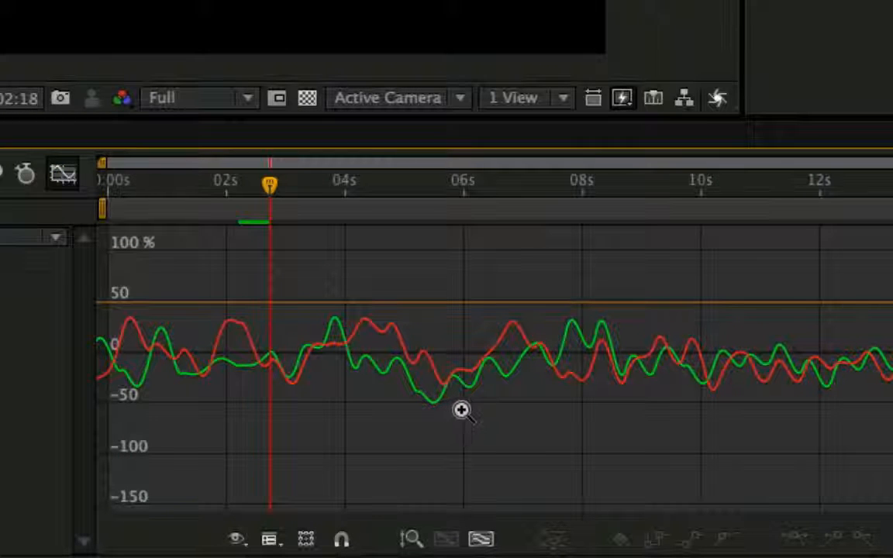
drag(270, 185, 284, 231)
click(60, 175)
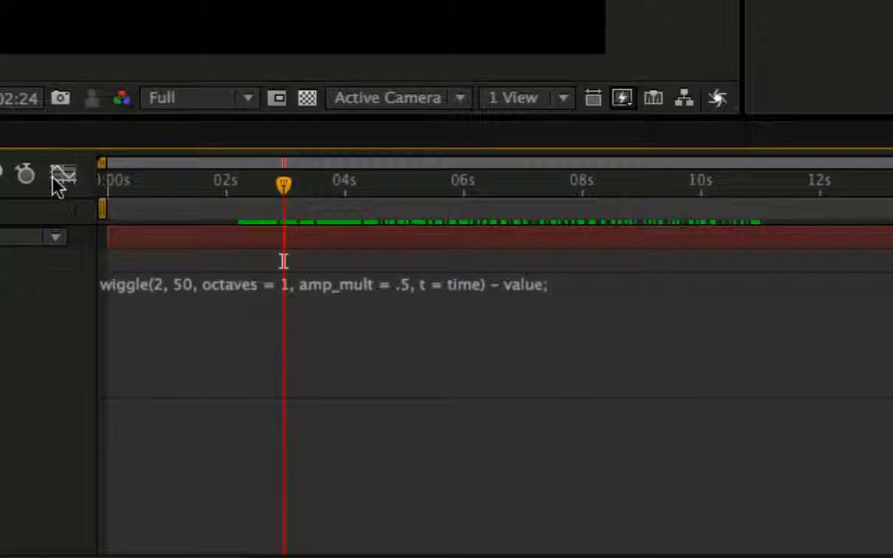
Edit the Scale expression so that the wiggle minus value line is assigned to a variable x.
click(194, 287)
double_click(194, 284)
click(229, 328)
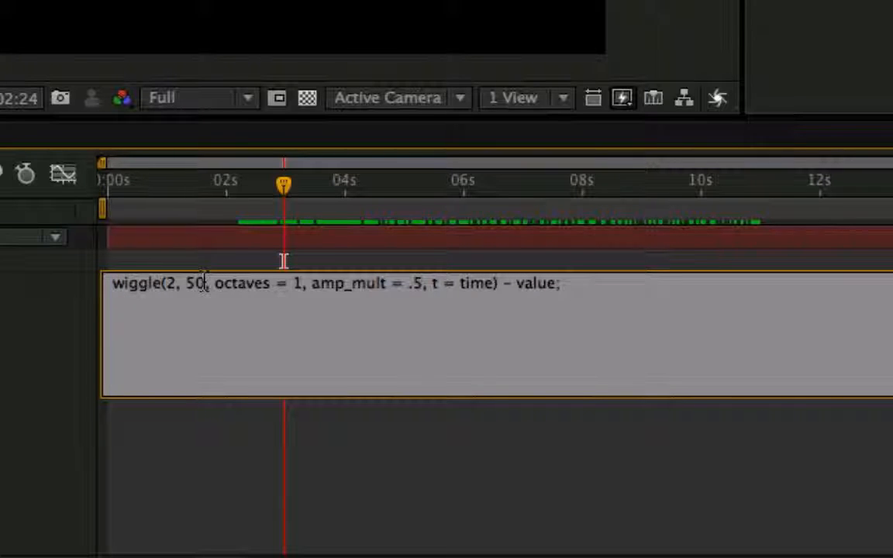
key(Home)
text(x =)
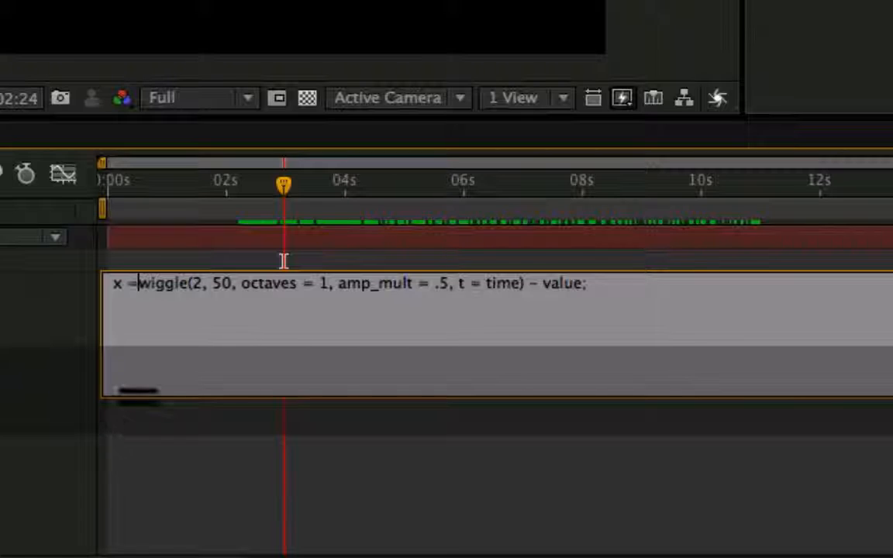
Add a second expression line, [x[0], x[0]];, so both Scale dimensions use the same wiggle, and apply it.
click(624, 283)
key(Return)
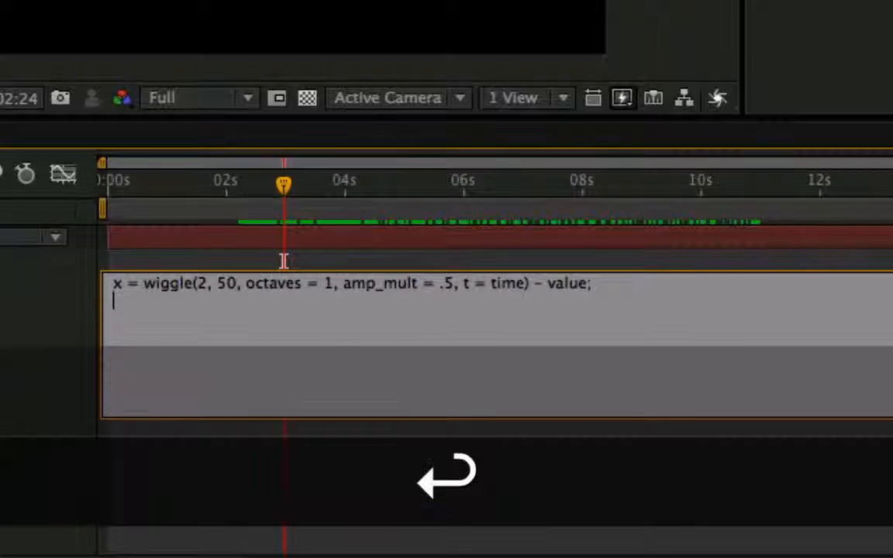
text(0)
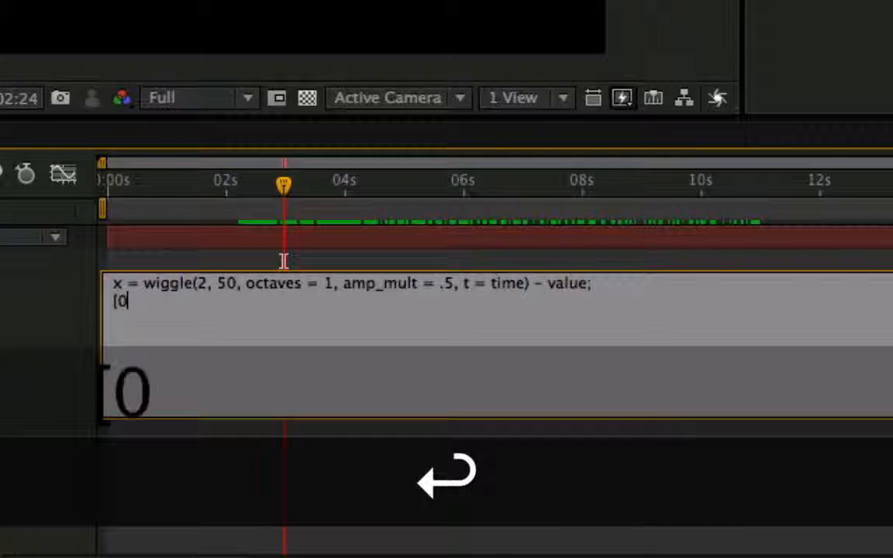
key(BackSpace)
text([x[0])
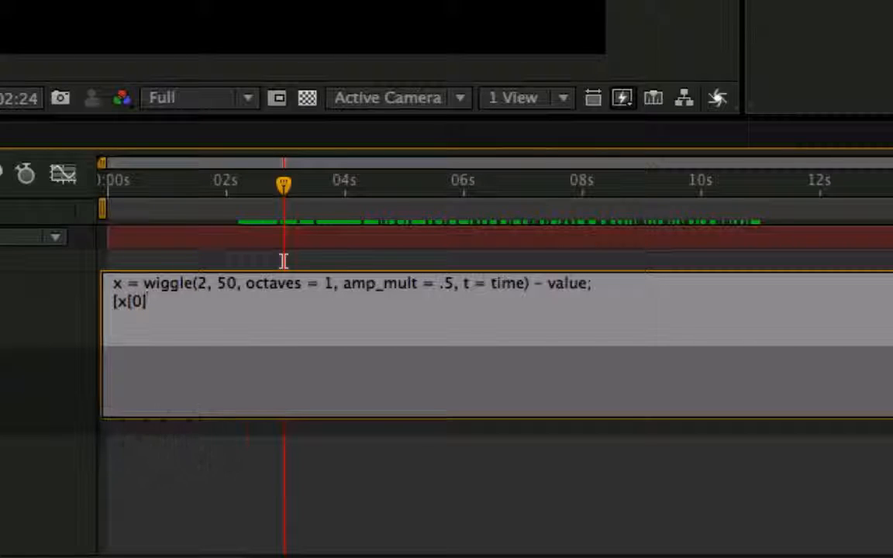
text(, x[0]];)
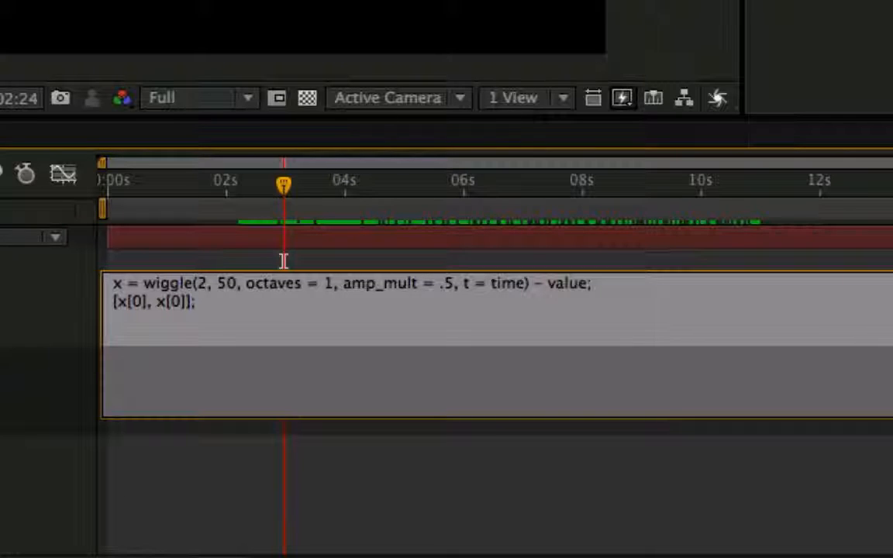
key(KP_Enter)
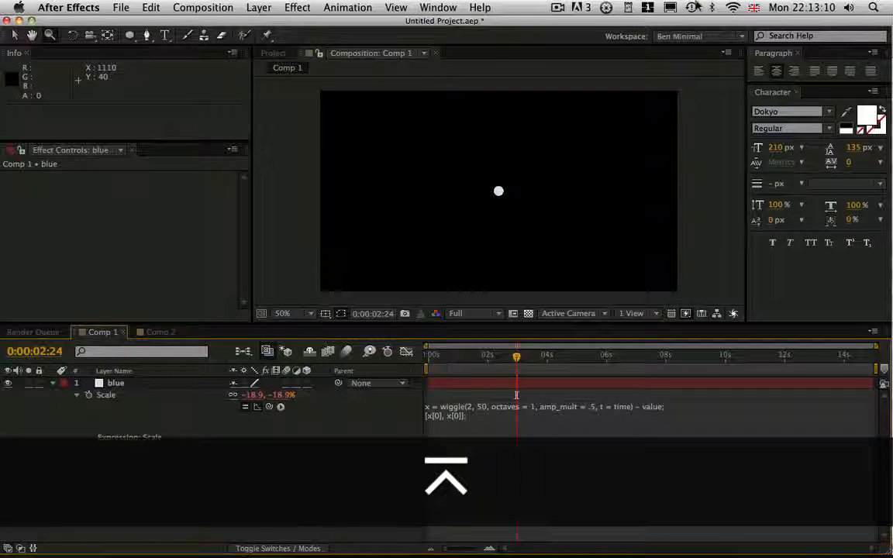
Scrub the blue layer's uniform scale wiggle over time and examine its curve in the graph editor.
drag(516, 357, 568, 358)
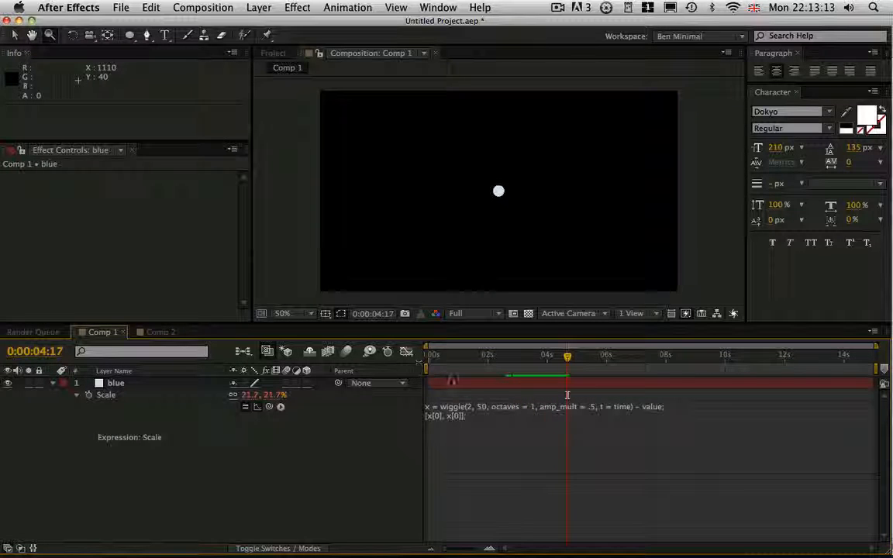
click(406, 351)
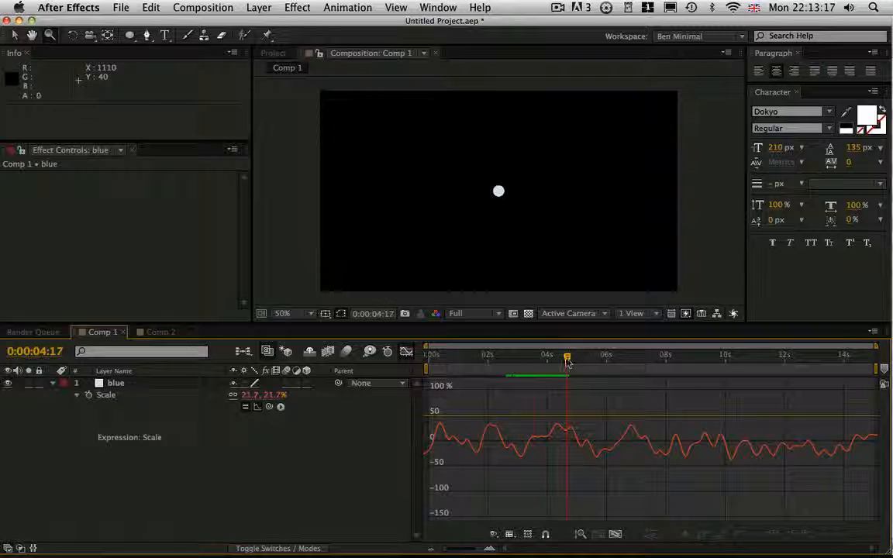
drag(567, 360, 513, 429)
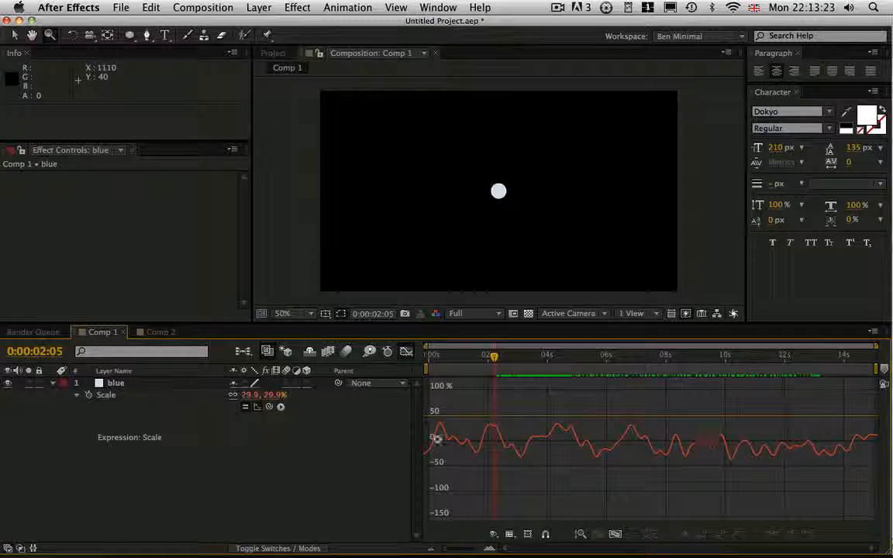
click(407, 351)
Assign the [x[0], x[0]] array in the Scale expression's second line to a variable y.
click(462, 429)
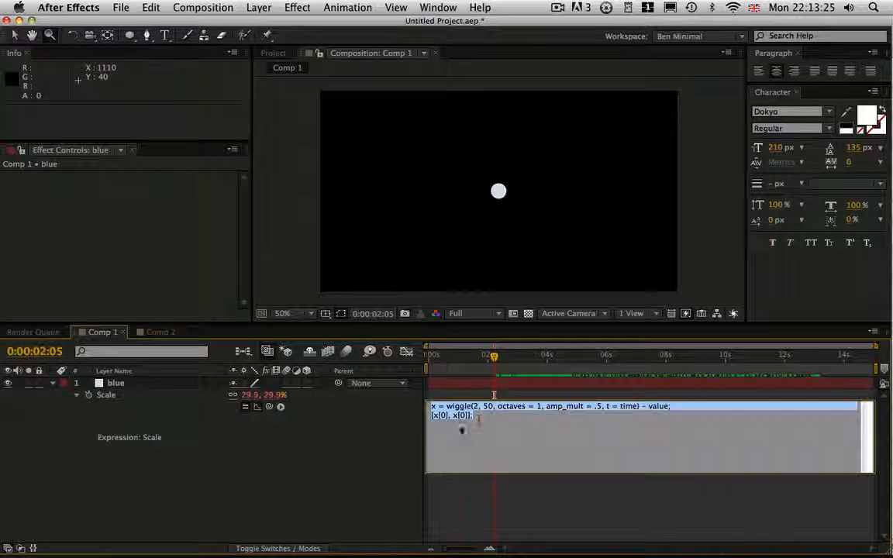
click(479, 419)
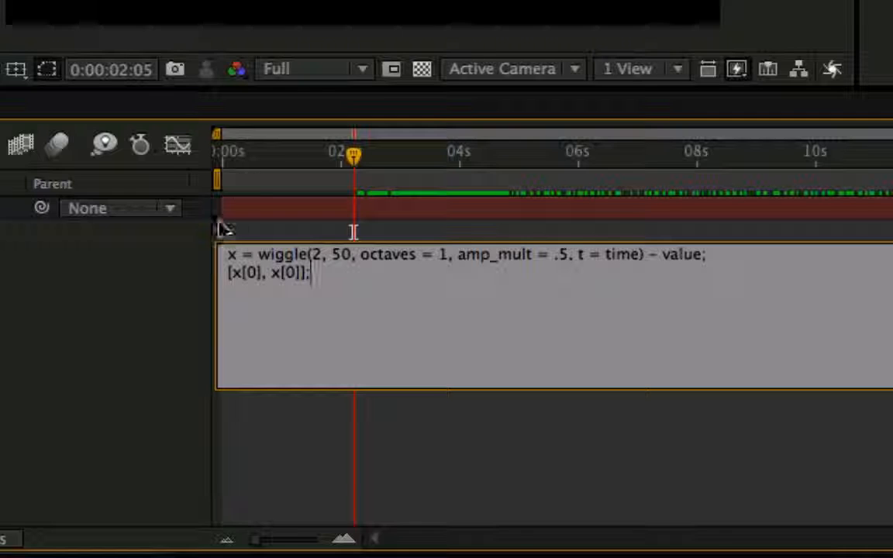
key(super+Left)
text(y)
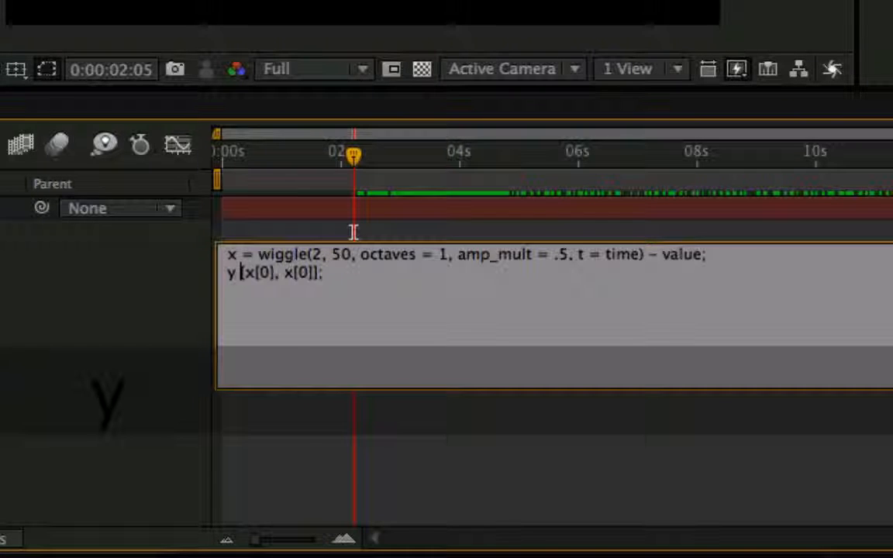
text( =)
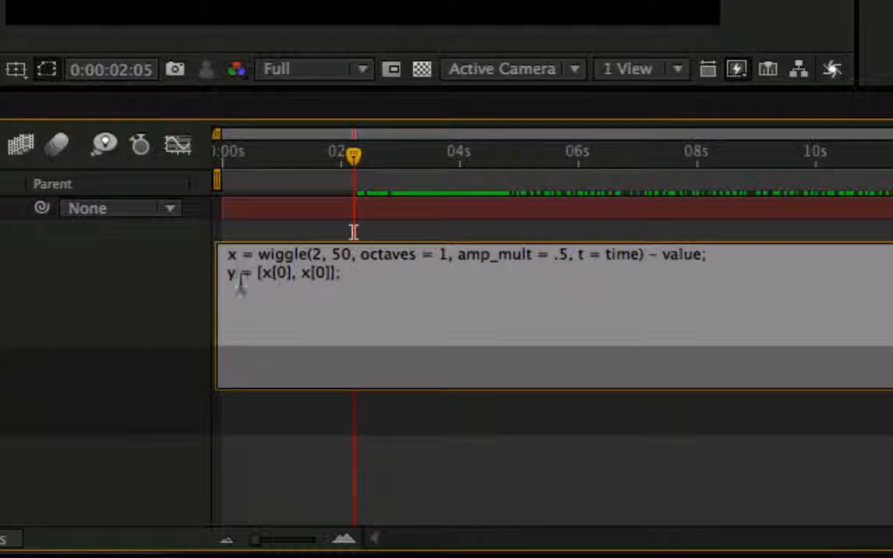
Add value + y; as the third line of the Scale expression.
key(super+Right)
key(Return)
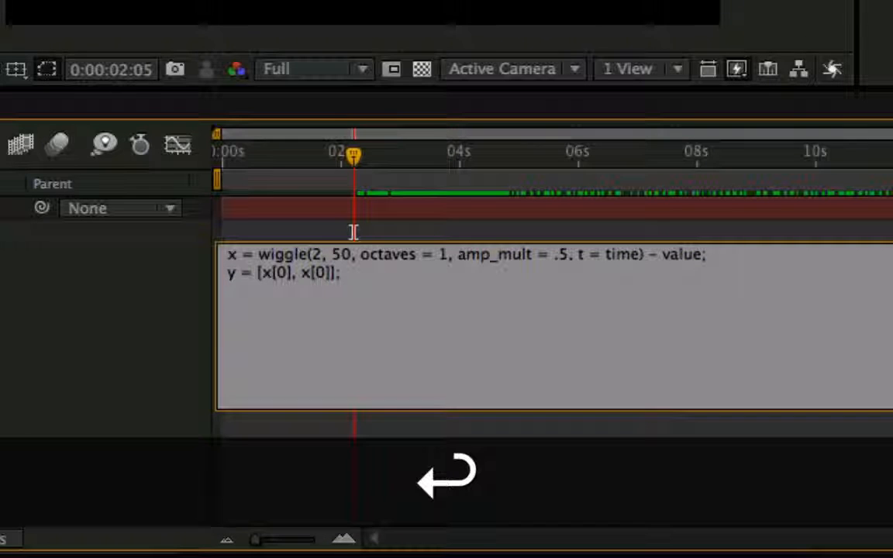
text(value)
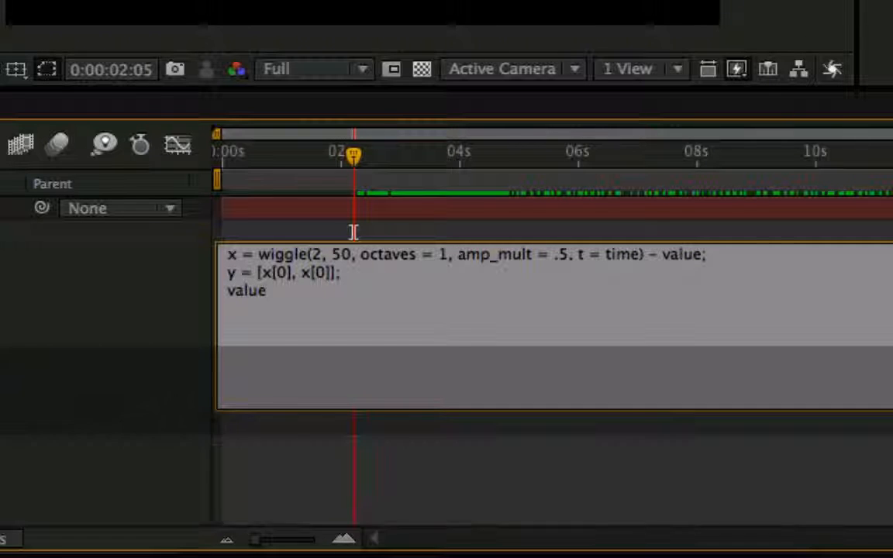
text( + )
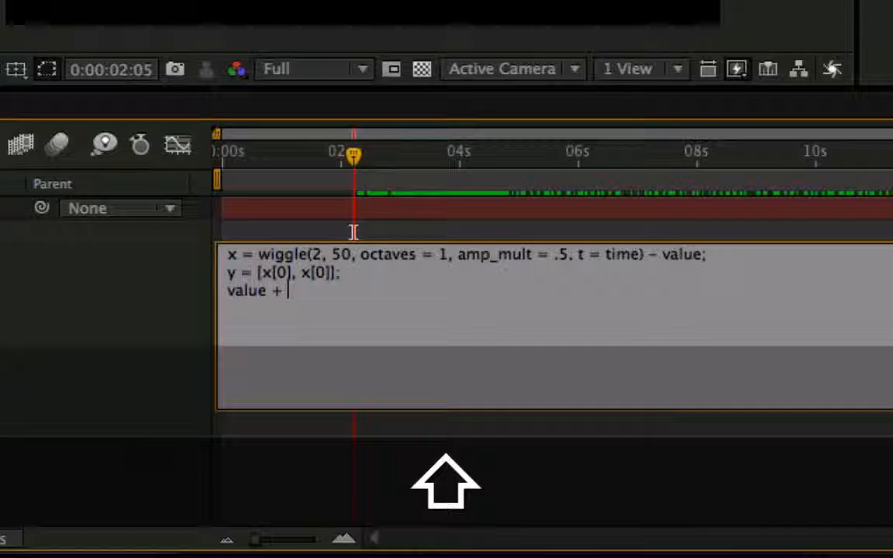
text(y;)
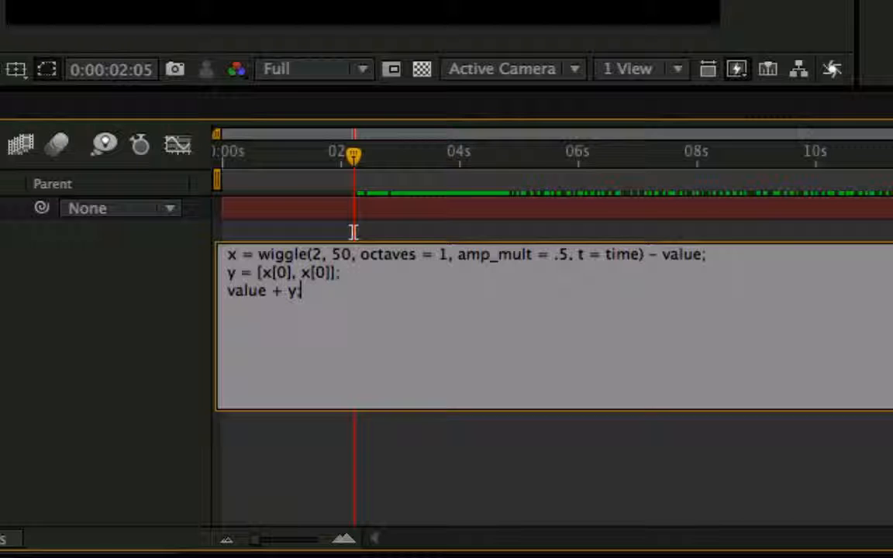
Show the resulting Scale curve in the graph editor and preview the animation from the start.
key(shift+F3)
key(space)
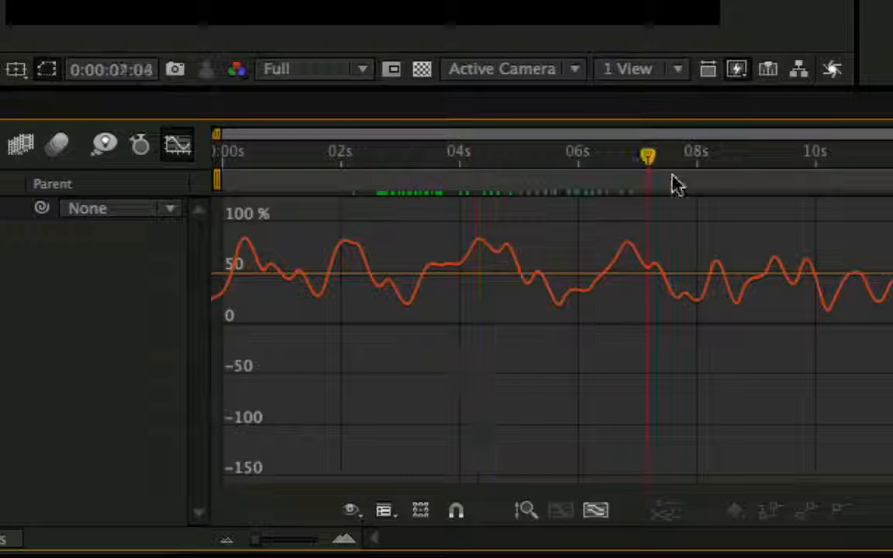
key(0)
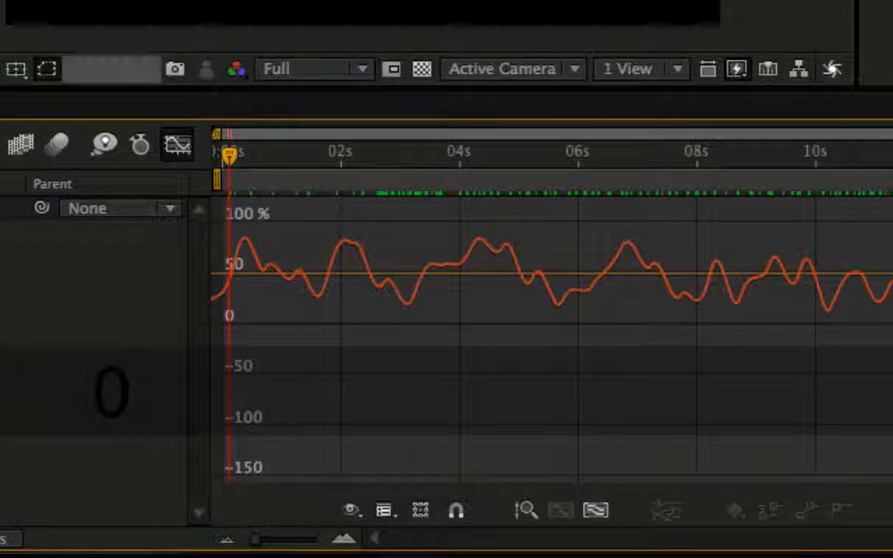
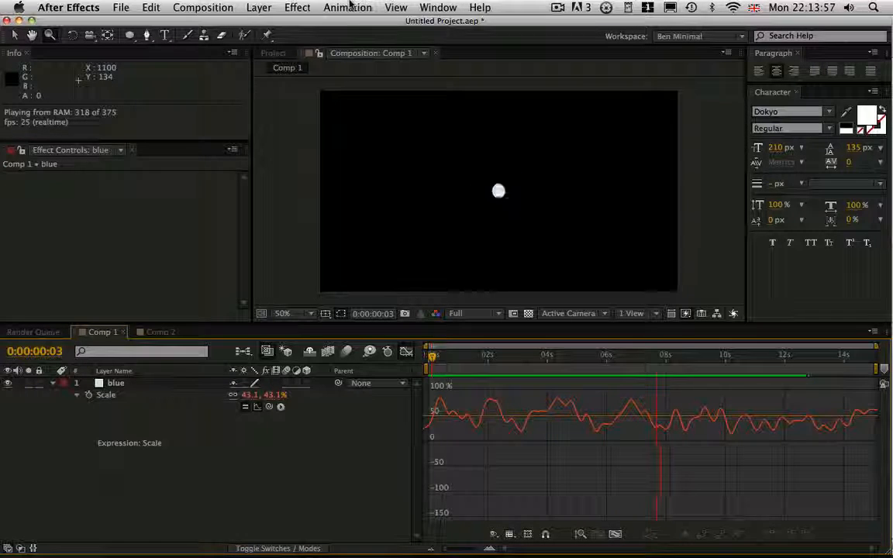
Stop the preview, set octaves to 2 and amp_mult to .65 in the Scale wiggle expression, and show the resulting curve.
key(space)
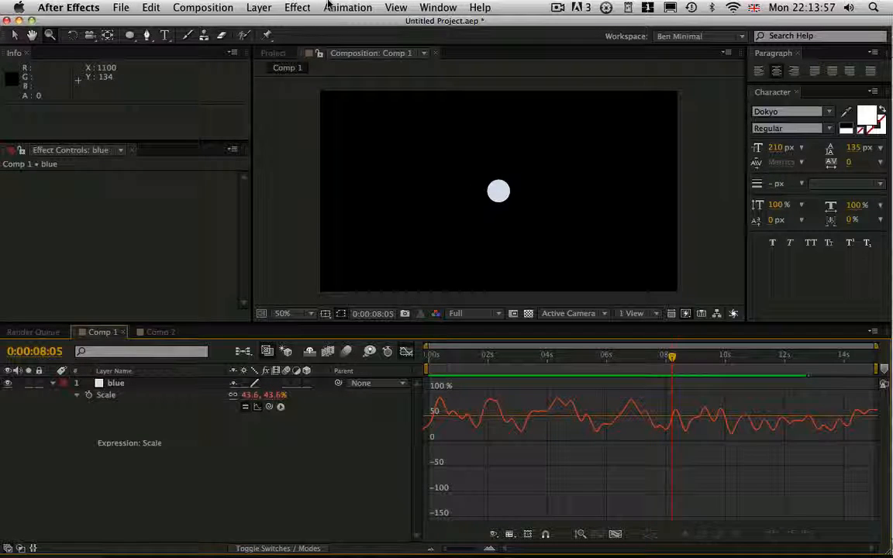
click(407, 351)
click(526, 439)
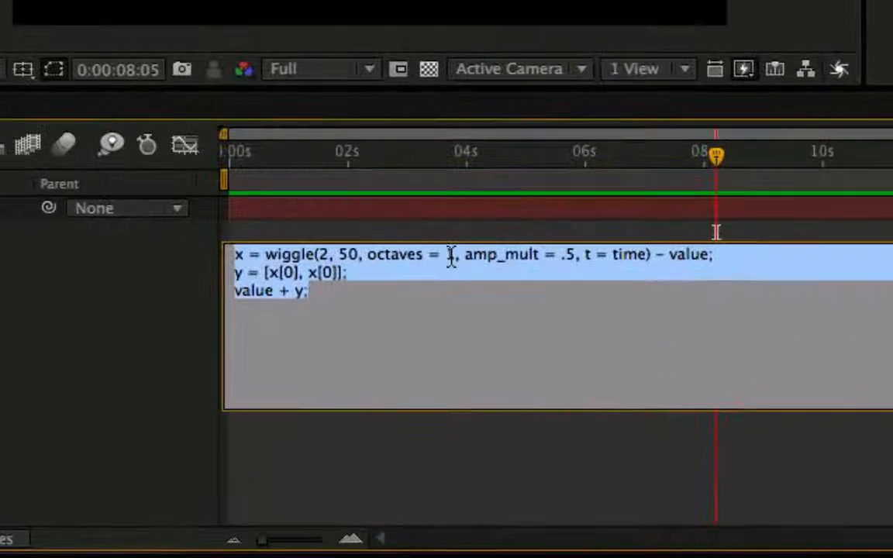
click(542, 407)
key(BackSpace)
text(2)
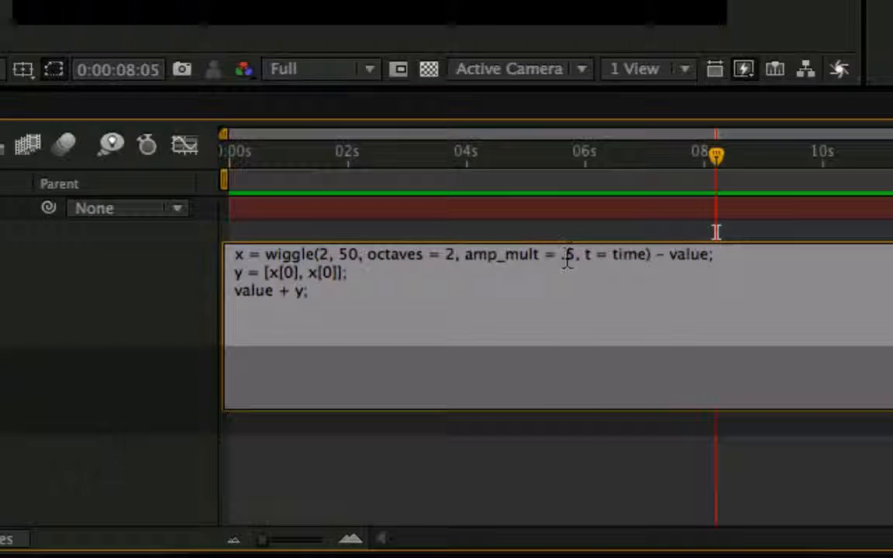
text(6)
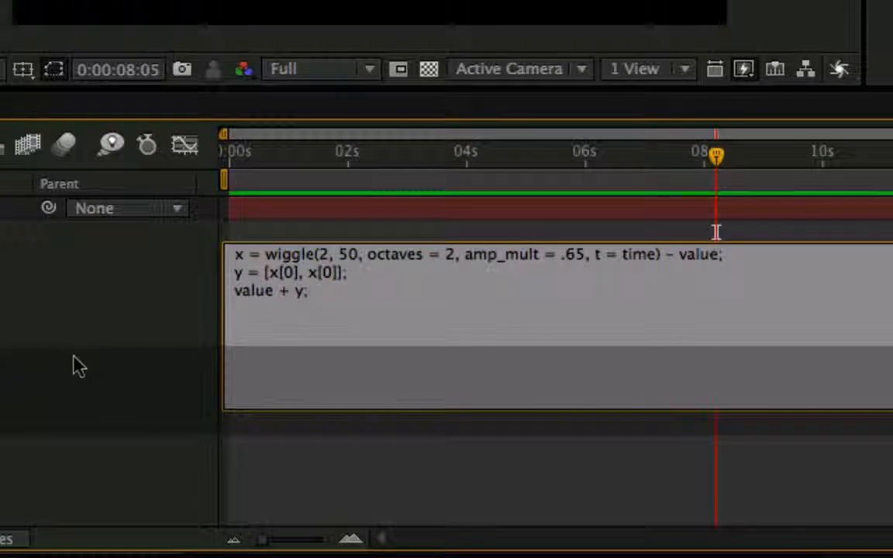
click(79, 367)
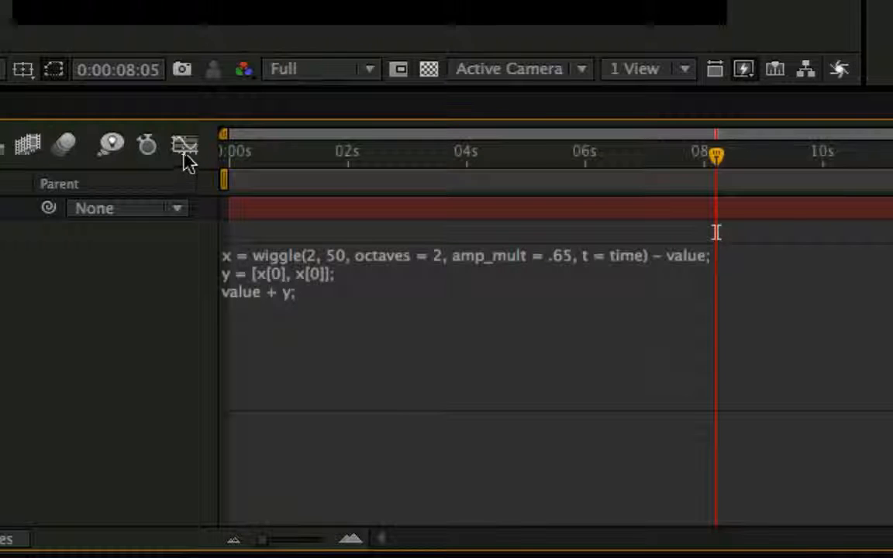
click(185, 147)
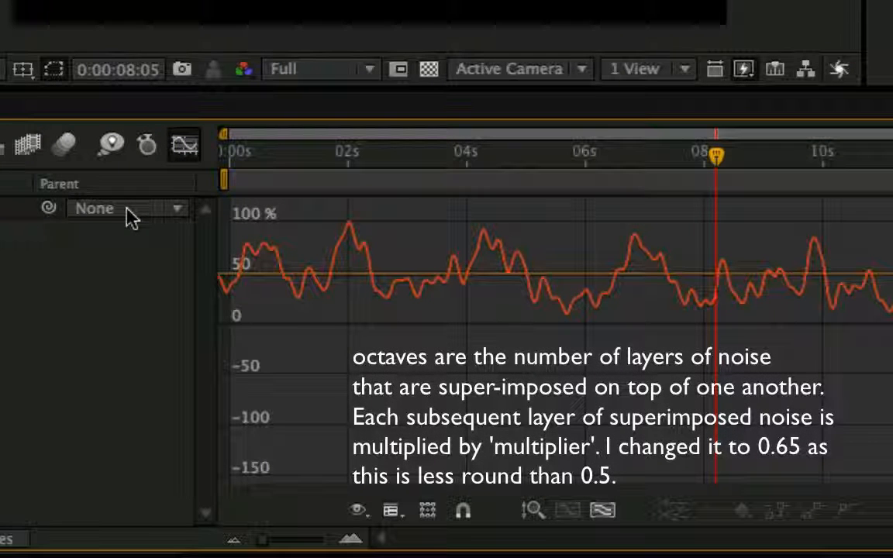
Set the wiggle's octaves to 3 in the Scale expression and examine the curve up close in the graph editor.
click(184, 147)
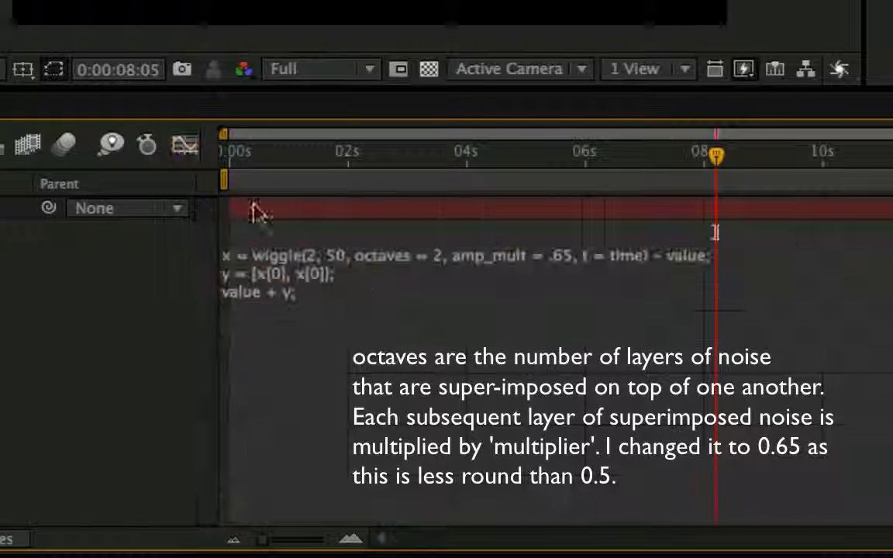
click(391, 263)
click(456, 256)
key(BackSpace)
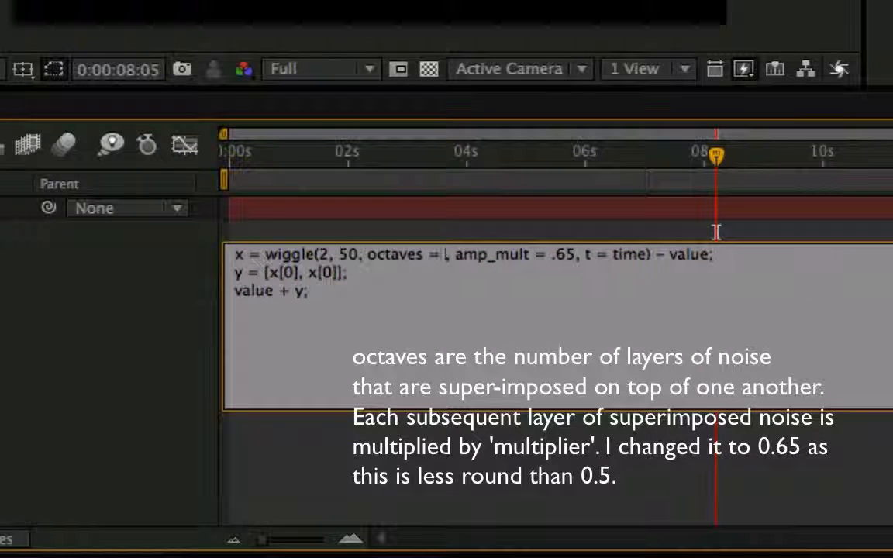
text(3)
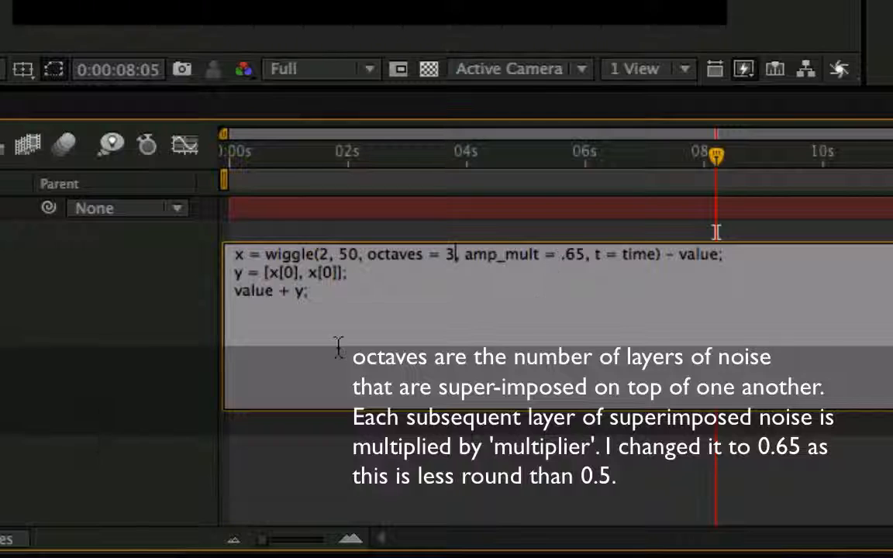
click(76, 349)
click(194, 145)
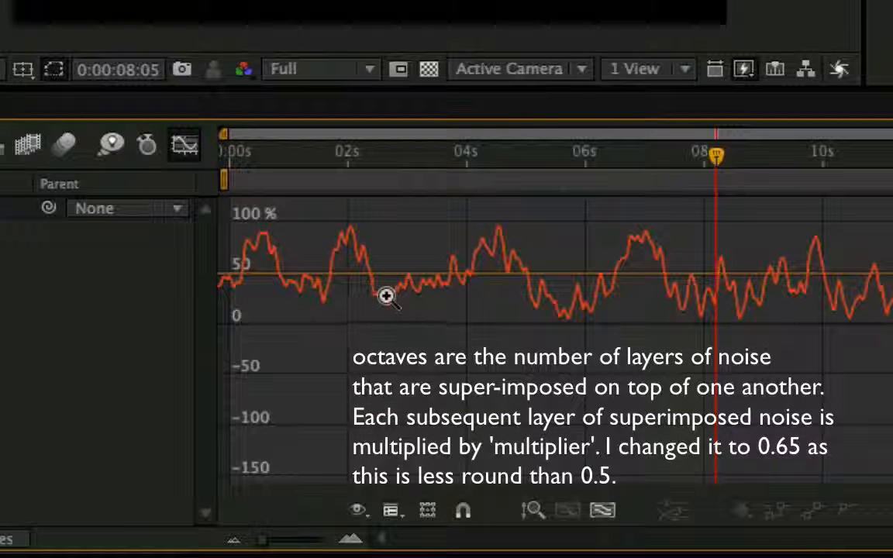
key(equal)
key(equal)
key(equal)
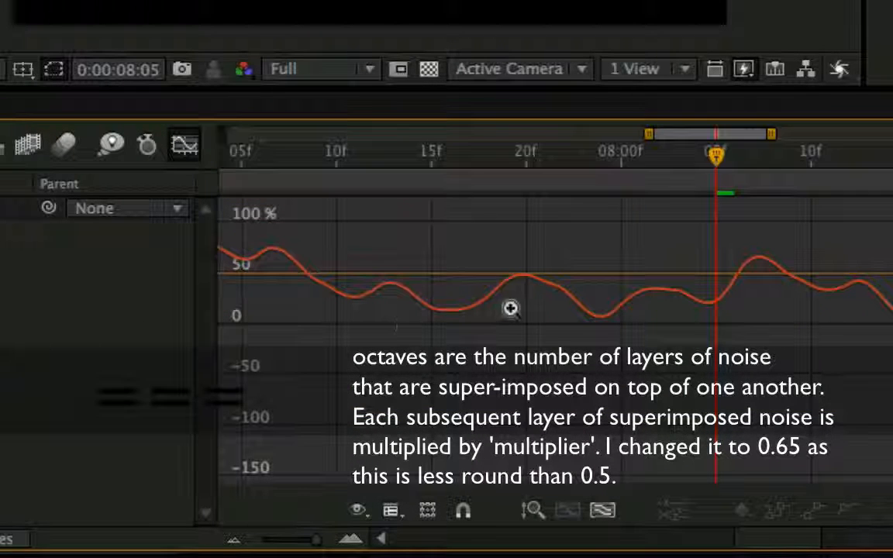
Set the wiggle's octaves to 8 in the Scale expression and inspect the fine detail of the resulting curve.
click(186, 148)
click(450, 264)
click(454, 256)
key(BackSpace)
text(8)
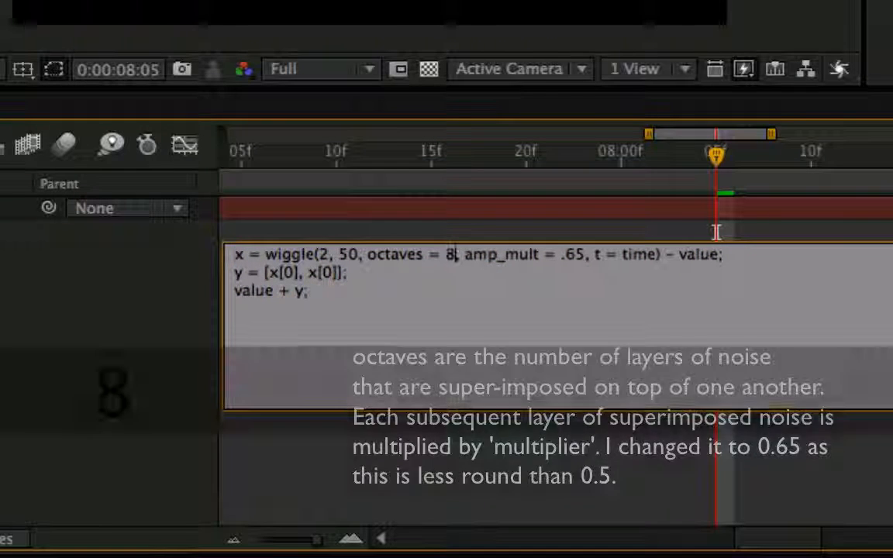
click(184, 147)
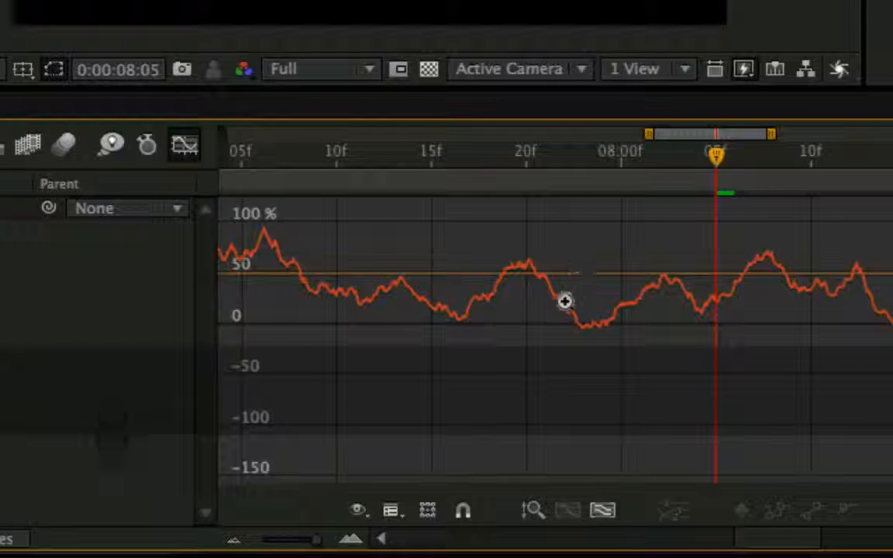
key(equal)
key(equal)
key(equal)
key(equal)
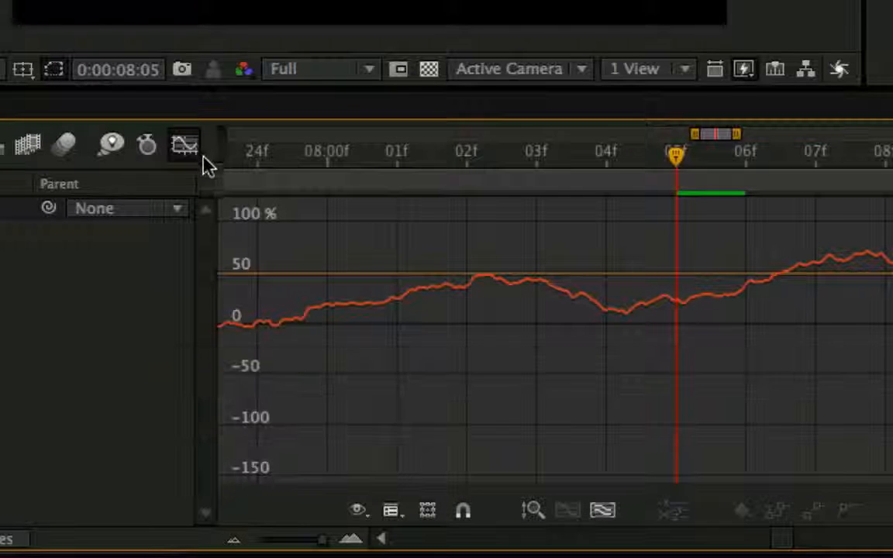
key(minus)
key(minus)
key(minus)
key(minus)
key(minus)
Set the wiggle's octaves back to 3 in the Scale expression and briefly check its curve.
click(189, 148)
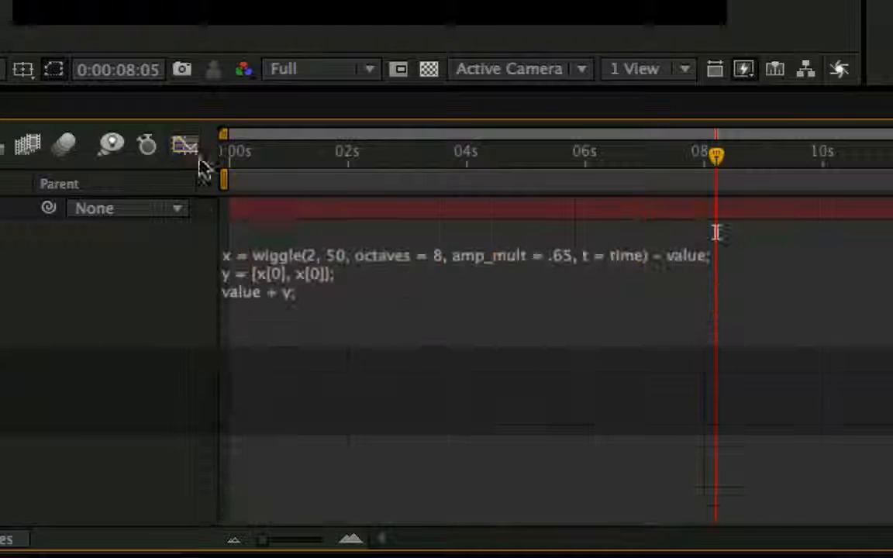
click(411, 278)
click(456, 256)
key(BackSpace)
text(3)
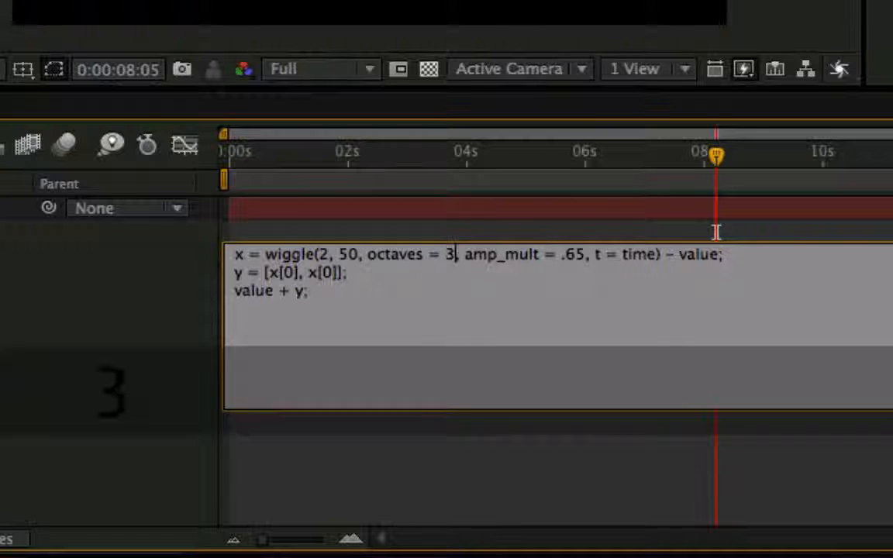
click(171, 349)
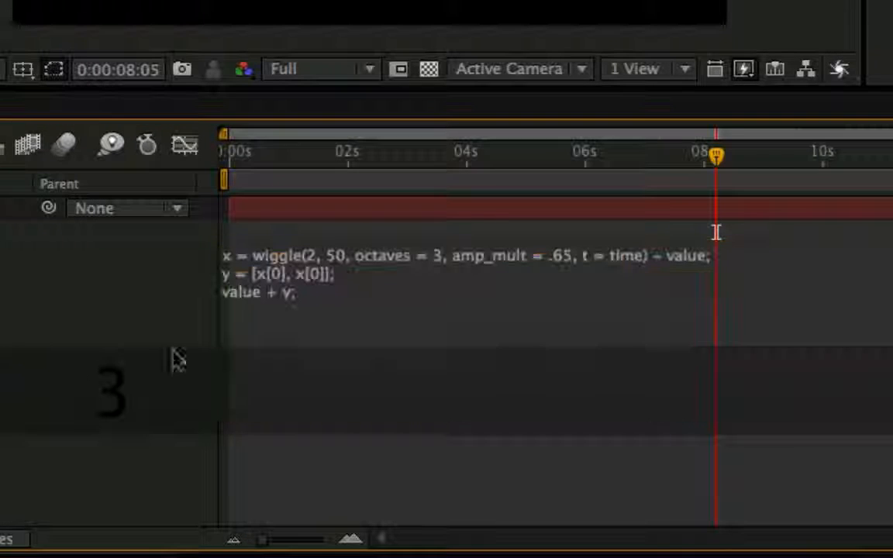
click(186, 148)
click(186, 148)
Set the wiggle's frequency to 5 in the Scale expression and briefly check the curve in the graph editor.
click(318, 269)
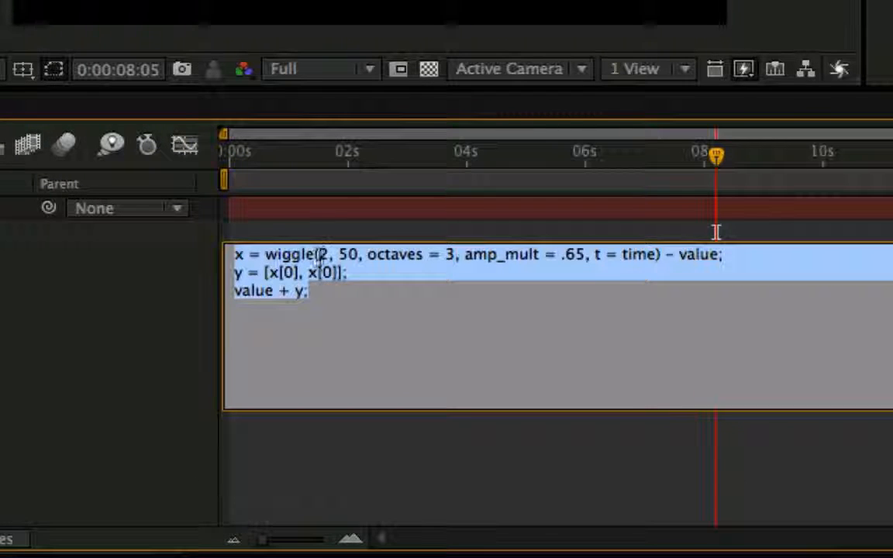
click(325, 256)
key(BackSpace)
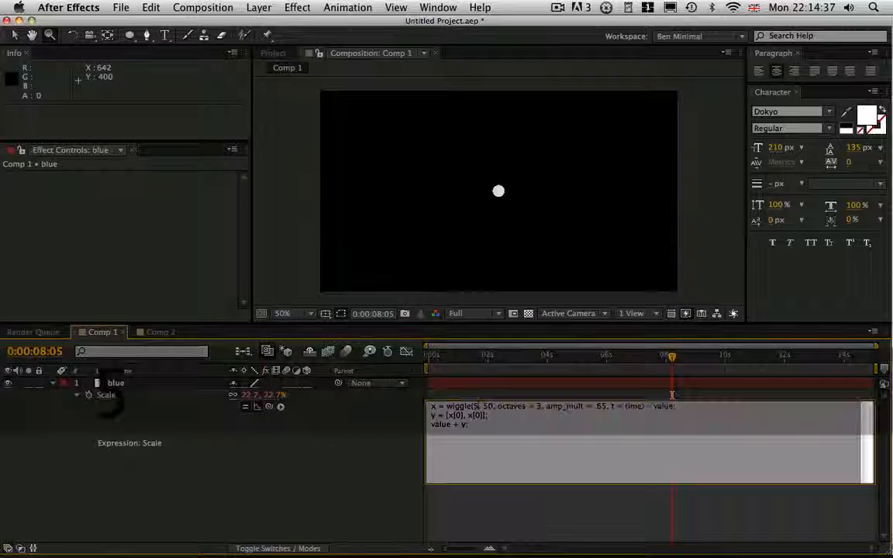
text(5)
click(406, 352)
click(406, 351)
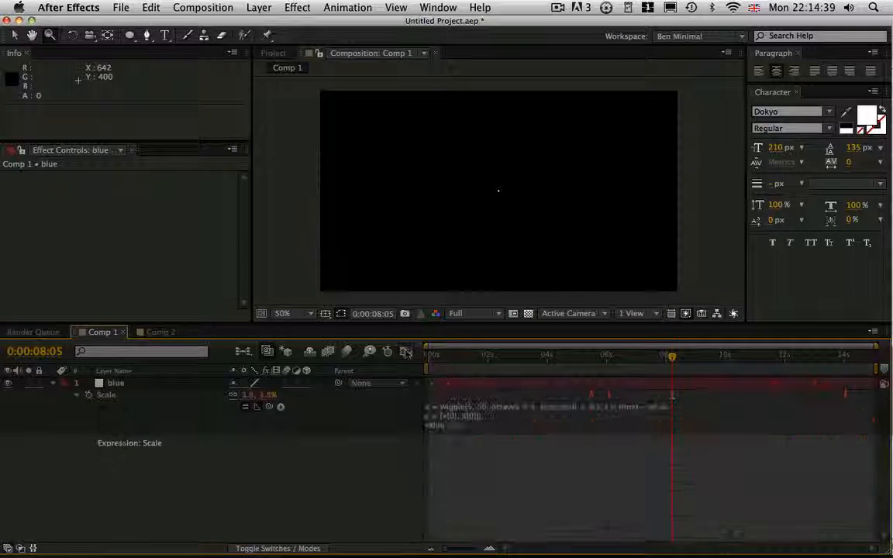
click(673, 396)
click(224, 439)
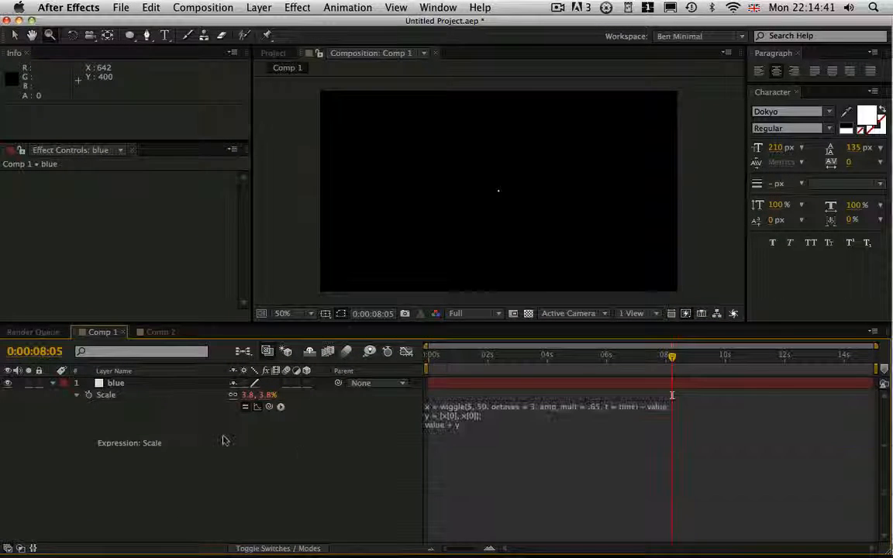
Add a Point Control effect to the blue layer and rename it freq / amp.
click(236, 387)
click(297, 7)
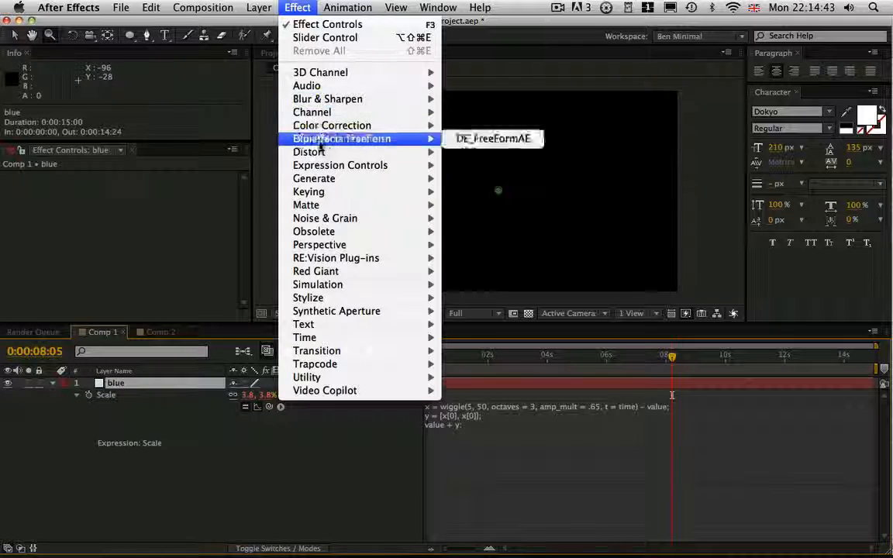
mouse_move(349, 165)
click(488, 222)
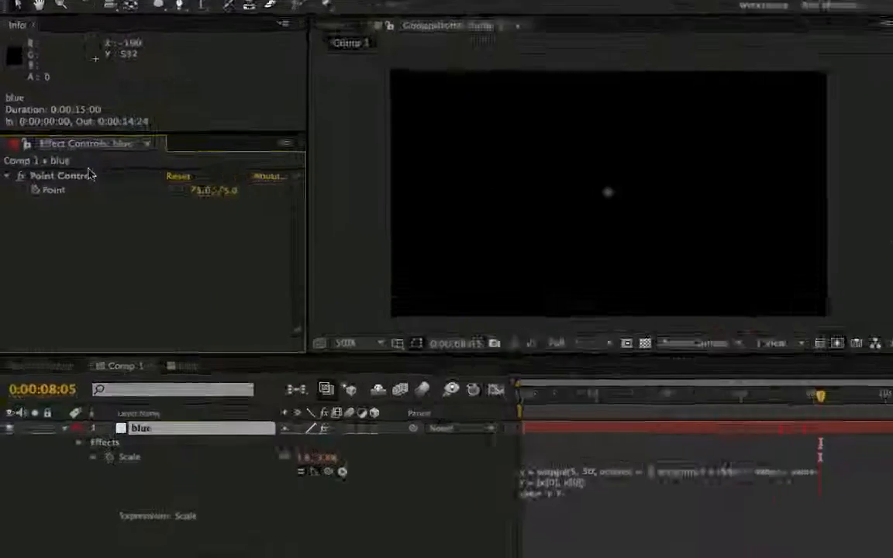
key(Return)
text(freq)
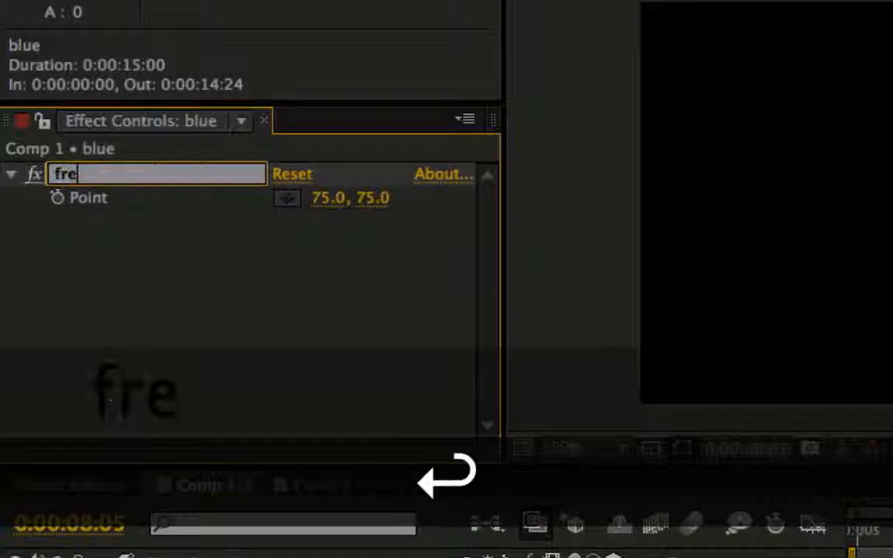
text( / amp)
key(Return)
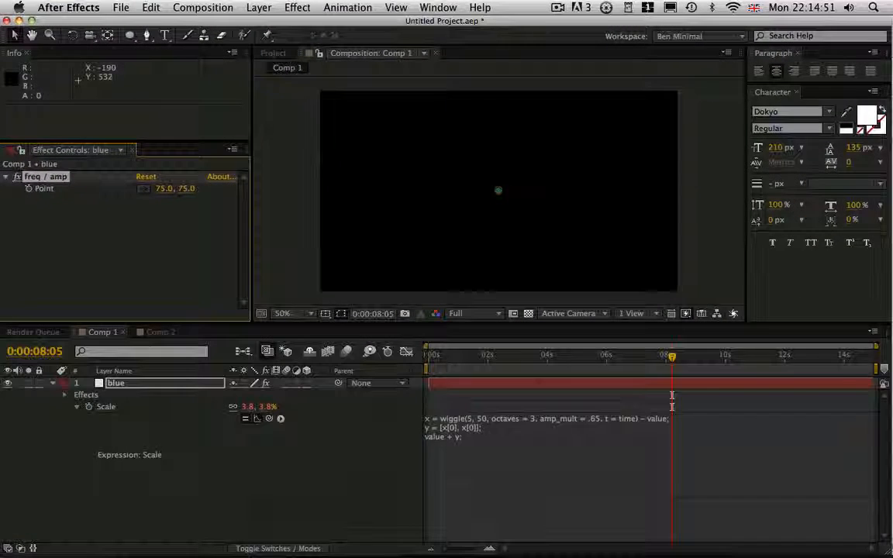
Define tFreq on a new first line of the Scale expression, linked to the freq / amp control's first Point value.
click(451, 419)
click(432, 418)
text(tFreq)
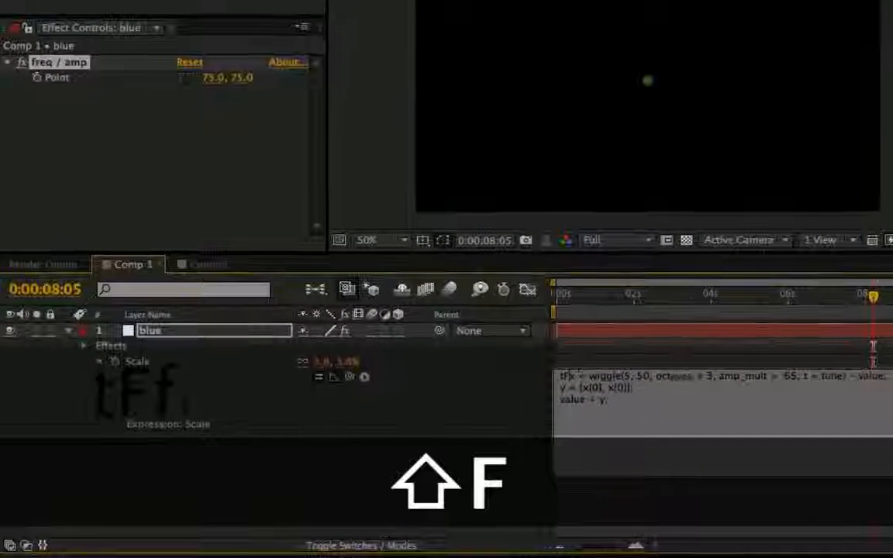
text( =)
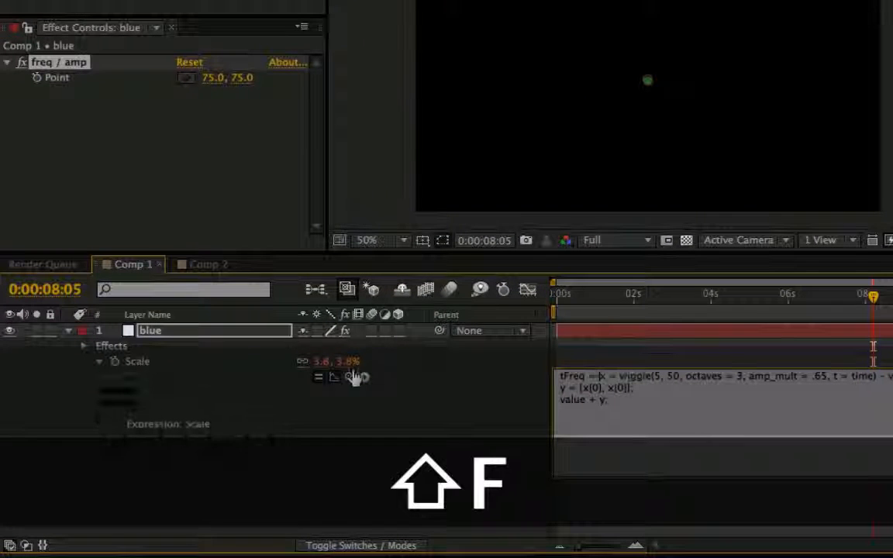
drag(215, 92, 214, 79)
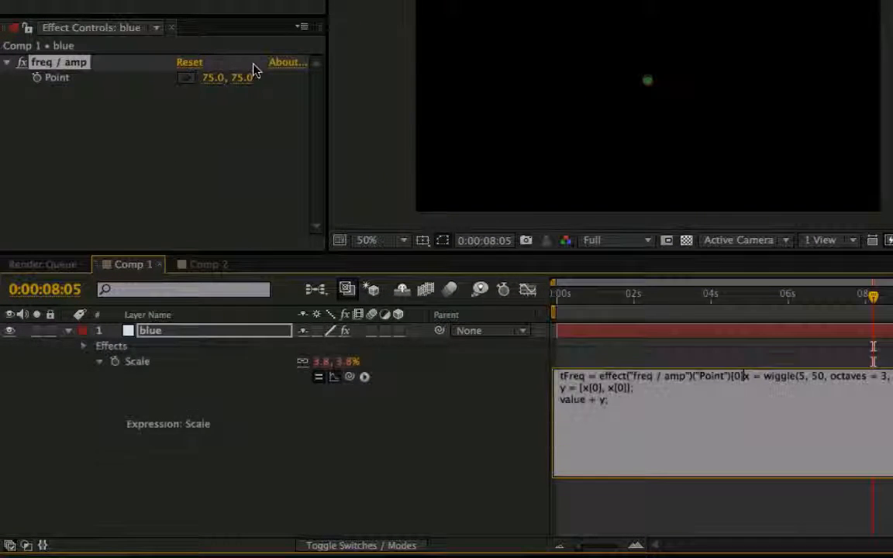
text(;)
key(Return)
Define tAmp on the second expression line, linked to the control's second Point value, followed by a blank line.
text(tAmp = x = wiggle(5, 50, octaves = 3, amp_mult = .65, t = time) - v)
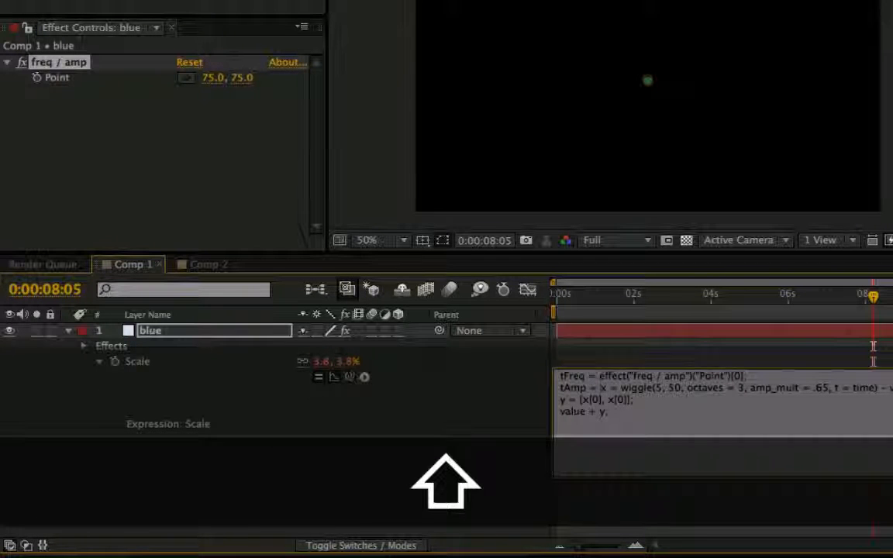
drag(348, 377, 249, 83)
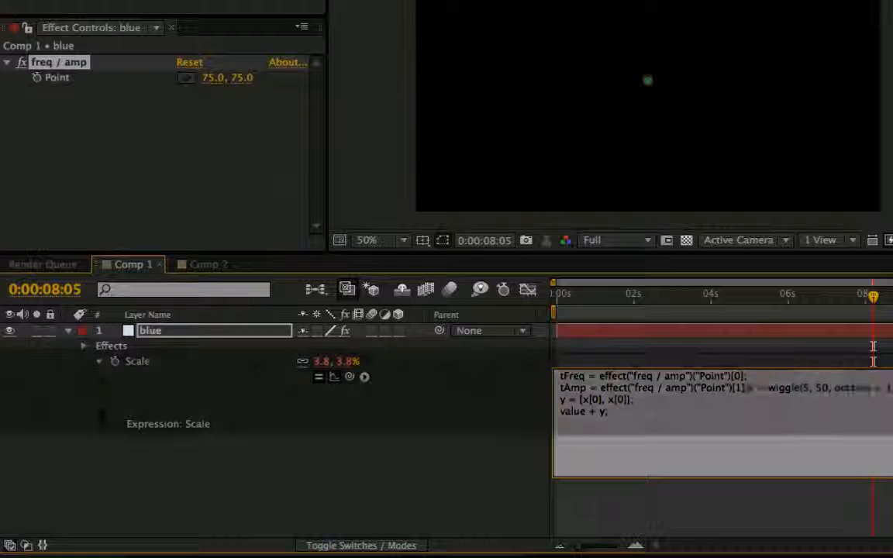
text(;)
key(Return)
key(Return)
Replace the wiggle's frequency and amplitude numbers with tFreq and tAmp and apply the Scale expression.
double_click(571, 376)
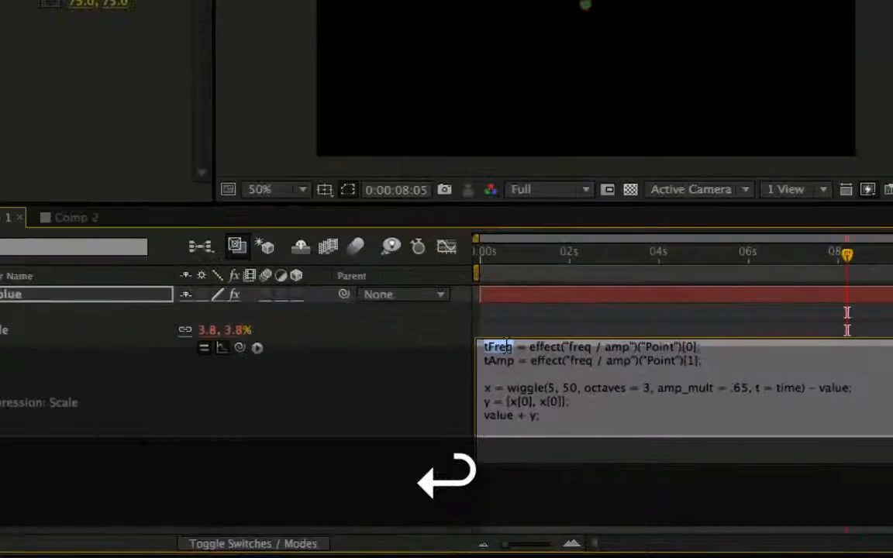
key(super+c)
double_click(616, 411)
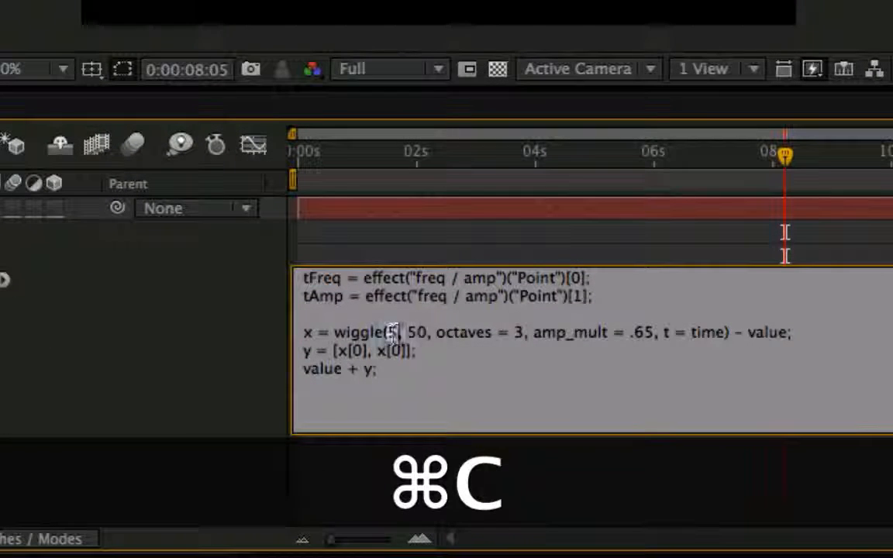
key(super+v)
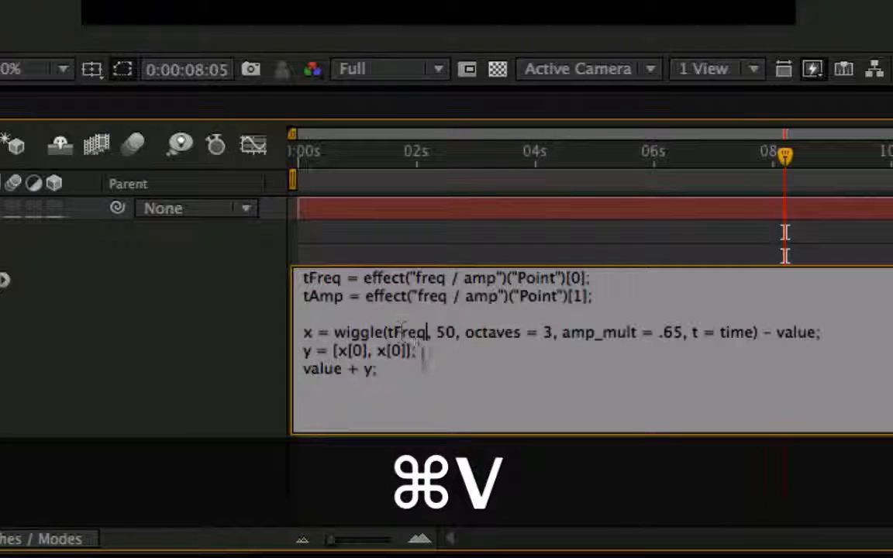
double_click(331, 297)
key(super+c)
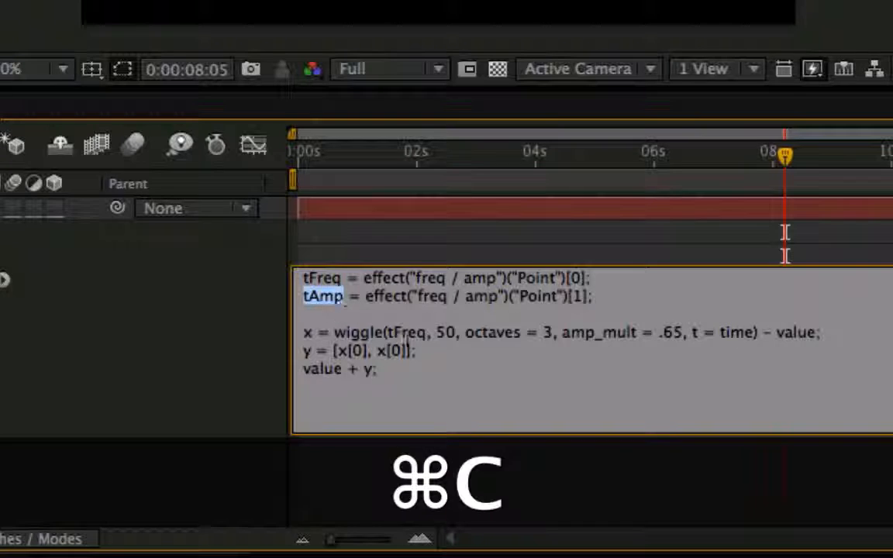
double_click(442, 335)
key(super+v)
click(63, 404)
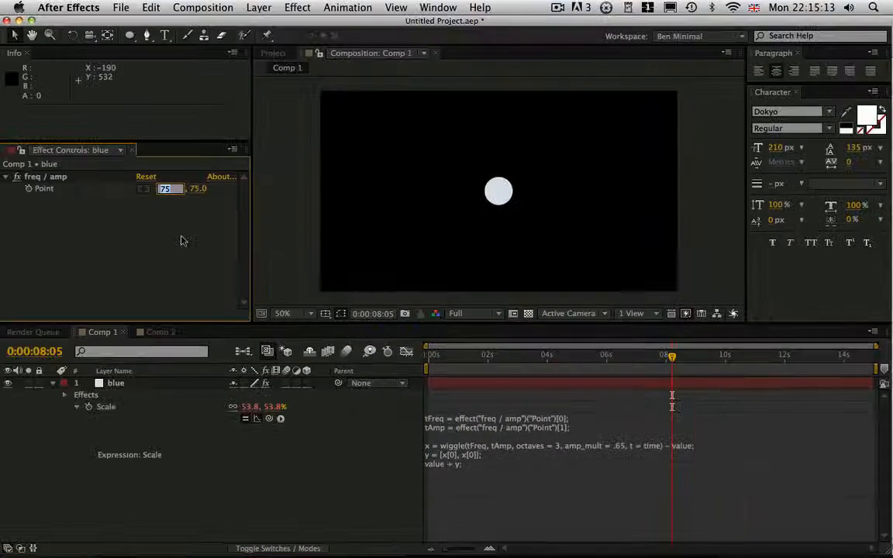
Set the blue layer's freq / amp Point values to 3 and 50.
text(3)
key(Return)
click(195, 188)
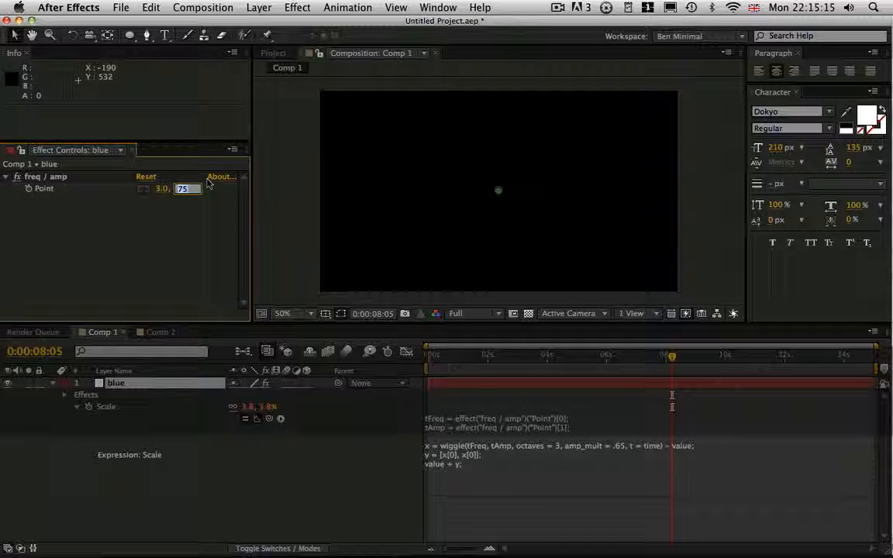
text(50)
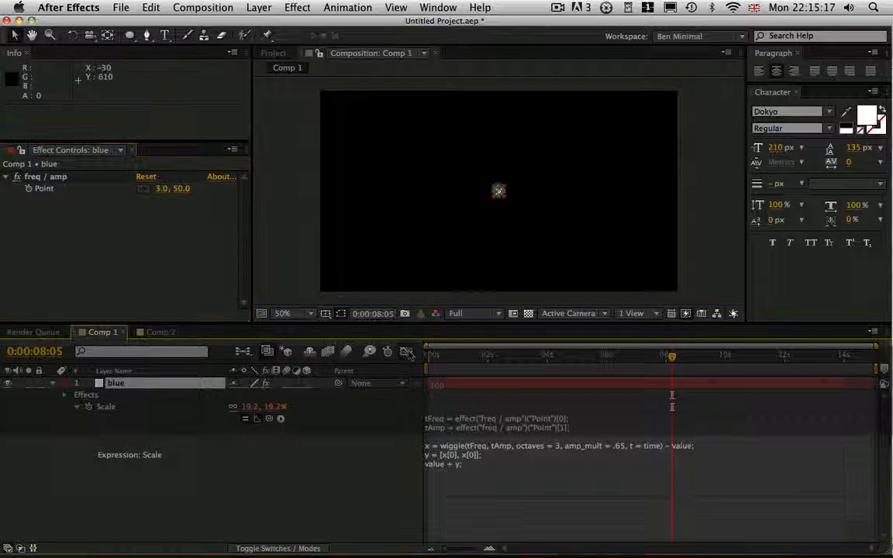
Display the Scale graph and lower the freq / amp Point values to about 0.6 and 32.2.
click(407, 352)
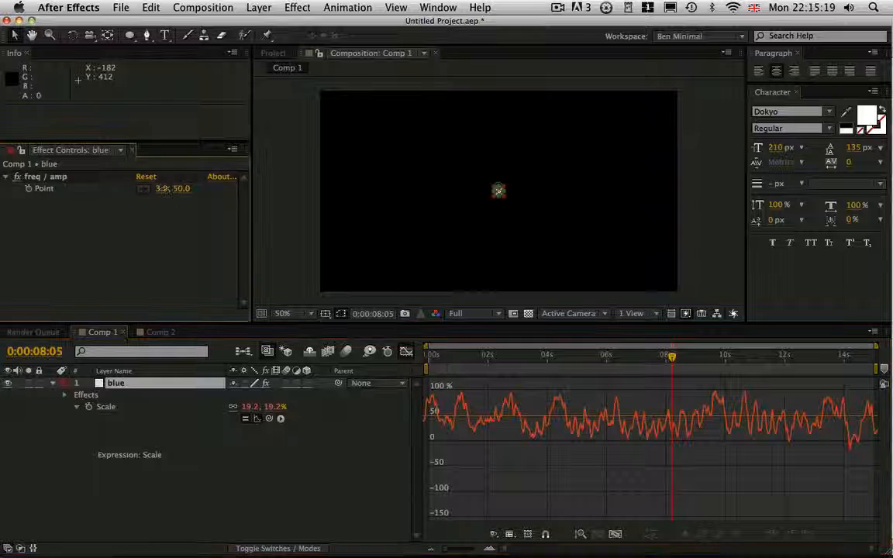
drag(163, 189, 144, 192)
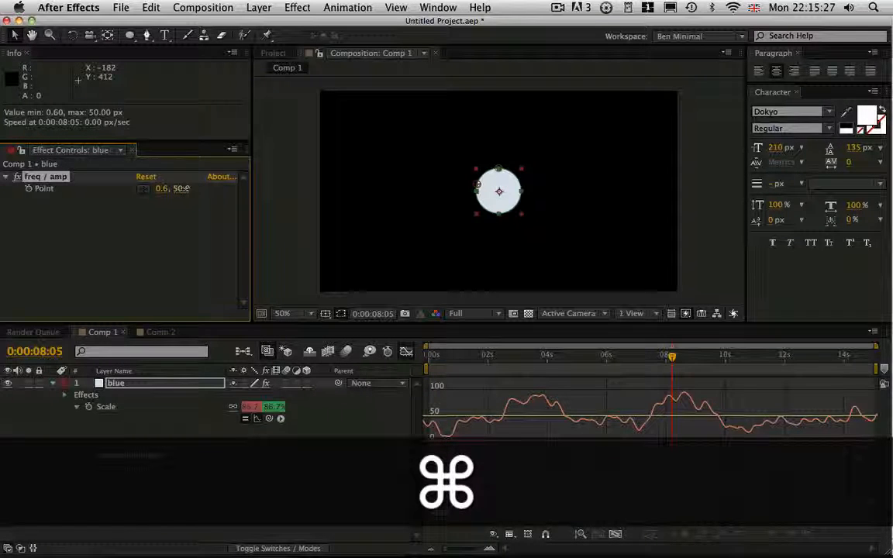
drag(221, 189, 100, 221)
drag(180, 189, 171, 189)
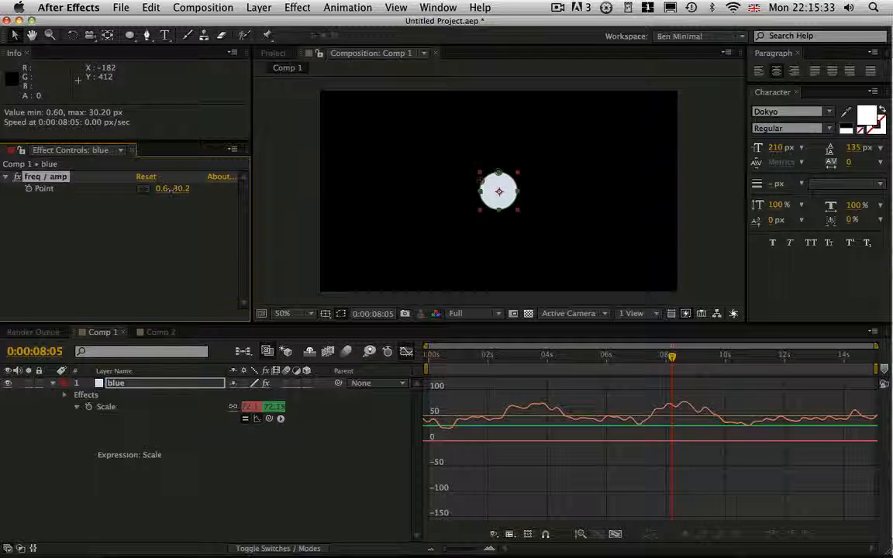
Set the freq / amp Point back to 3 and 50, close the graph view and preview the animation.
text(3)
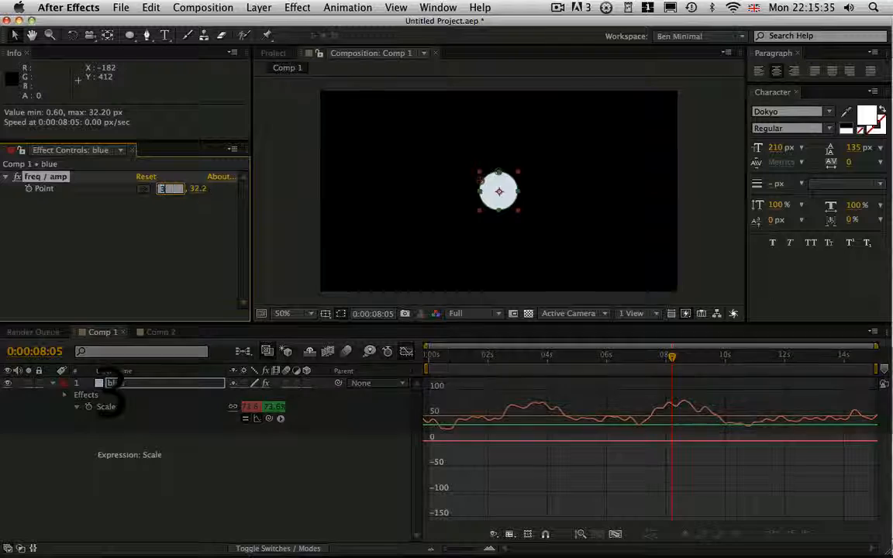
key(Tab)
text(50)
key(Return)
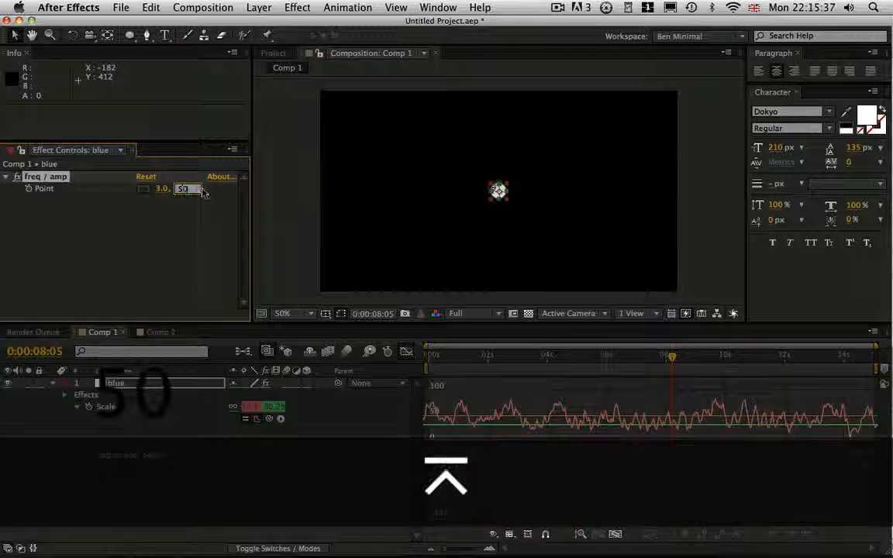
click(406, 351)
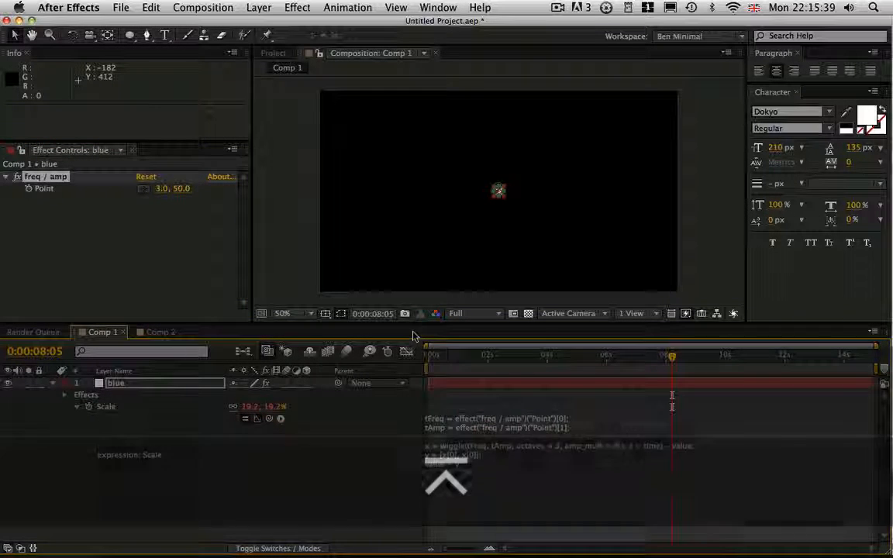
key(KP_0)
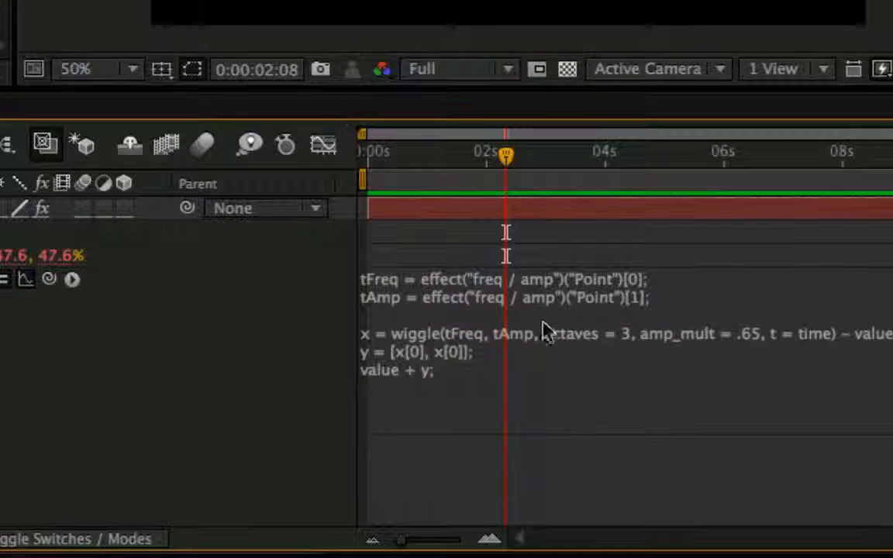
Change the wiggle's octaves to 2 in the blue layer's Scale expression.
click(546, 332)
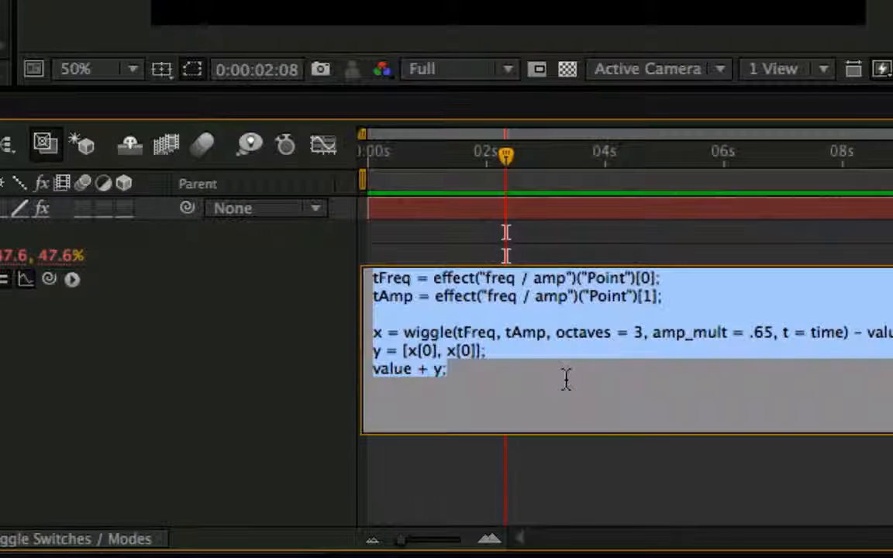
click(639, 333)
key(BackSpace)
text(2)
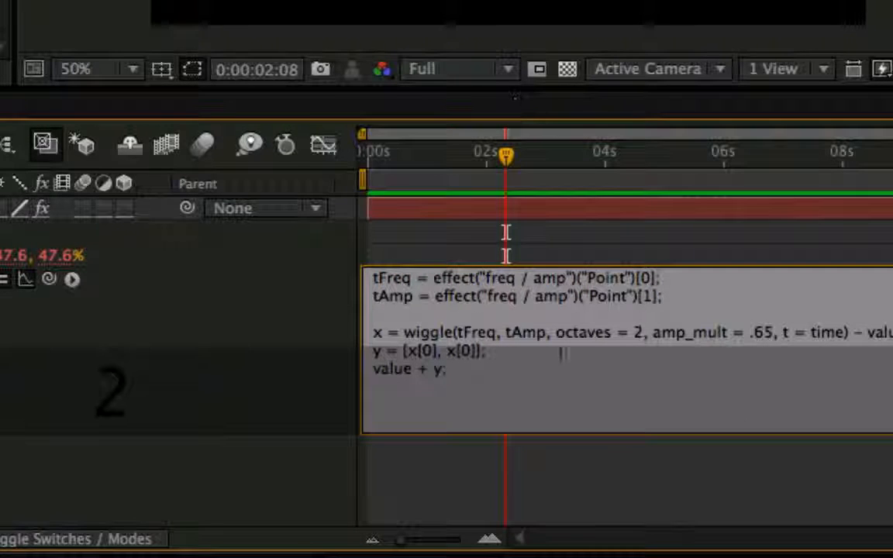
Set the freq / amp control's first Point value to 2 and preview the animation.
click(125, 341)
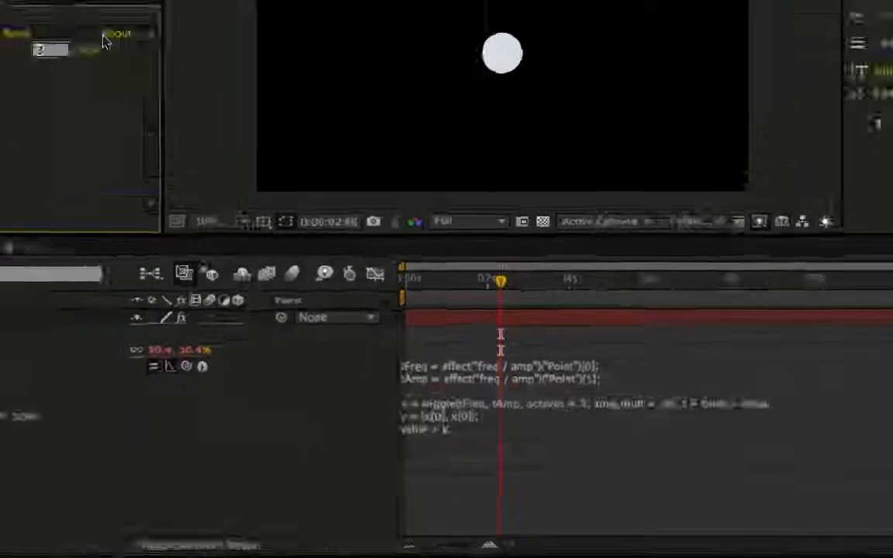
key(Return)
key(KP_0)
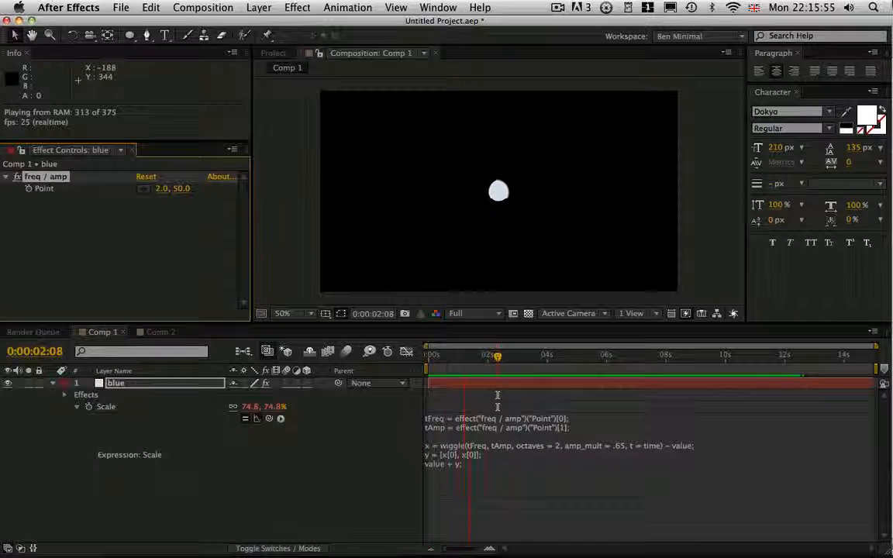
key(space)
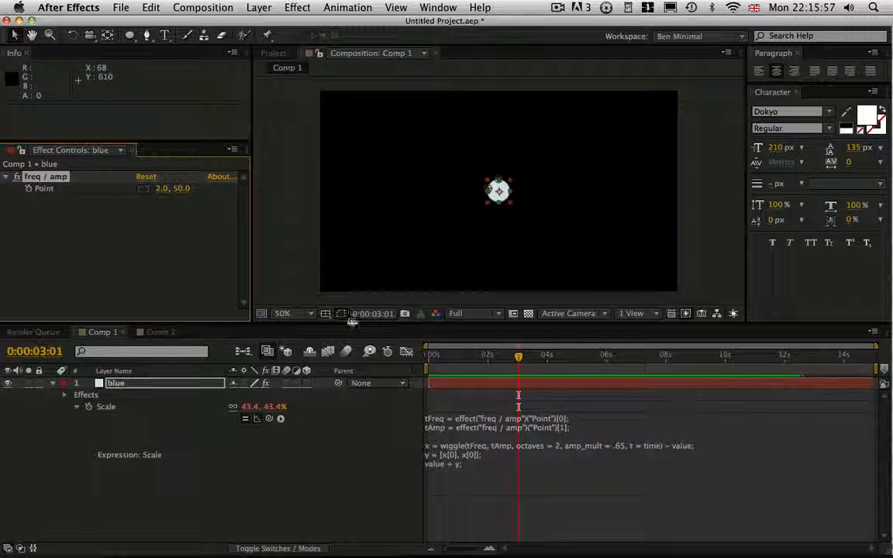
Enable motion blur for the blue layer and the composition, and preview the result.
click(347, 352)
key(KP_0)
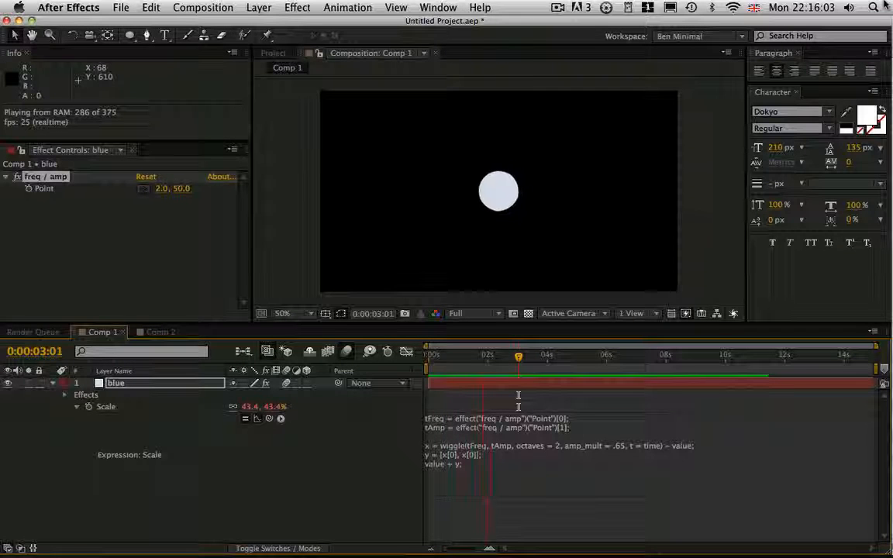
key(space)
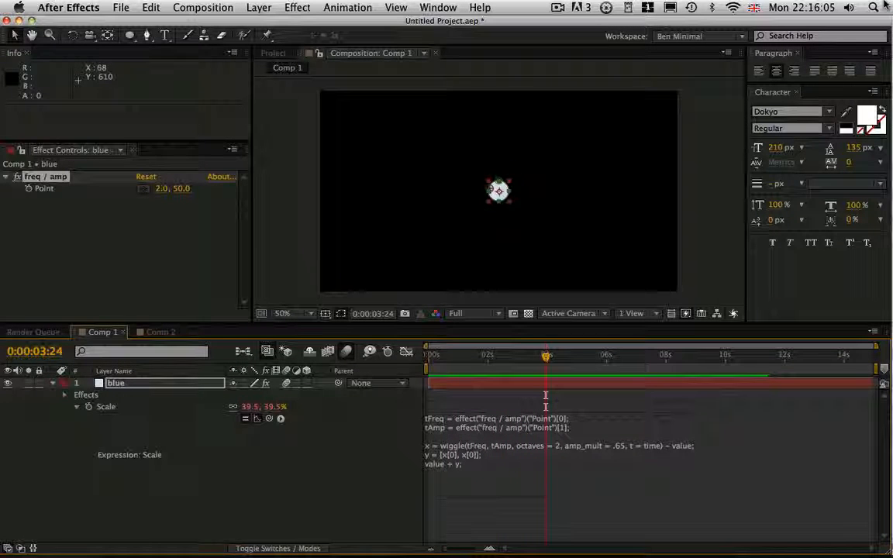
Collapse and hide the blue layer, and create a new text layer.
click(77, 384)
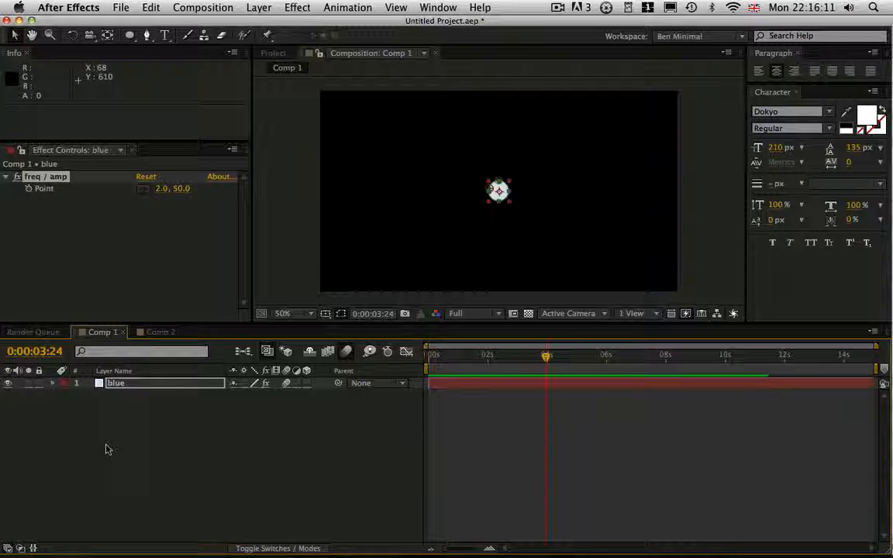
click(9, 384)
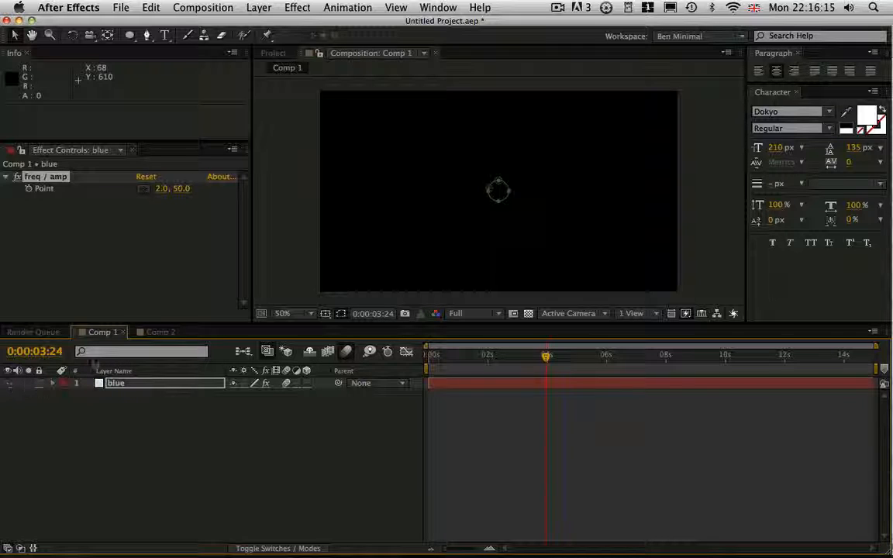
click(259, 7)
mouse_move(260, 24)
click(443, 26)
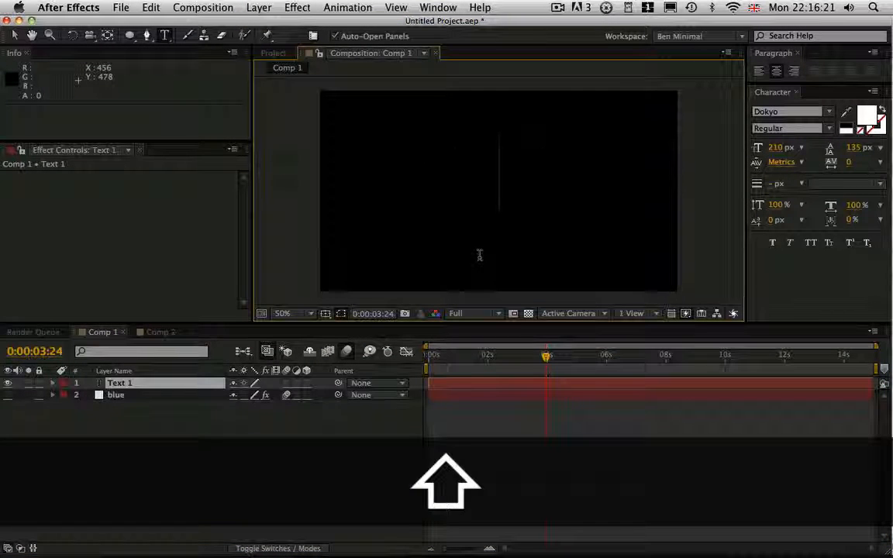
Enter EARTH and QUAKE on two lines in the text layer and finish text editing.
text(EA)
text(RTH)
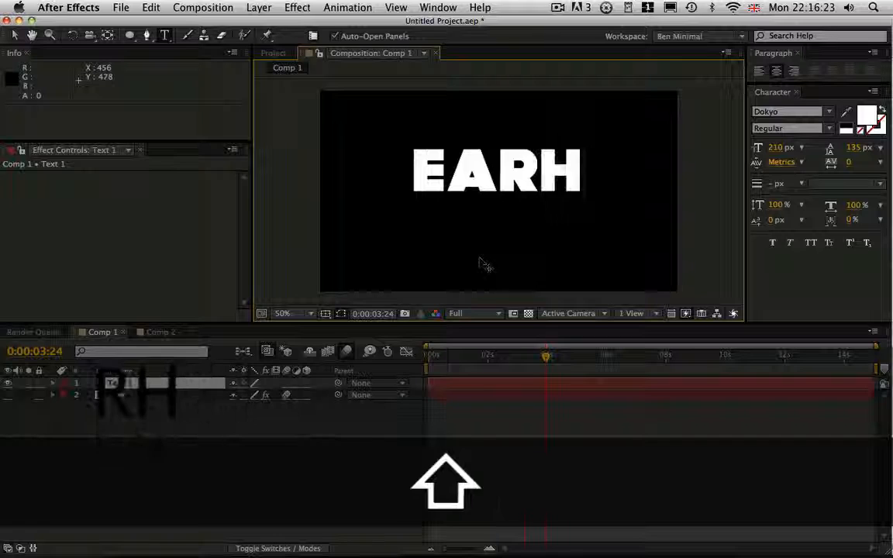
key(BackSpace)
text(TH)
key(Return)
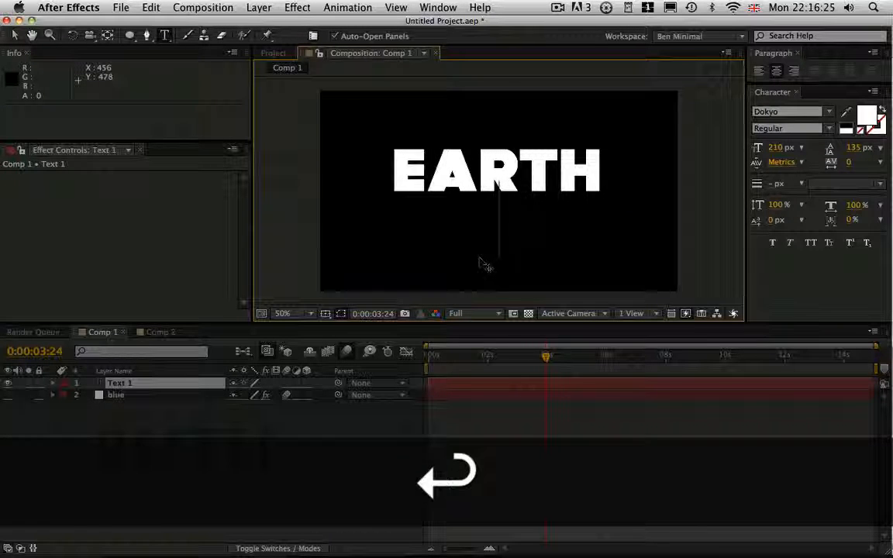
text(QUEAT)
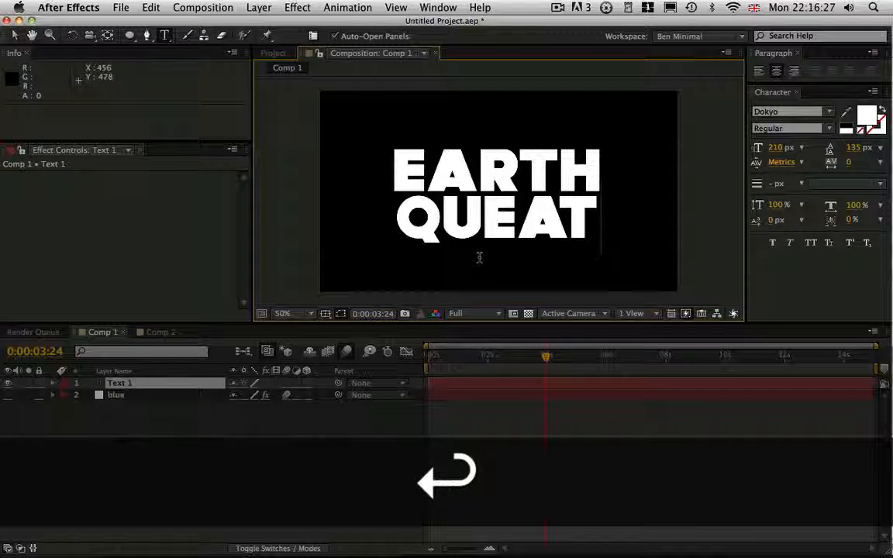
key(BackSpace)
key(BackSpace)
key(BackSpace)
text(AKE)
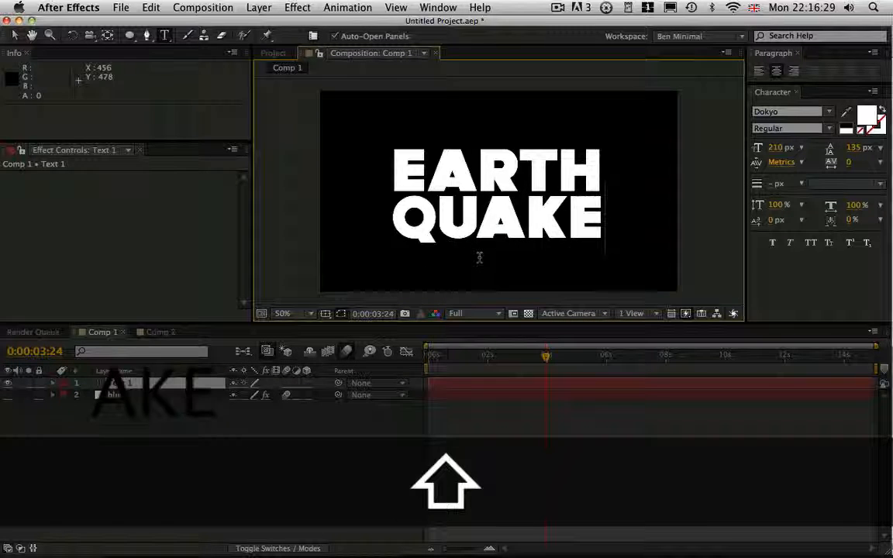
key(super+a)
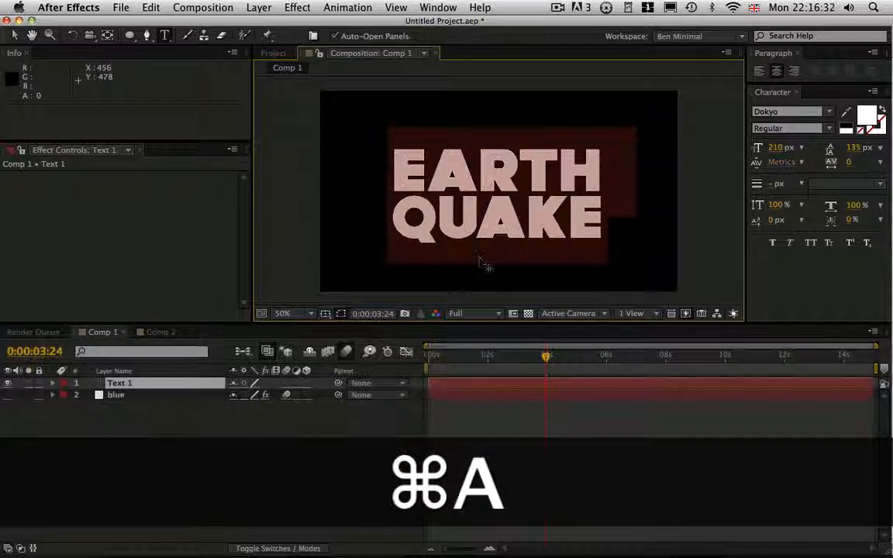
click(208, 496)
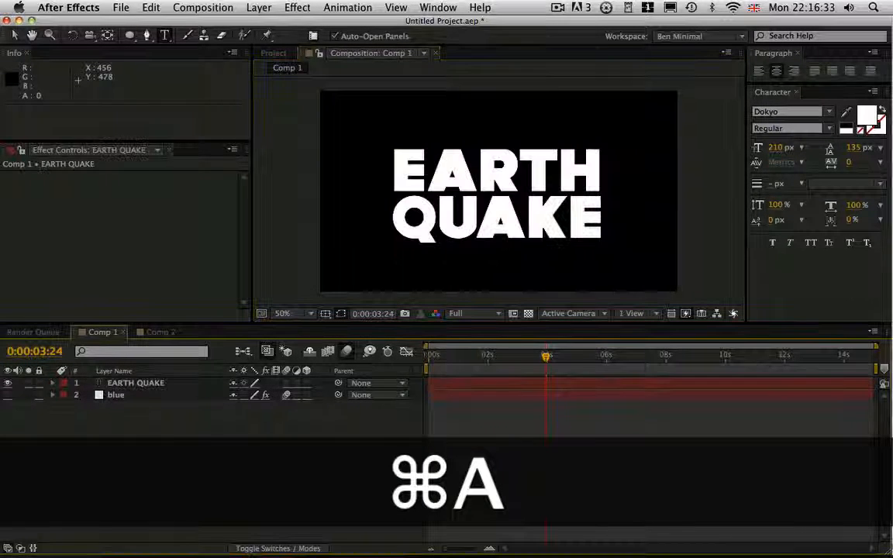
Scale down the EARTH QUAKE layer, reveal its Position and make it a 3D layer.
click(182, 384)
key(s)
mouse_move(253, 396)
mouse_down()
mouse_move(224, 400)
mouse_move(260, 398)
mouse_up()
key(p)
click(307, 384)
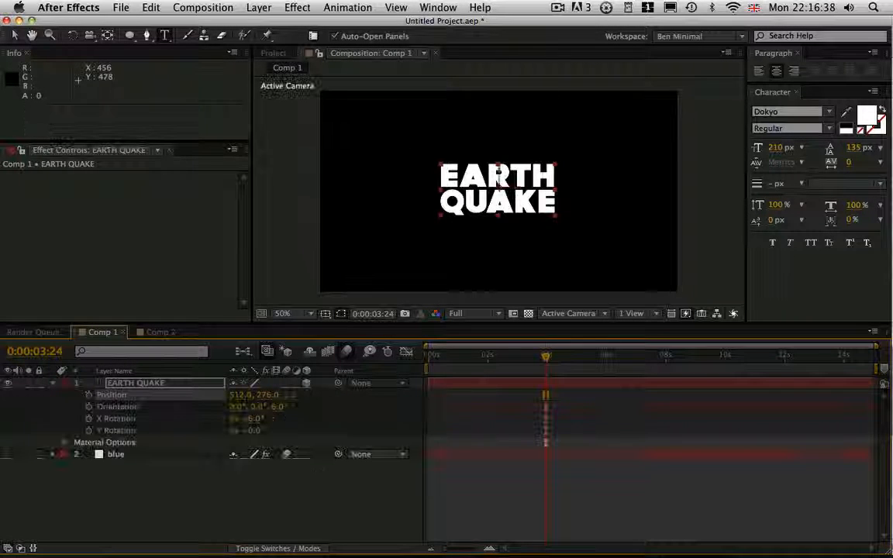
click(97, 512)
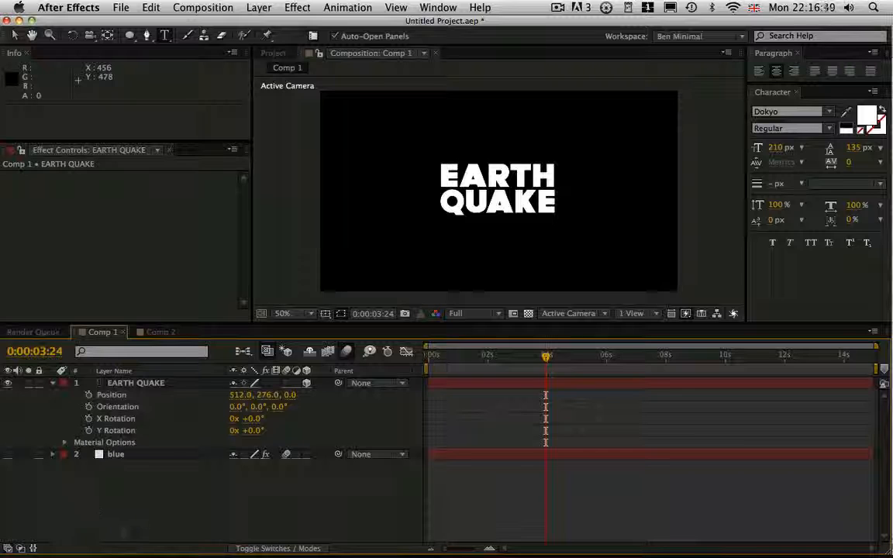
Review the blue layer's Scale expression and collapse the layer again.
click(113, 456)
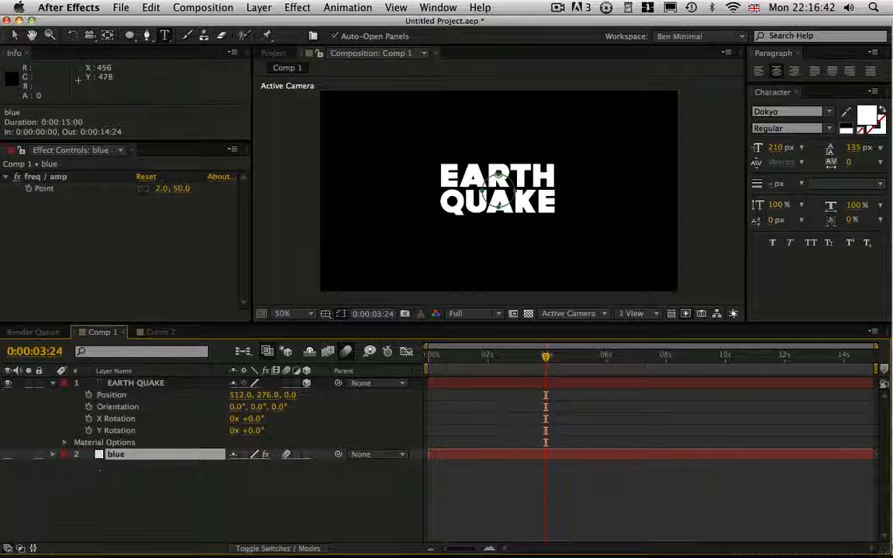
key(u)
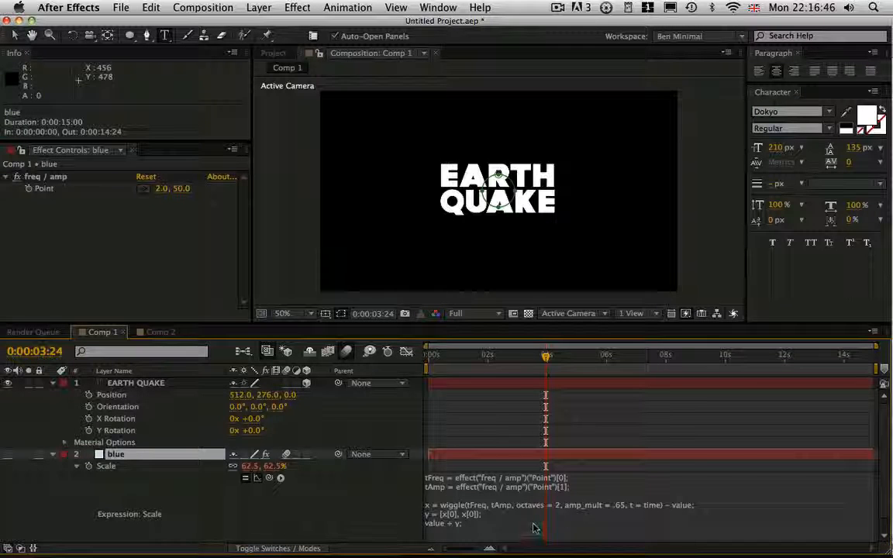
click(53, 455)
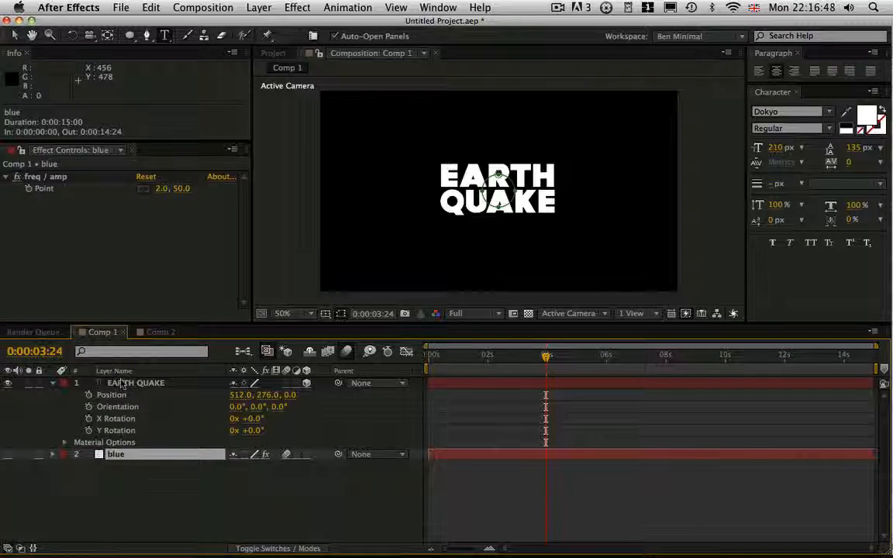
Add the Position expression x = wiggle(freq, amp, octaves = 1, amp_mult = .5, t = time) to the EARTH QUAKE layer.
alt+click(89, 395)
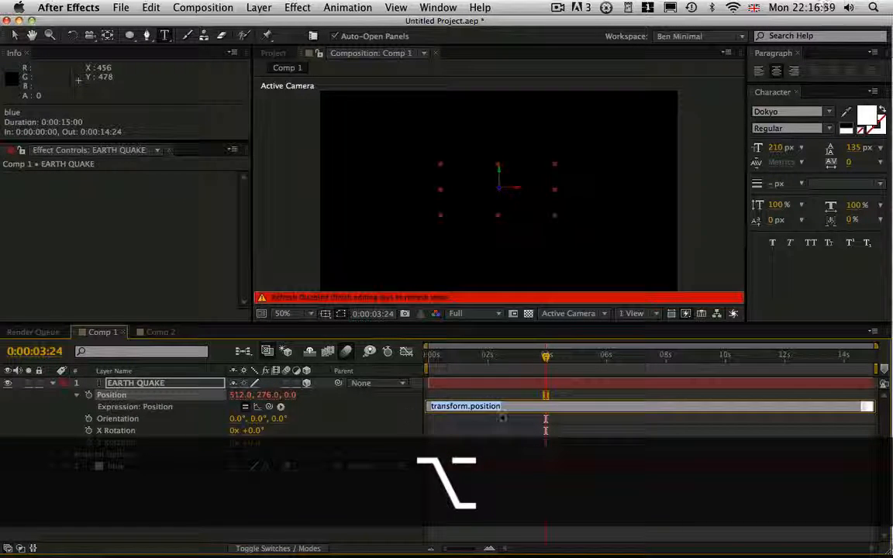
drag(503, 412, 421, 404)
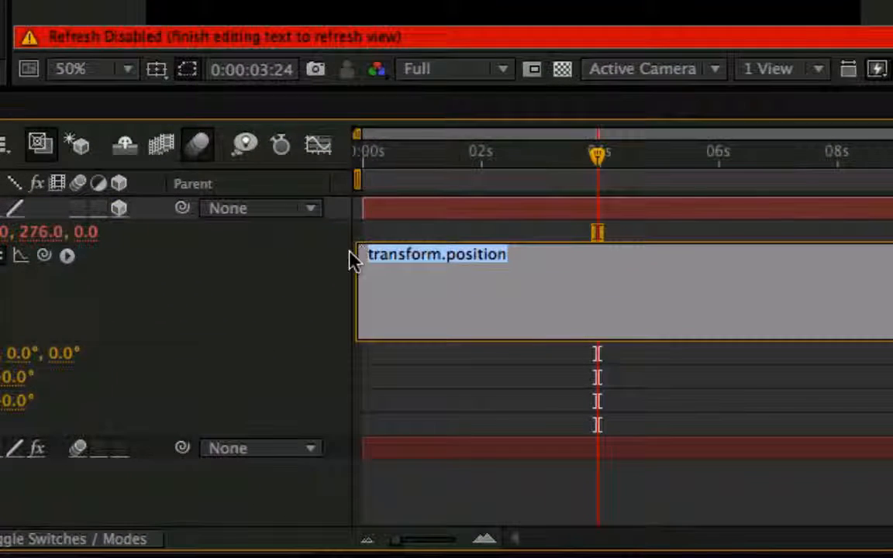
text(x =)
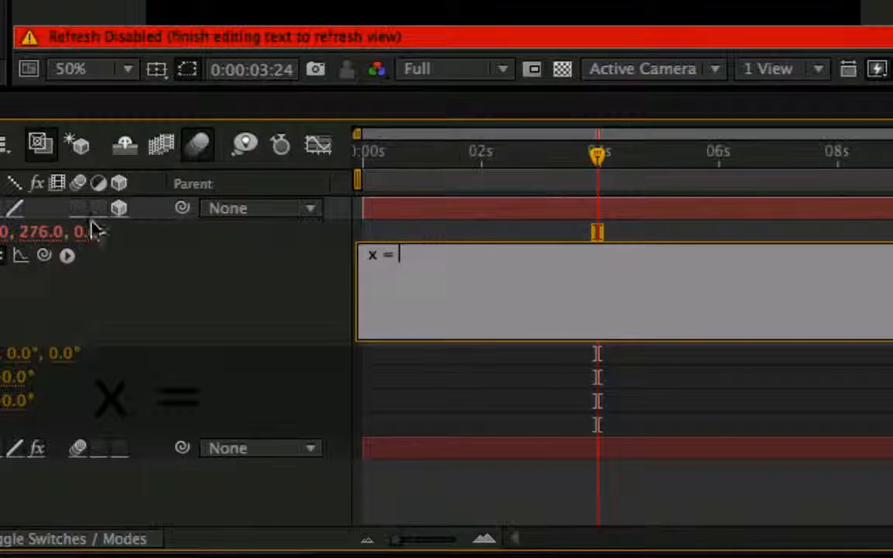
click(67, 255)
mouse_move(219, 473)
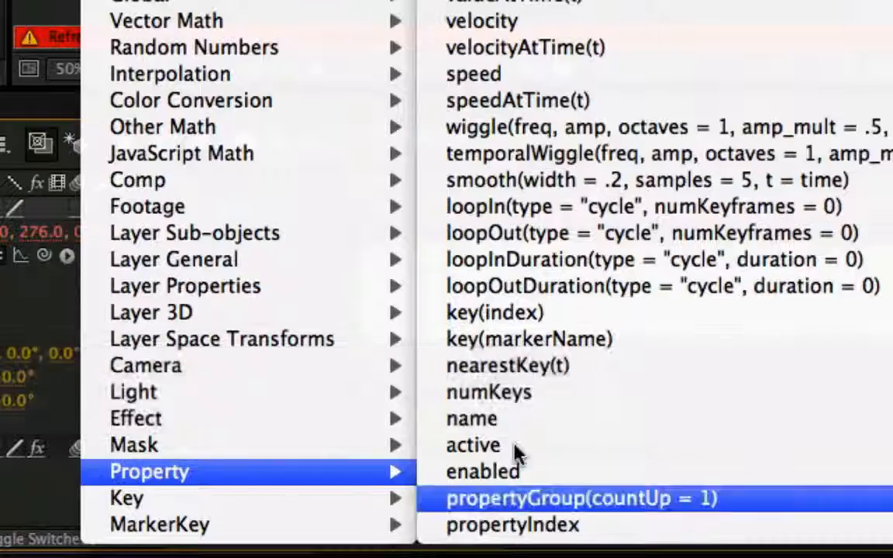
click(589, 127)
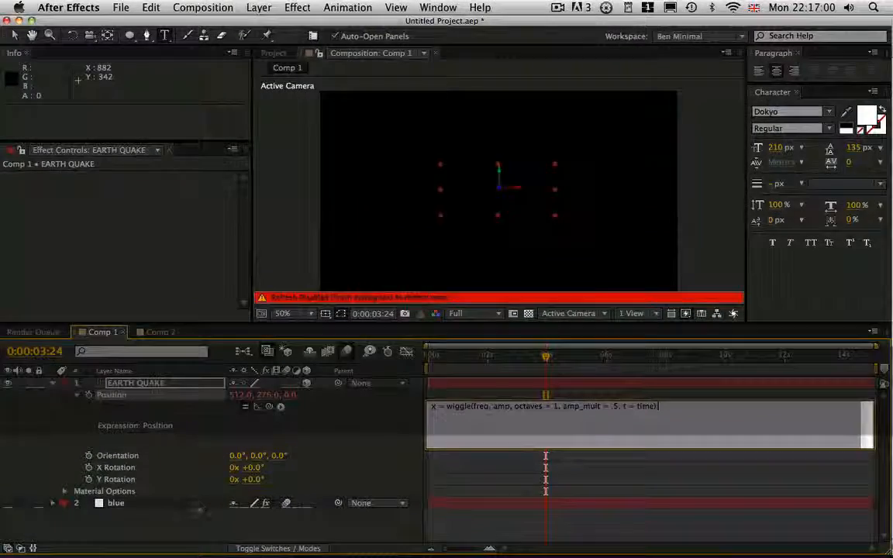
key(KP_Enter)
click(555, 259)
Reveal the blue layer's Scale expression and copy its tFreq and tAmp definition lines.
click(116, 503)
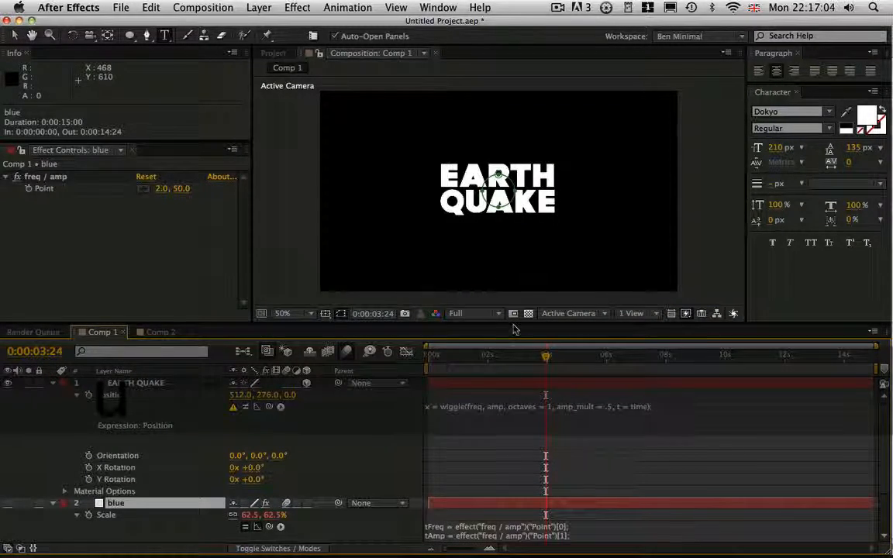
drag(513, 326, 500, 197)
click(642, 415)
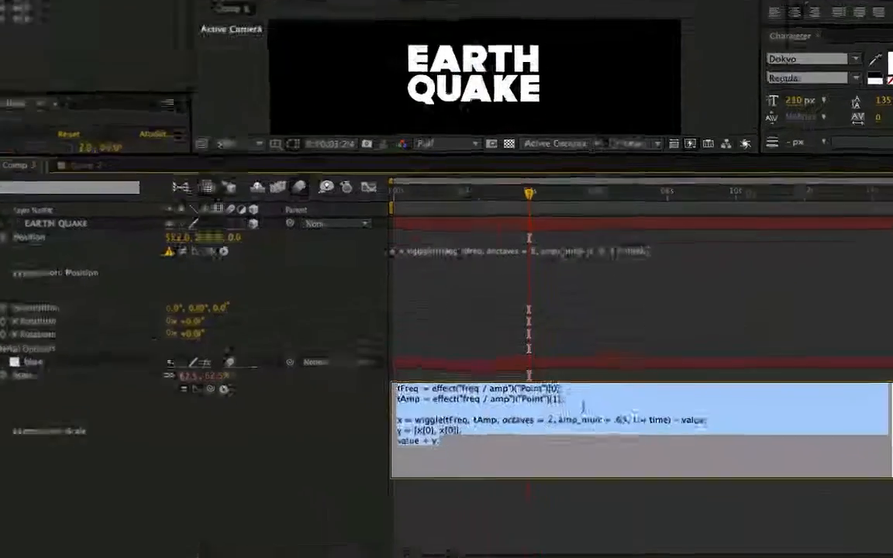
drag(577, 407, 522, 408)
drag(419, 355, 194, 314)
key(super+c)
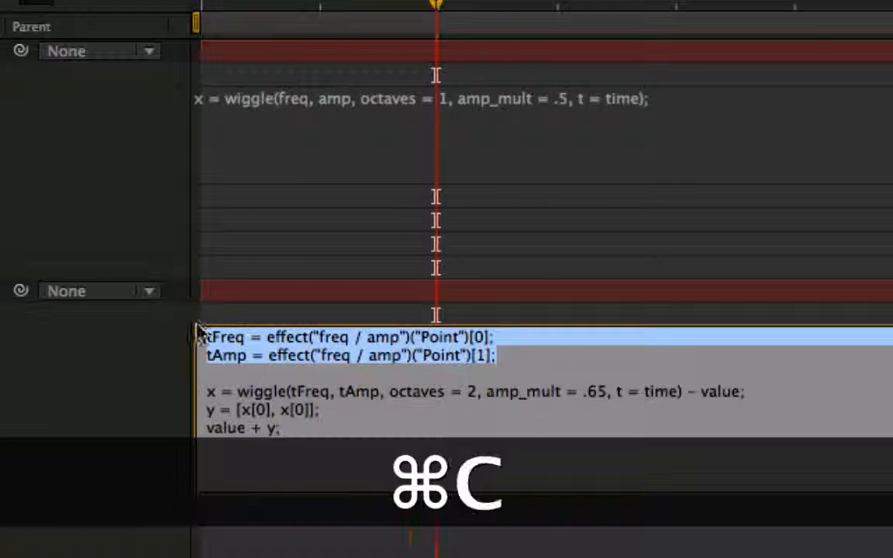
Paste the tFreq and tAmp lines above the wiggle line in EARTH QUAKE's Position expression and commit it.
click(341, 203)
click(398, 147)
click(198, 99)
key(super+v)
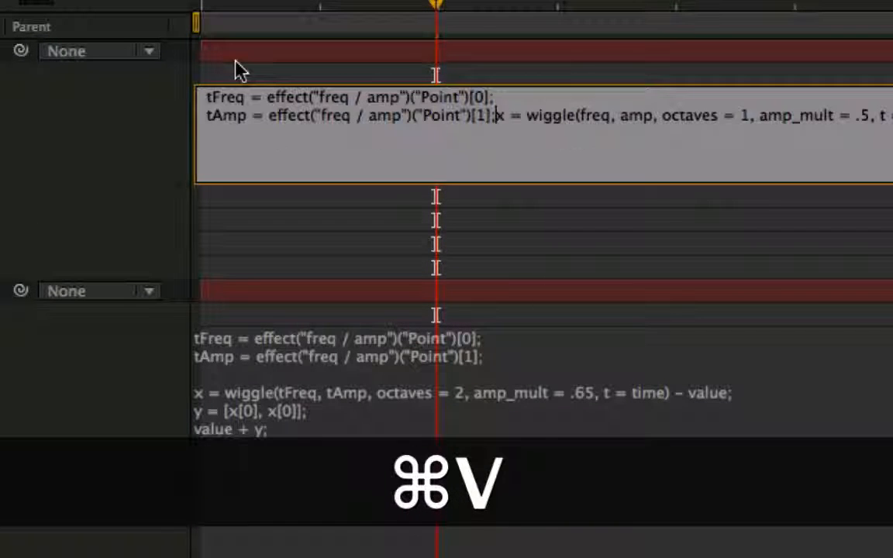
key(Return)
key(KP_Enter)
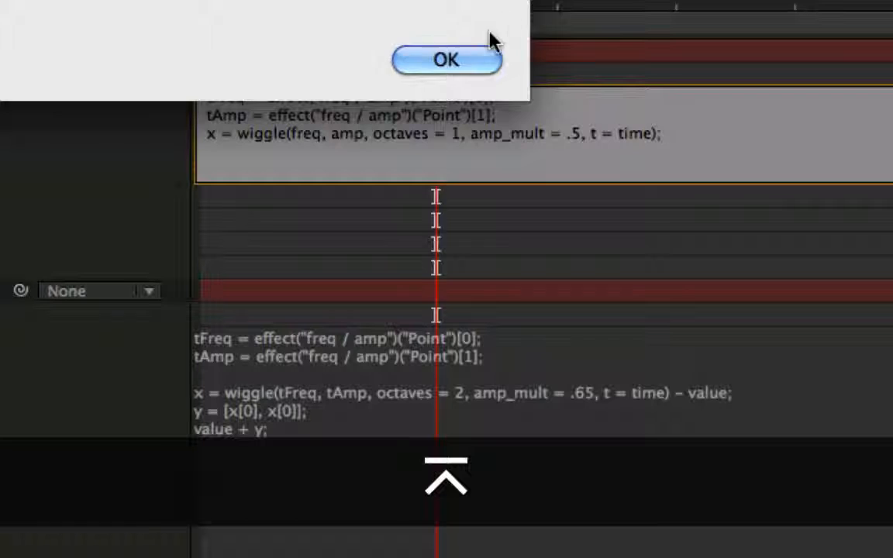
click(450, 60)
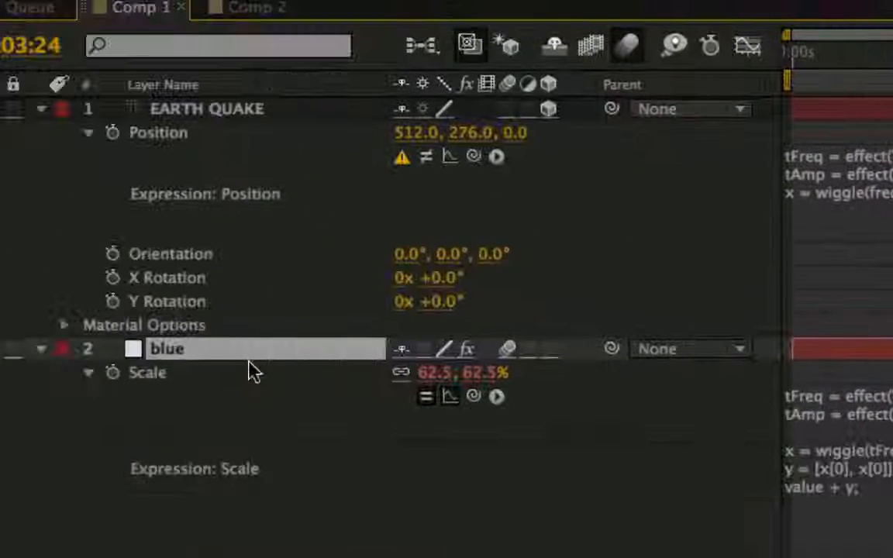
Copy the freq / amp effect from the blue layer onto the EARTH QUAKE layer.
key(e)
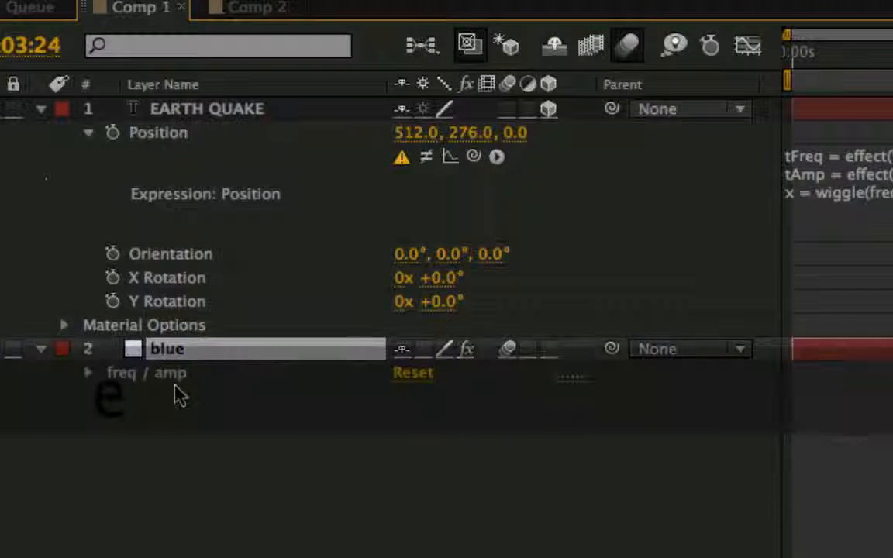
key(super+c)
click(235, 118)
key(super+v)
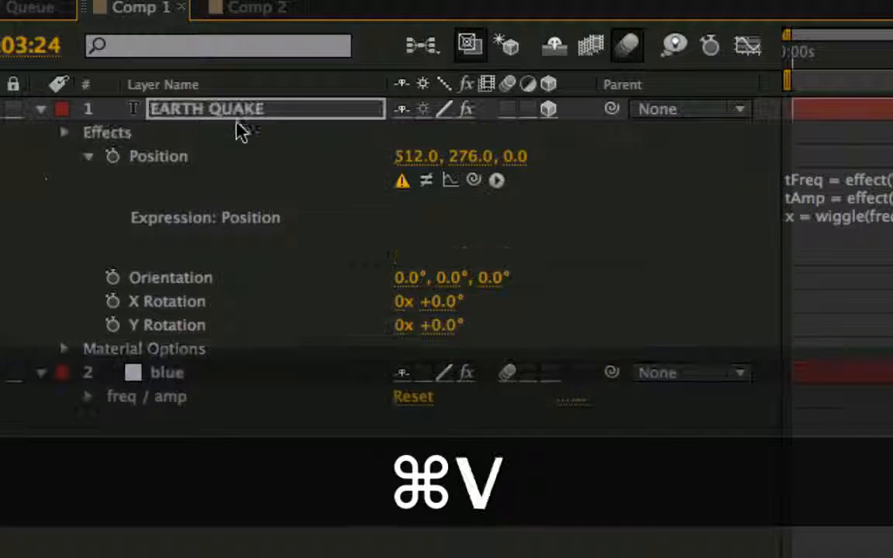
Replace freq and amp with tFreq and tAmp in the Position expression's wiggle call and apply it.
click(861, 214)
double_click(817, 183)
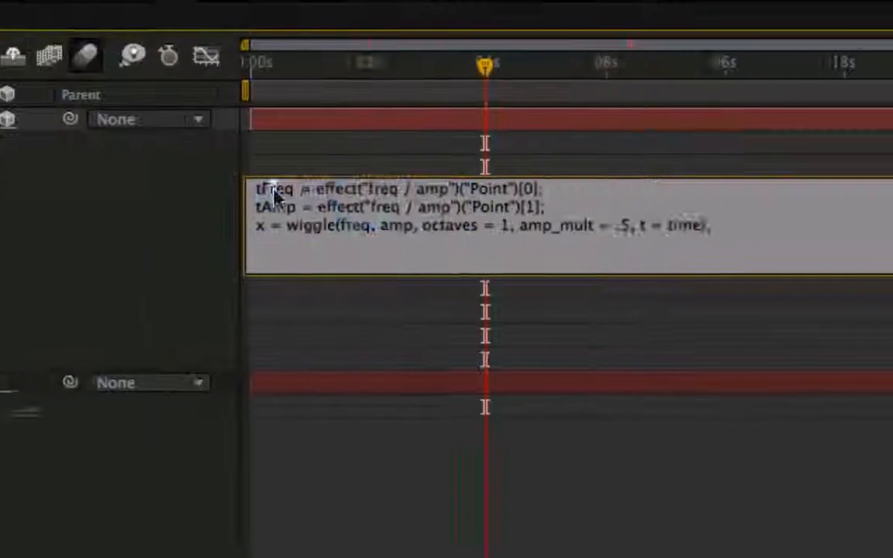
key(super+c)
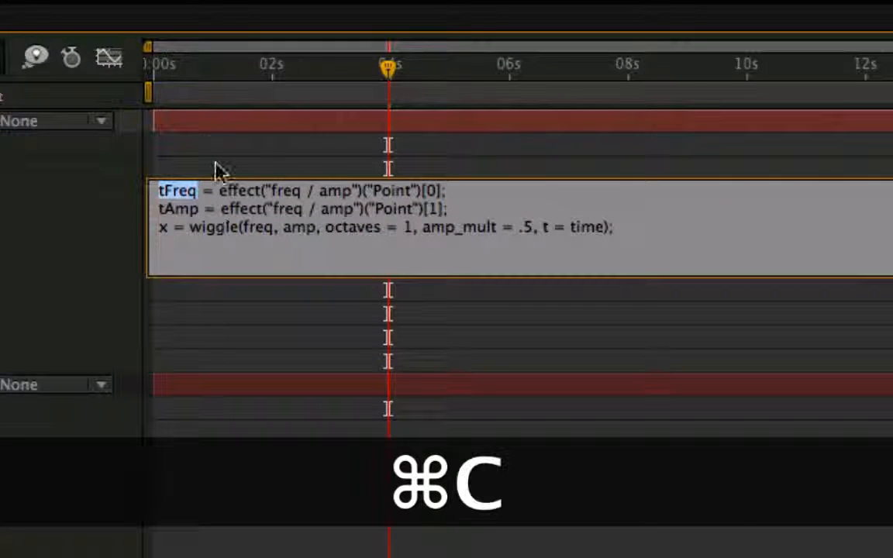
double_click(260, 228)
key(super+v)
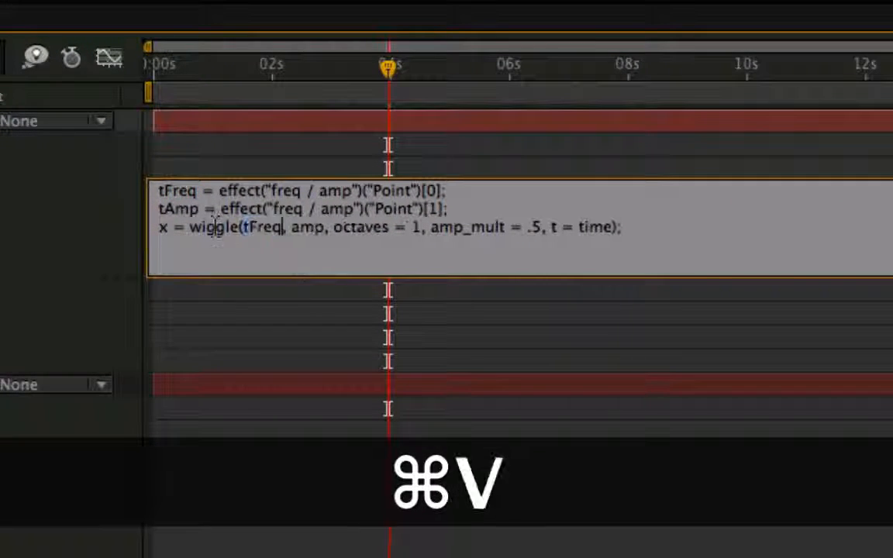
key(super+c)
double_click(303, 227)
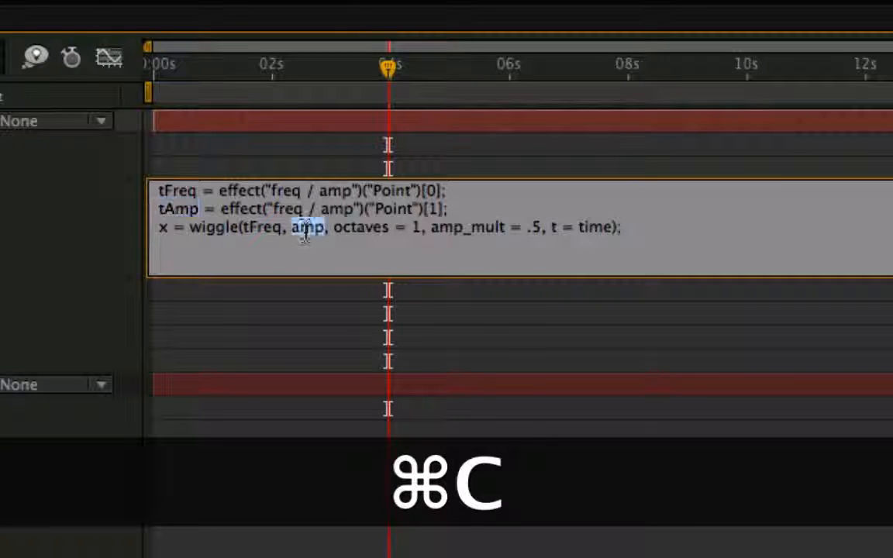
key(super+v)
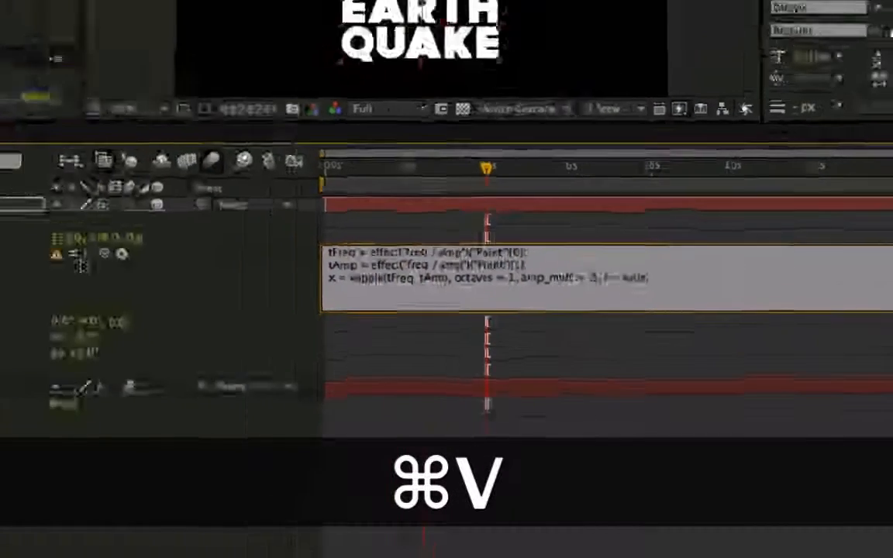
click(102, 289)
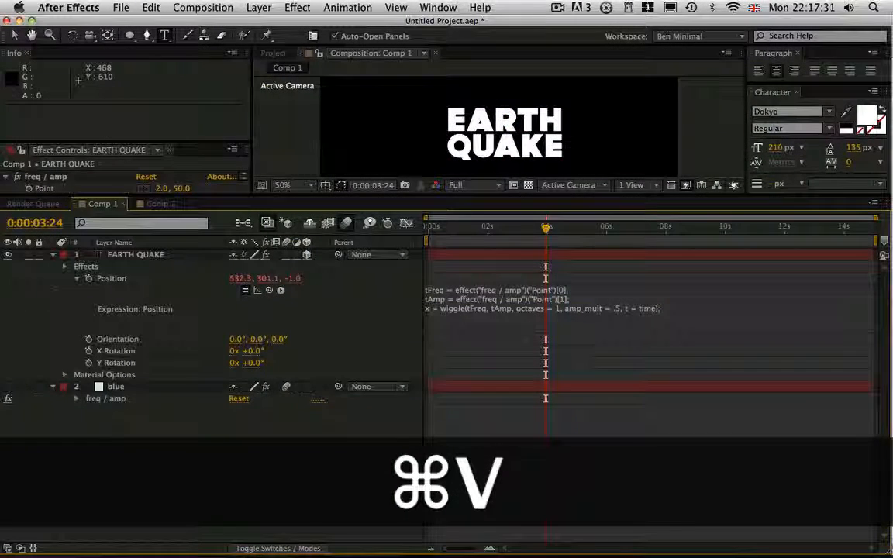
Enlarge the composition view, scrub through the timeline and RAM preview the text's position wiggle.
drag(513, 198, 511, 316)
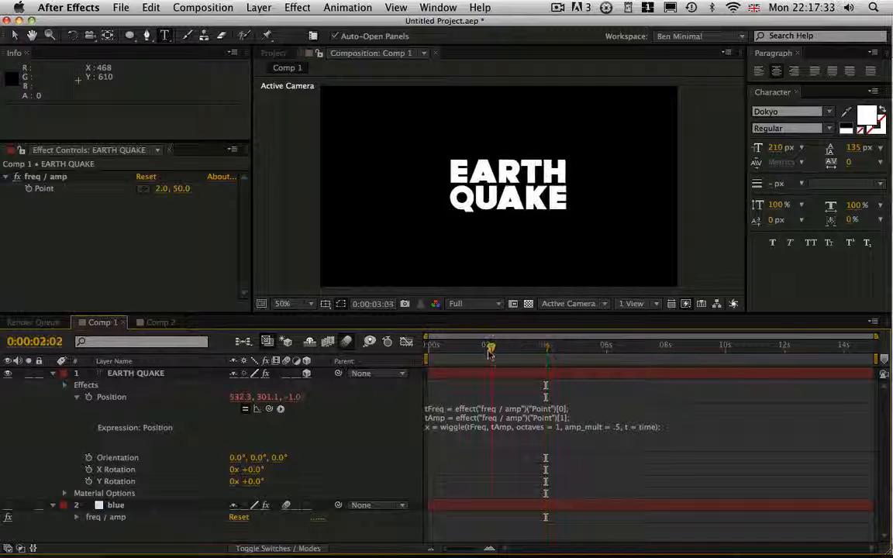
drag(489, 355, 601, 355)
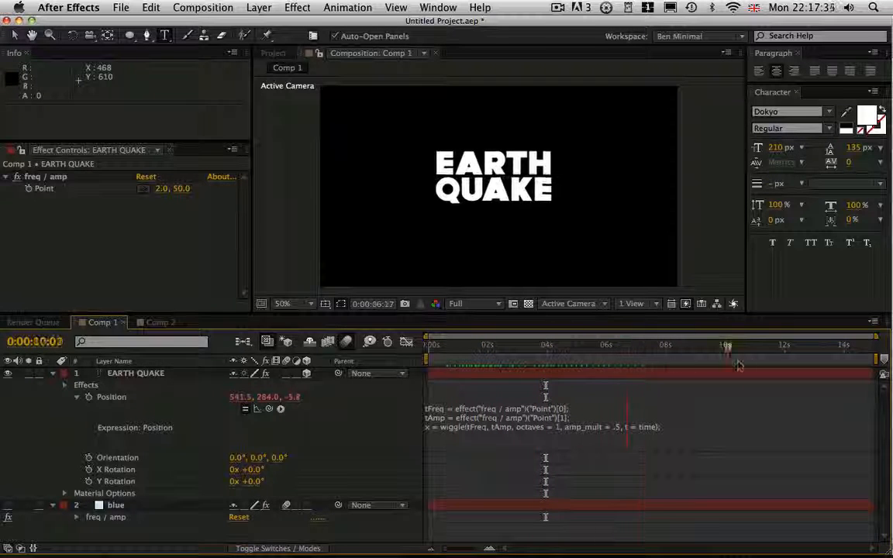
drag(739, 366, 478, 361)
key(KP_0)
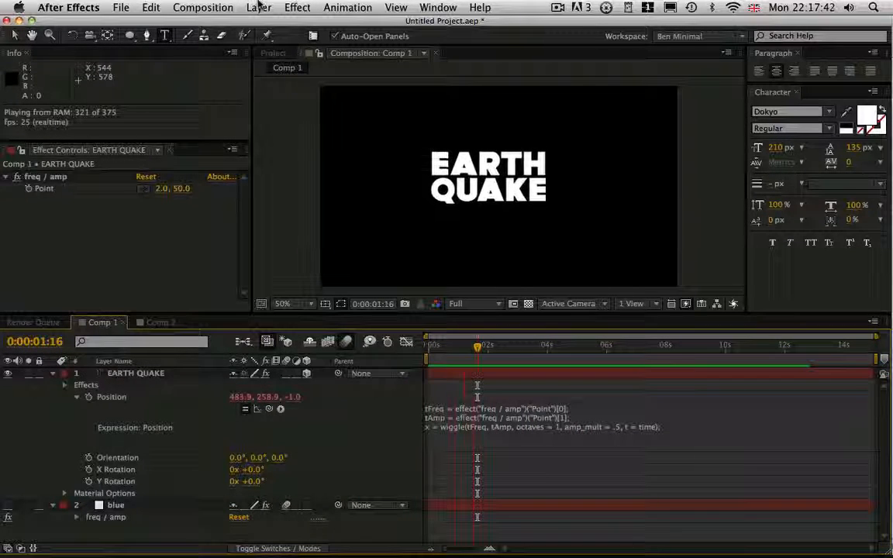
Set the first freq / amp Point value of EARTH QUAKE to 10 and preview the wiggle.
click(163, 188)
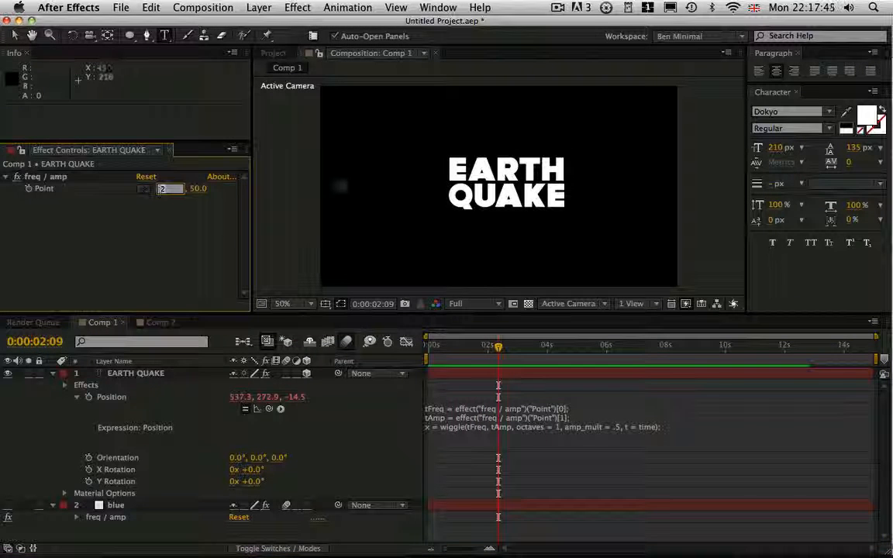
click(144, 373)
click(160, 189)
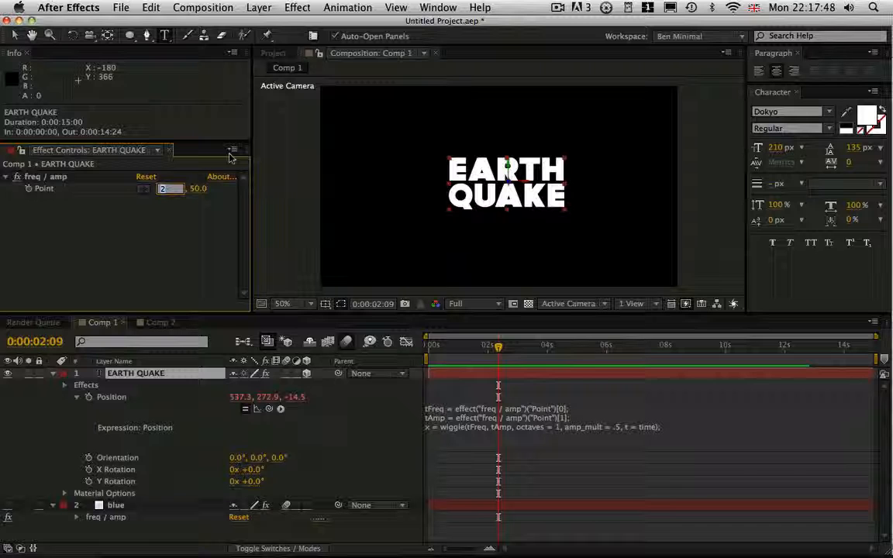
text(100)
key(Return)
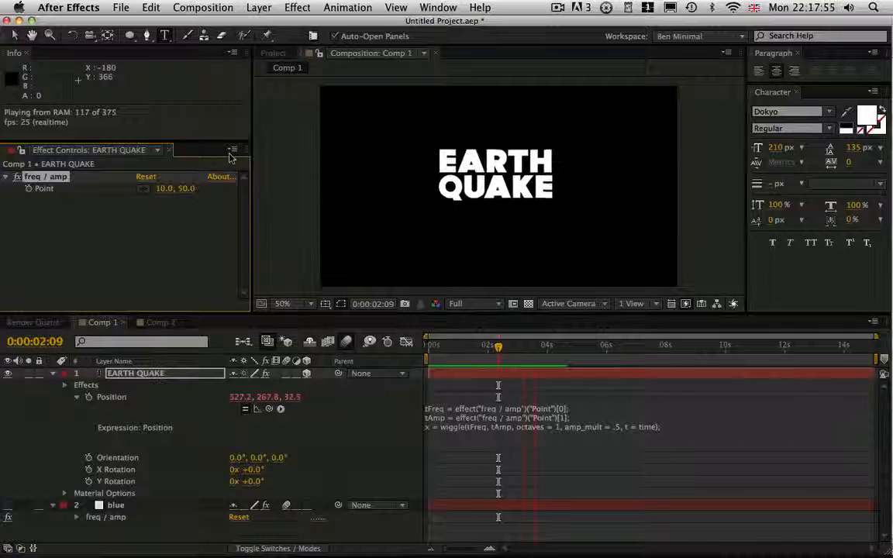
key(space)
Set octaves to 2 in the Position wiggle expression and preview the shaking text.
click(567, 431)
double_click(565, 428)
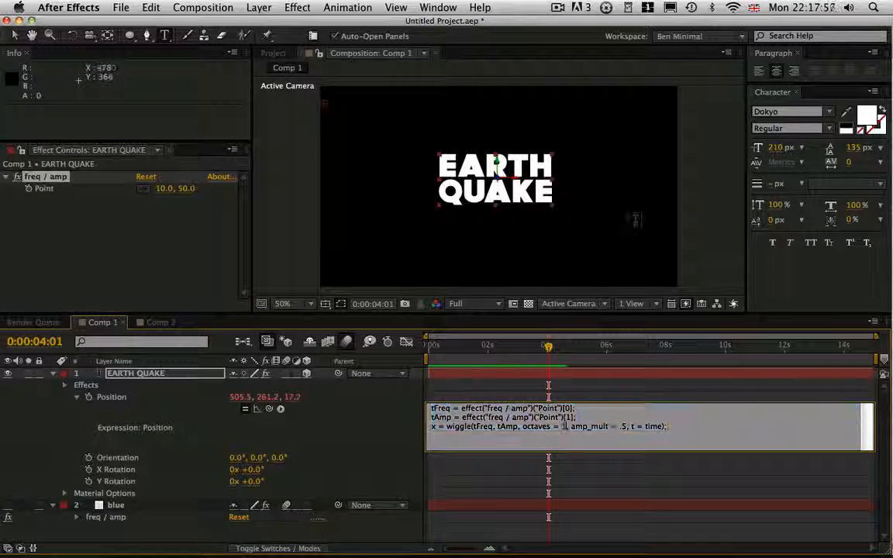
text(2)
key(KP_Enter)
key(KP_0)
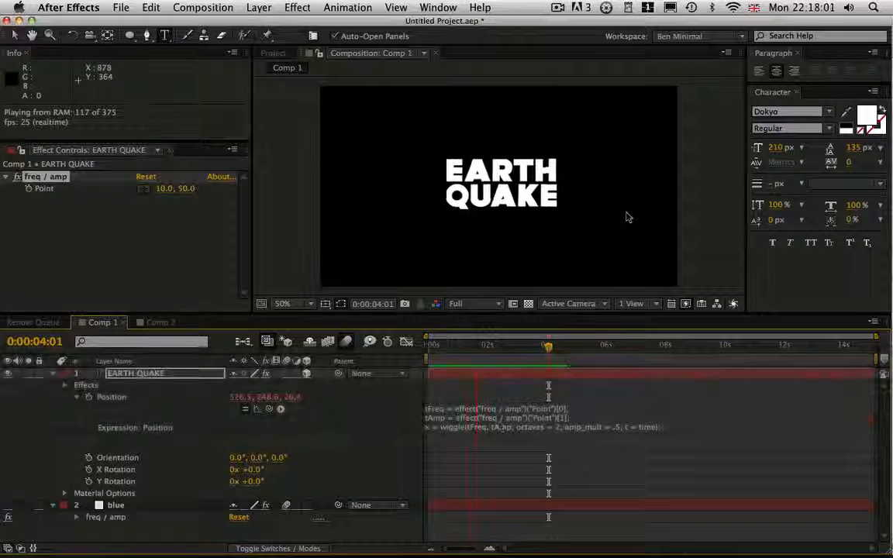
key(space)
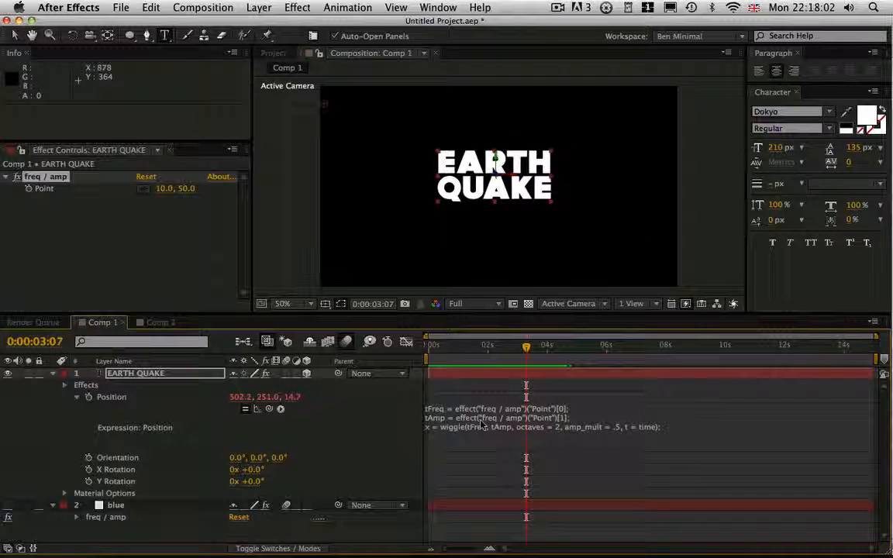
click(479, 348)
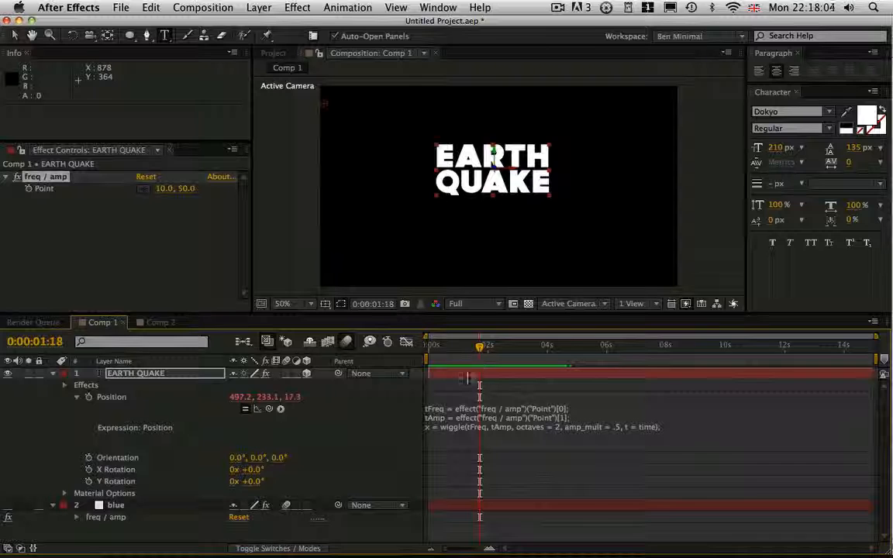
key(space)
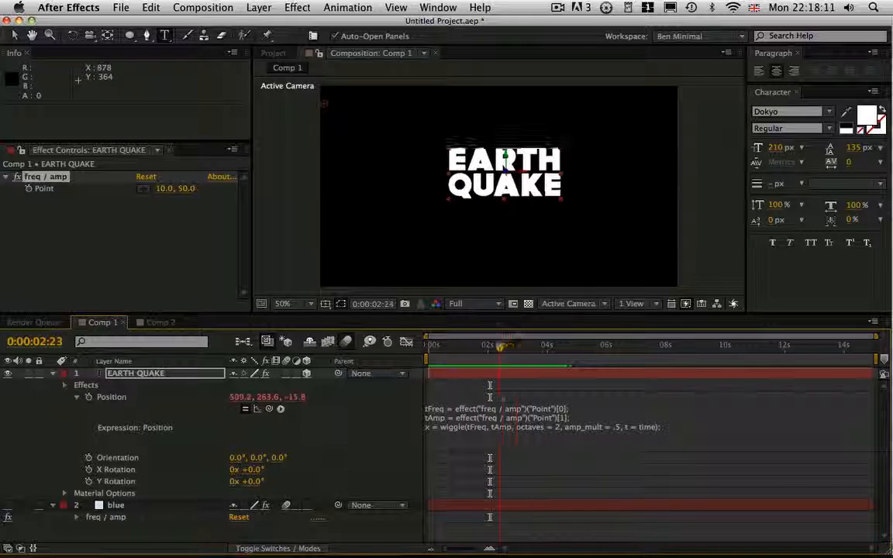
Add the line x = [x[0], x[1], x[2]]; at the end of the Position expression and apply it.
click(676, 429)
key(Return)
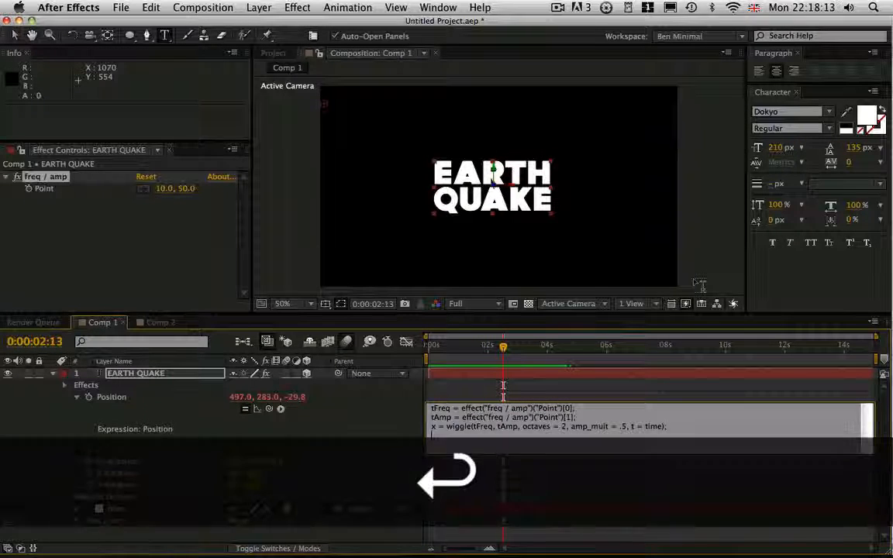
text(x = )
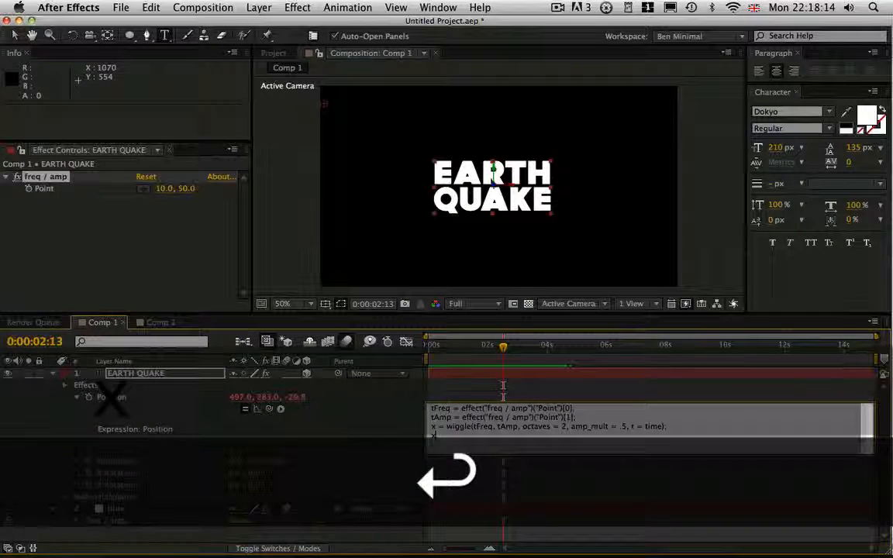
text([])
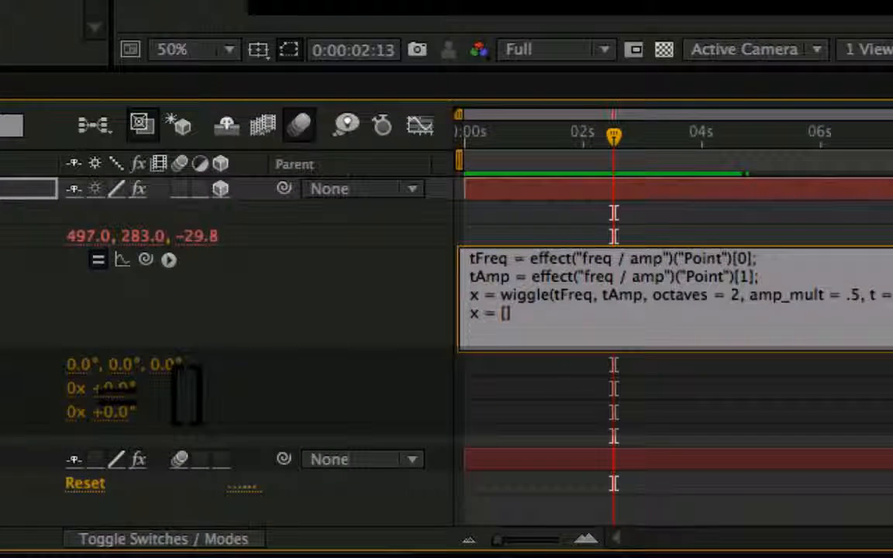
key(Left)
text(x)
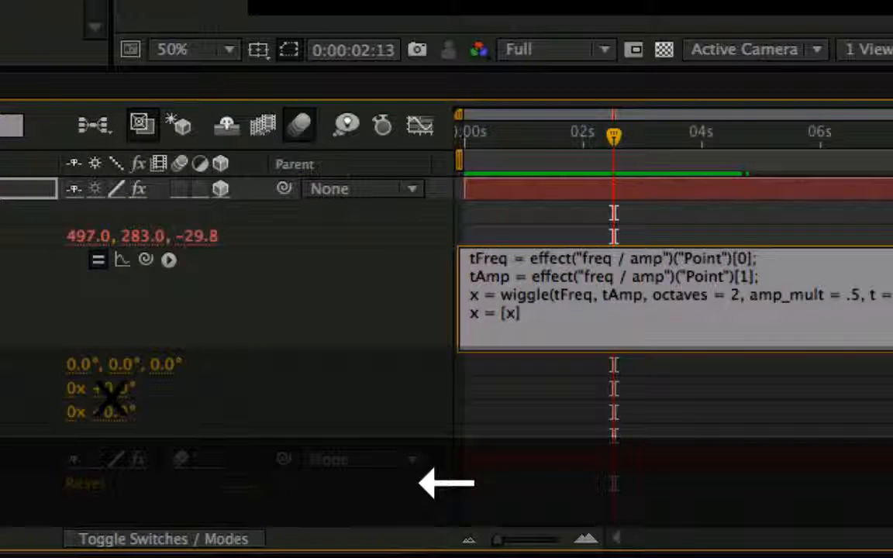
text([0])
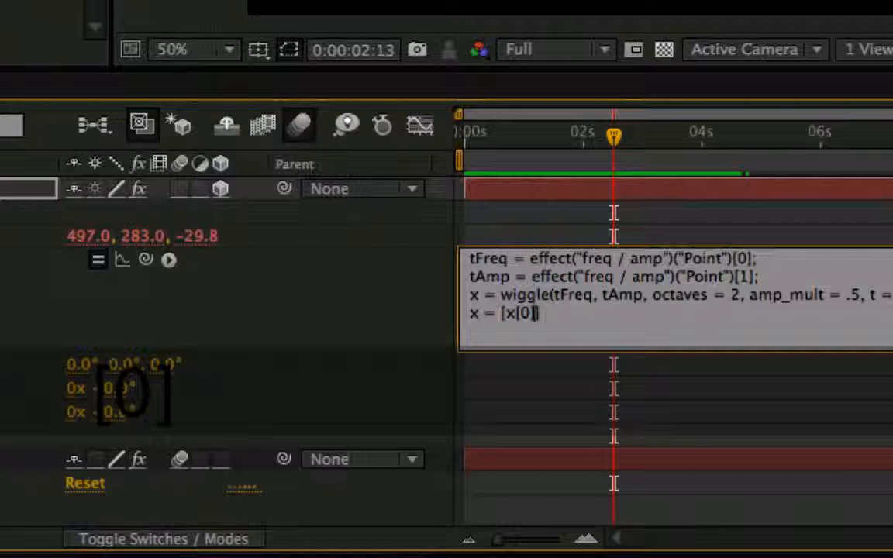
text(, x[1])
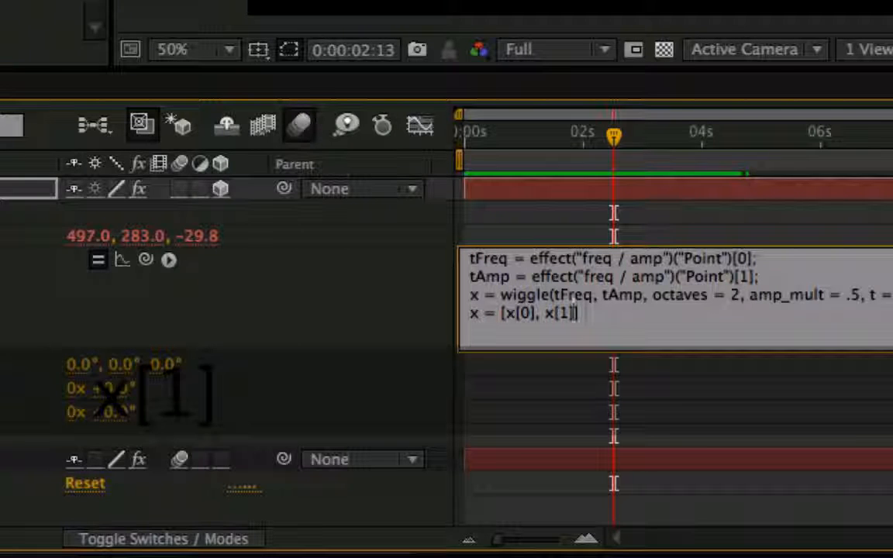
text(, x)
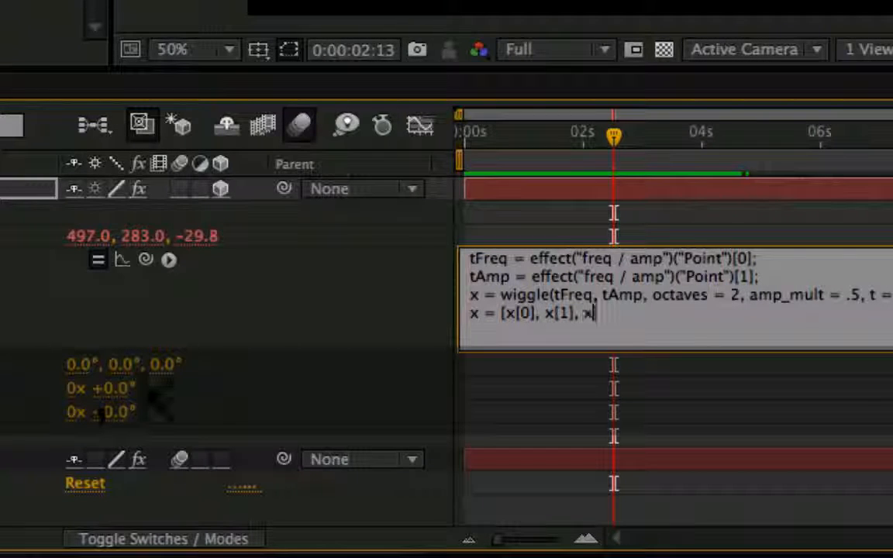
text([2])
key(Right)
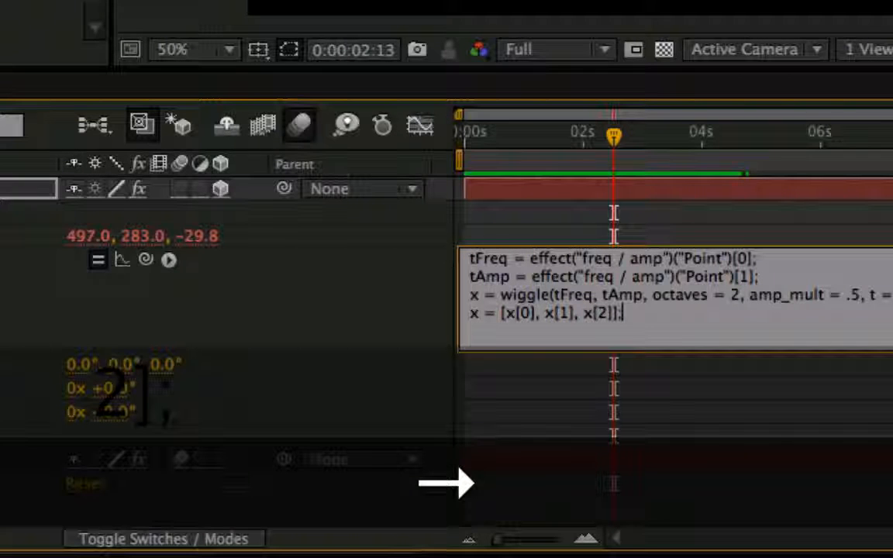
text(;)
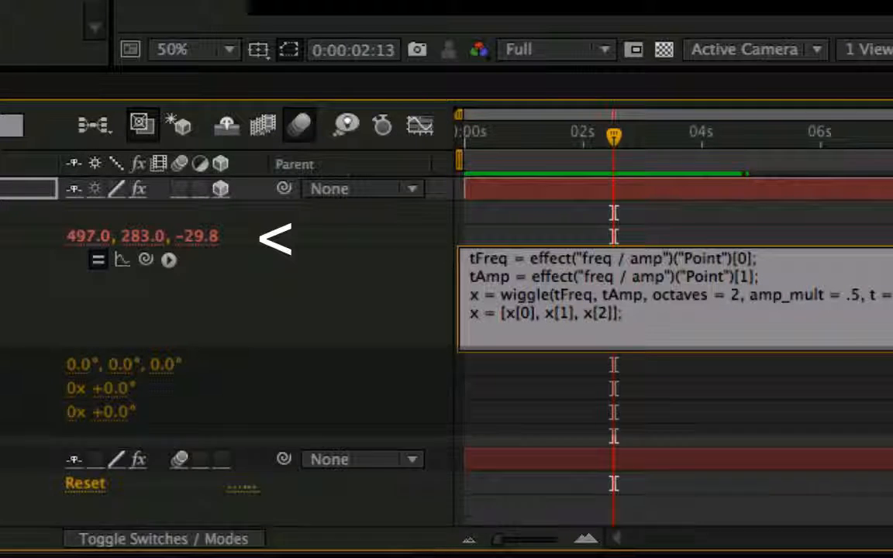
key(KP_Enter)
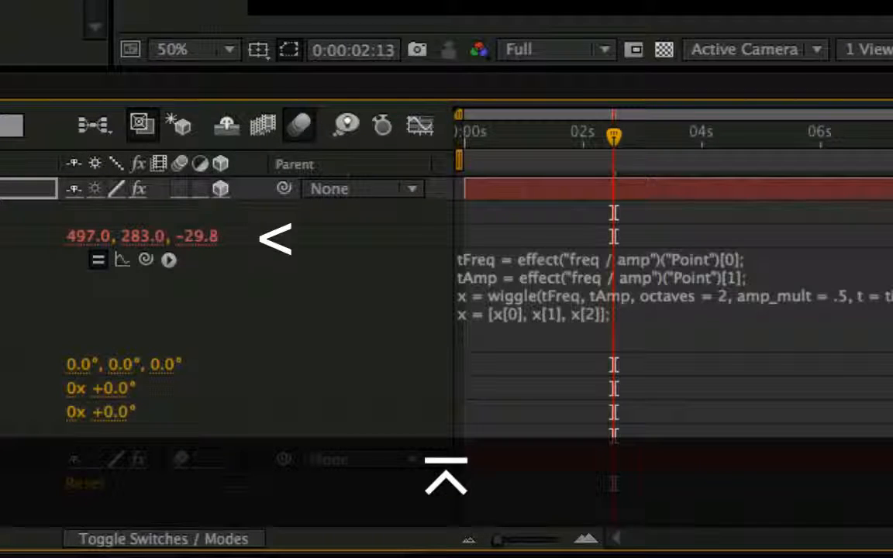
Replace x[2] with 0 in the last line of the Position expression, apply it and preview the wiggle.
click(603, 313)
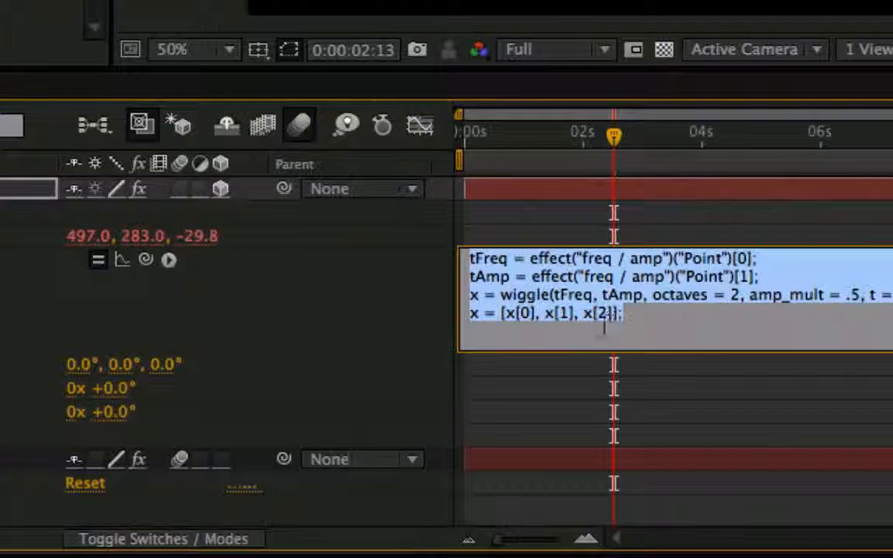
click(607, 314)
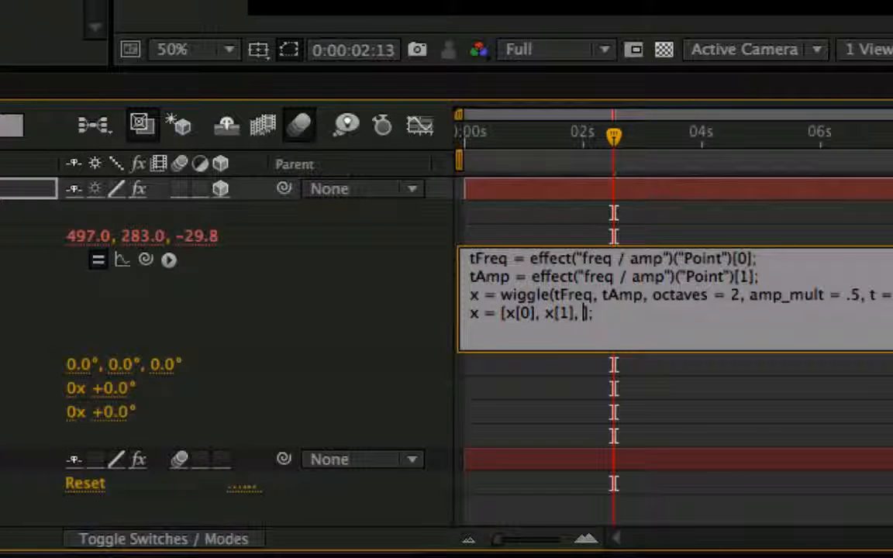
text(0)
key(KP_Enter)
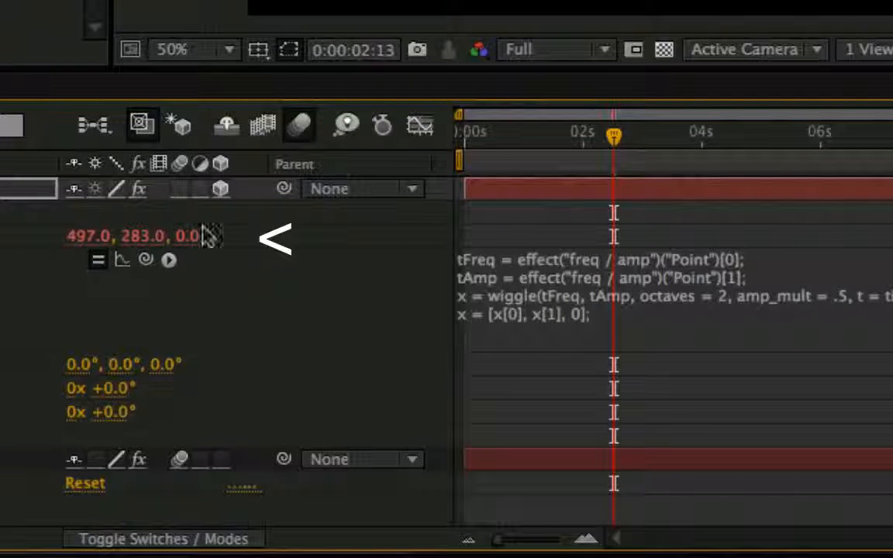
drag(602, 136, 892, 147)
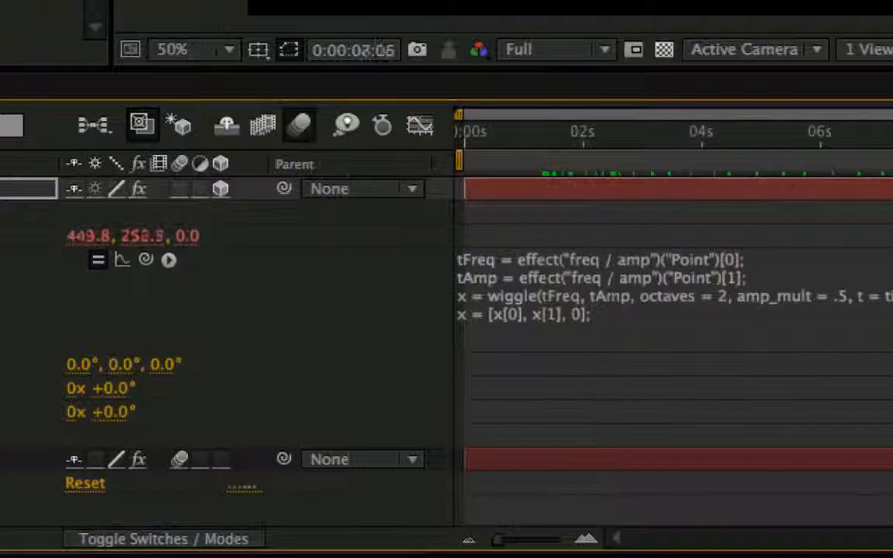
key(KP_0)
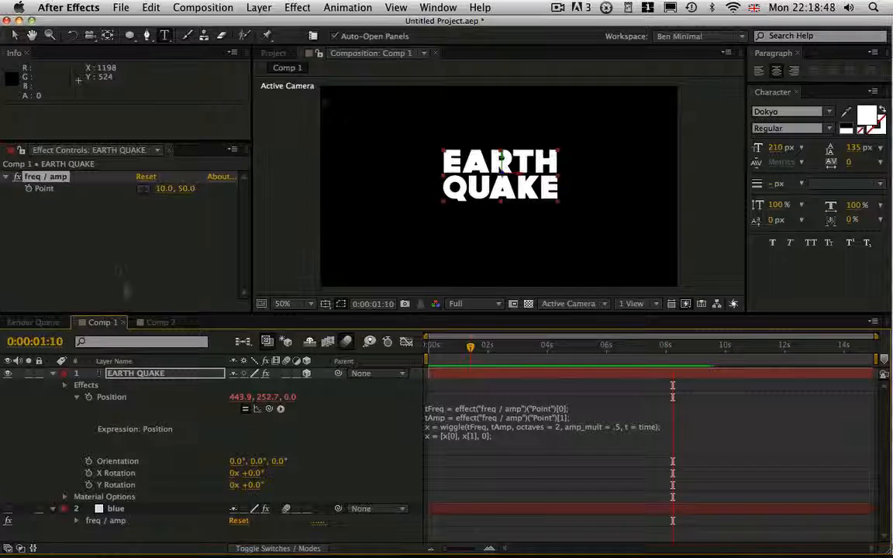
Add a Slider Control effect to the EARTH QUAKE layer and rename it envelope.
click(151, 375)
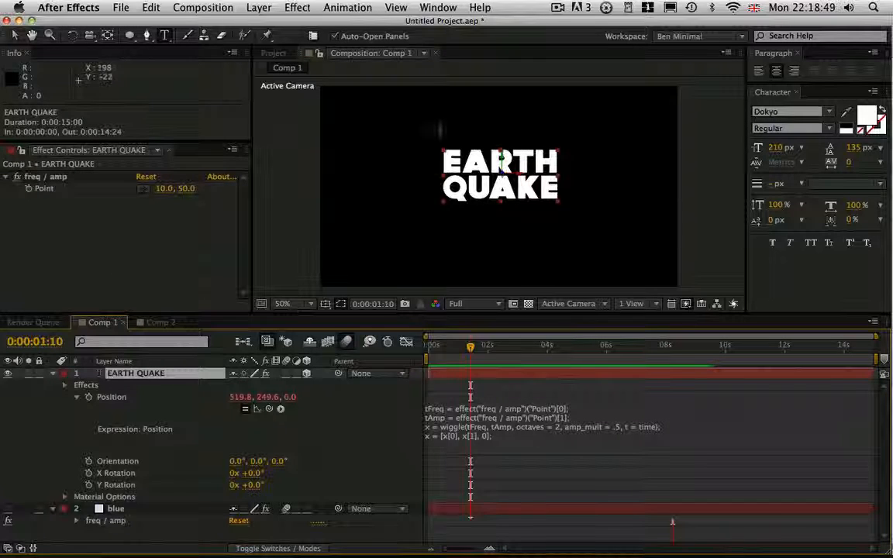
click(297, 8)
mouse_move(364, 166)
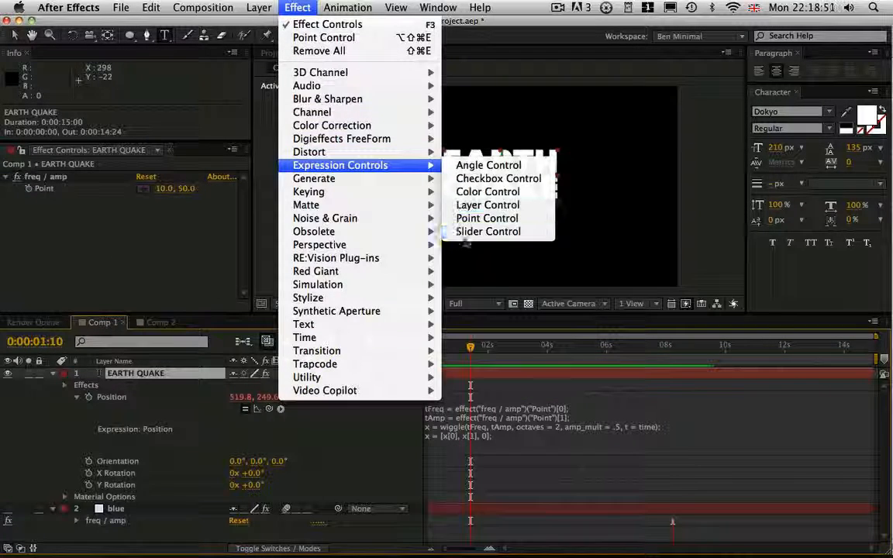
click(463, 237)
key(Return)
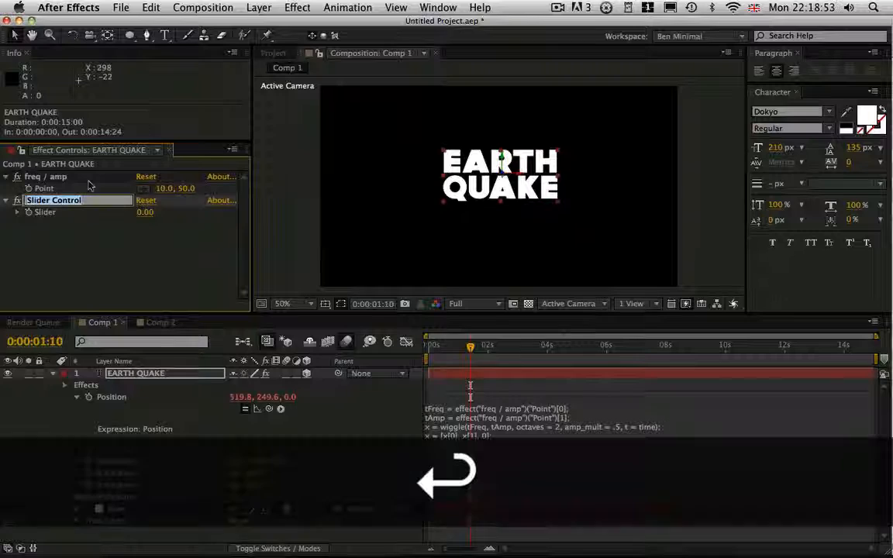
text(envelope)
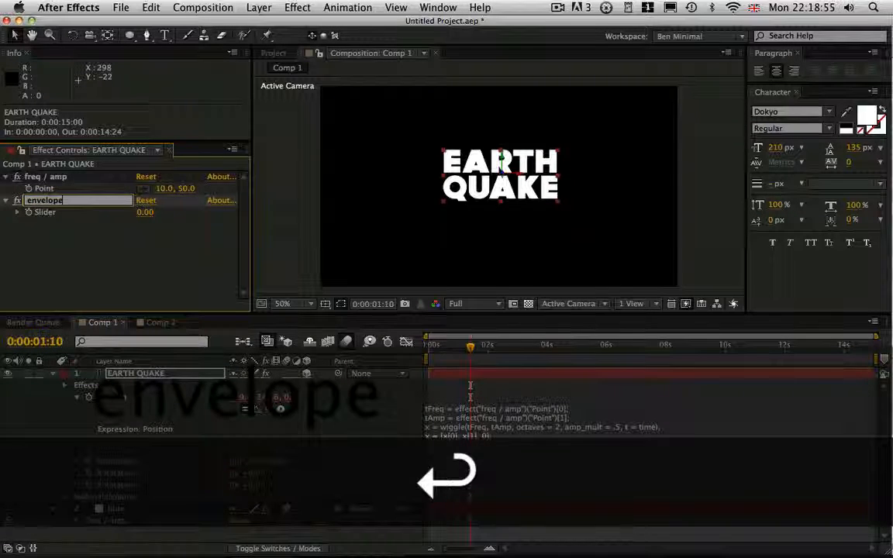
key(Return)
Add the line tEnvelope = effect("envelope")("Slider"); below the tAmp line of the Position expression, linking it to the envelope slider.
click(569, 418)
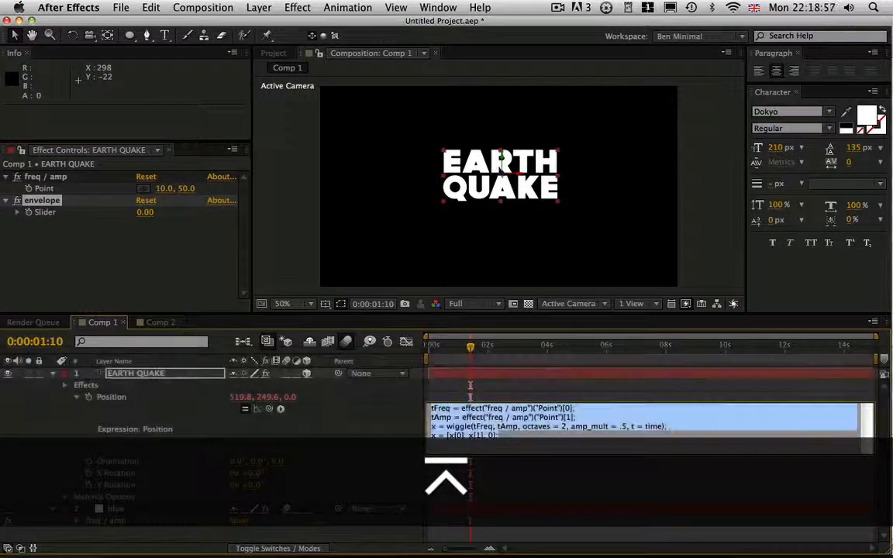
click(569, 418)
key(Return)
text(tEnvelope)
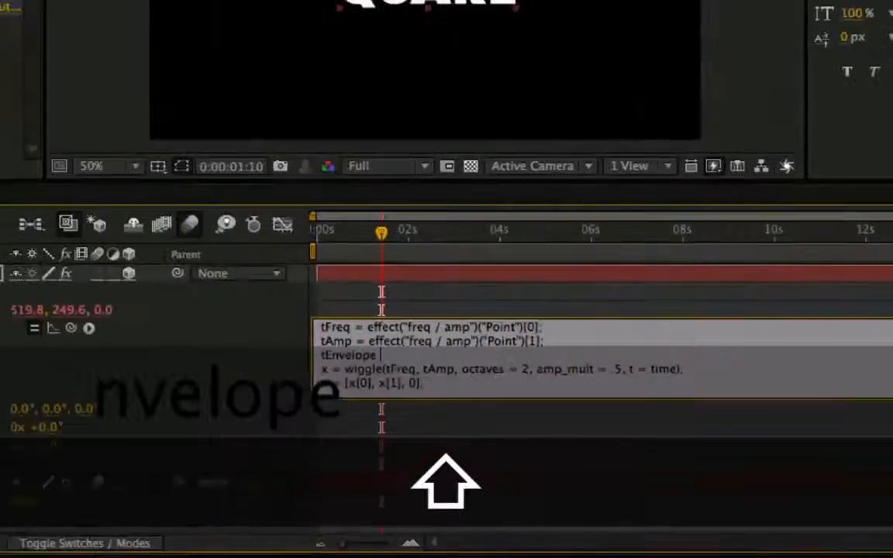
text( =)
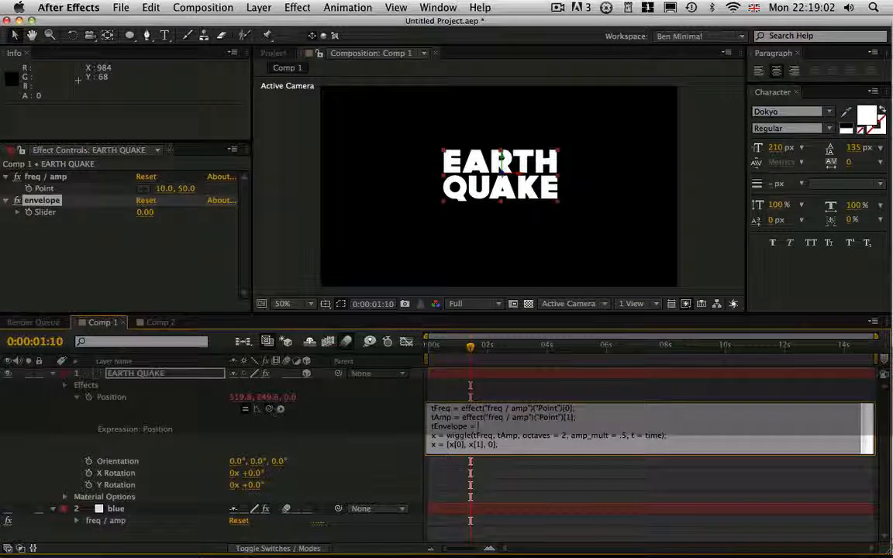
drag(269, 409, 90, 214)
text(;)
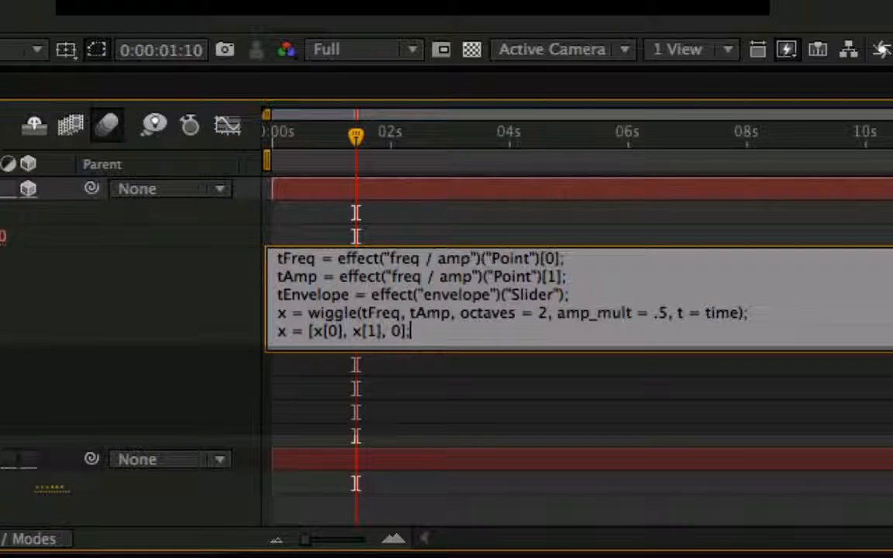
Enlarge the Position expression's editing area and insert blank lines above and below the wiggle line.
drag(431, 351, 436, 403)
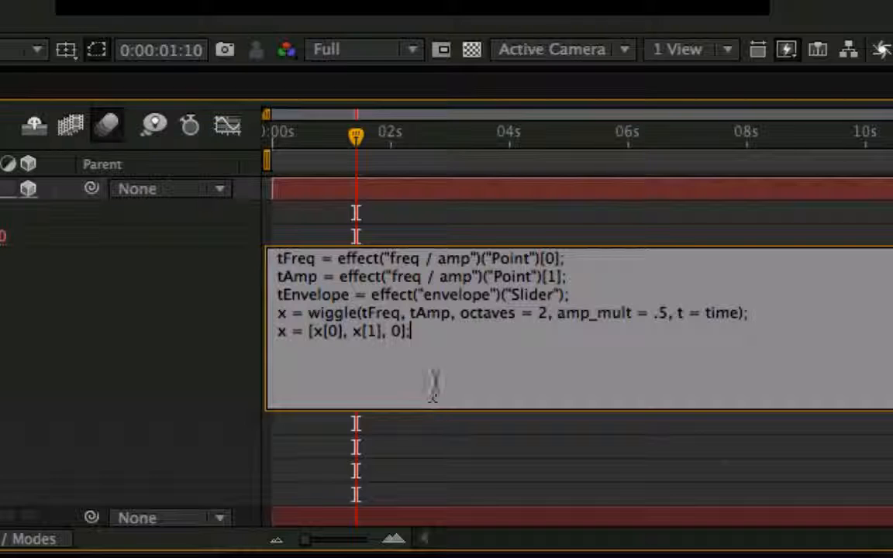
key(Return)
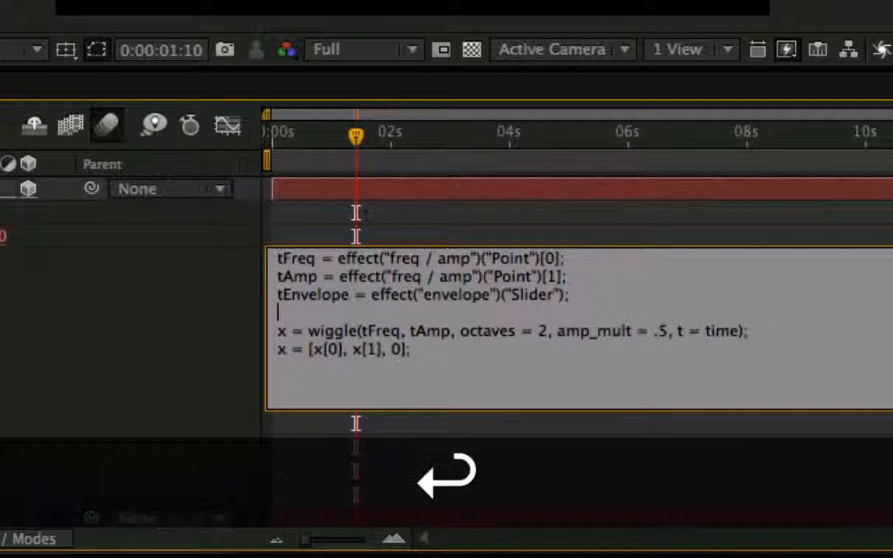
click(751, 332)
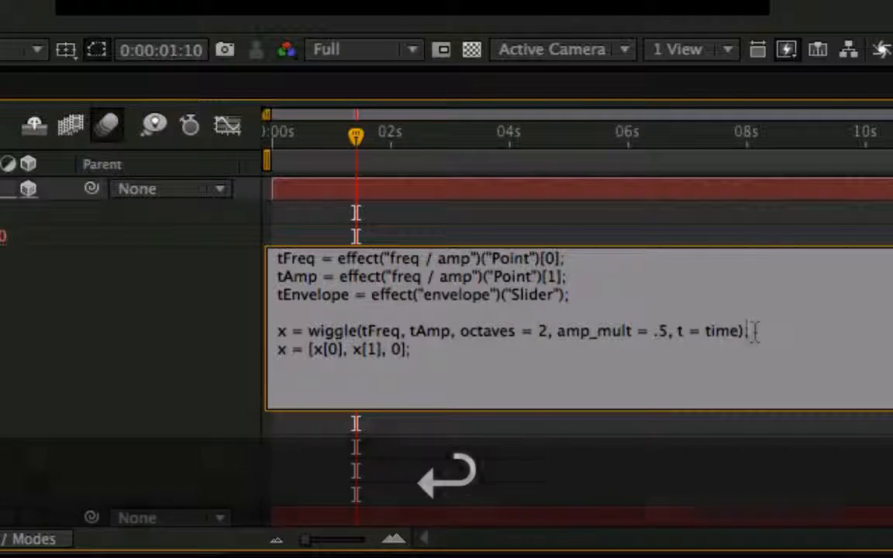
key(Return)
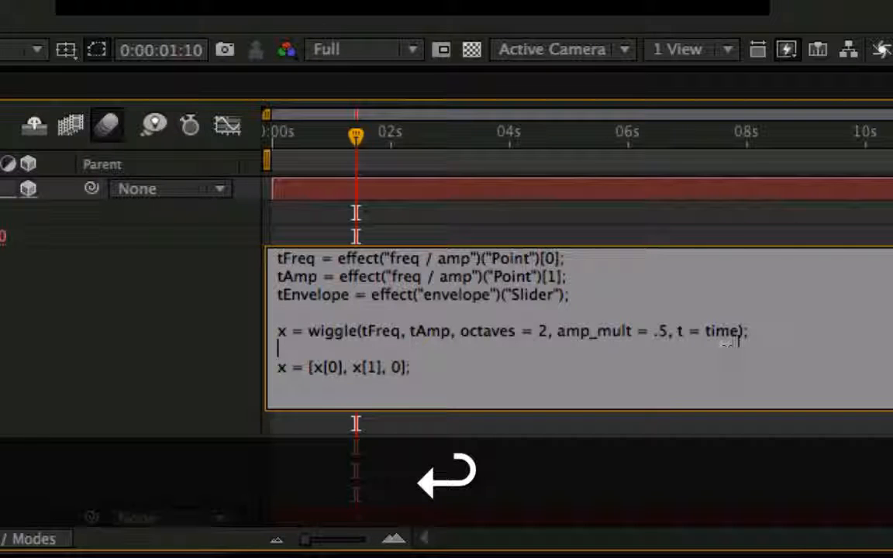
Append - value to the wiggle line of the Position expression, apply it and scrub to 0:00:05:00 to check the offset.
text(- v)
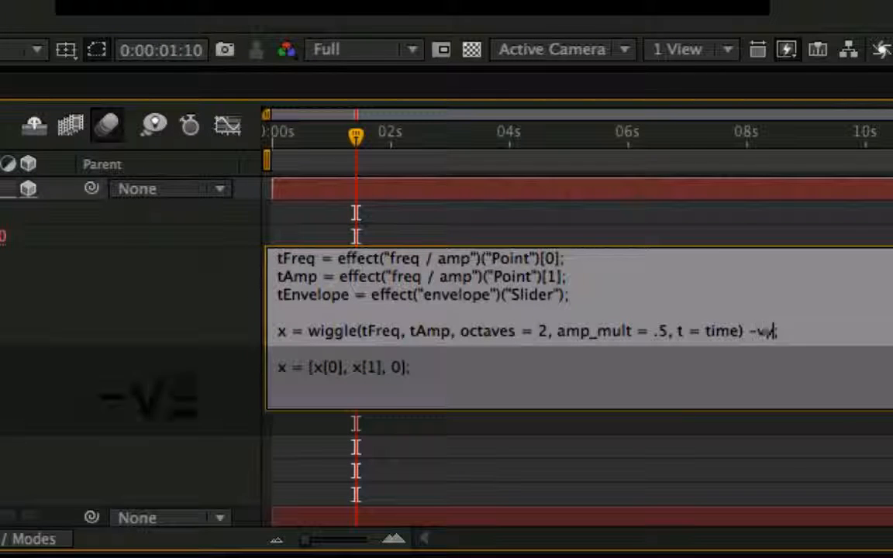
text(alue)
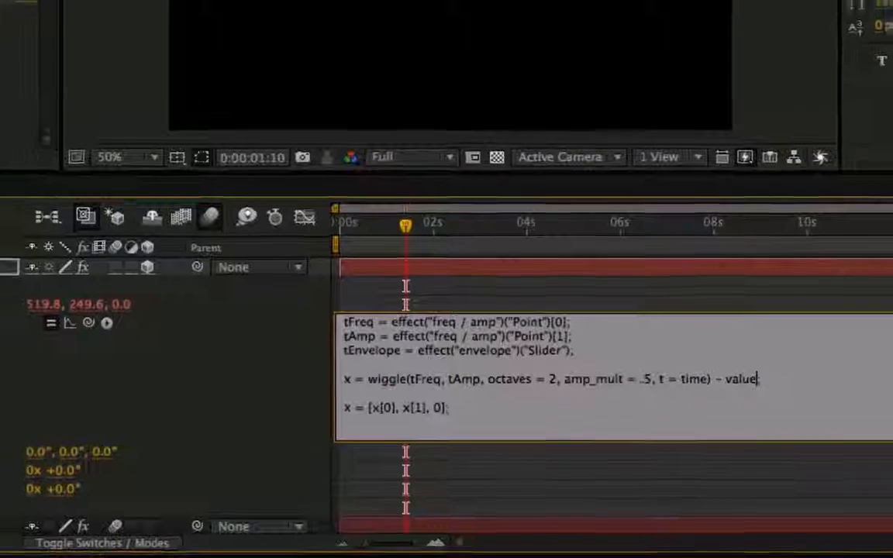
key(KP_Enter)
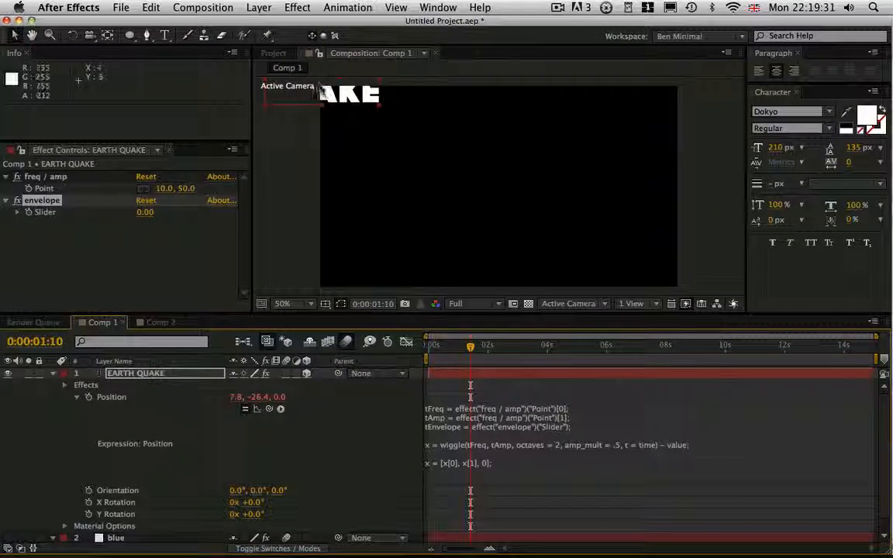
drag(475, 350, 576, 365)
Add the line x = x*tEnvelope/100; at the end of the Position expression.
click(457, 416)
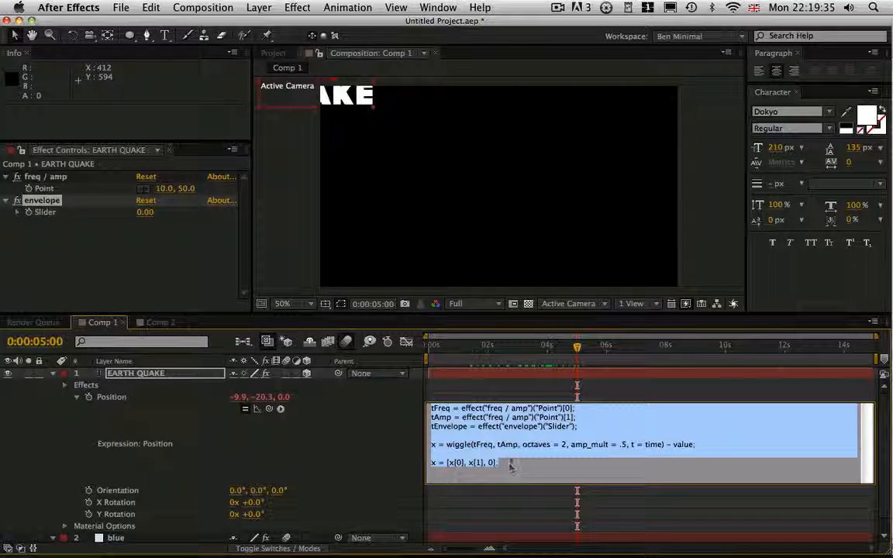
click(499, 464)
key(Return)
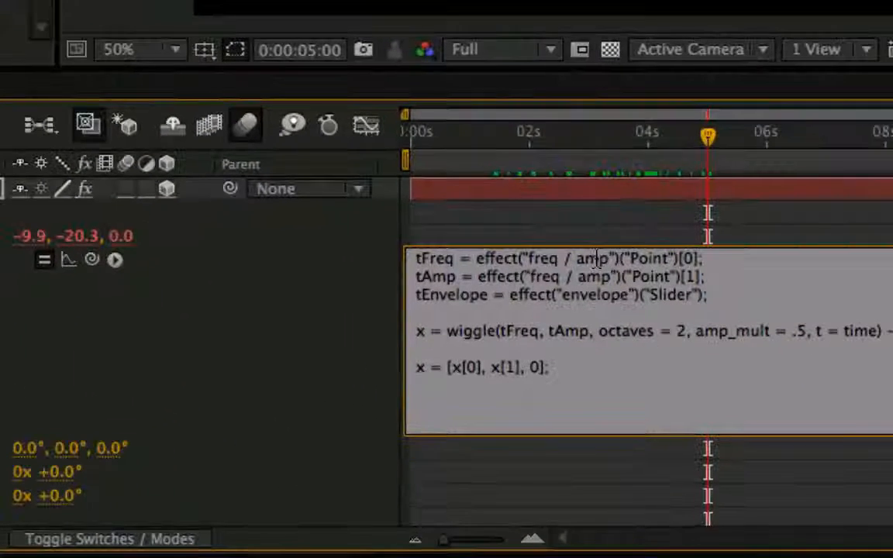
text(x = x)
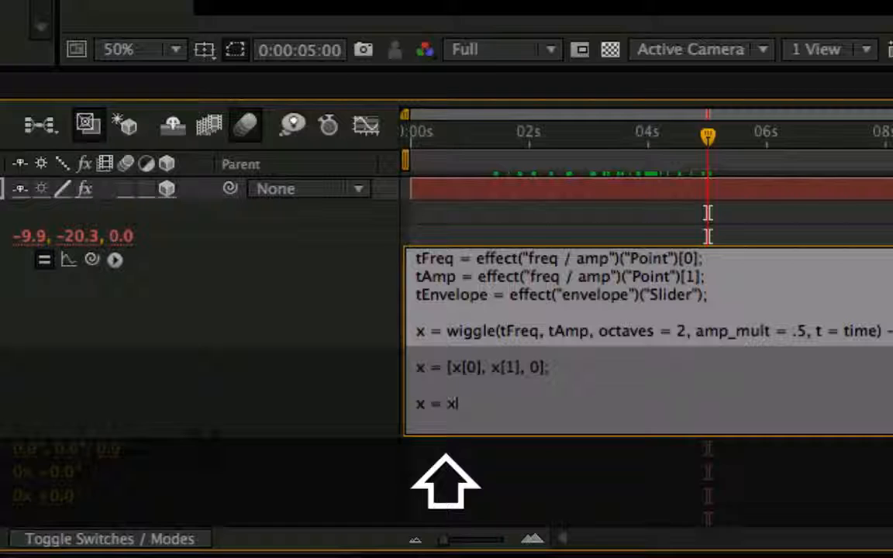
text(*tE)
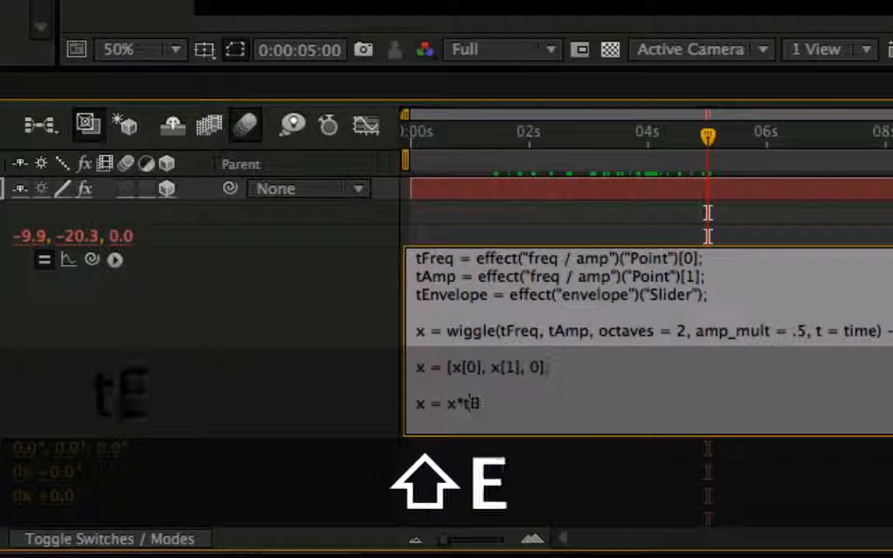
text(nvelope/100)
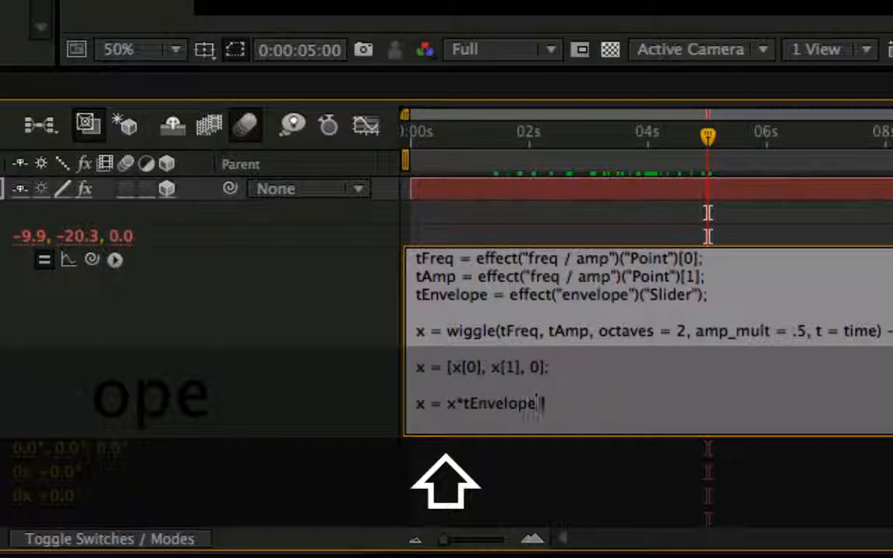
text(;)
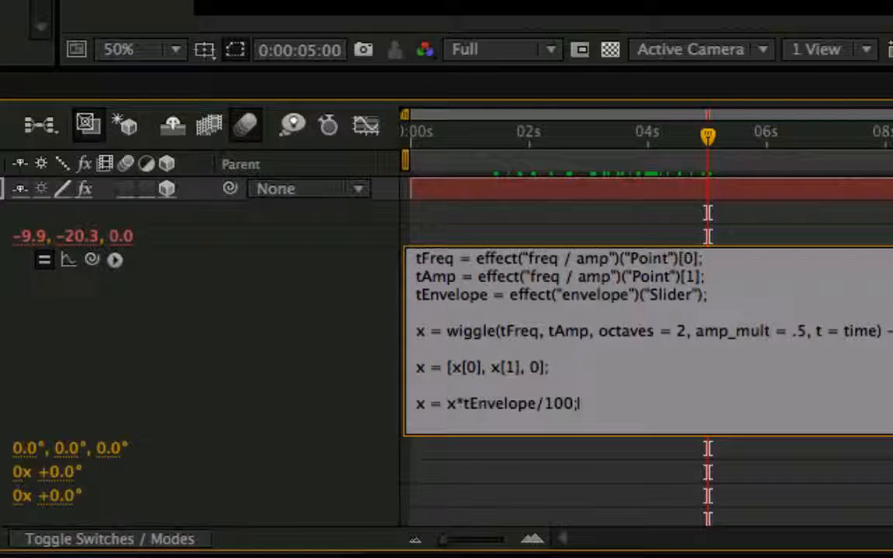
Finish the Position expression with the line value + x; and apply it.
key(Return)
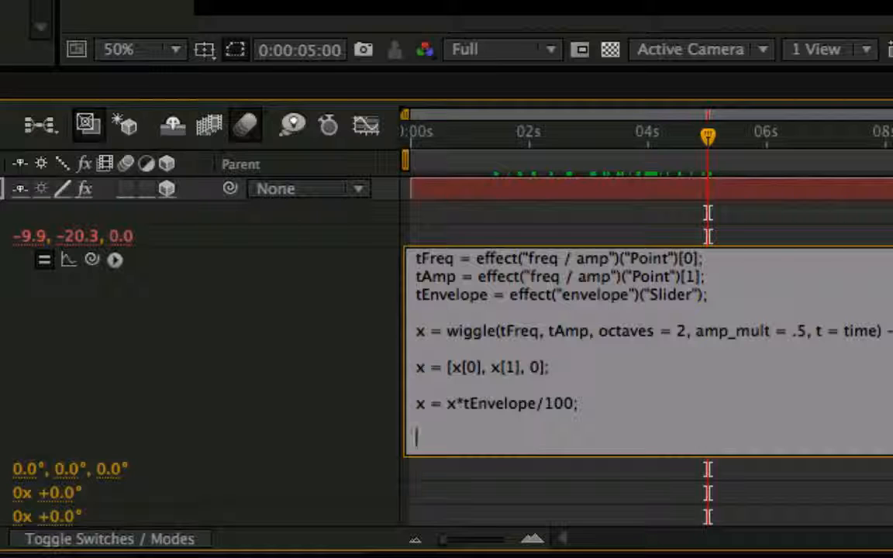
text(value)
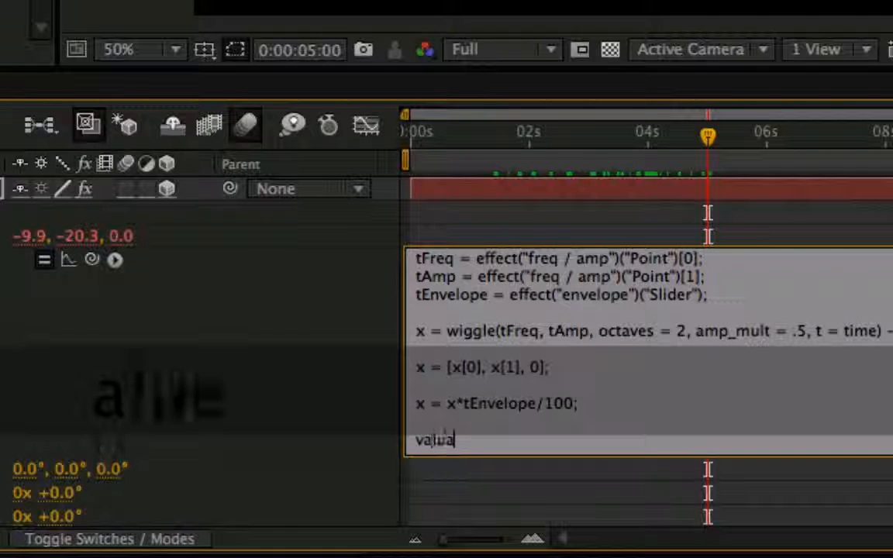
text( + x)
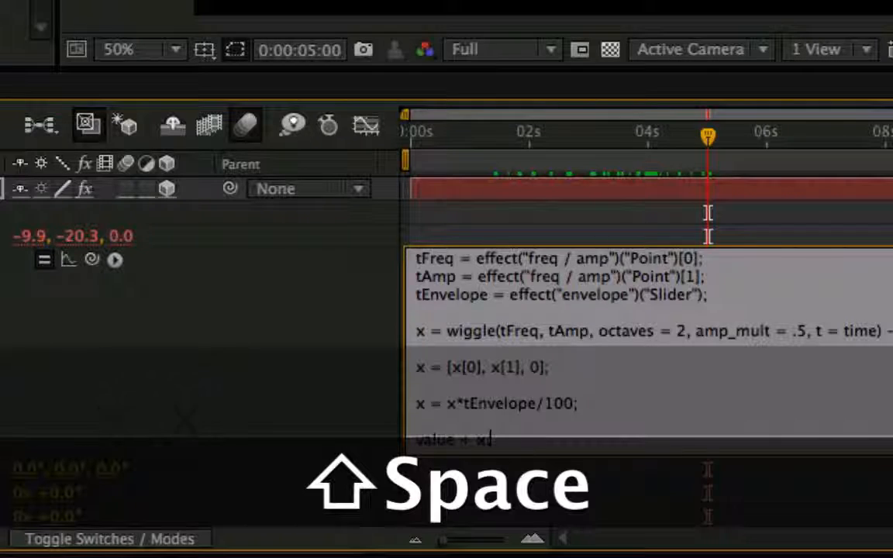
key(KP_Enter)
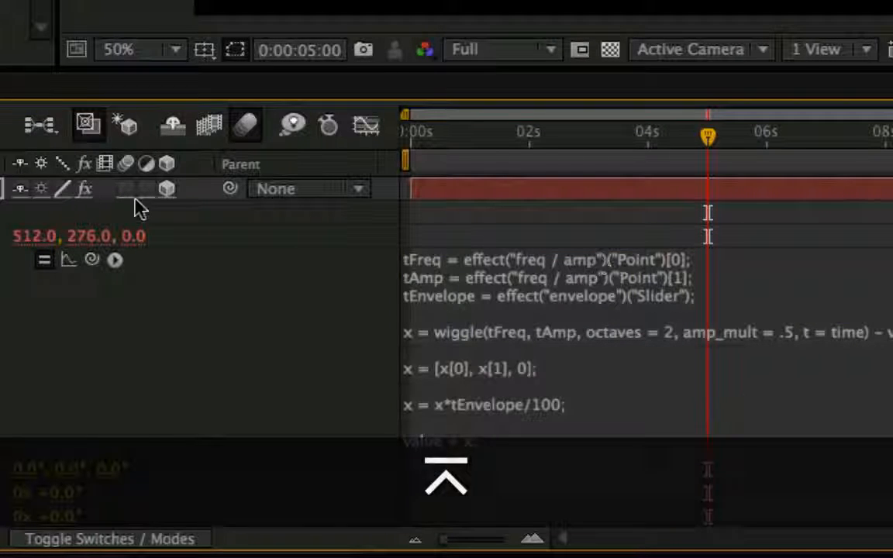
Toggle the Position expression off and on repeatedly to compare the resulting position with the original, leaving it enabled.
click(44, 262)
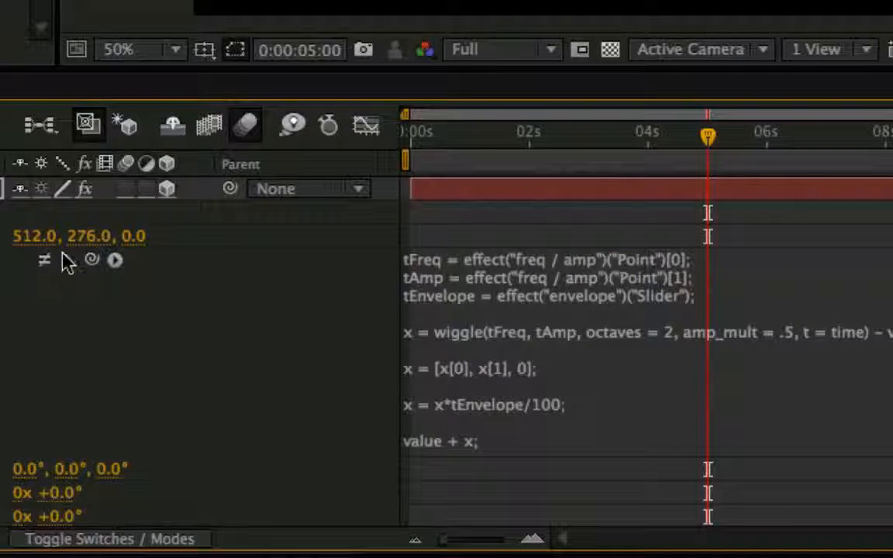
click(47, 261)
click(45, 262)
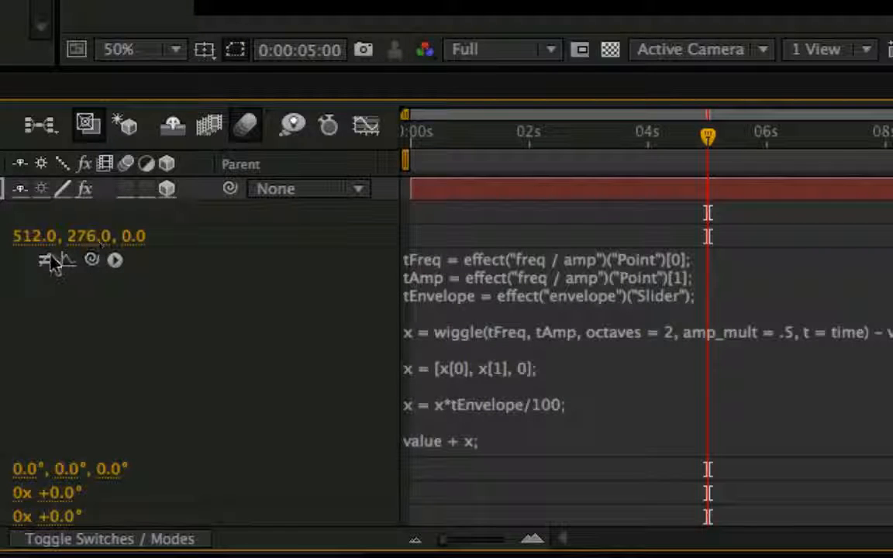
click(46, 261)
click(44, 261)
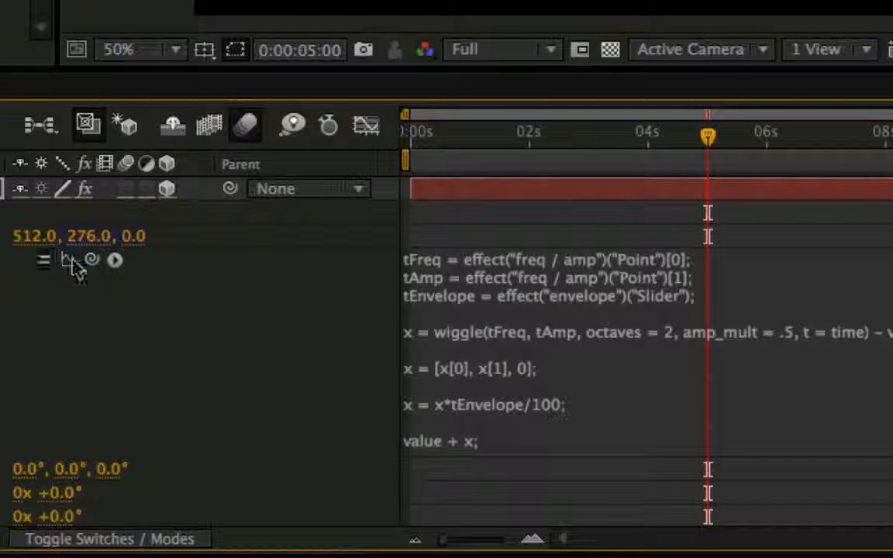
click(46, 260)
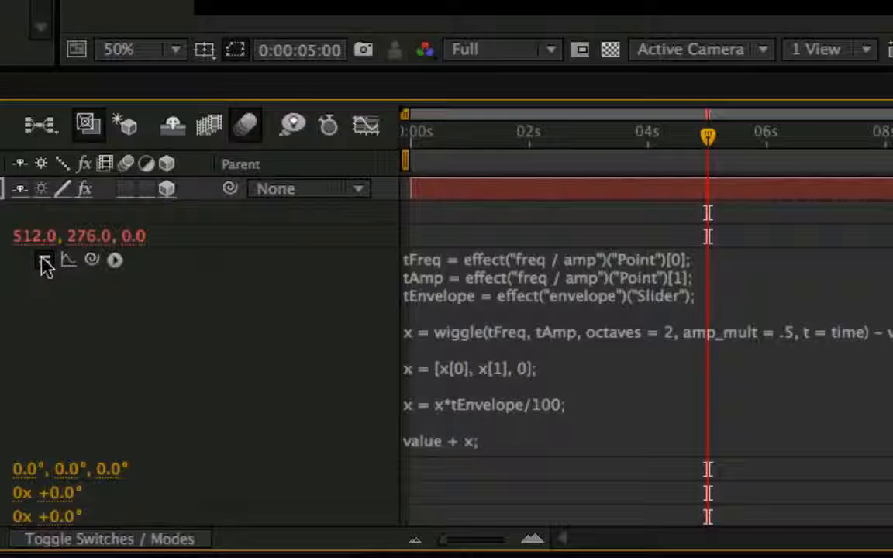
click(45, 261)
click(48, 262)
click(46, 262)
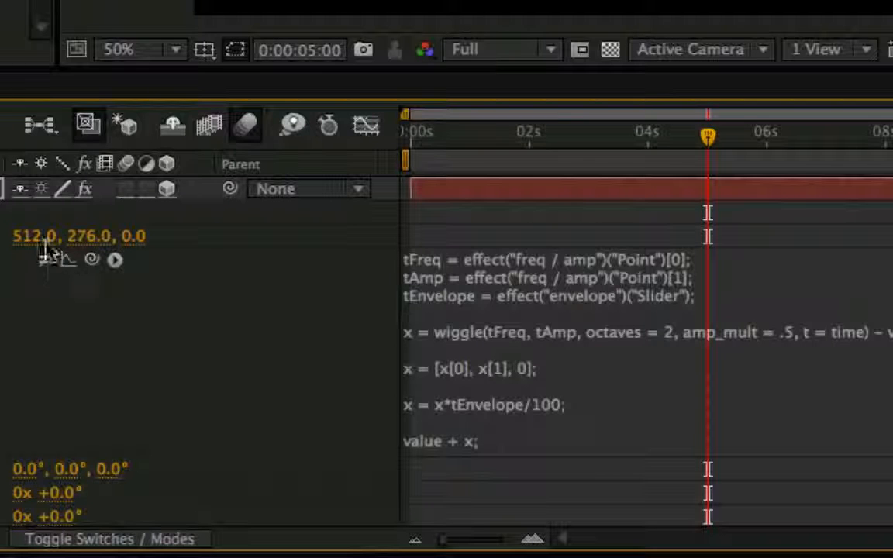
click(44, 262)
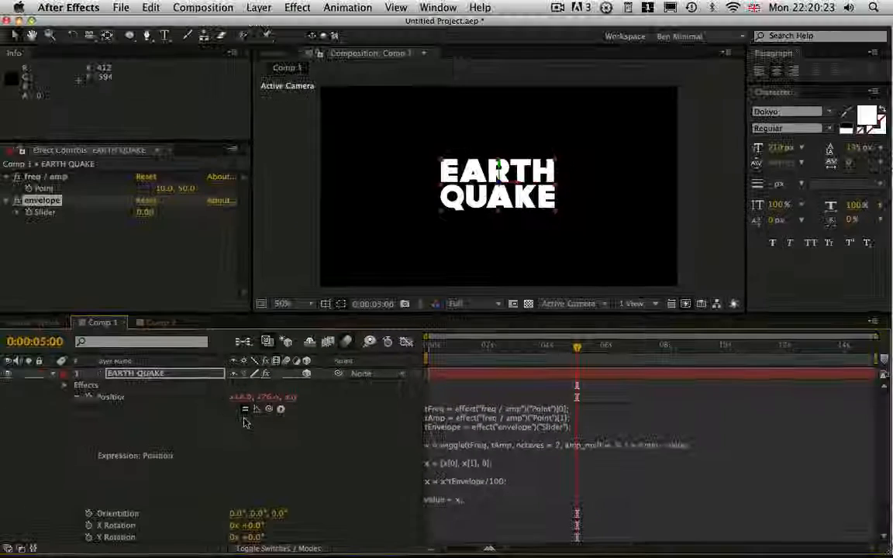
Test the envelope slider at 145 while scrubbing to 0:00:04:20, and reset the slider to 0.
drag(146, 218, 225, 208)
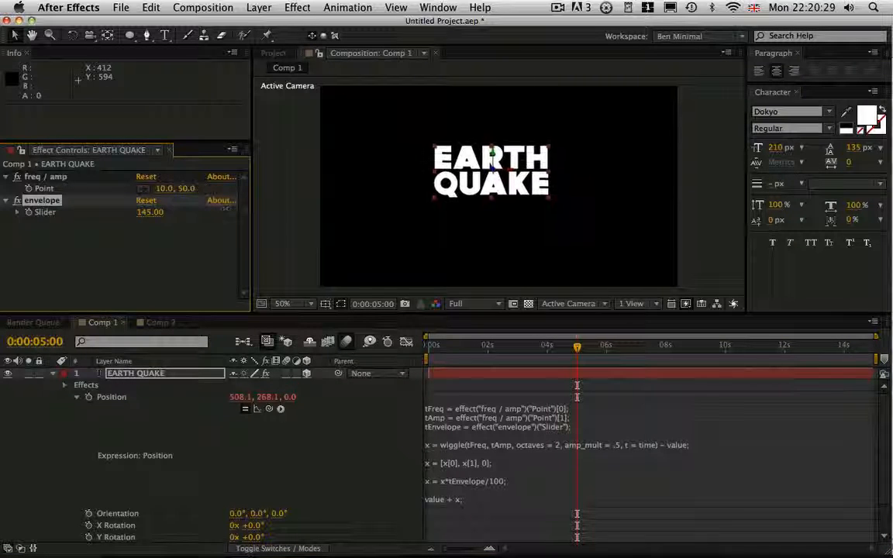
mouse_move(577, 348)
mouse_down()
mouse_move(526, 353)
mouse_move(569, 355)
mouse_up()
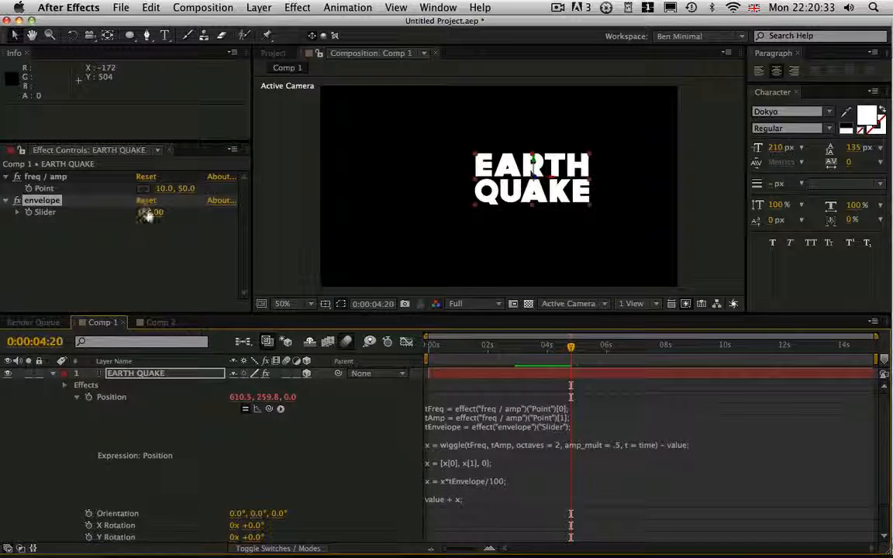
click(149, 212)
text(0)
Keyframe the envelope slider at 0 at 0:00:02:00, 136 at 0:00:02:23 and 0 at 0:00:04:01.
drag(570, 347, 486, 377)
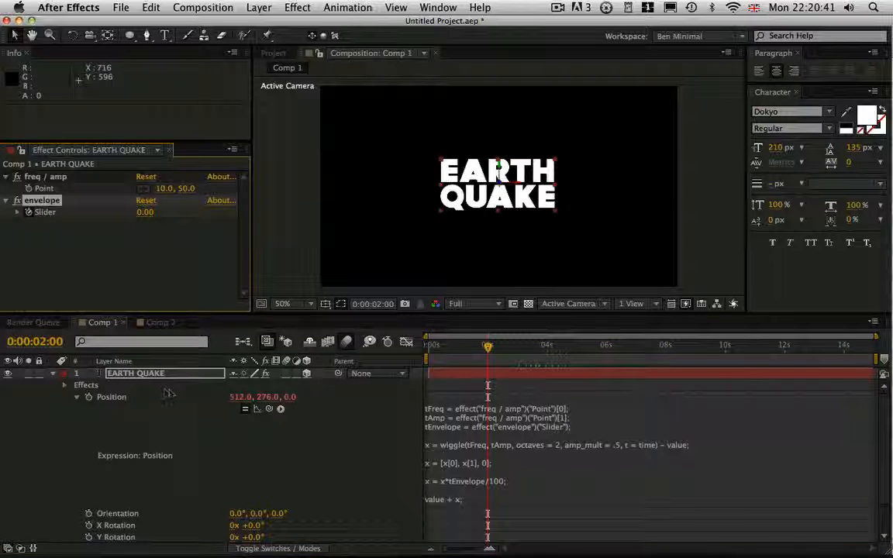
key(e)
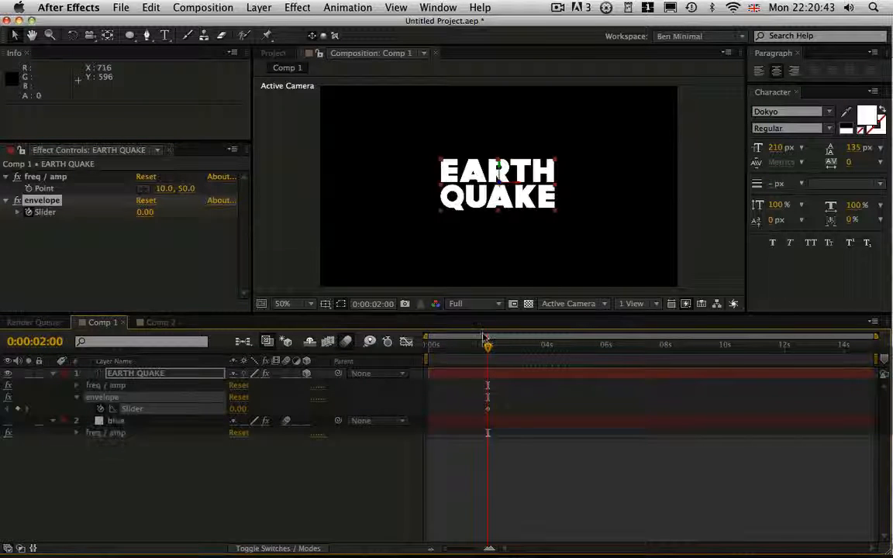
drag(488, 346, 506, 346)
drag(237, 409, 341, 413)
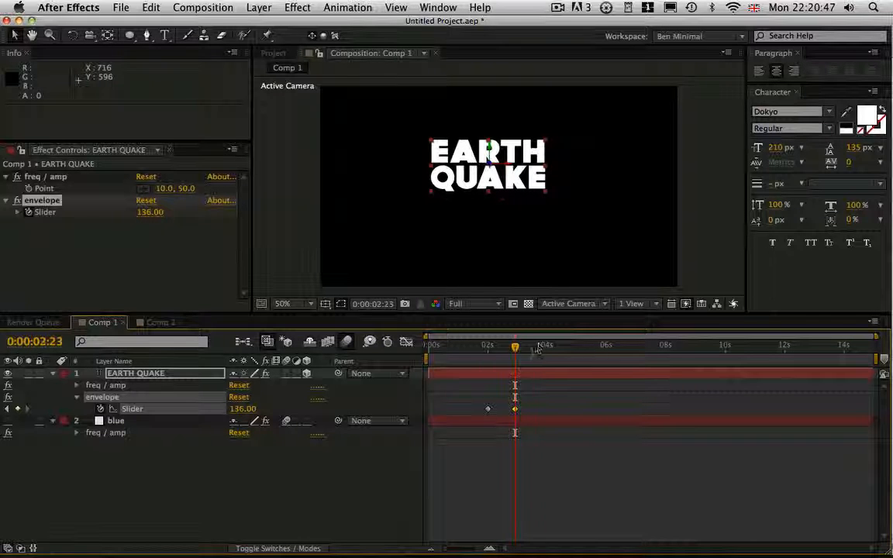
drag(537, 348, 548, 348)
click(237, 410)
text(0)
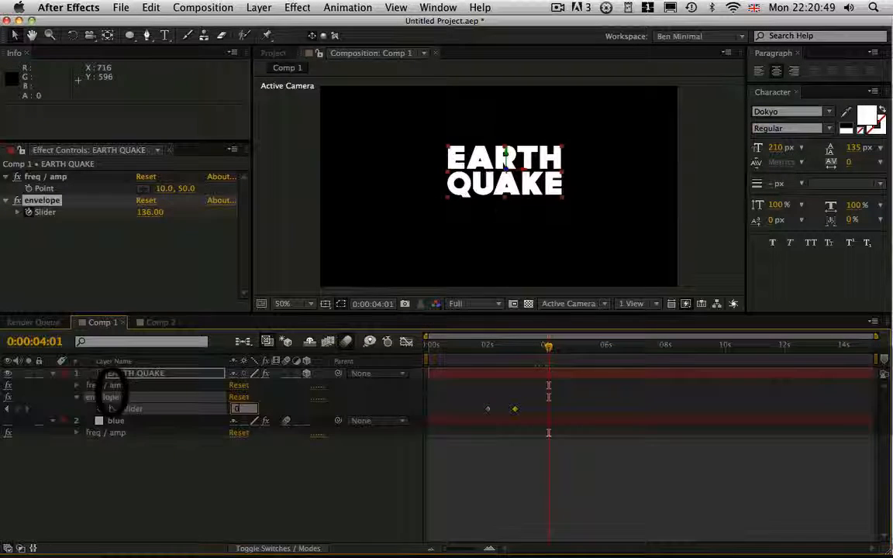
key(Return)
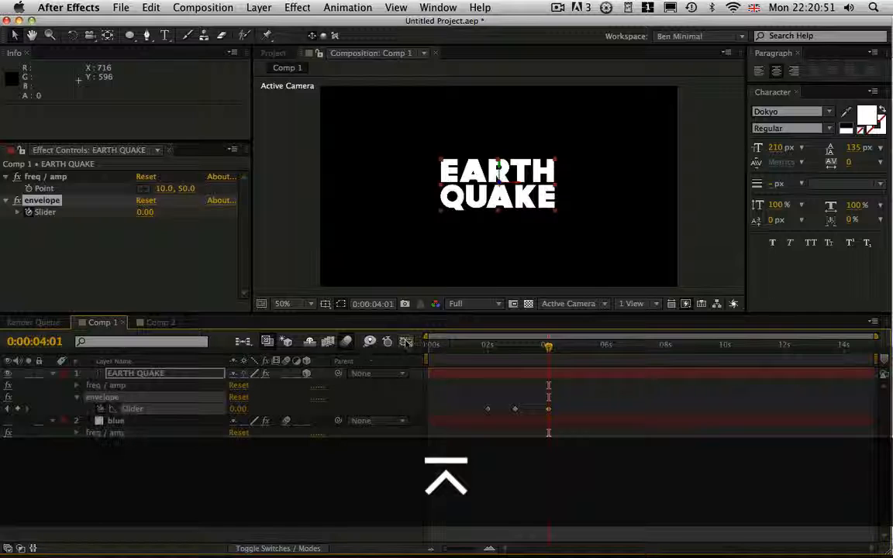
Open the Graph Editor, turn off the blue layer's Scale expression graph and collapse that layer's properties.
click(407, 342)
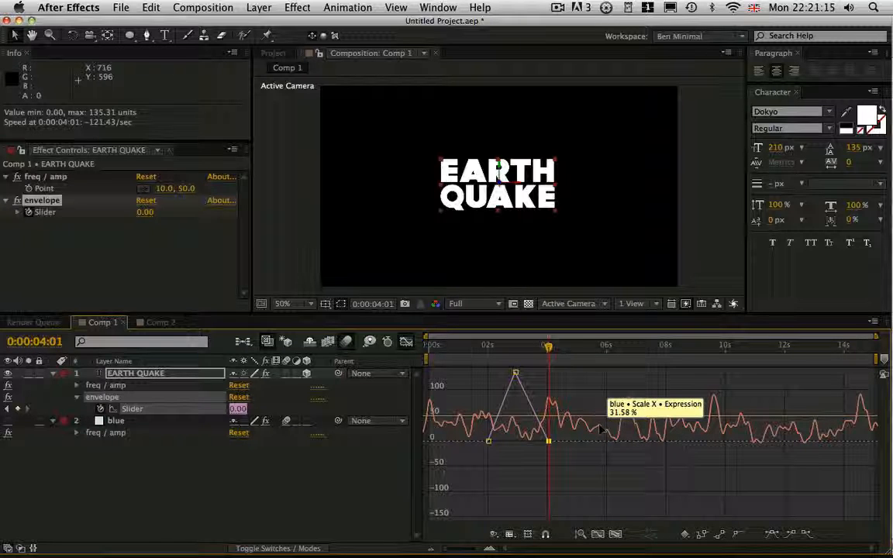
click(139, 420)
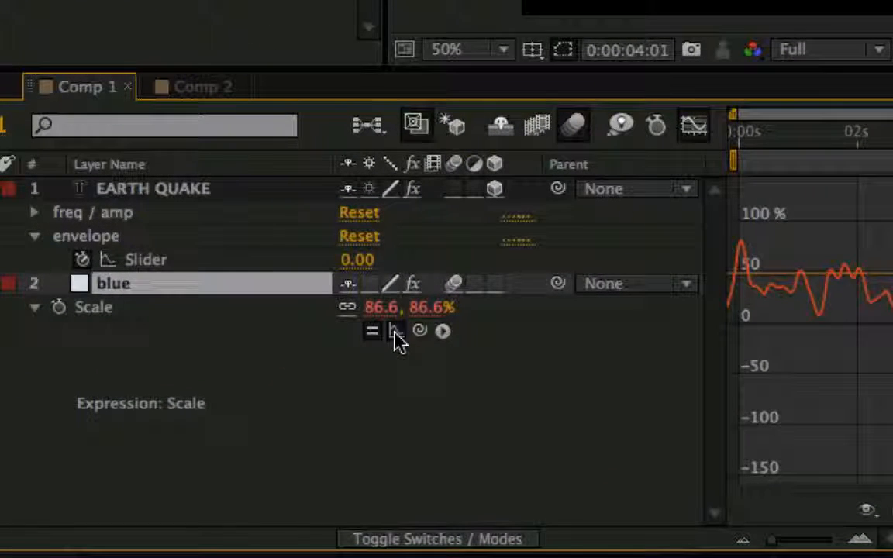
click(396, 334)
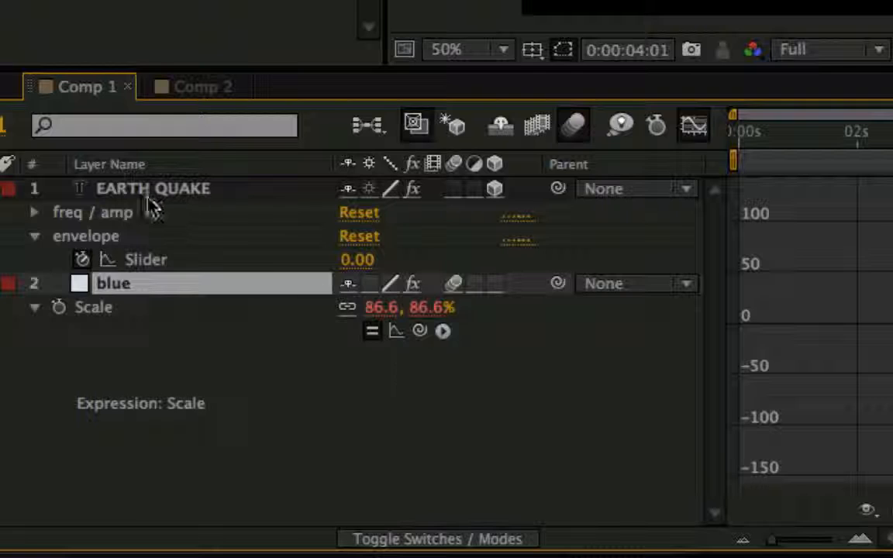
click(117, 237)
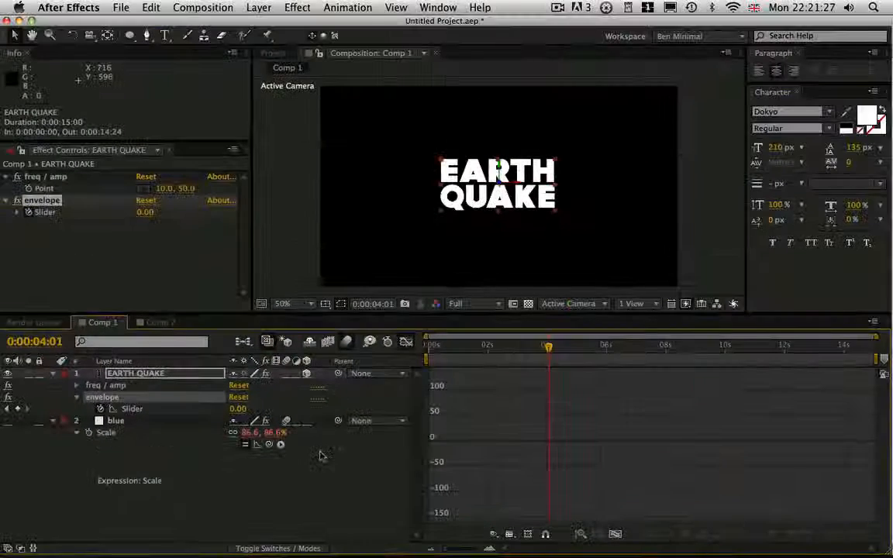
click(53, 421)
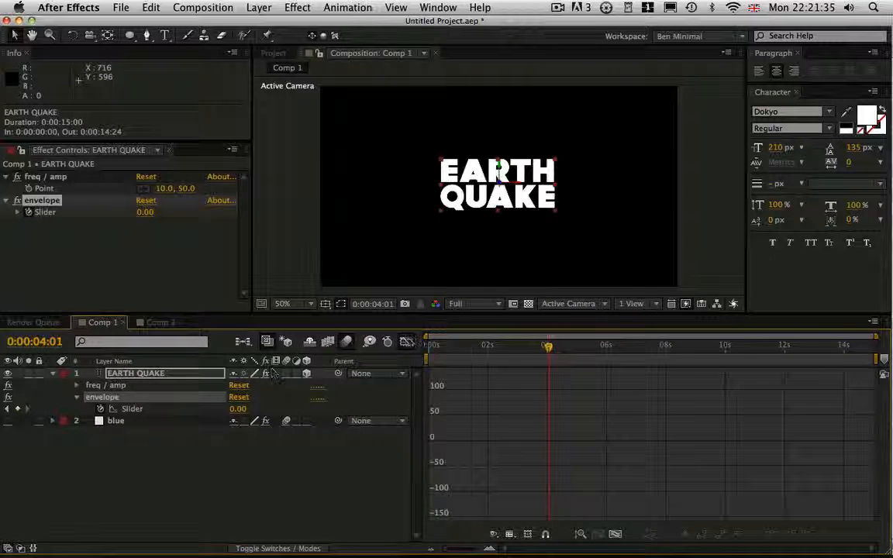
Display the envelope slider's curve in the Graph Editor with auto-zoomed height, enlarged around its three keyframes.
click(406, 343)
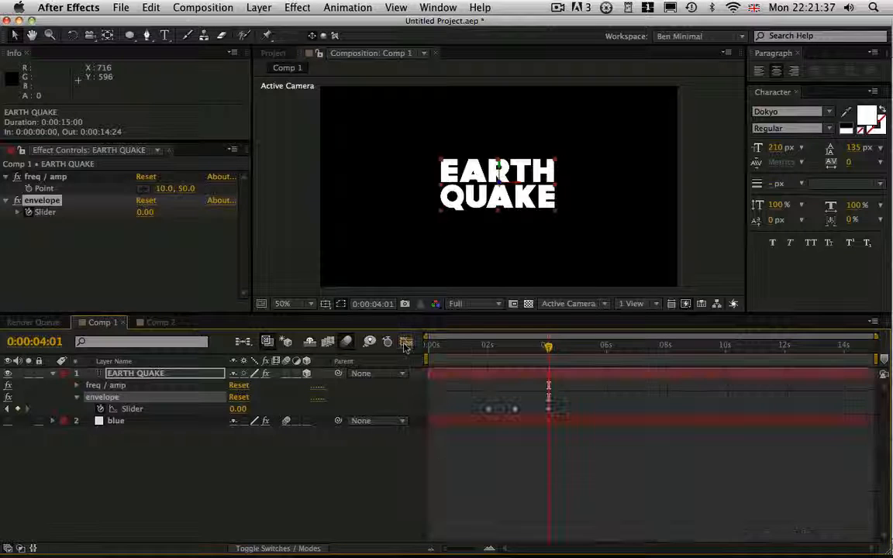
click(406, 343)
click(580, 534)
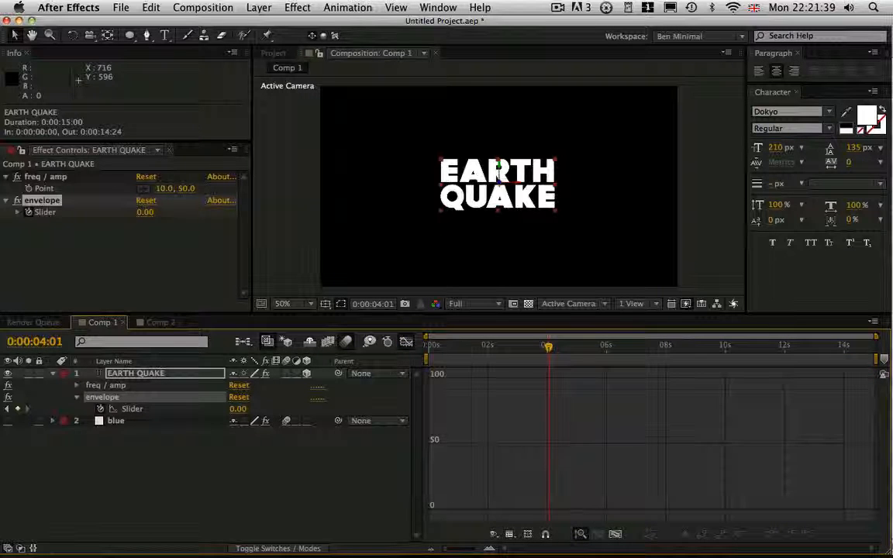
click(177, 409)
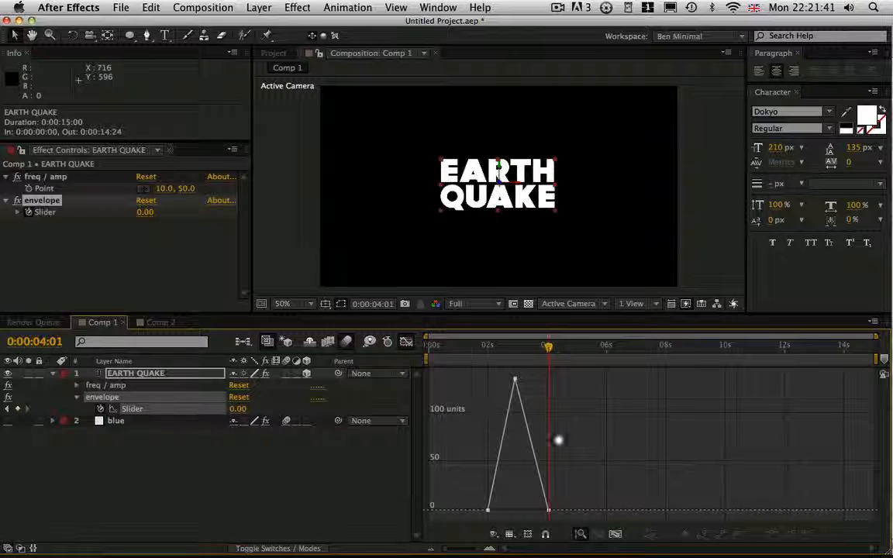
key(equal)
key(equal)
drag(514, 457, 720, 495)
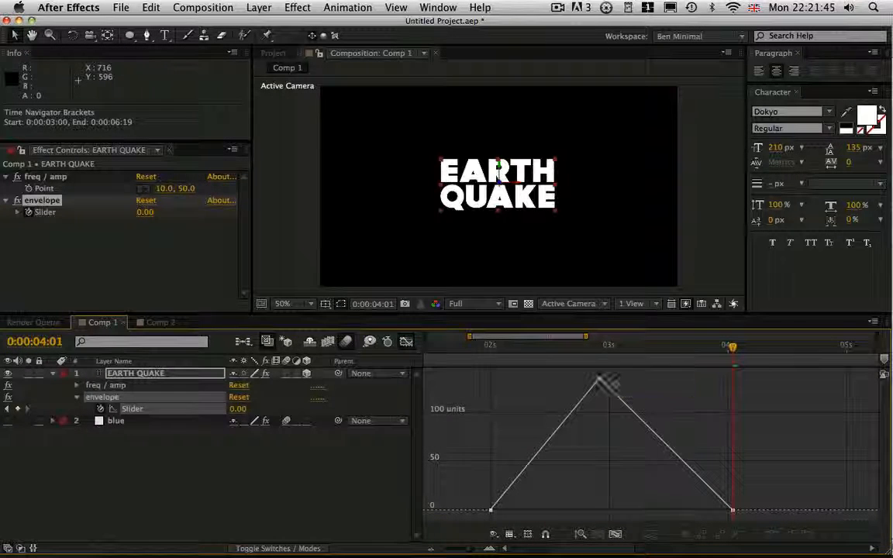
Apply Easy Ease to all three envelope slider keyframes and scrub through the animation to preview it.
click(600, 380)
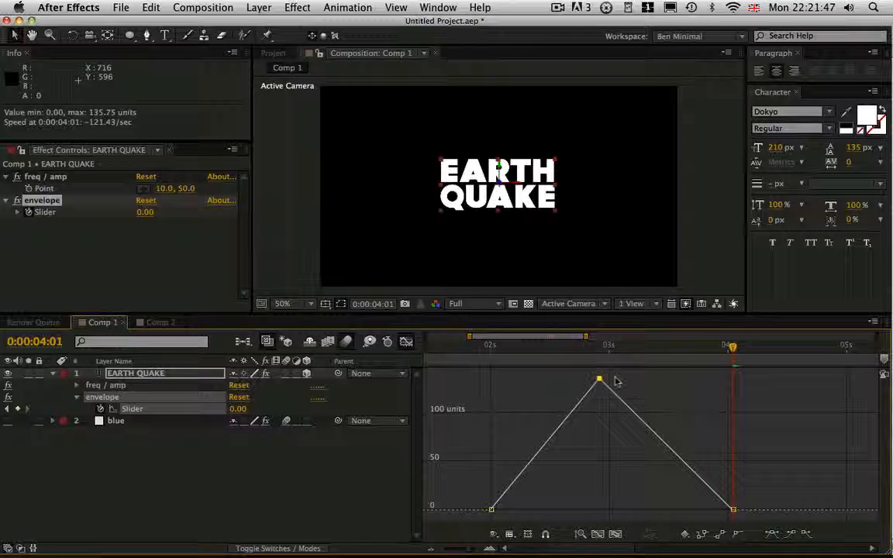
key(F9)
click(491, 510)
key(F9)
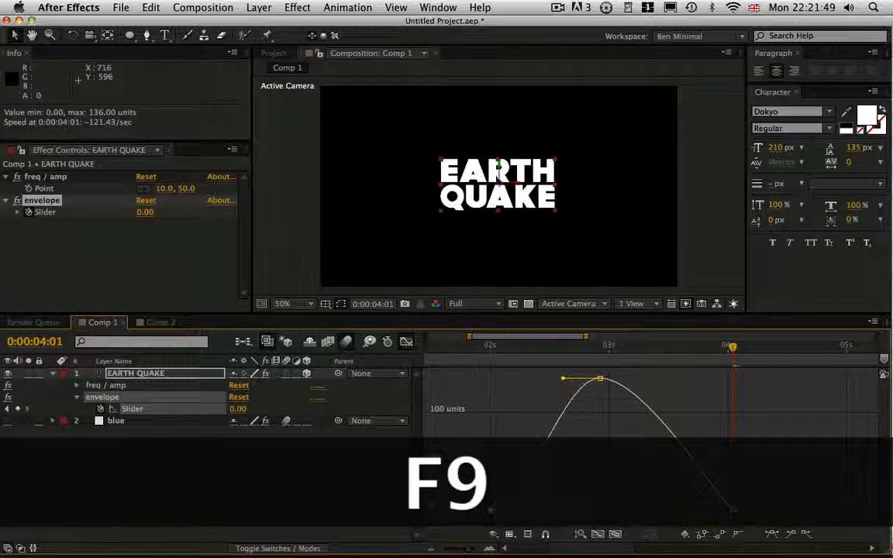
click(734, 510)
key(F9)
drag(529, 349, 690, 460)
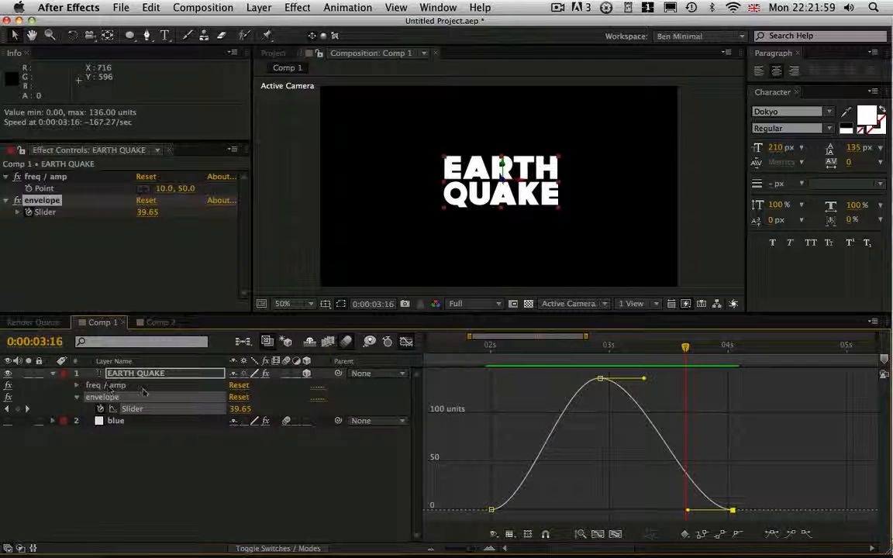
Show the Position expression graph of the EARTH QUAKE layer, fit it vertically and scrub to 0:00:02:17.
key(p)
alt+click(88, 386)
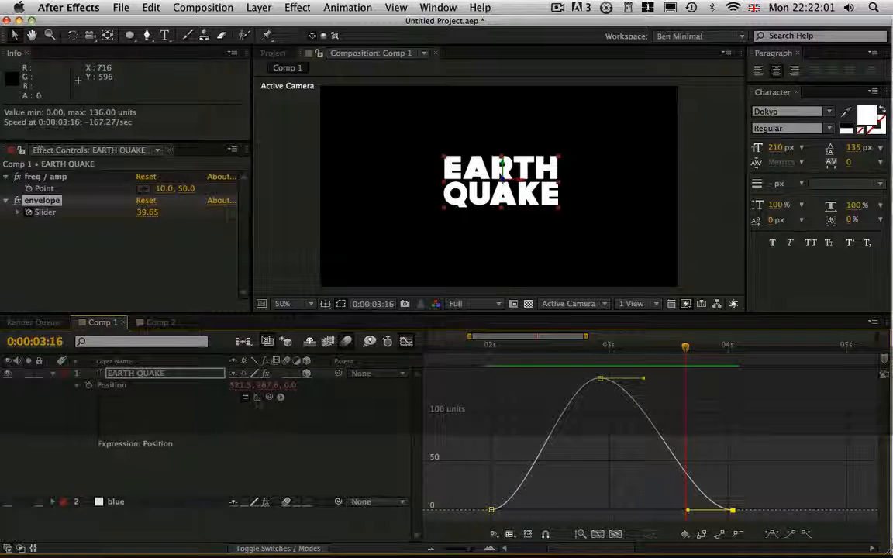
click(258, 397)
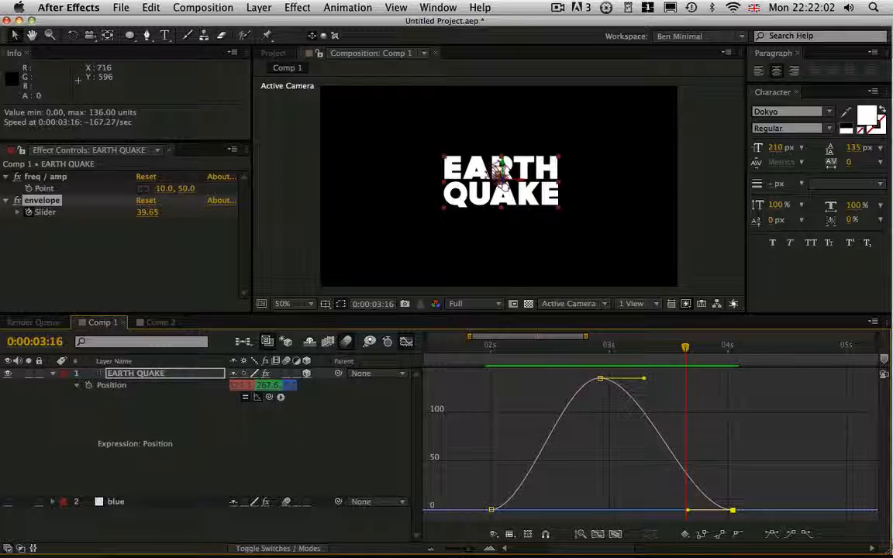
click(581, 535)
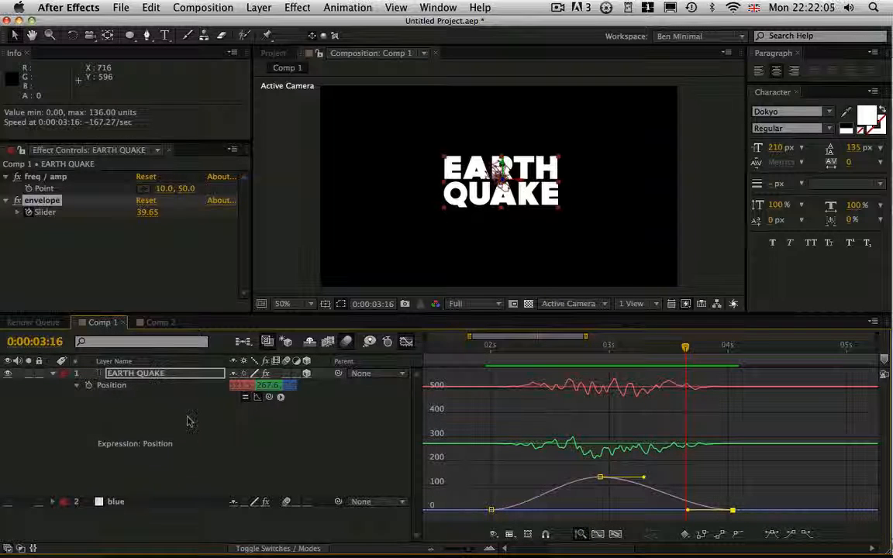
click(138, 386)
drag(510, 349, 572, 349)
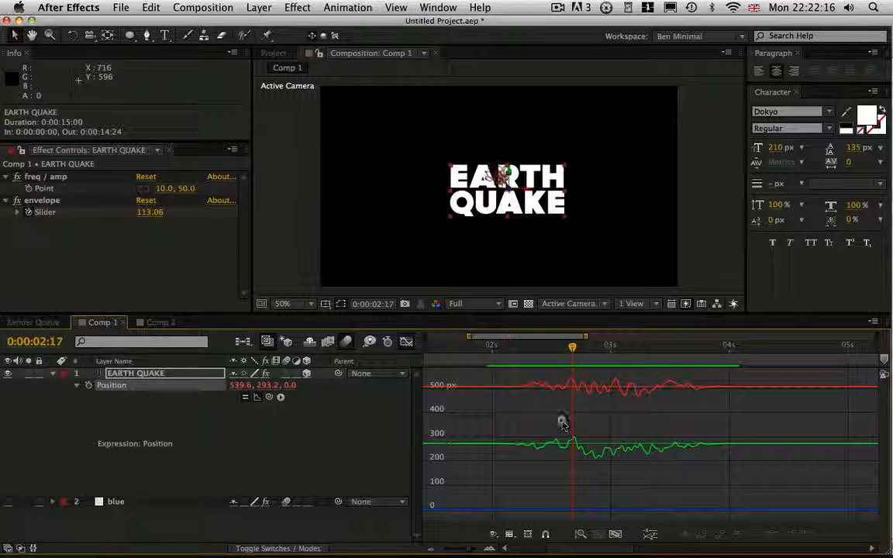
Examine the wiggling Y curve of the Position expression up close and scrub back to 0:00:02:01.
key(z)
drag(563, 414, 570, 359)
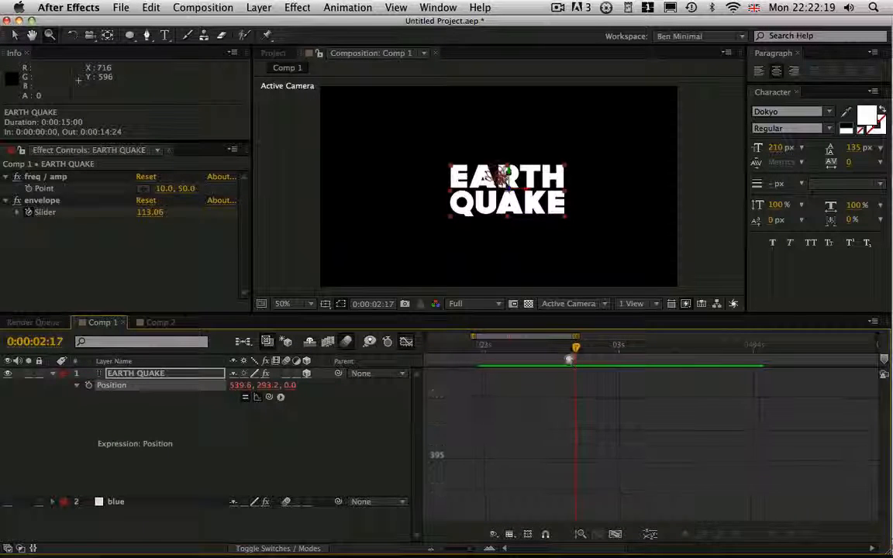
key(h)
drag(558, 454, 549, 252)
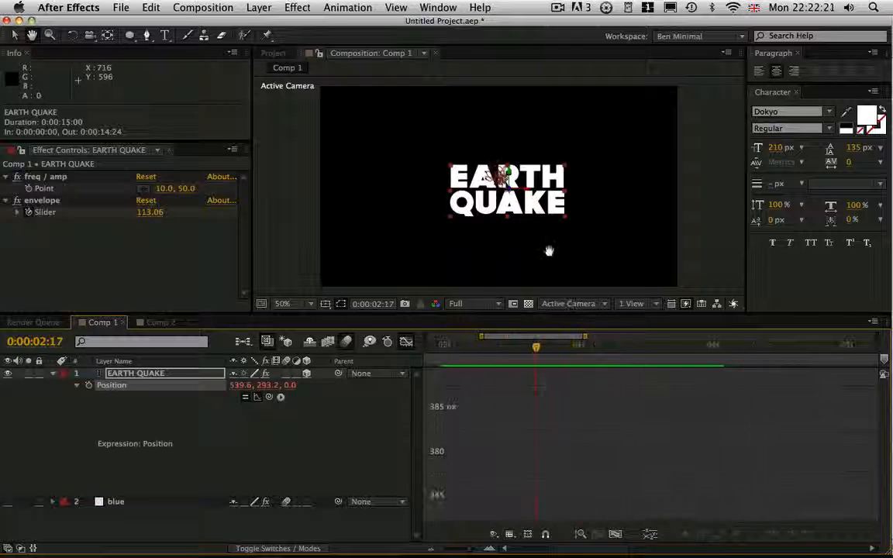
key(z)
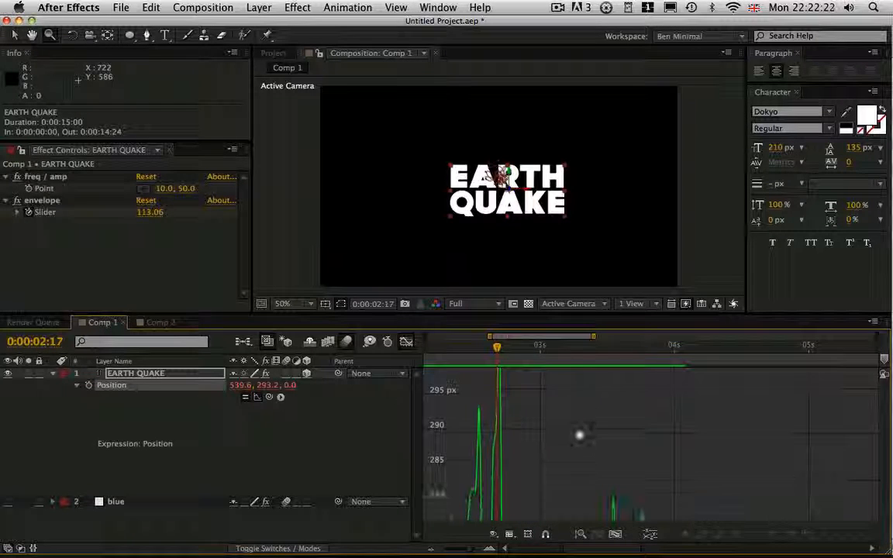
drag(580, 435, 679, 475)
key(h)
key(z)
drag(595, 348, 511, 364)
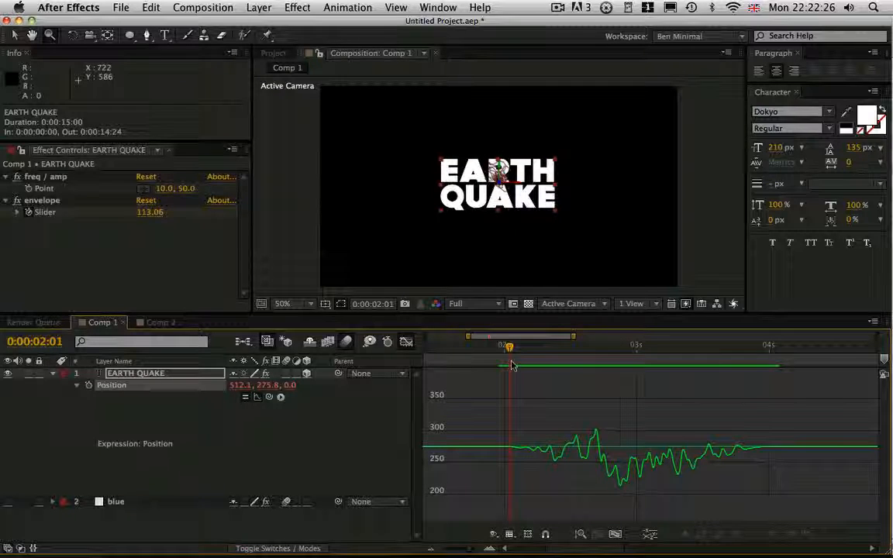
Reveal the EARTH QUAKE layer's effects alongside Position and display the envelope slider.
key(shift+e)
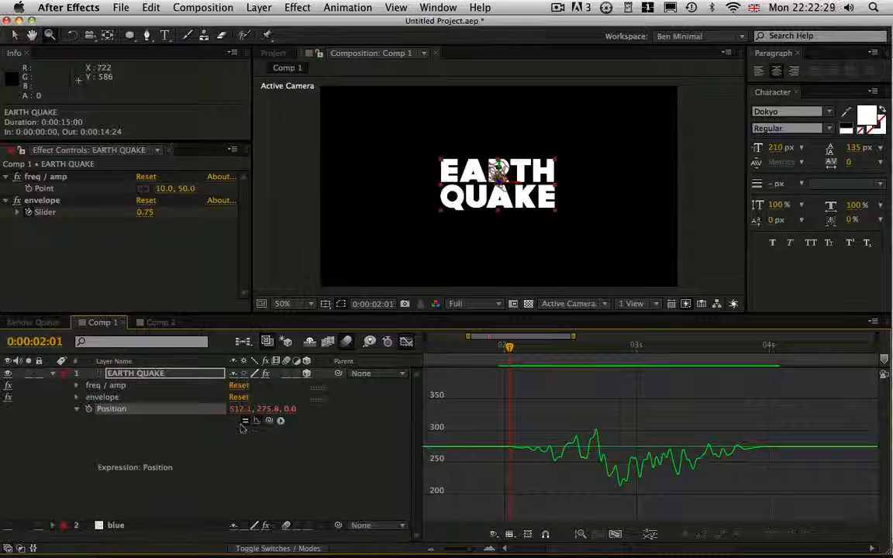
click(76, 398)
click(130, 409)
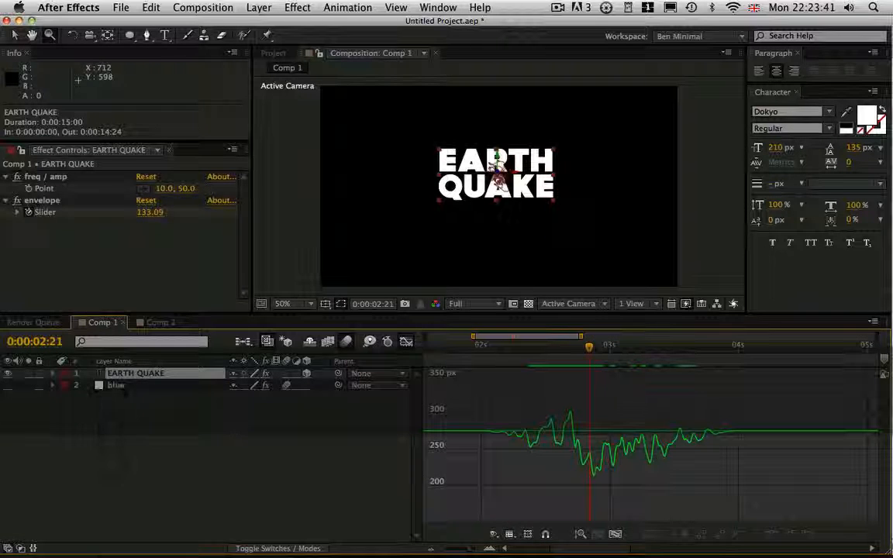
Return to the full-length layer timeline, reveal the slider and Position expression, and add a Position keyframe at 0:00:02:23.
key(shift+F3)
key(semicolon)
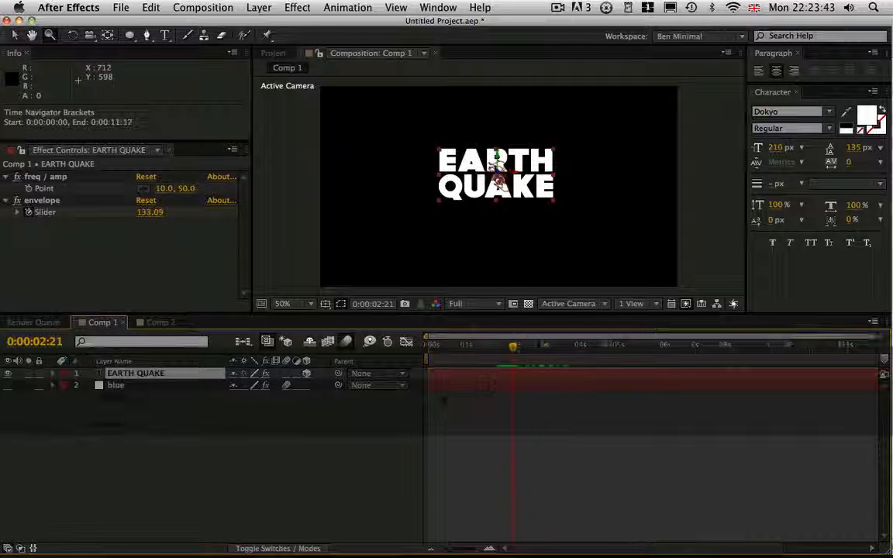
key(p)
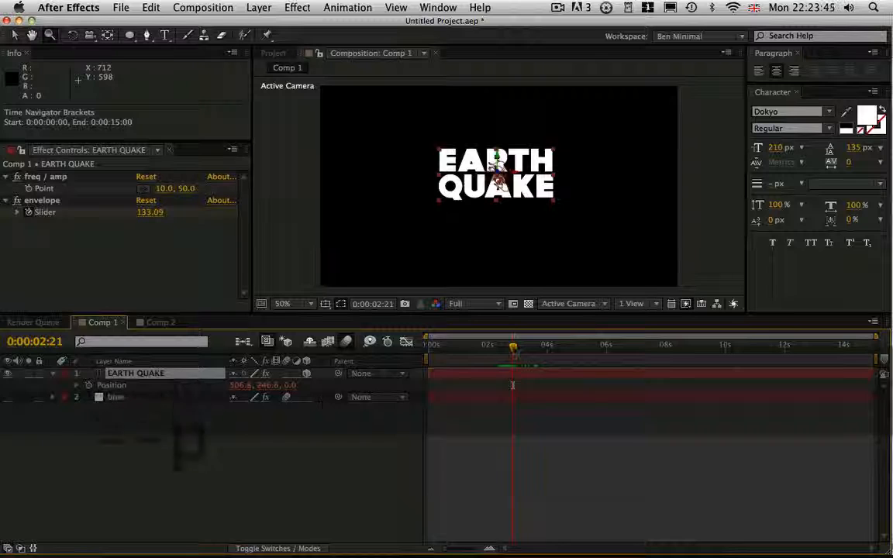
mouse_move(511, 348)
mouse_down()
mouse_move(490, 351)
mouse_move(499, 353)
mouse_up()
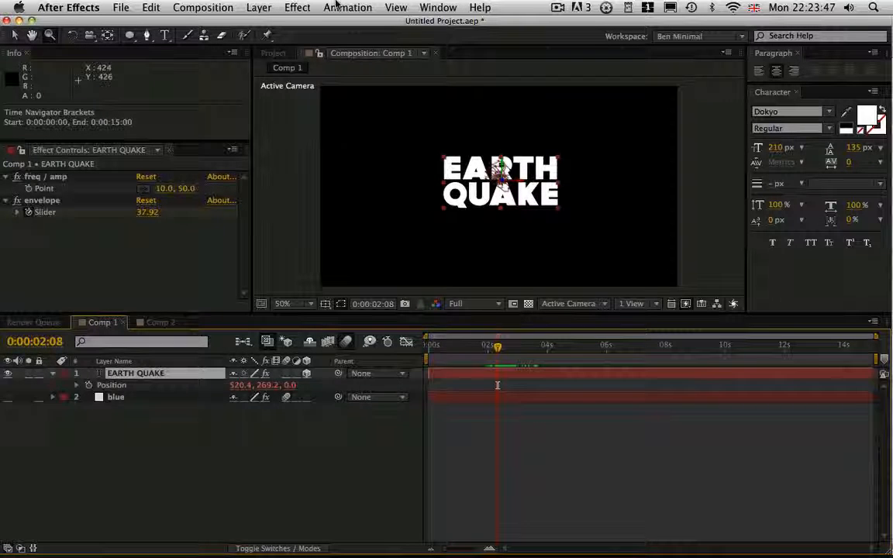
key(e)
key(e)
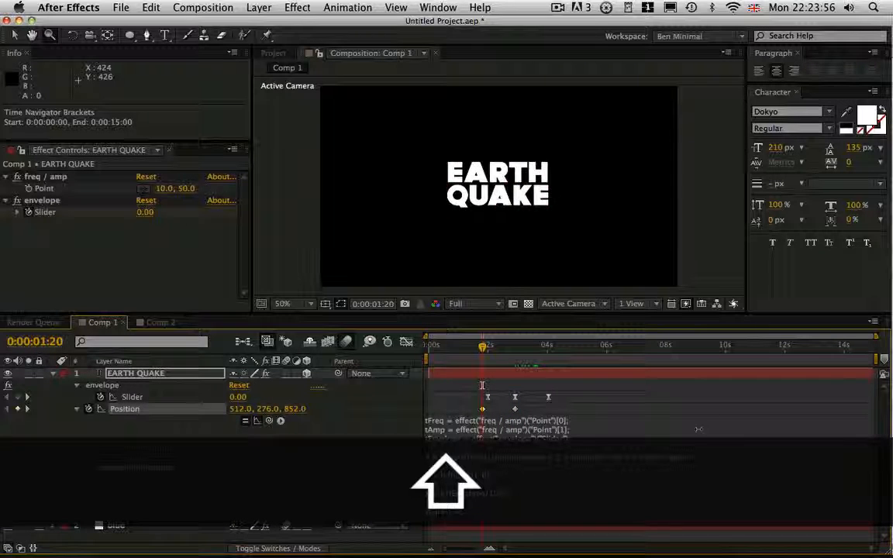
Set the text's Z position to 11732 at 0:00:01:20 and scrub to 0:00:04:22 to preview the fly-in.
drag(699, 430, 892, 403)
drag(345, 408, 595, 407)
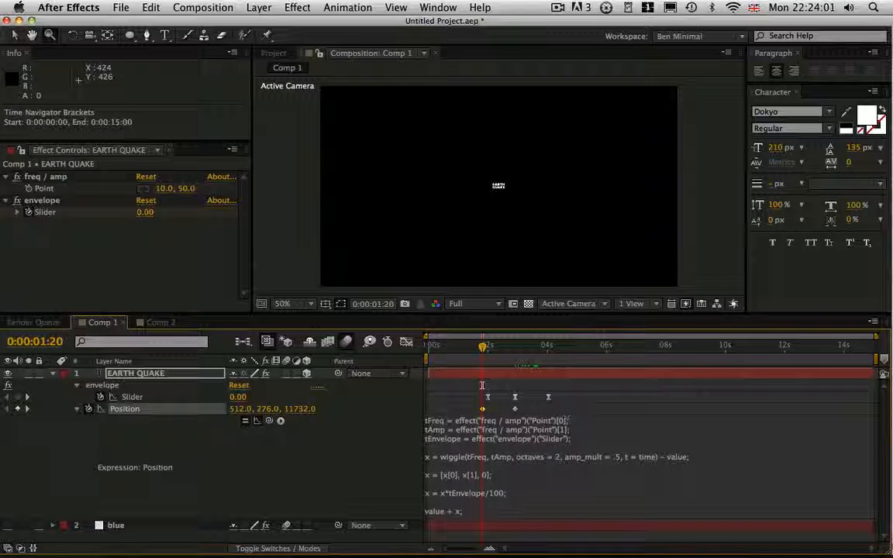
drag(501, 347, 575, 348)
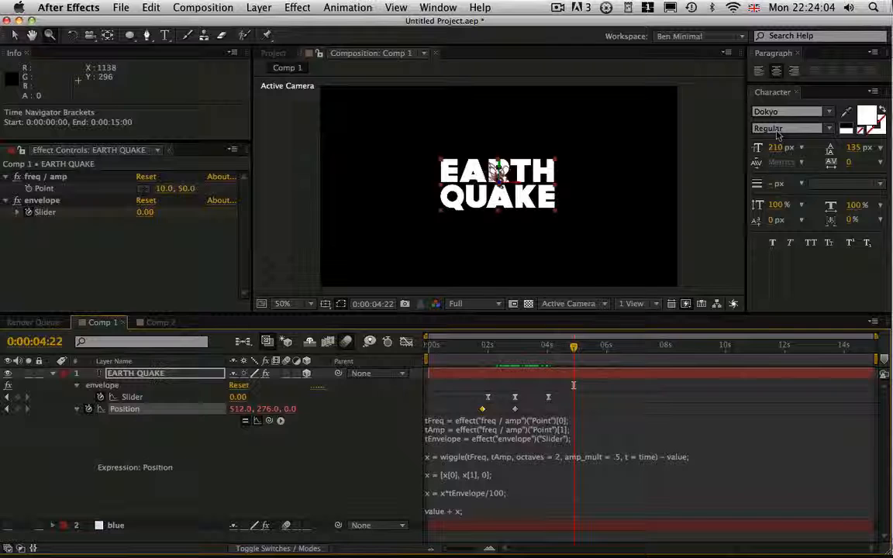
End the work area at 0:00:06:07 and play a RAM preview of the text's fly-in and shake.
click(615, 348)
key(n)
key(KP_0)
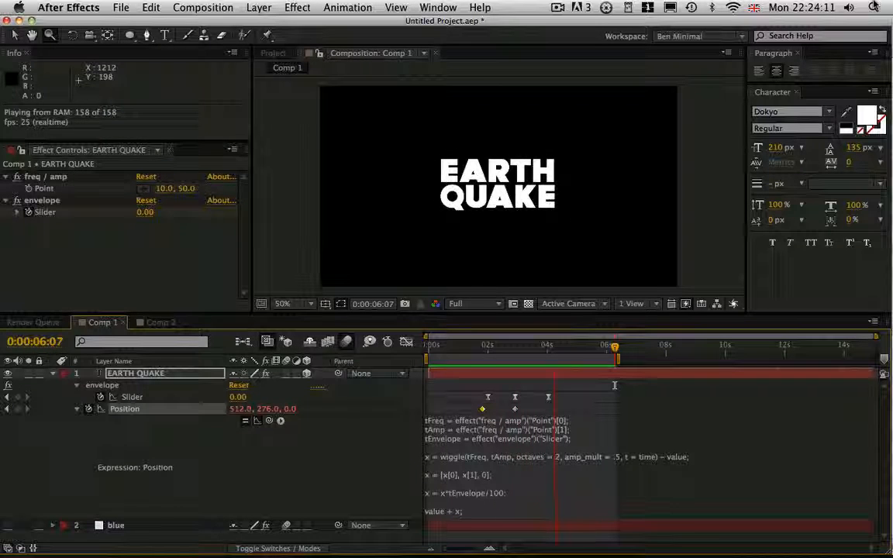
key(space)
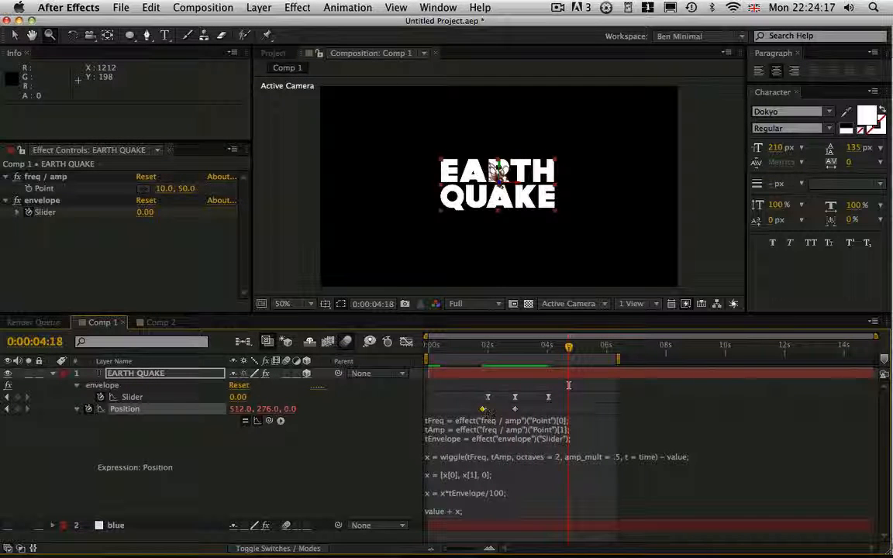
Reveal the EARTH QUAKE layer's Opacity and keyframe it at 0% at 0:00:01:21.
drag(569, 385, 483, 385)
key(shift+t)
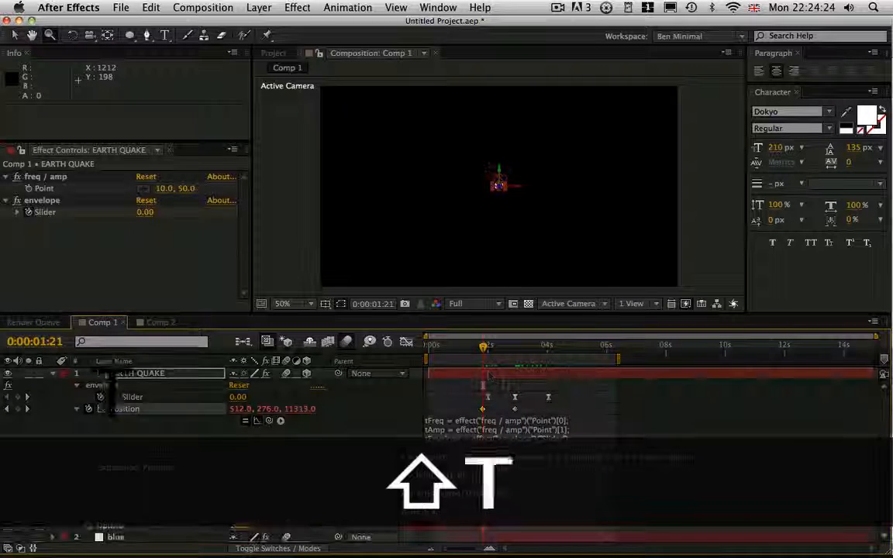
drag(243, 524, 232, 525)
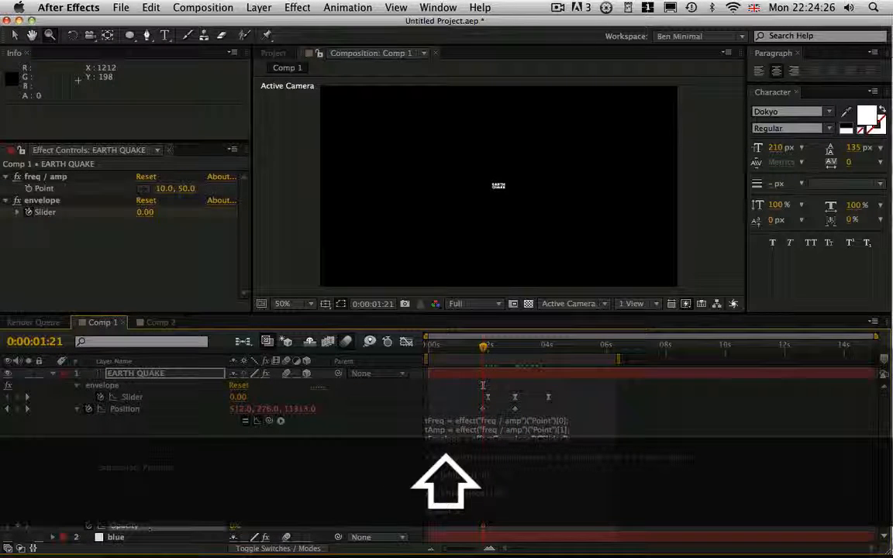
Add a 100% Opacity keyframe, shift it earlier to 0:00:02:13, and start a RAM preview of the fade-in.
drag(483, 349, 514, 353)
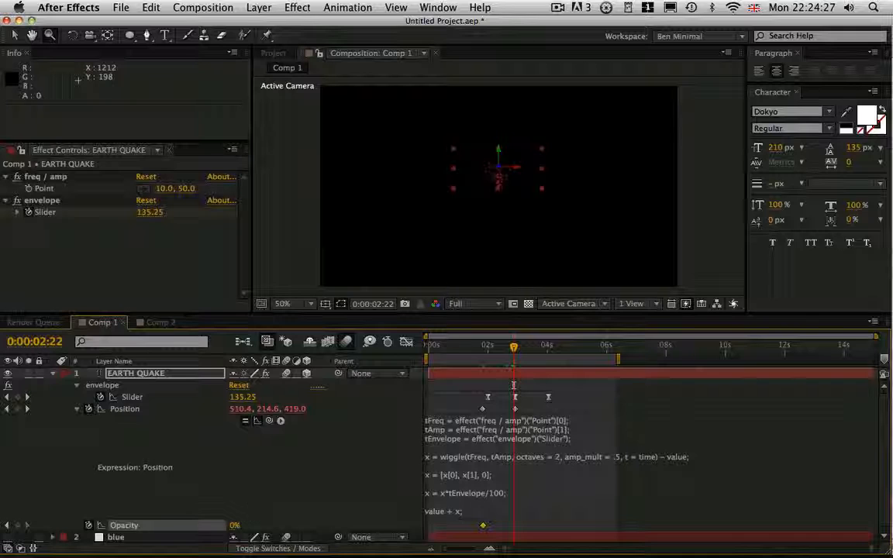
drag(235, 526, 250, 526)
drag(515, 527, 501, 529)
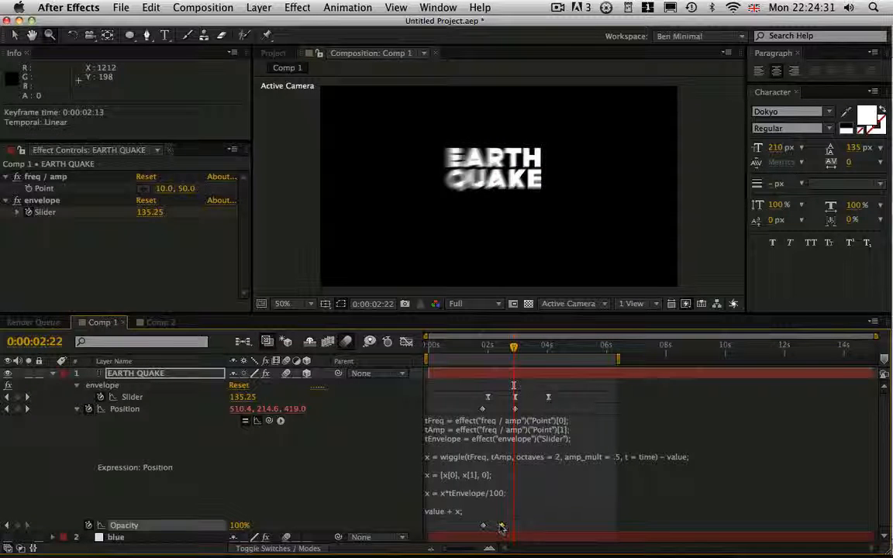
key(KP_0)
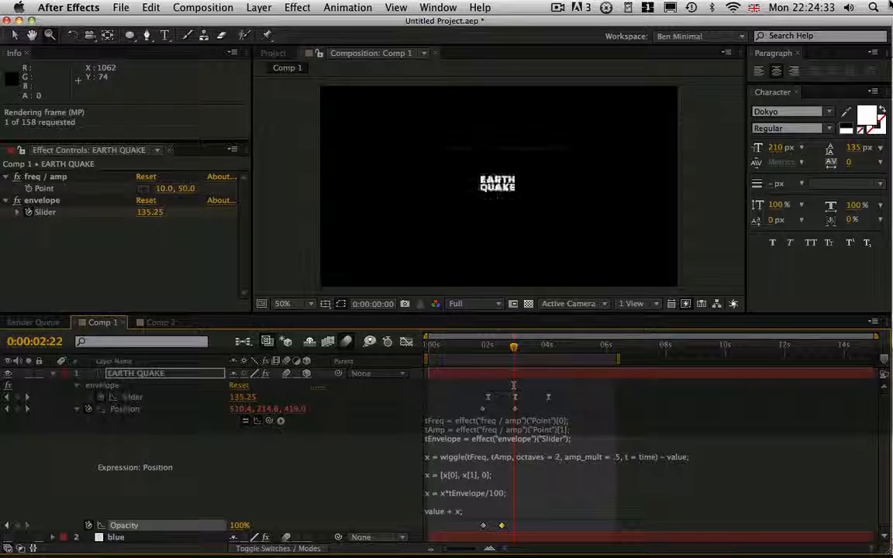